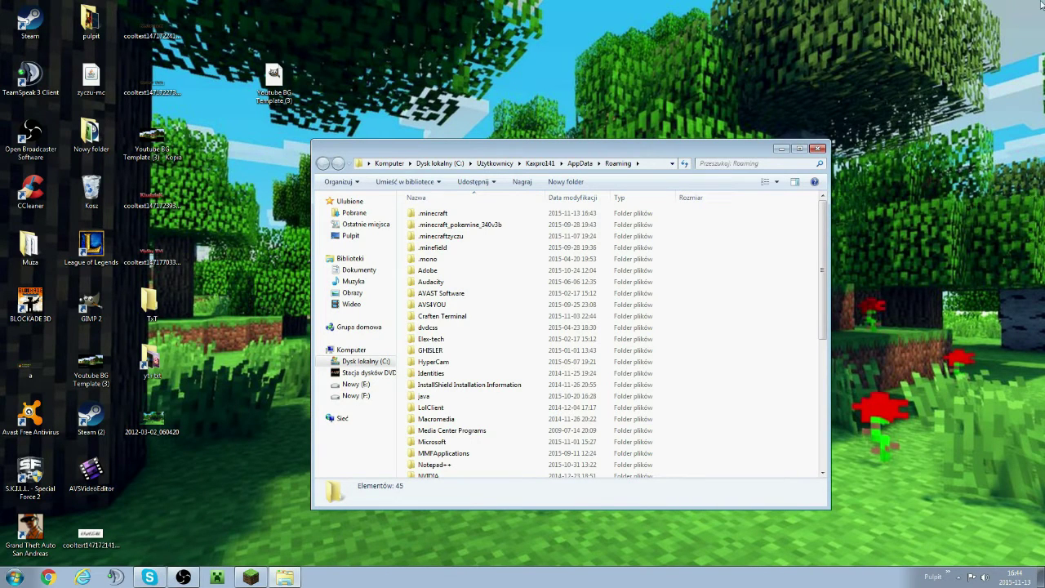
- Open the versions folder inside .minecraft and go into the 1.7.10- version folder
{"action": "double_click", "coordinate": [437, 213]}
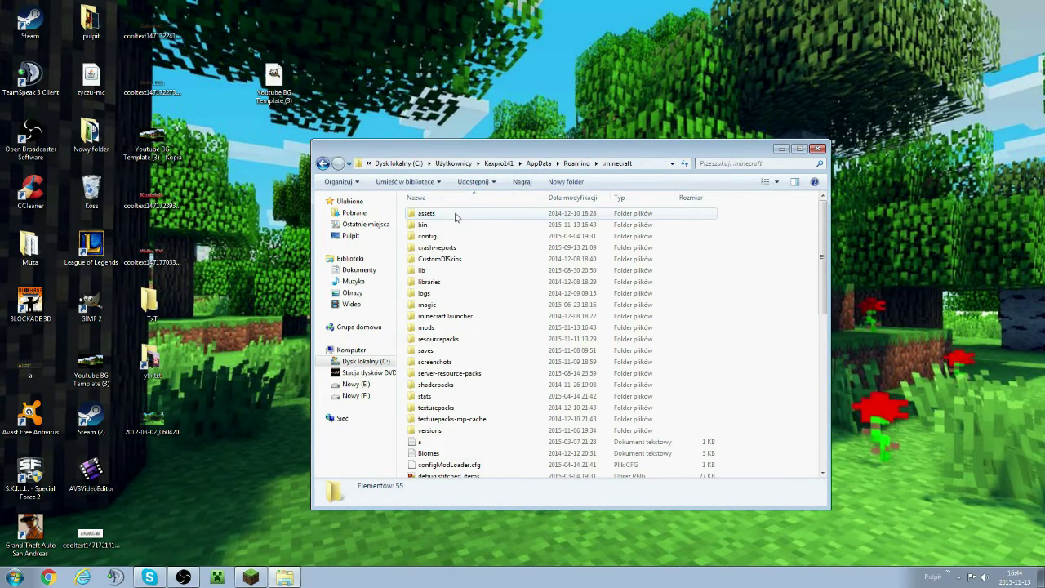
{"action": "double_click", "coordinate": [484, 430]}
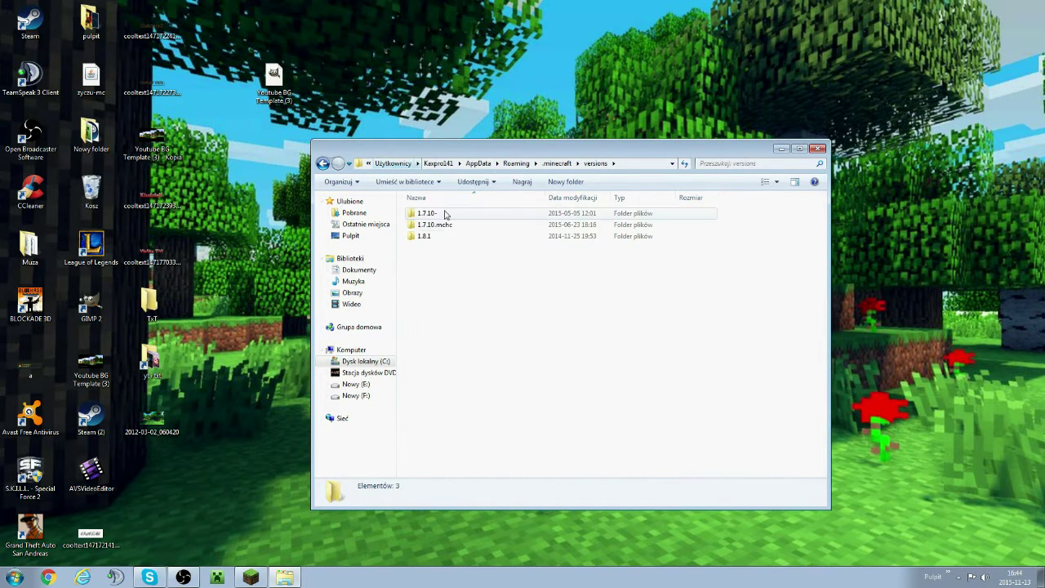
{"action": "left_click_drag", "start_coordinate": [469, 289], "coordinate": [535, 433]}
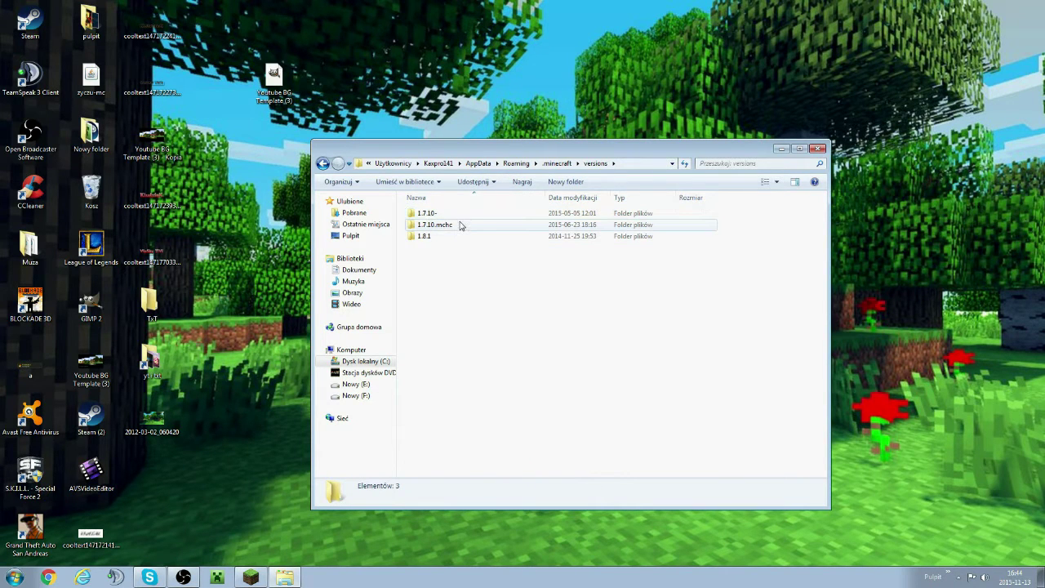
{"action": "double_click", "coordinate": [631, 214]}
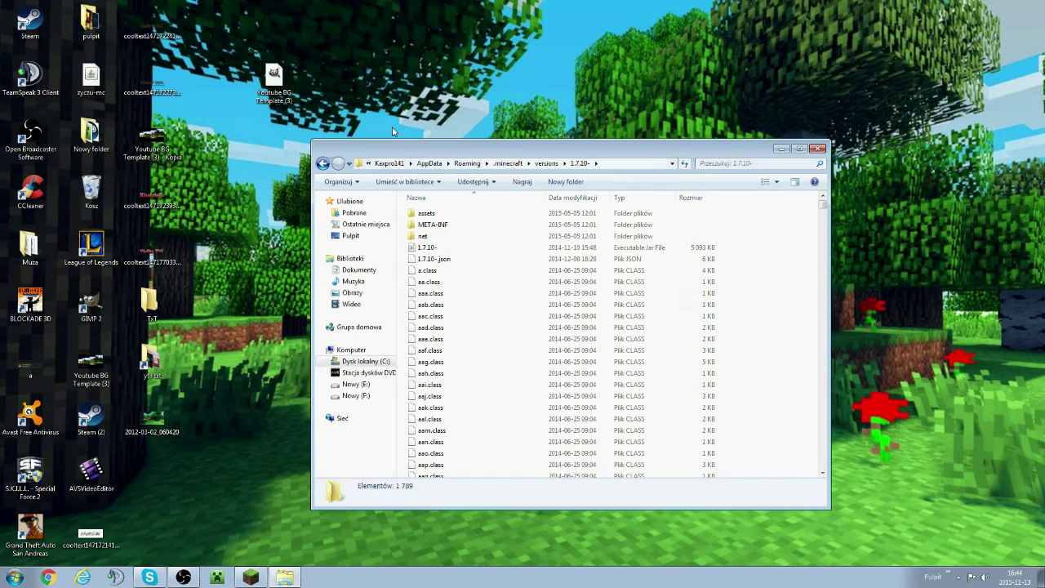
- Copy the assets folder from the 1.7.10- version folder to the desktop
{"action": "right_click", "coordinate": [448, 215]}
{"action": "left_click", "coordinate": [804, 322]}
{"action": "right_click", "coordinate": [471, 214]}
{"action": "left_click", "coordinate": [435, 215]}
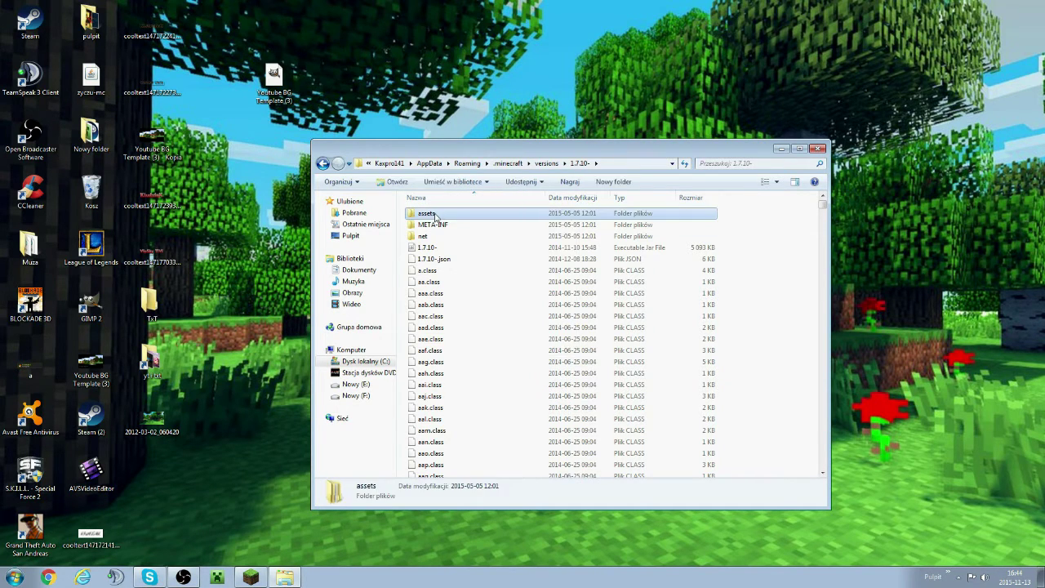
{"action": "key", "text": "Menu"}
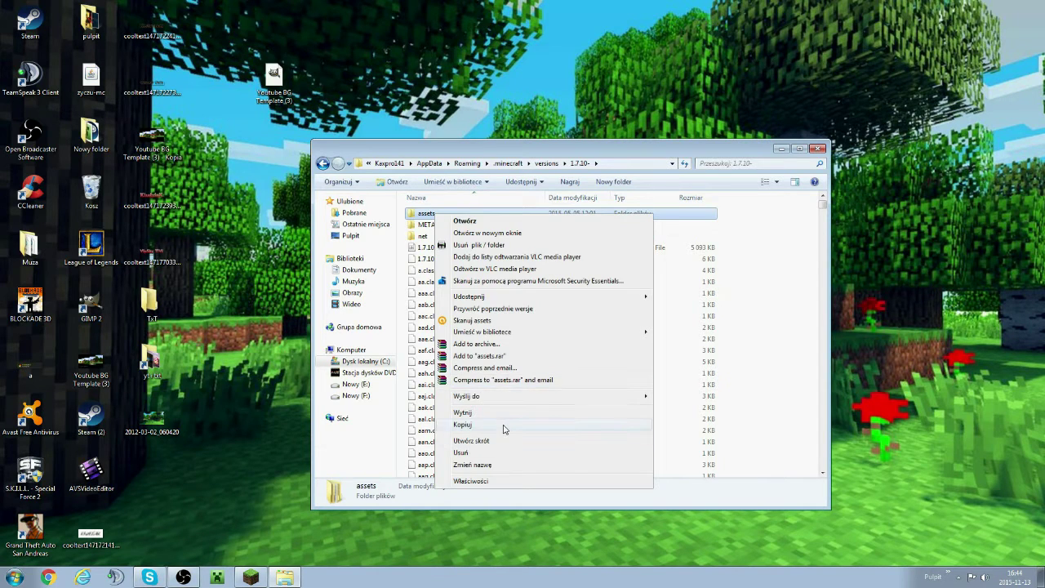
{"action": "left_click", "coordinate": [363, 100]}
{"action": "key", "text": "Menu"}
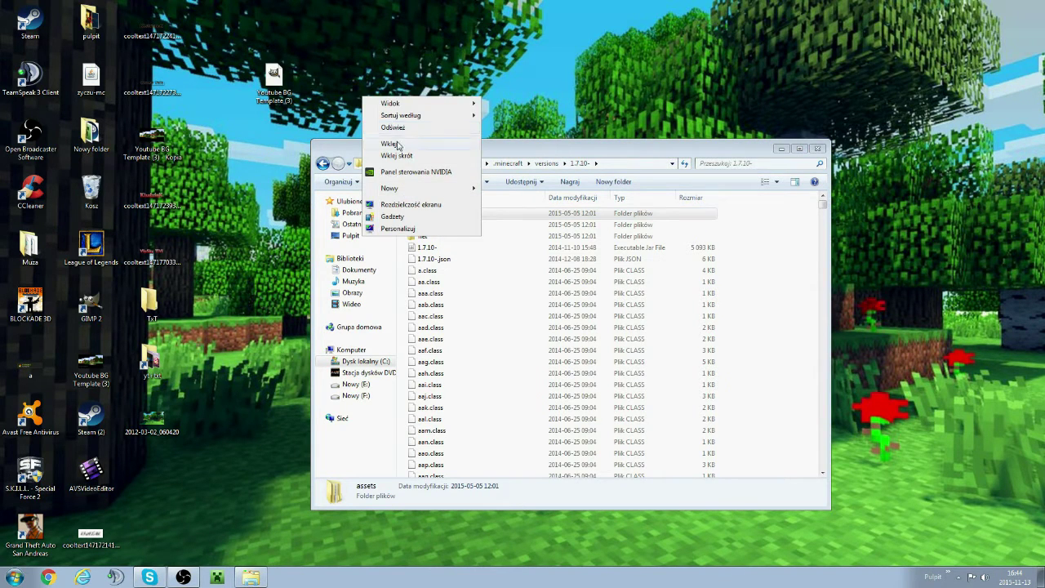
{"action": "key", "text": "Escape"}
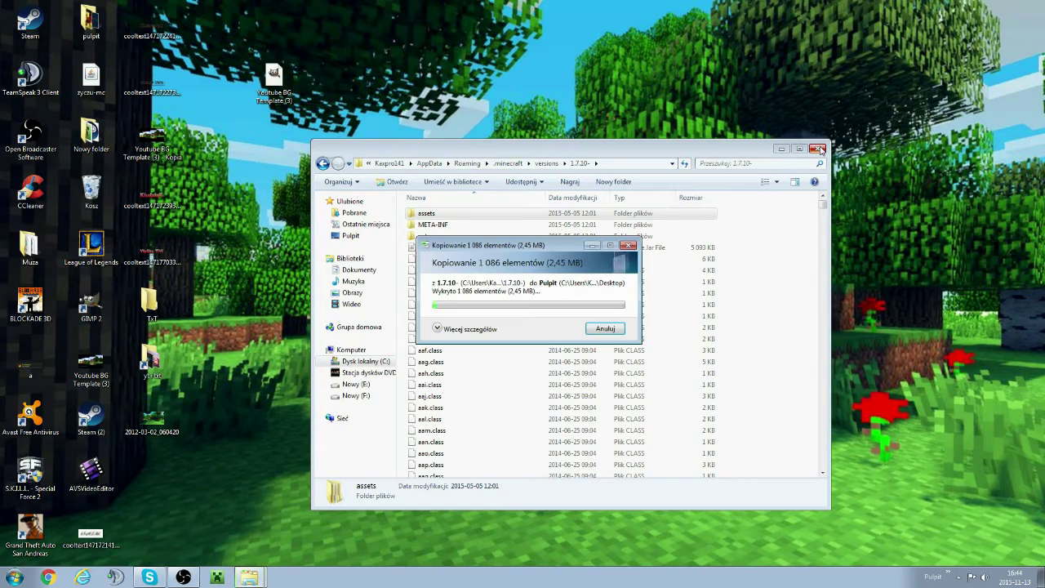
- Move the folder window clear of the copy progress, minimize Minecraft, and close the folder window once copying finishes
{"action": "left_click_drag", "start_coordinate": [732, 156], "coordinate": [528, 32]}
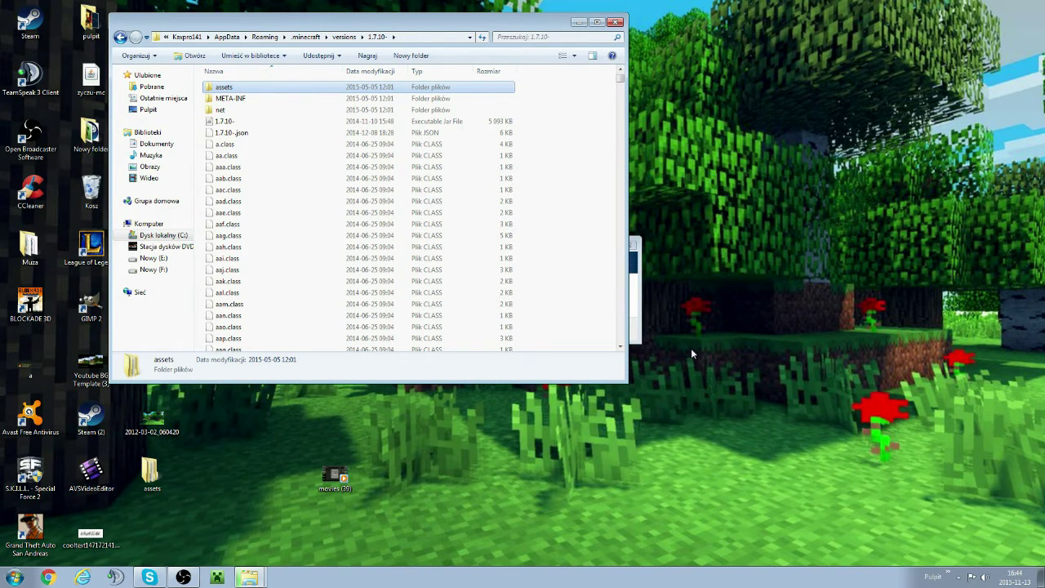
{"action": "left_click_drag", "start_coordinate": [544, 23], "coordinate": [712, 283]}
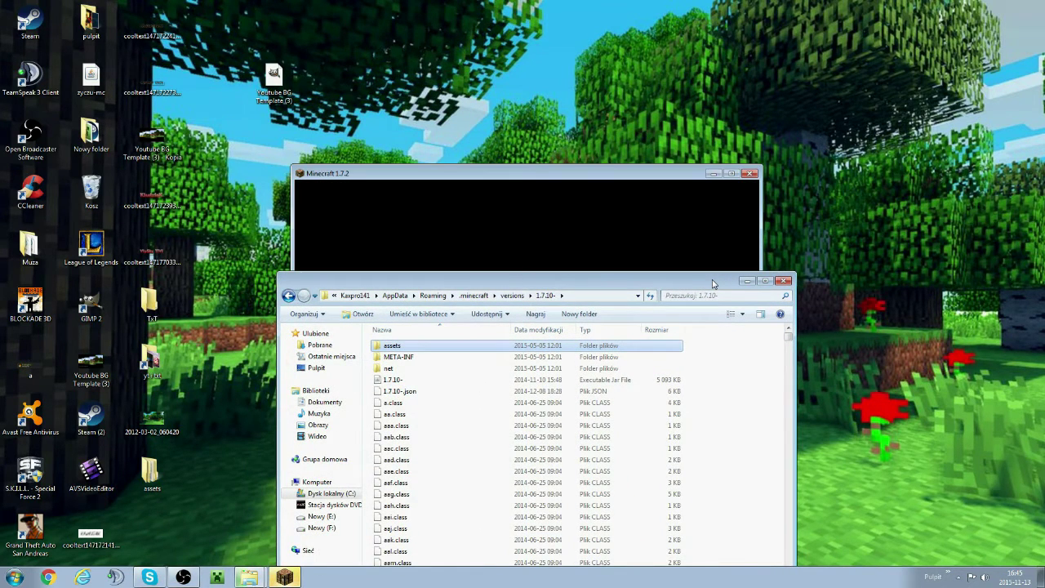
{"action": "left_click", "coordinate": [718, 174]}
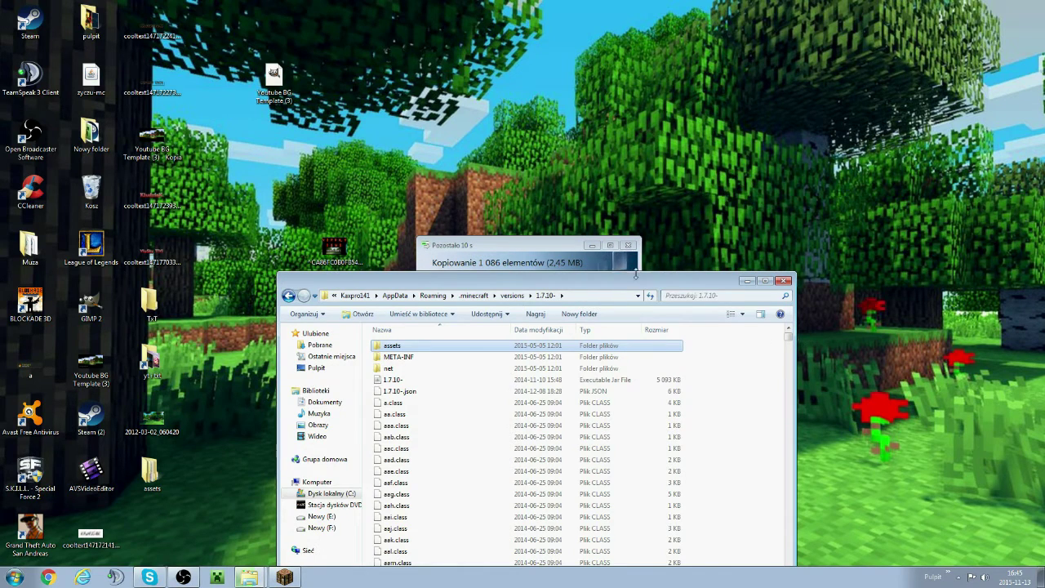
{"action": "left_click_drag", "start_coordinate": [552, 288], "coordinate": [593, 347]}
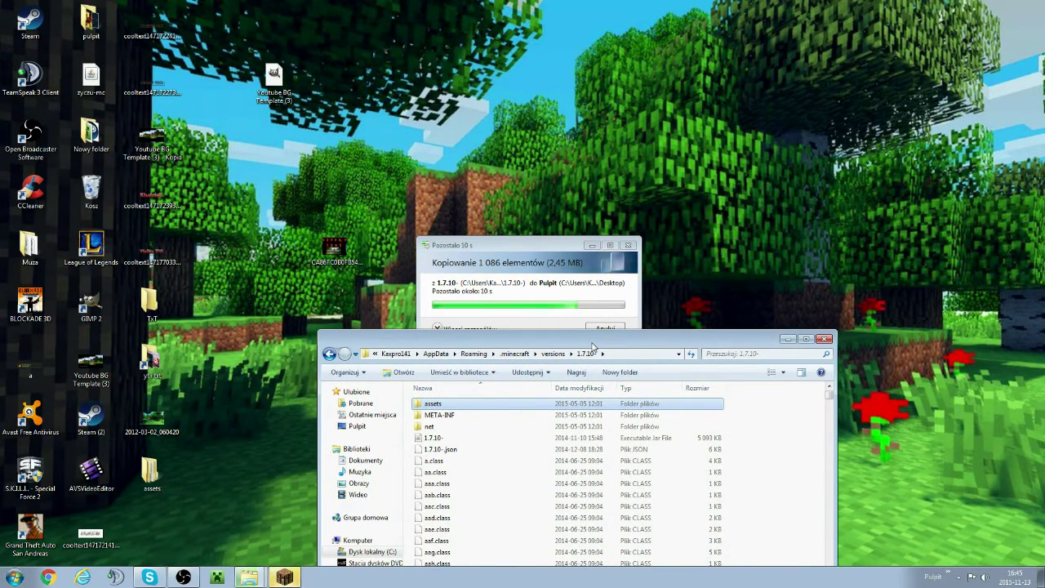
{"action": "left_click_drag", "start_coordinate": [593, 347], "coordinate": [592, 350]}
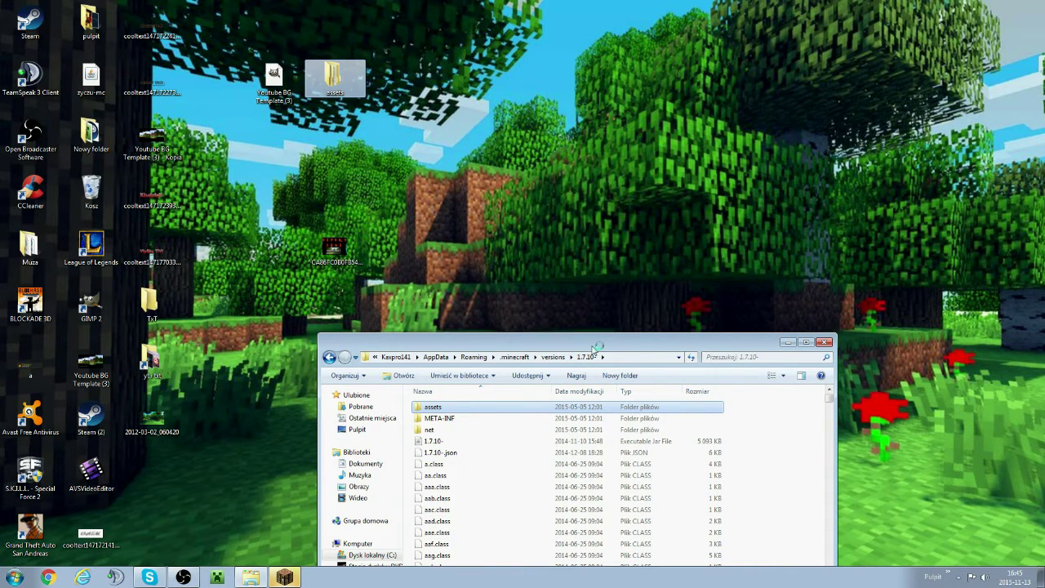
{"action": "left_click_drag", "start_coordinate": [597, 347], "coordinate": [526, 207]}
{"action": "left_click", "coordinate": [752, 203]}
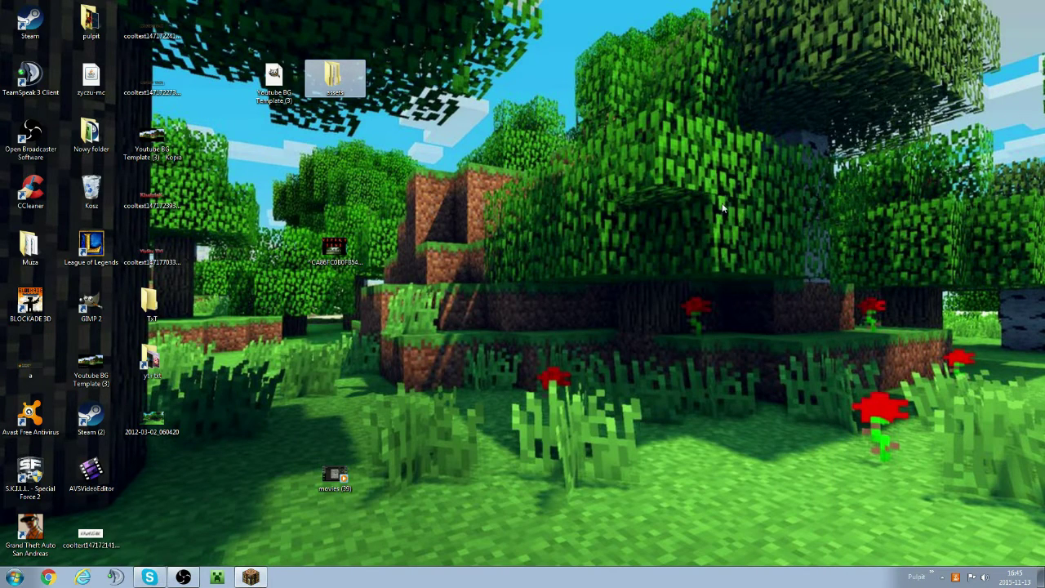
- Open the desktop copy of assets, go to minecraft > textures > items, and maximize the window
{"action": "double_click", "coordinate": [335, 77]}
{"action": "double_click", "coordinate": [379, 275]}
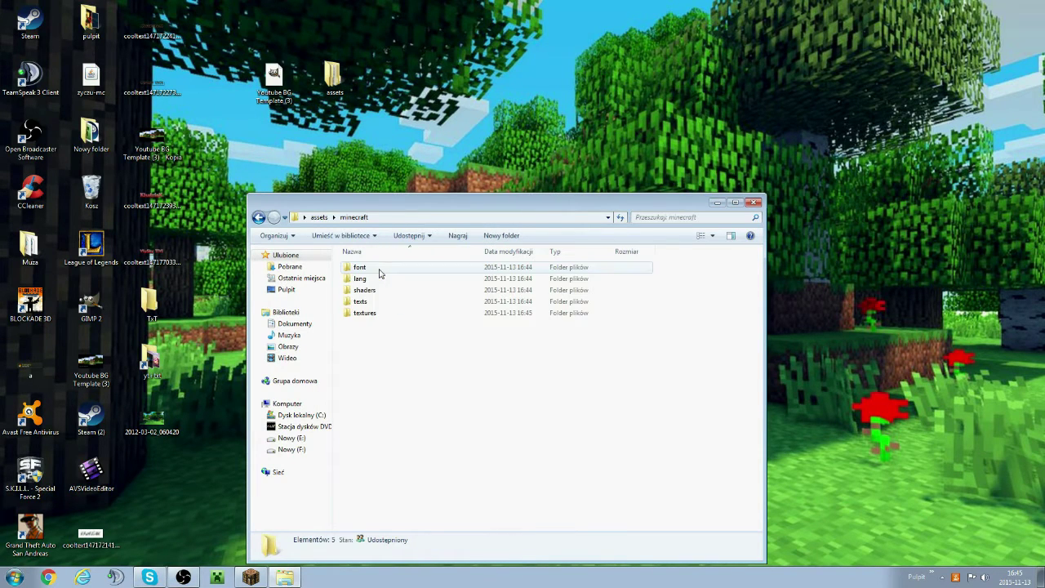
{"action": "double_click", "coordinate": [387, 313]}
{"action": "double_click", "coordinate": [383, 347]}
{"action": "scroll", "coordinate": [629, 298], "scroll_direction": "down", "scroll_amount": 10}
{"action": "left_click_drag", "start_coordinate": [671, 204], "coordinate": [649, 2]}
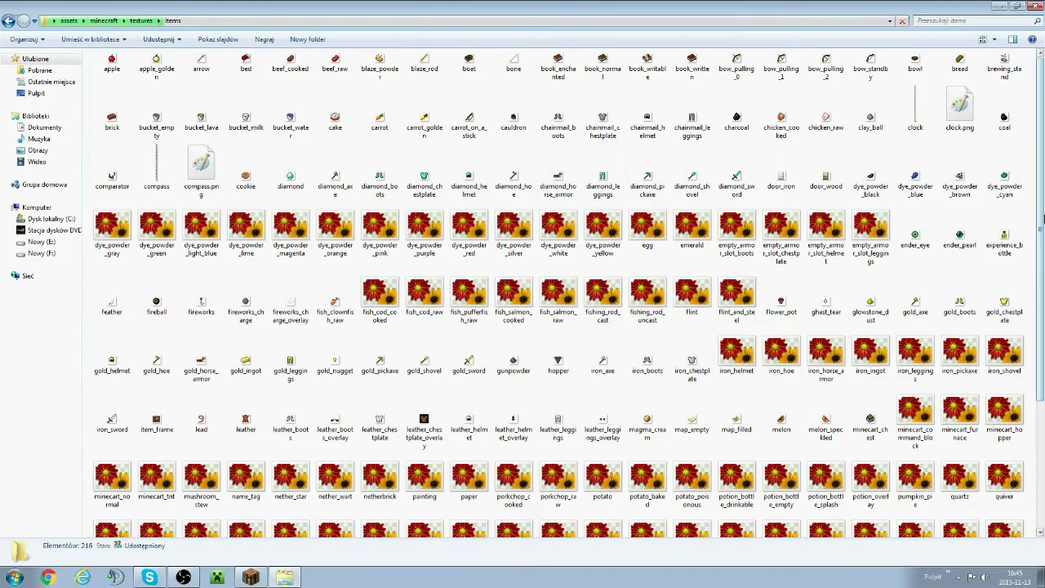
- Restore the items window to a smaller size and open the diamond_sword texture in GIMP
{"action": "left_click", "coordinate": [738, 178]}
{"action": "left_click_drag", "start_coordinate": [787, 7], "coordinate": [782, 39]}
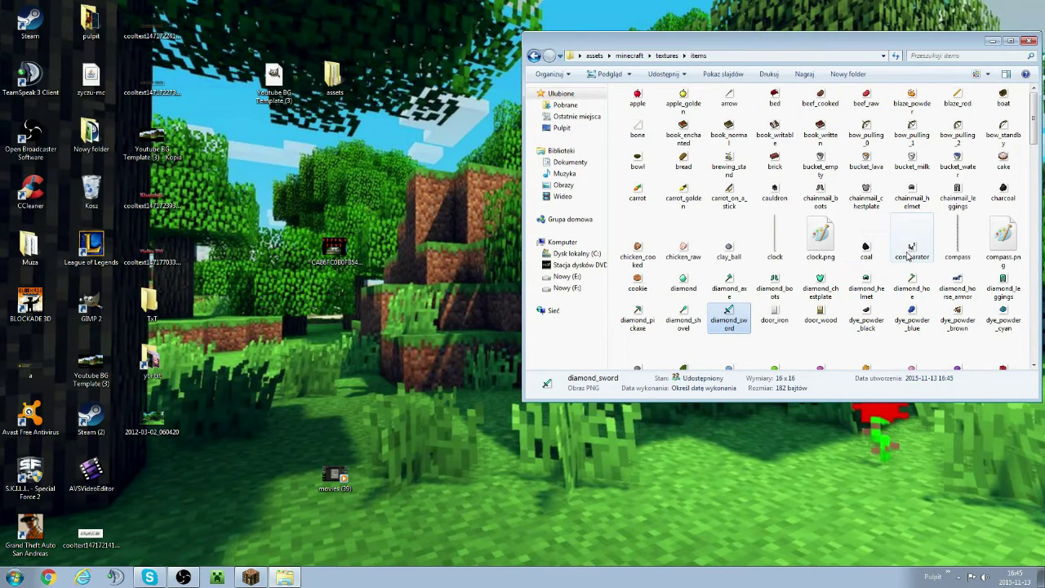
{"action": "scroll", "coordinate": [908, 256], "scroll_direction": "down", "scroll_amount": 3}
{"action": "scroll", "coordinate": [735, 245], "scroll_direction": "up", "scroll_amount": 2}
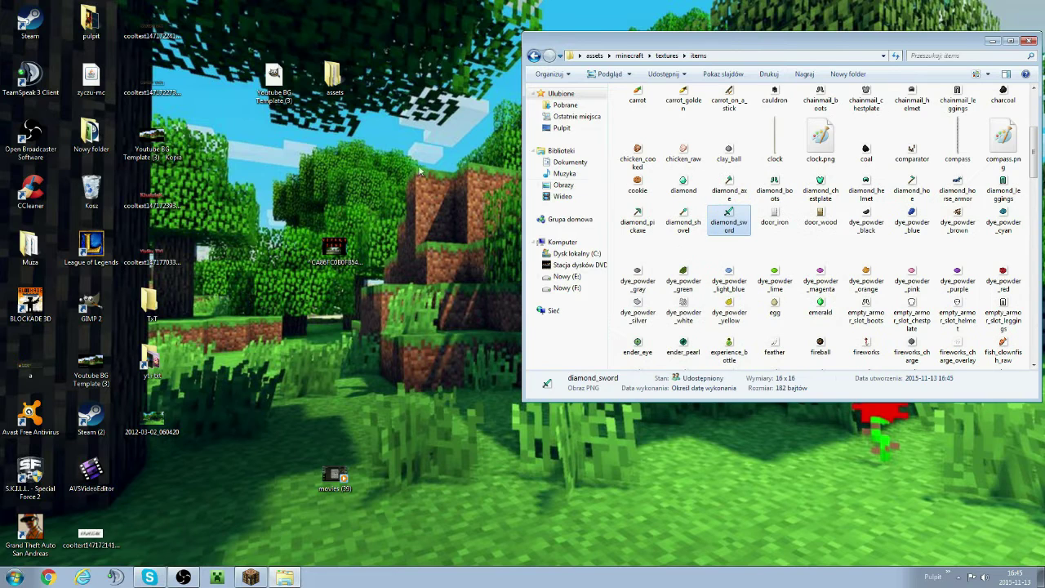
{"action": "right_click", "coordinate": [736, 222]}
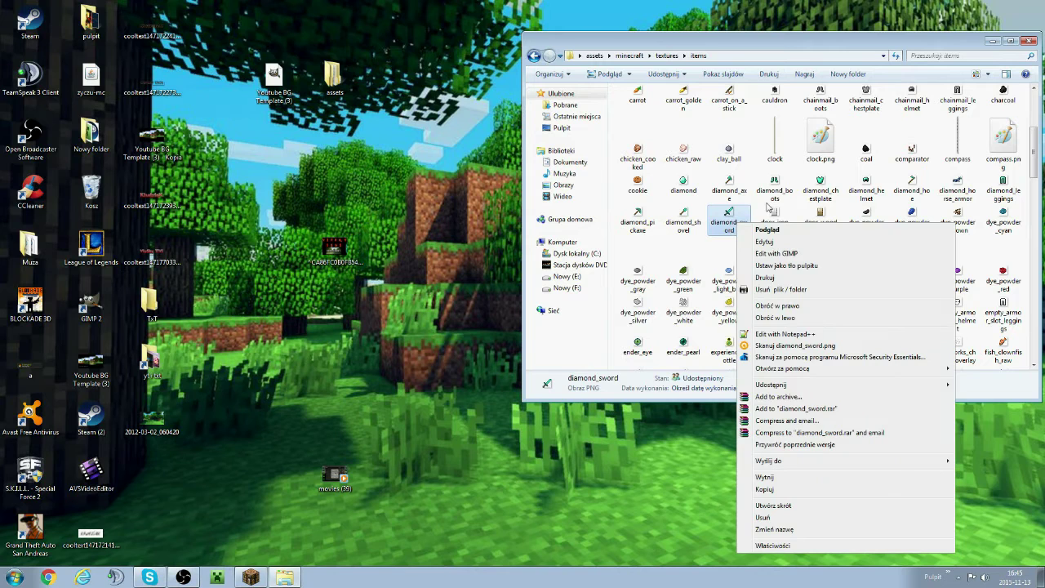
{"action": "left_click", "coordinate": [807, 253]}
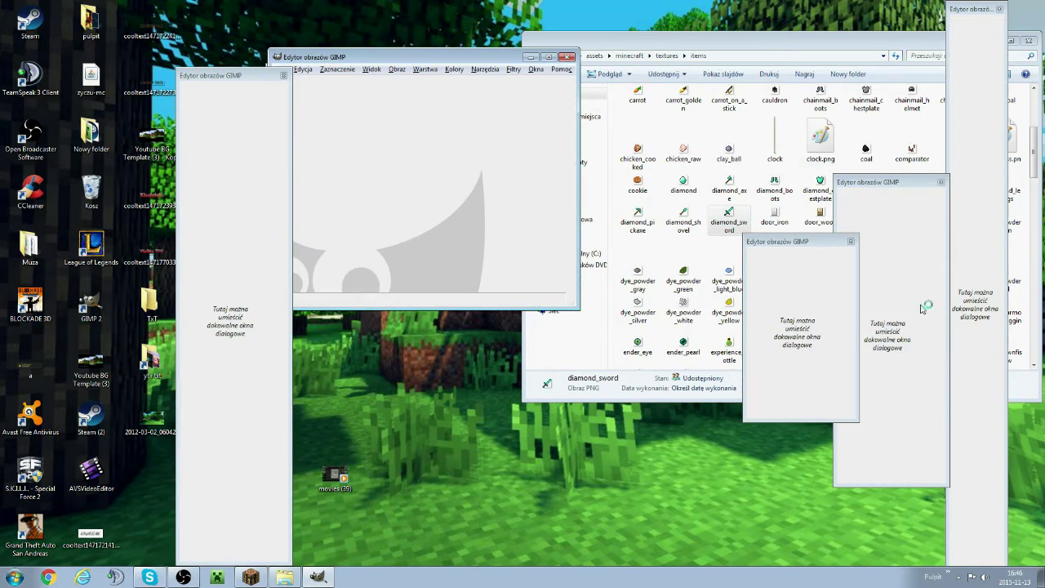
- Maximize the image window, zoom in on the diamond sword, and move the Layers dialog off the image
{"action": "left_click", "coordinate": [550, 57]}
{"action": "key", "text": "z"}
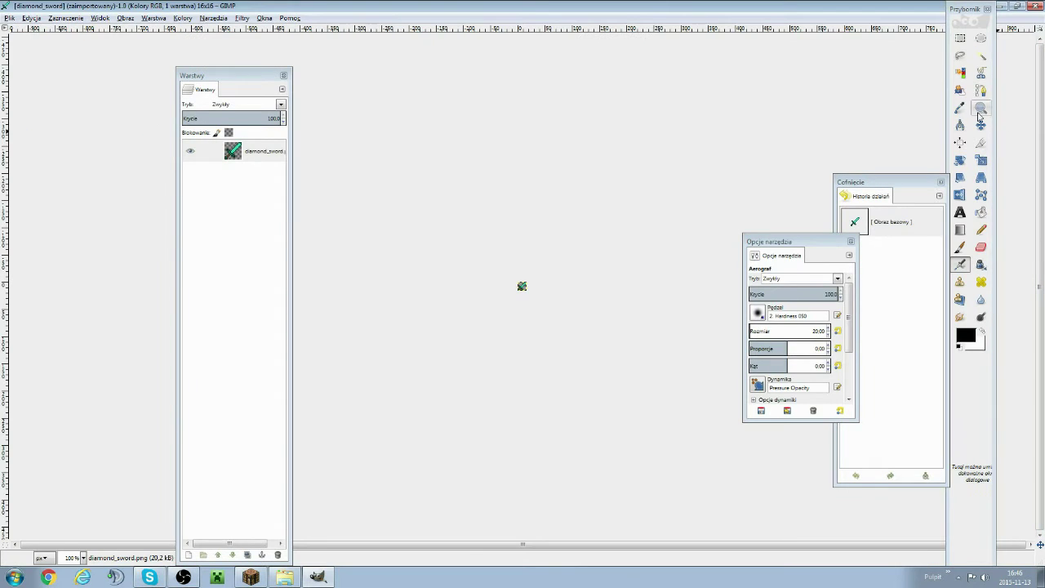
{"action": "left_click_drag", "start_coordinate": [515, 278], "coordinate": [546, 295]}
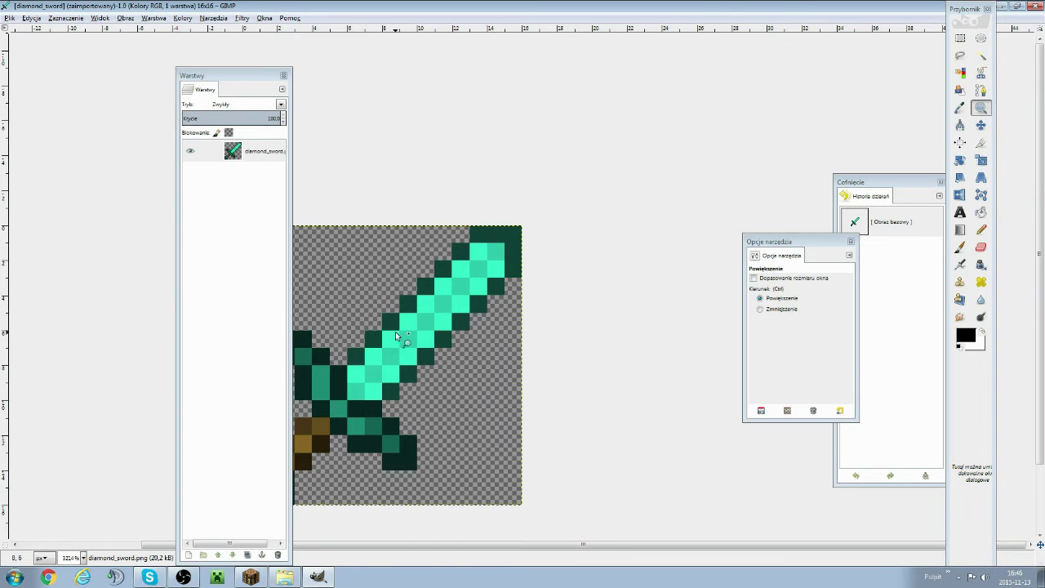
{"action": "left_click", "coordinate": [218, 77]}
{"action": "left_click_drag", "start_coordinate": [219, 77], "coordinate": [87, 72]}
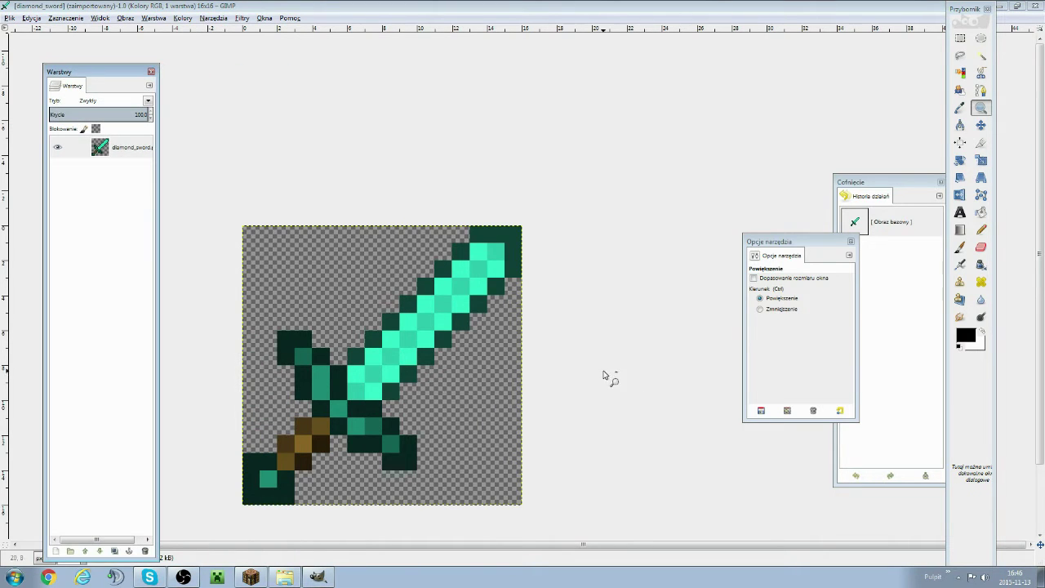
{"action": "scroll", "coordinate": [488, 367], "scroll_direction": "down", "scroll_amount": 2}
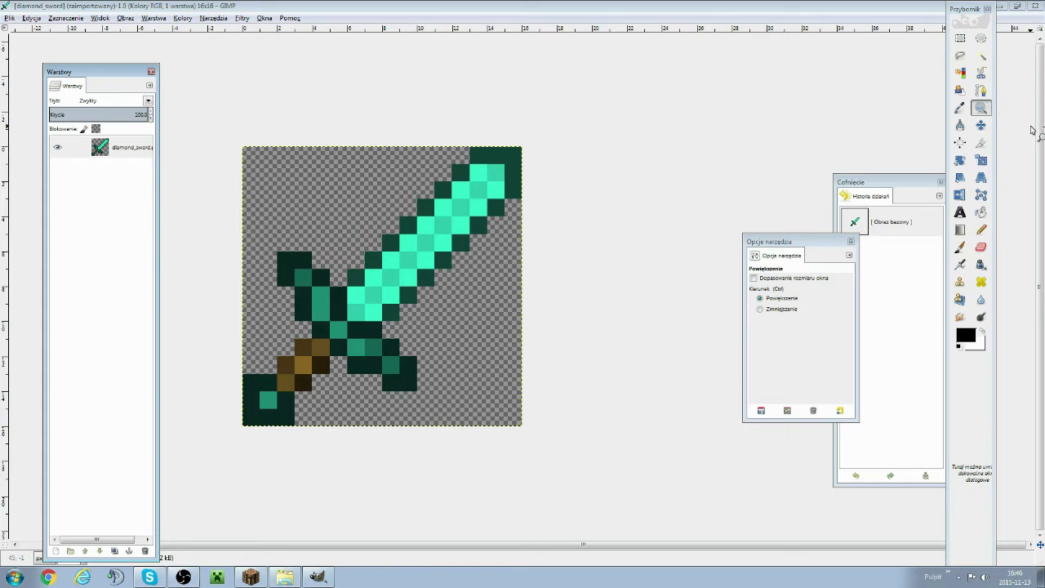
- Set the foreground colour to a medium blue
{"action": "left_click", "coordinate": [980, 335]}
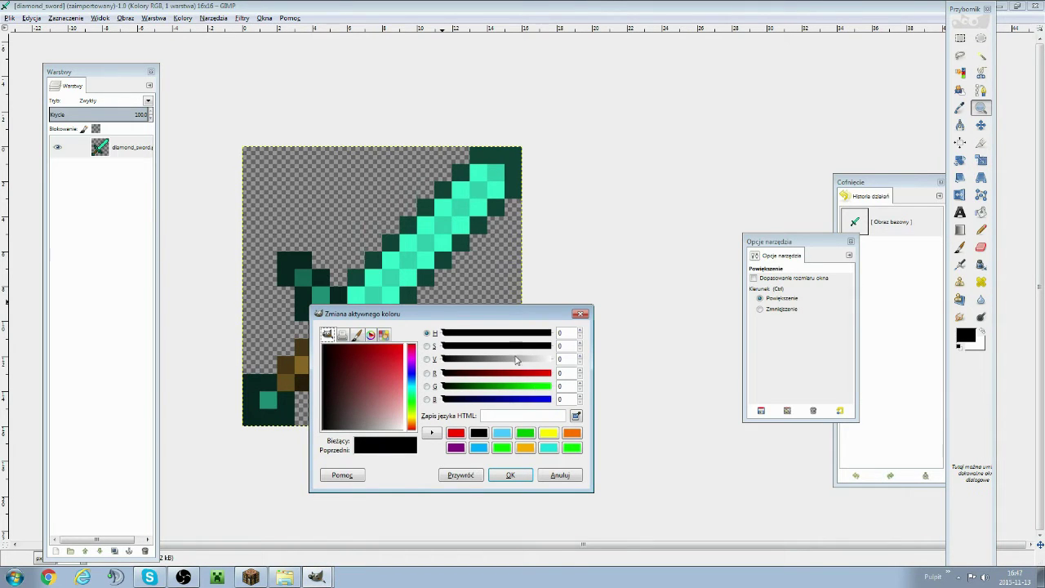
{"action": "left_click_drag", "start_coordinate": [509, 371], "coordinate": [553, 369]}
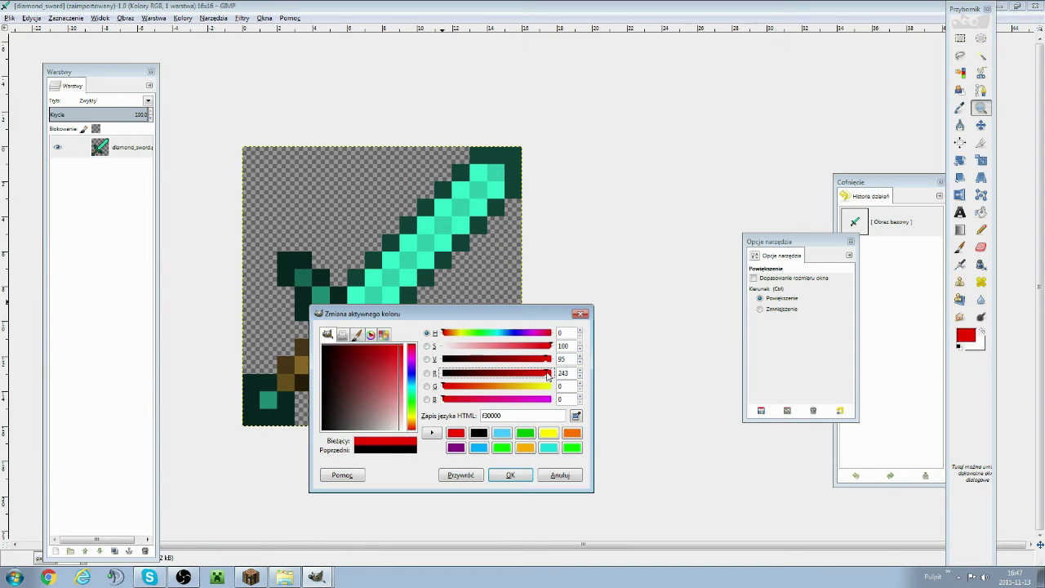
{"action": "left_click", "coordinate": [502, 333]}
{"action": "left_click", "coordinate": [547, 360]}
{"action": "left_click_drag", "start_coordinate": [547, 362], "coordinate": [540, 361]}
{"action": "left_click_drag", "start_coordinate": [392, 346], "coordinate": [389, 351]}
{"action": "left_click", "coordinate": [511, 474]}
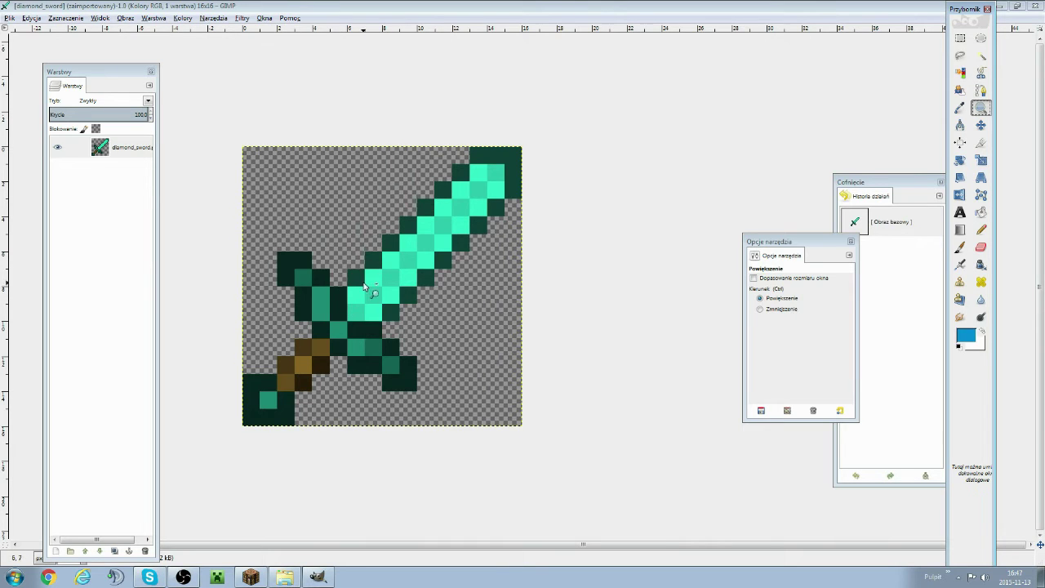
- Try painting over the sword with the Pencil at size 20, and undo both strokes
{"action": "left_click", "coordinate": [980, 230]}
{"action": "left_click", "coordinate": [445, 245]}
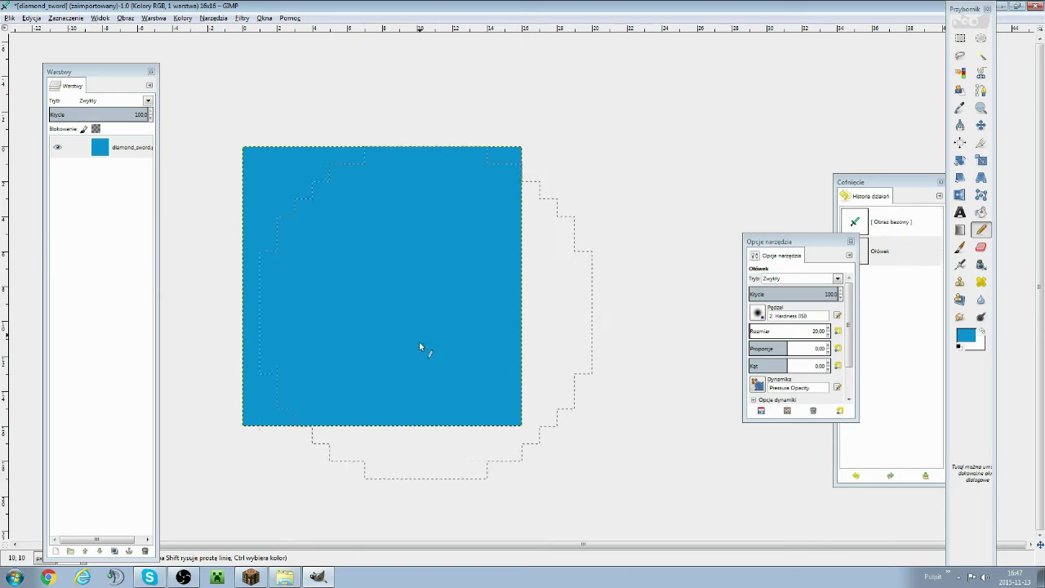
{"action": "left_click", "coordinate": [364, 198]}
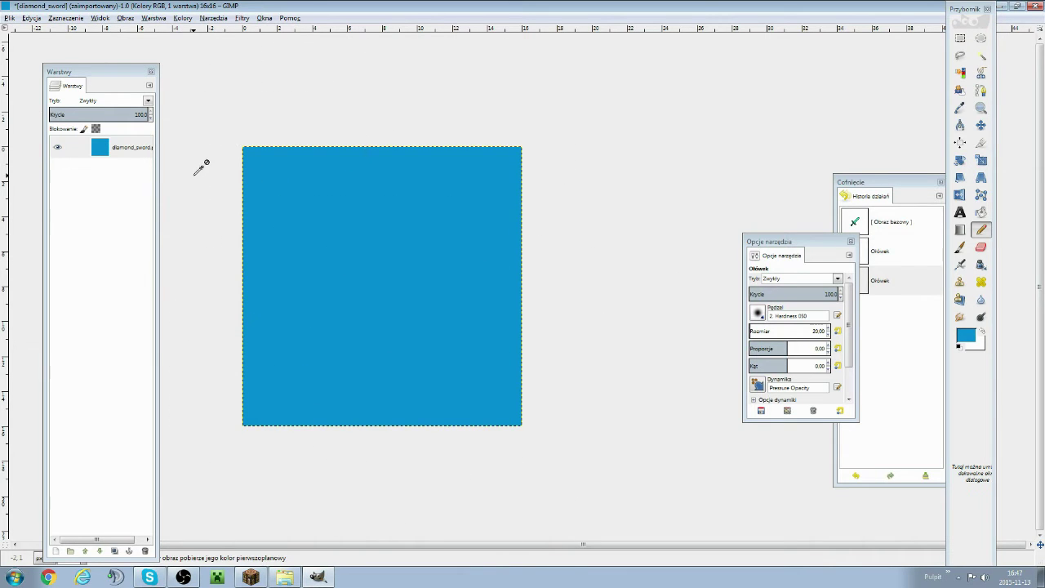
{"action": "key", "text": "ctrl+z"}
{"action": "key", "text": "ctrl+z"}
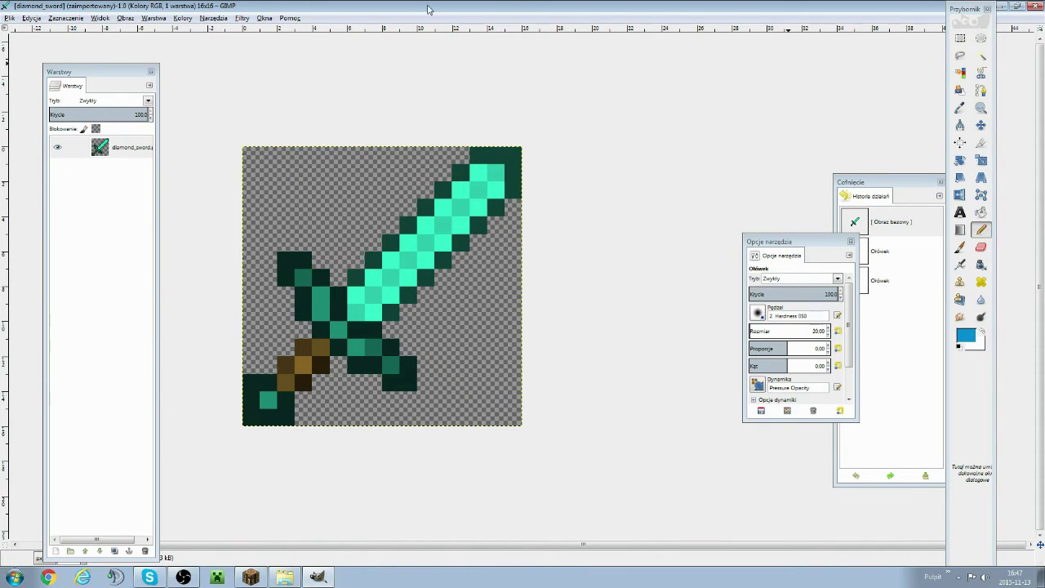
- Close and reopen the Pencil's tool options, and place them beside the sword image
{"action": "left_click", "coordinate": [849, 243]}
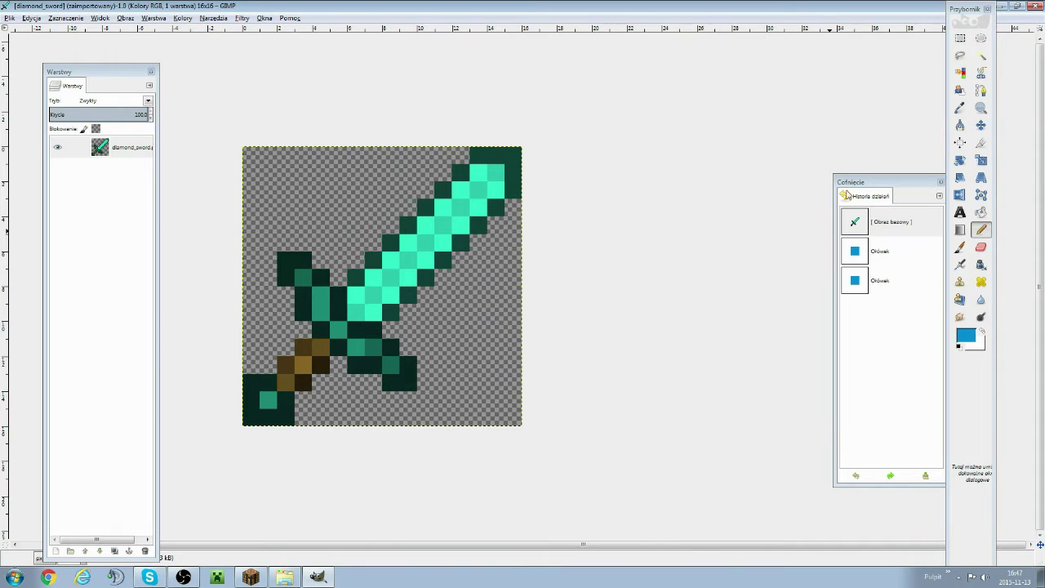
{"action": "double_click", "coordinate": [981, 231]}
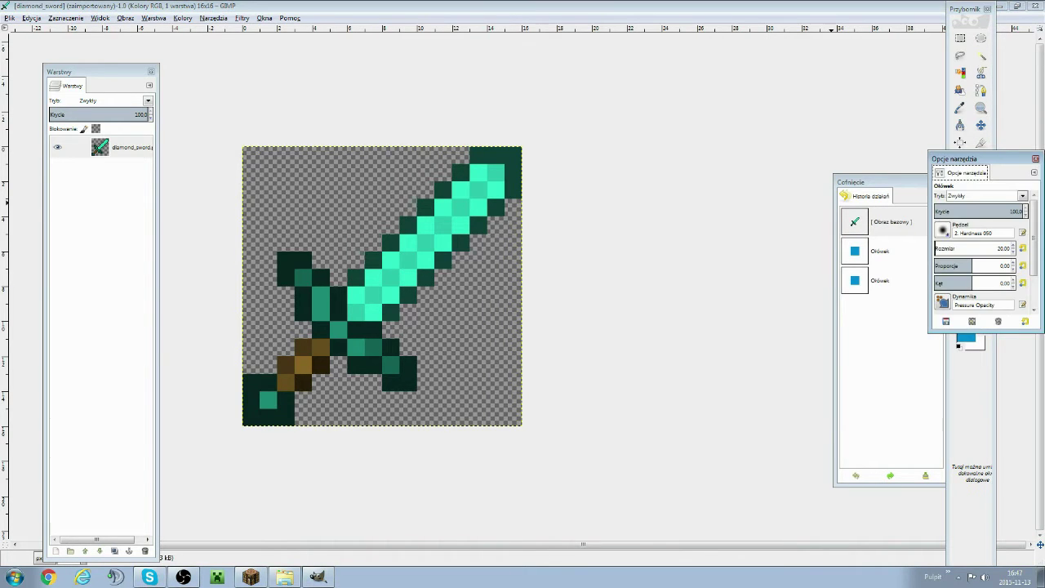
{"action": "left_click_drag", "start_coordinate": [979, 157], "coordinate": [669, 107]}
{"action": "left_click", "coordinate": [691, 182]}
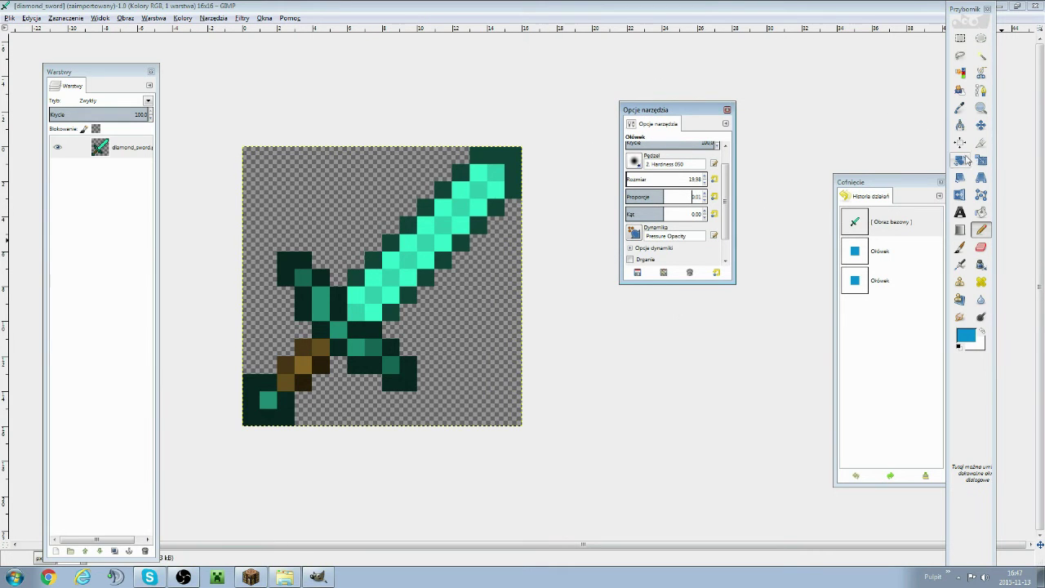
- Set the Pencil's brush size to 1.00, and undo a test stroke made across the blade
{"action": "left_click", "coordinate": [981, 213]}
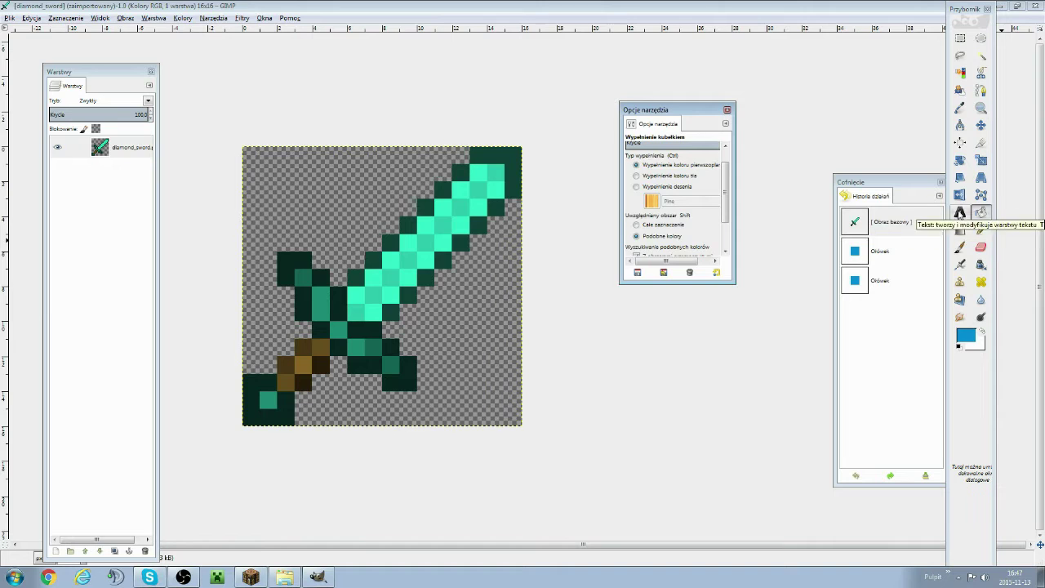
{"action": "left_click", "coordinate": [961, 212]}
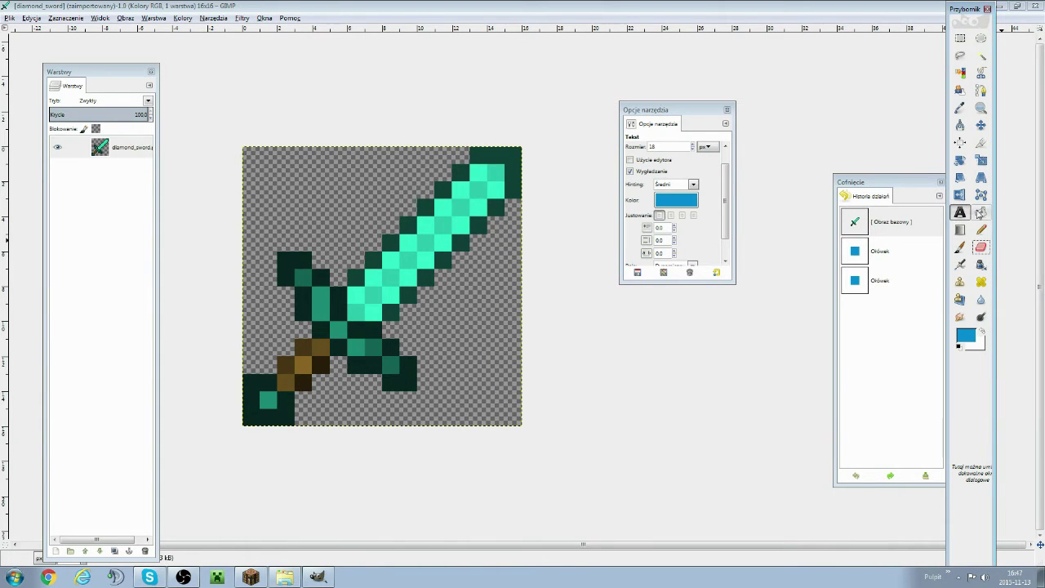
{"action": "left_click", "coordinate": [980, 230]}
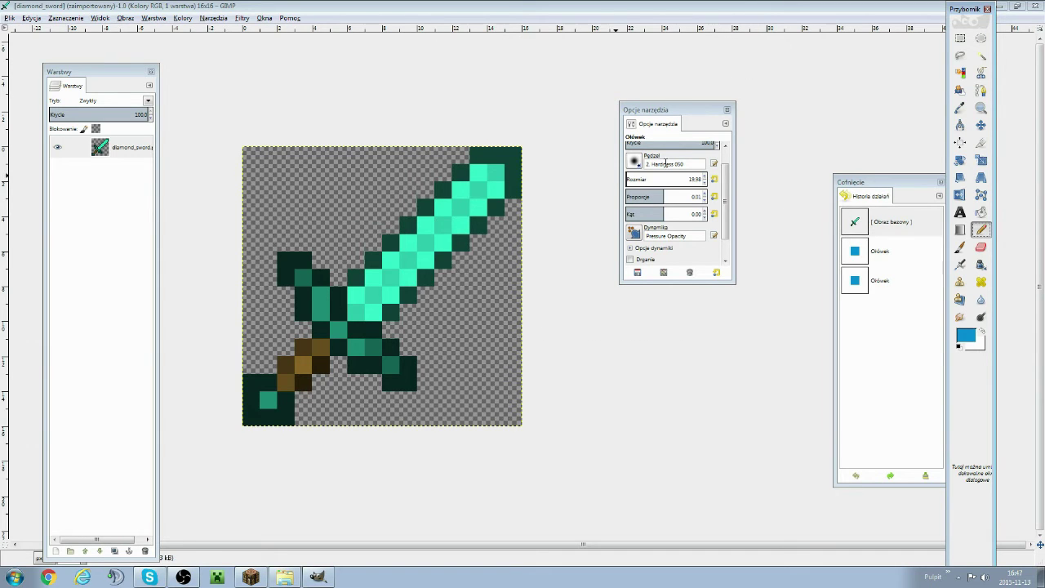
{"action": "left_click_drag", "start_coordinate": [686, 179], "coordinate": [595, 168]}
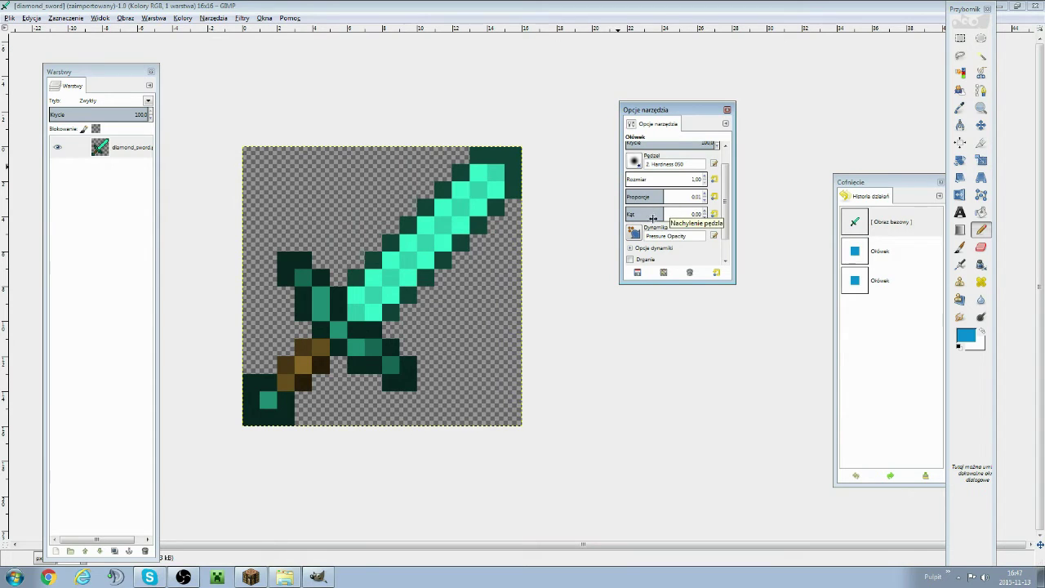
{"action": "mouse_move", "coordinate": [351, 237]}
{"action": "left_mouse_down"}
{"action": "mouse_move", "coordinate": [375, 200]}
{"action": "mouse_move", "coordinate": [383, 310]}
{"action": "mouse_move", "coordinate": [437, 432]}
{"action": "mouse_move", "coordinate": [401, 225]}
{"action": "mouse_move", "coordinate": [406, 251]}
{"action": "left_mouse_up"}
{"action": "key", "text": "ctrl+z"}
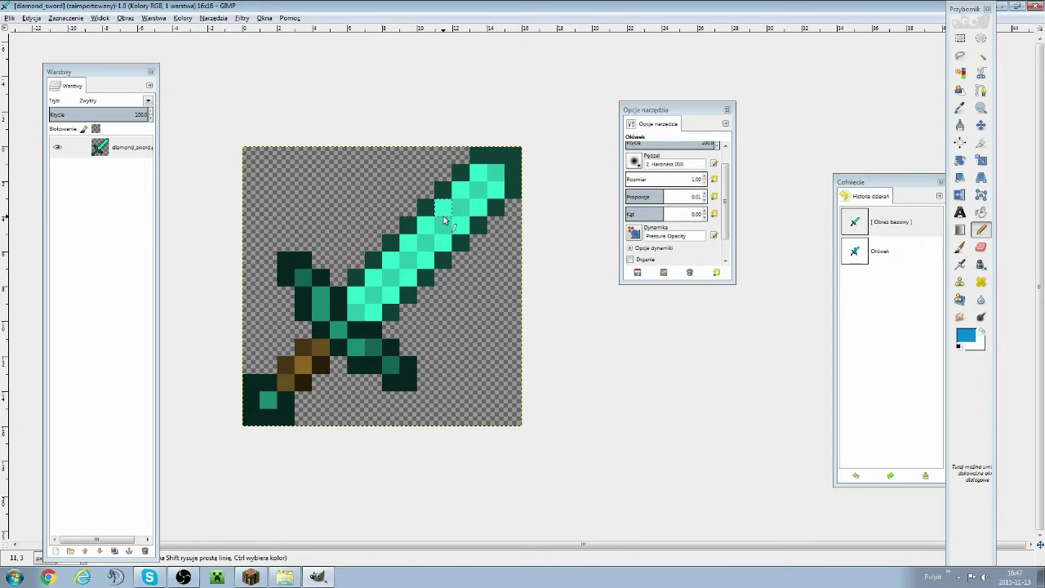
- Paint the two diagonal rows of pixels flanking the blade's teal centre line blue with the Pencil
{"action": "left_click", "coordinate": [482, 177]}
{"action": "left_click", "coordinate": [495, 190]}
{"action": "left_click", "coordinate": [496, 207]}
{"action": "left_click", "coordinate": [479, 224]}
{"action": "left_click", "coordinate": [444, 242]}
{"action": "left_click", "coordinate": [426, 258]}
{"action": "left_click", "coordinate": [408, 276]}
{"action": "left_click", "coordinate": [391, 293]}
{"action": "left_click", "coordinate": [374, 311]}
{"action": "left_click", "coordinate": [353, 290]}
{"action": "left_click", "coordinate": [391, 242]}
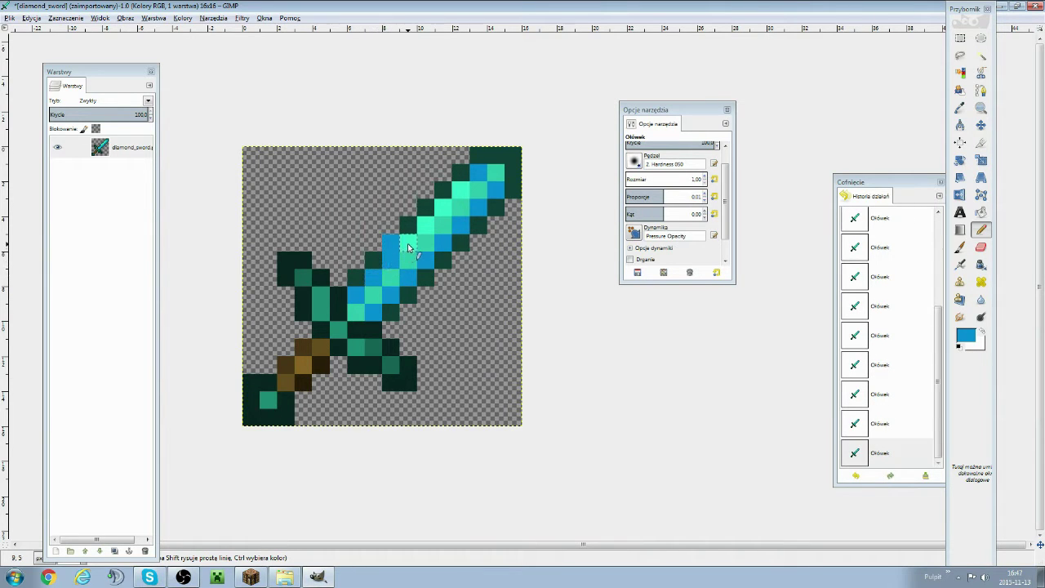
{"action": "key", "text": "ctrl+z"}
{"action": "left_click", "coordinate": [423, 240]}
{"action": "left_click", "coordinate": [460, 191]}
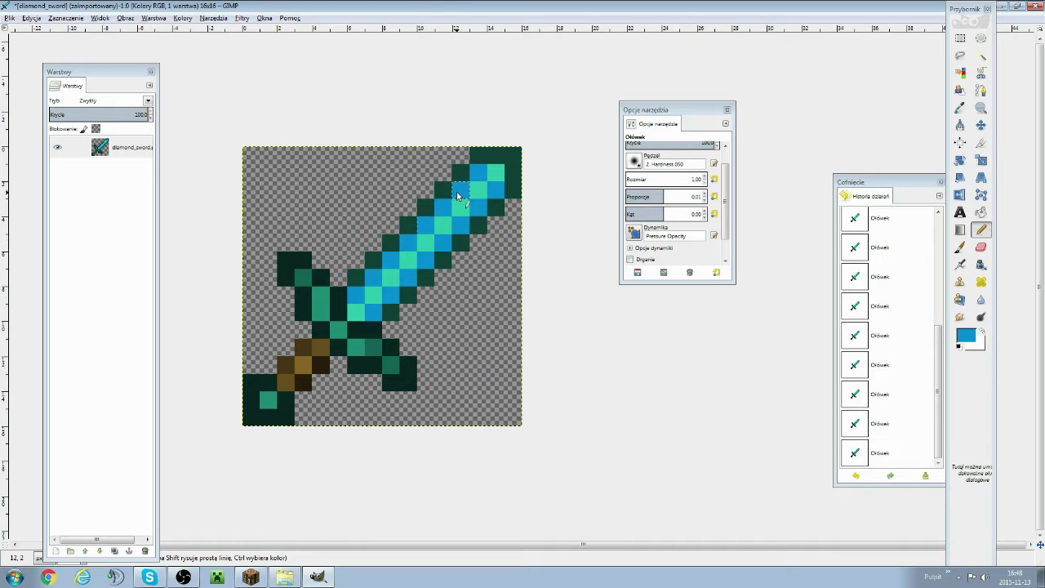
- Set the foreground colour to a slightly lighter blue, 0898e3, and paint the blade's remaining teal pixels up to the tip
{"action": "left_click", "coordinate": [965, 334]}
{"action": "left_click_drag", "start_coordinate": [391, 351], "coordinate": [395, 351]}
{"action": "left_click", "coordinate": [506, 479]}
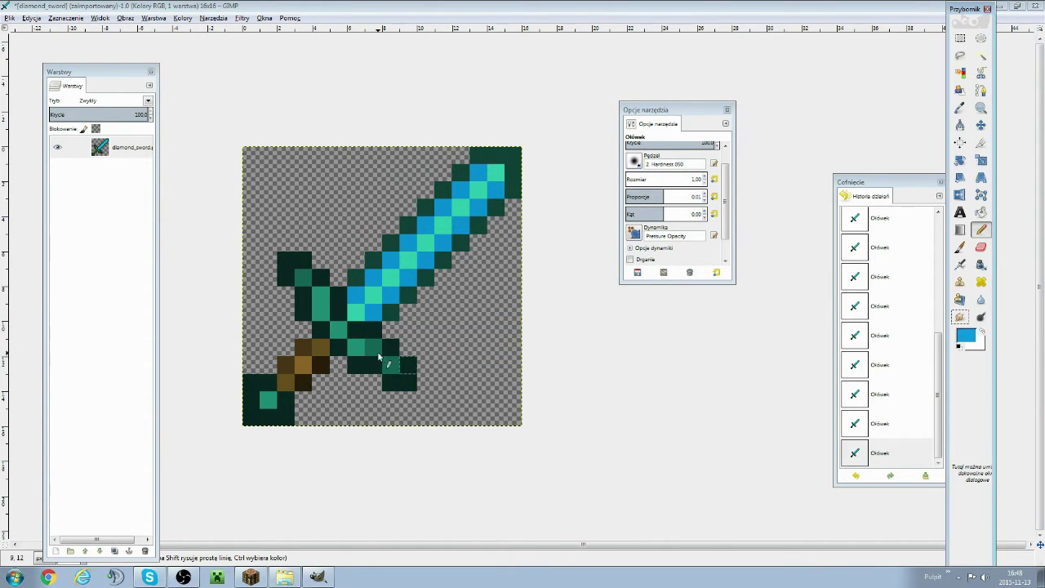
{"action": "left_click_drag", "start_coordinate": [387, 283], "coordinate": [412, 263]}
{"action": "left_click_drag", "start_coordinate": [459, 220], "coordinate": [465, 210]}
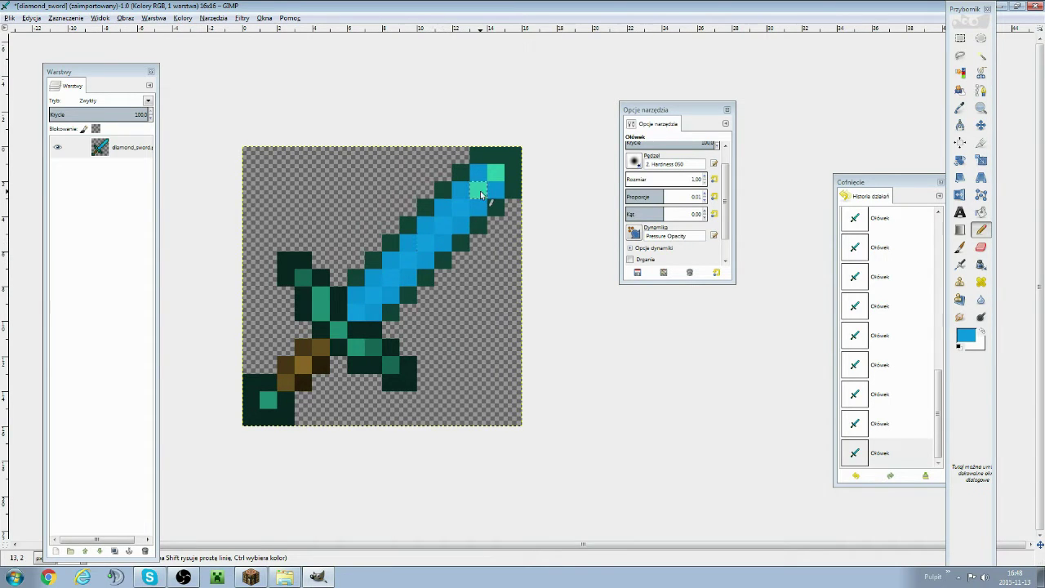
{"action": "left_click", "coordinate": [494, 170]}
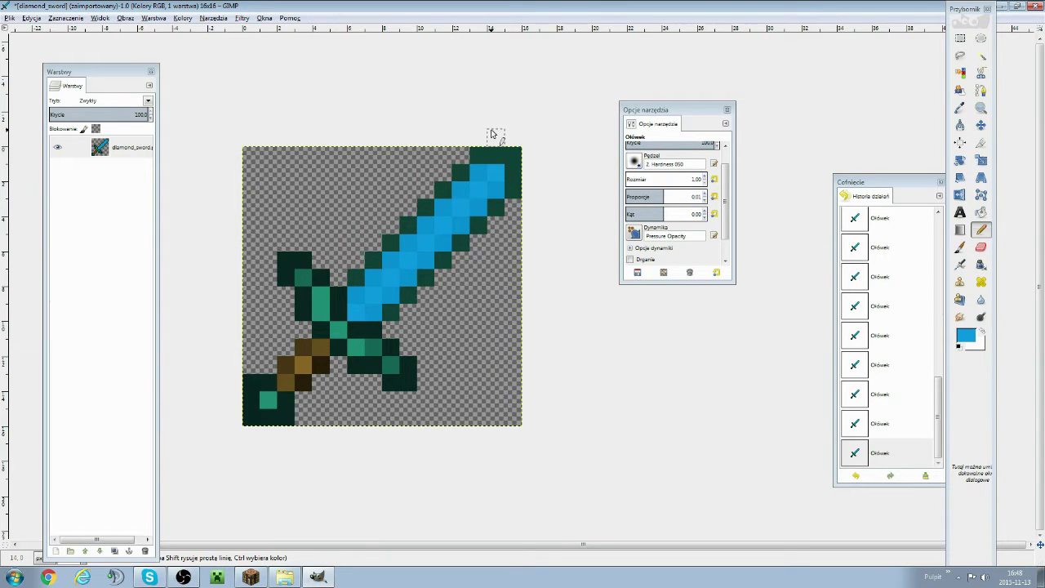
- Set the foreground colour to purple, 9b0099
{"action": "left_click", "coordinate": [964, 335]}
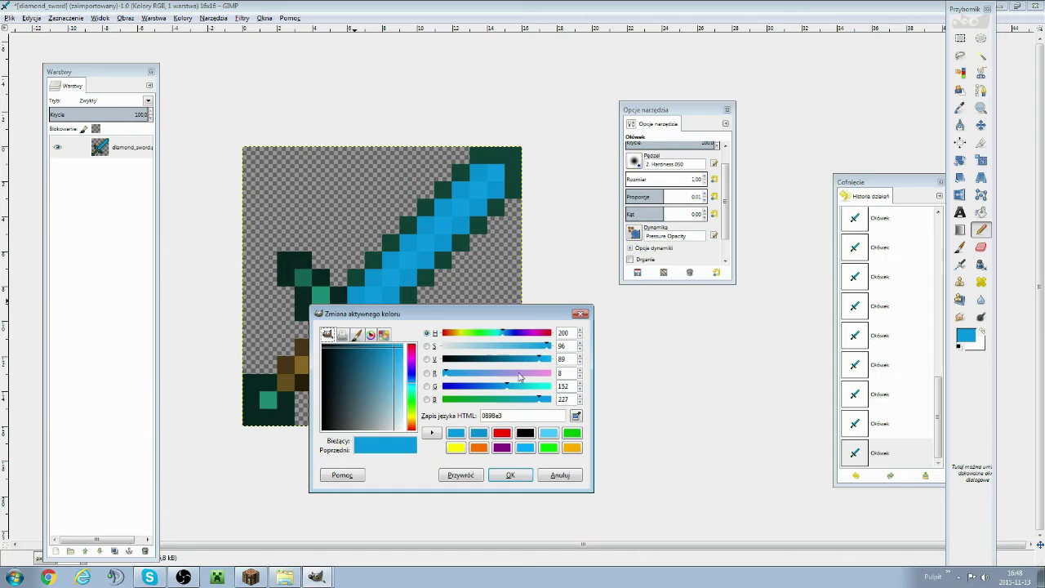
{"action": "left_click", "coordinate": [547, 345]}
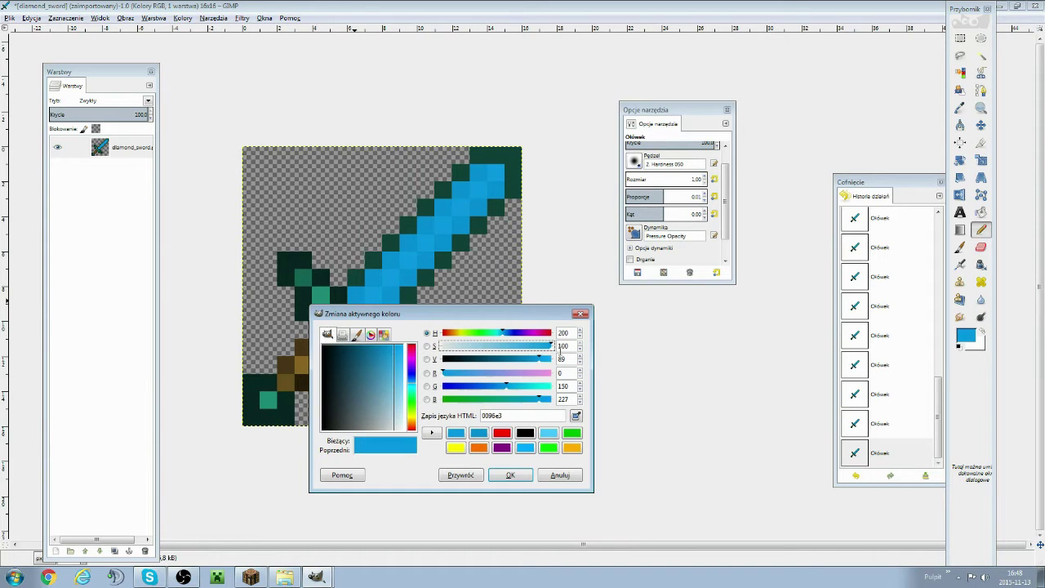
{"action": "left_click", "coordinate": [545, 359]}
{"action": "left_click", "coordinate": [547, 372]}
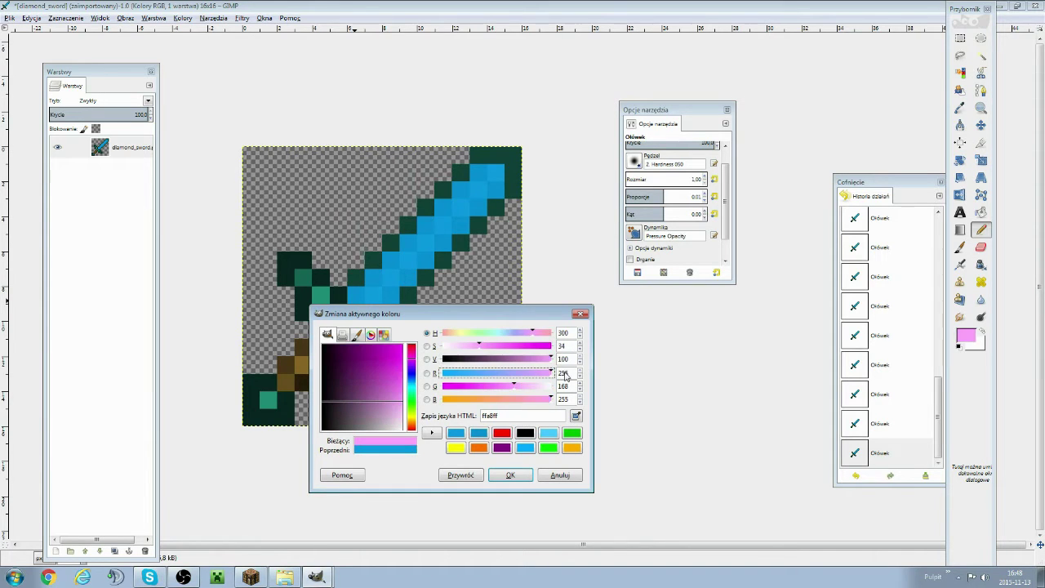
{"action": "left_click", "coordinate": [520, 345]}
{"action": "left_click_drag", "start_coordinate": [366, 347], "coordinate": [372, 348]}
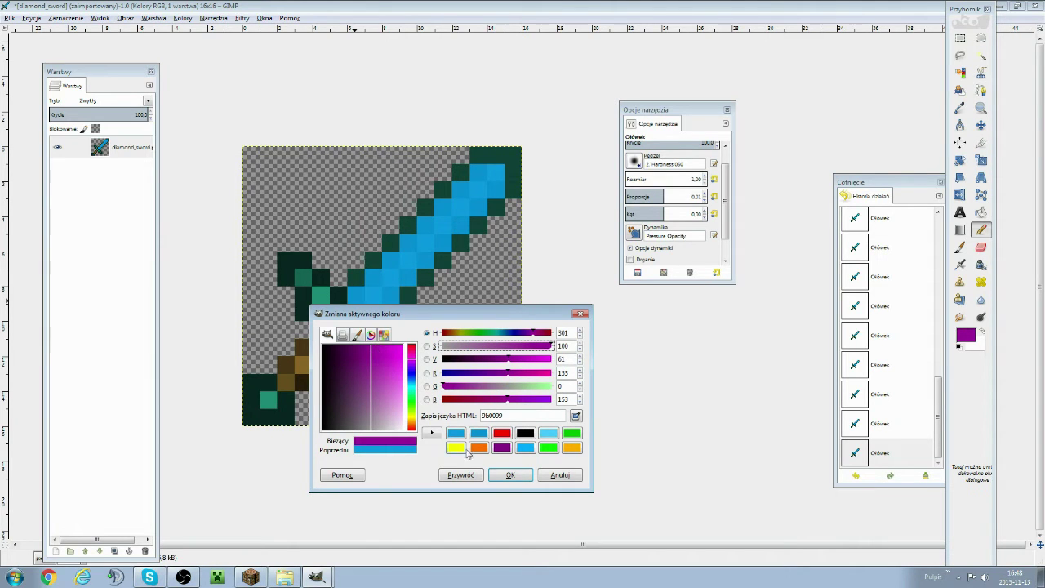
{"action": "left_click", "coordinate": [509, 474]}
- Paint the green pixels inside the crossguard and pommel purple, including the guard's centre pixel
{"action": "left_click", "coordinate": [303, 279]}
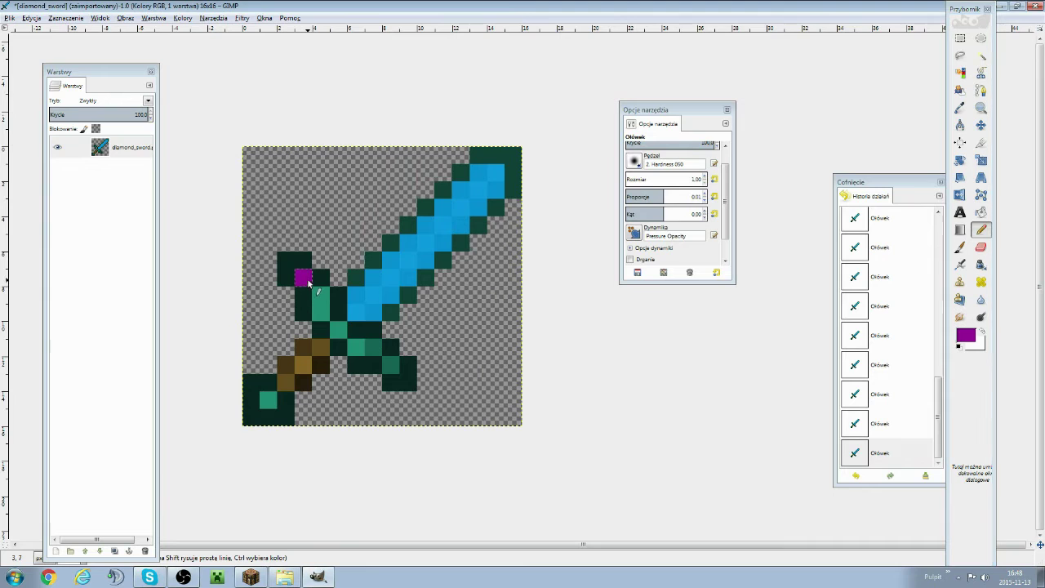
{"action": "left_click", "coordinate": [391, 364]}
{"action": "left_click", "coordinate": [373, 347]}
{"action": "left_click", "coordinate": [356, 347]}
{"action": "left_click", "coordinate": [320, 293]}
{"action": "left_click", "coordinate": [320, 312]}
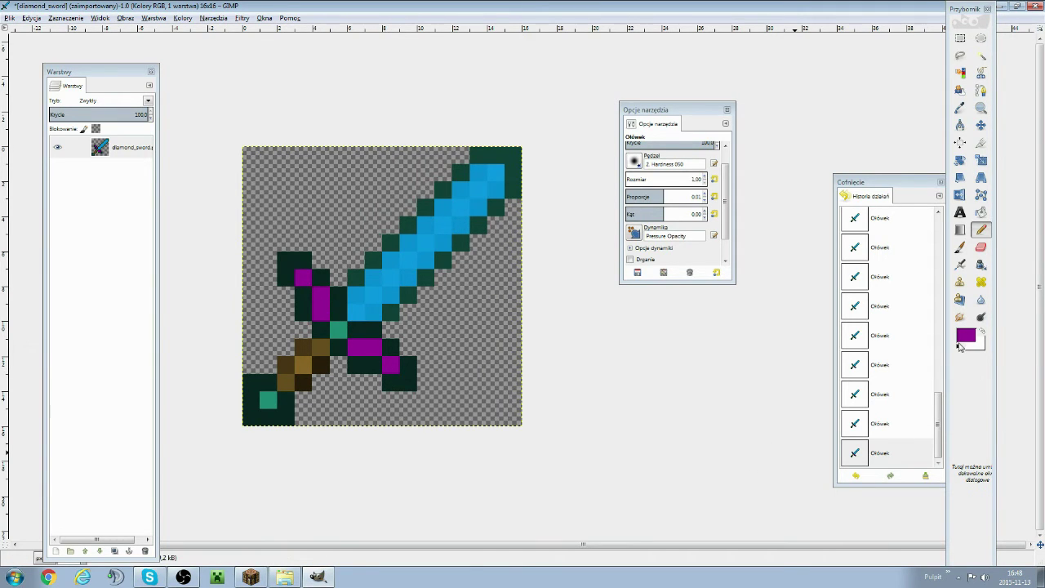
{"action": "left_click", "coordinate": [268, 400]}
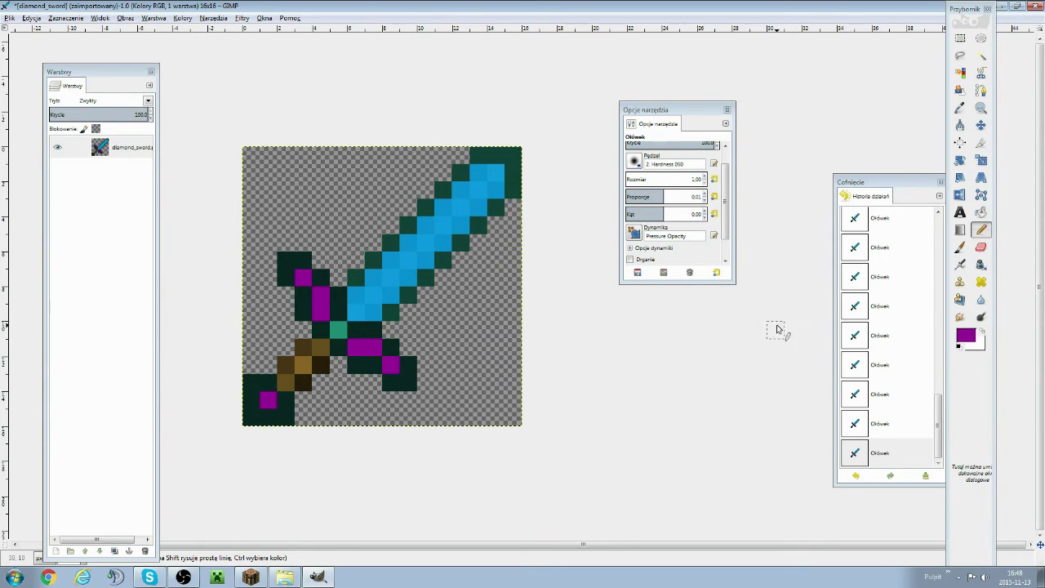
{"action": "left_click", "coordinate": [338, 330]}
- Try a 3 × 1 px rectangular selection over the dark strip at the sword's tip, and clear the selection
{"action": "left_click", "coordinate": [959, 39]}
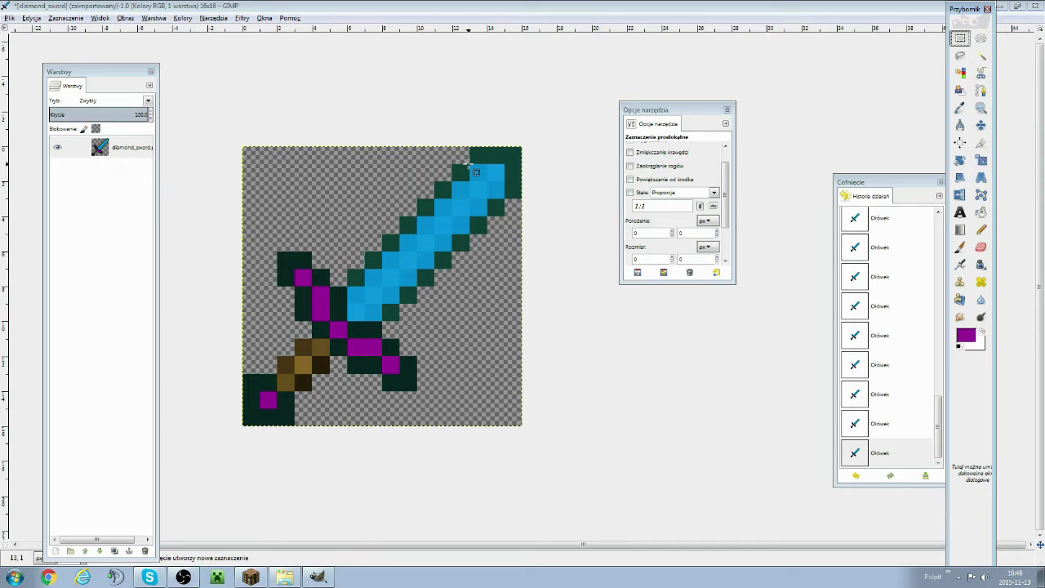
{"action": "left_click_drag", "start_coordinate": [475, 171], "coordinate": [534, 153]}
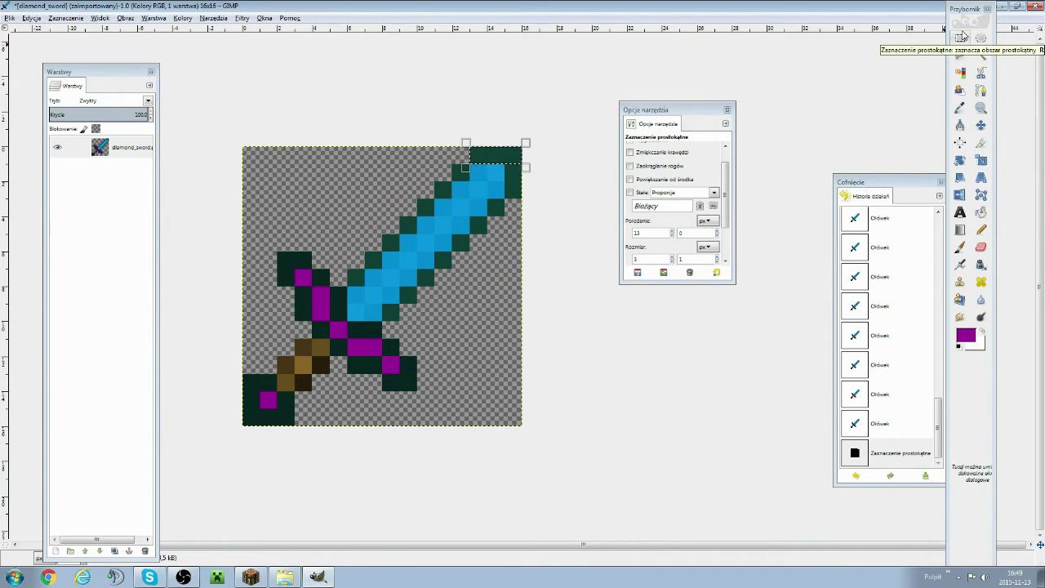
{"action": "left_click", "coordinate": [455, 153]}
{"action": "left_click_drag", "start_coordinate": [472, 160], "coordinate": [526, 150]}
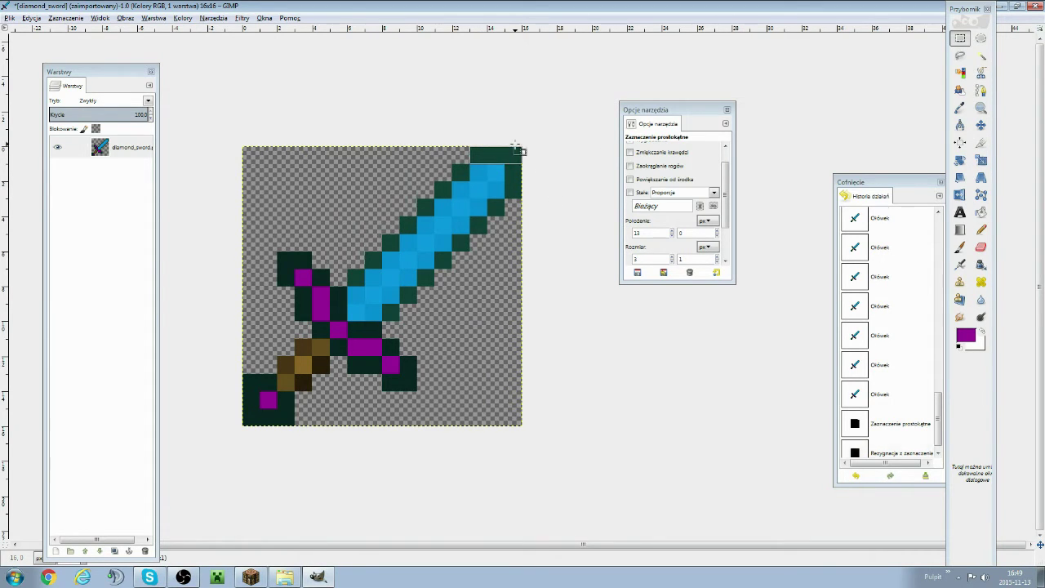
{"action": "right_click", "coordinate": [509, 163]}
{"action": "mouse_move", "coordinate": [531, 195]}
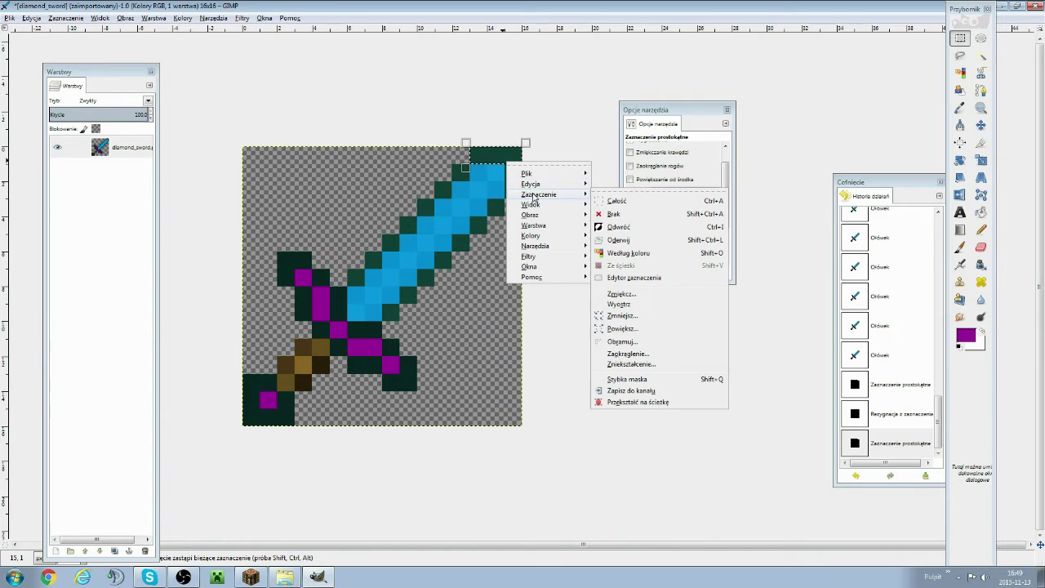
{"action": "left_click", "coordinate": [629, 215]}
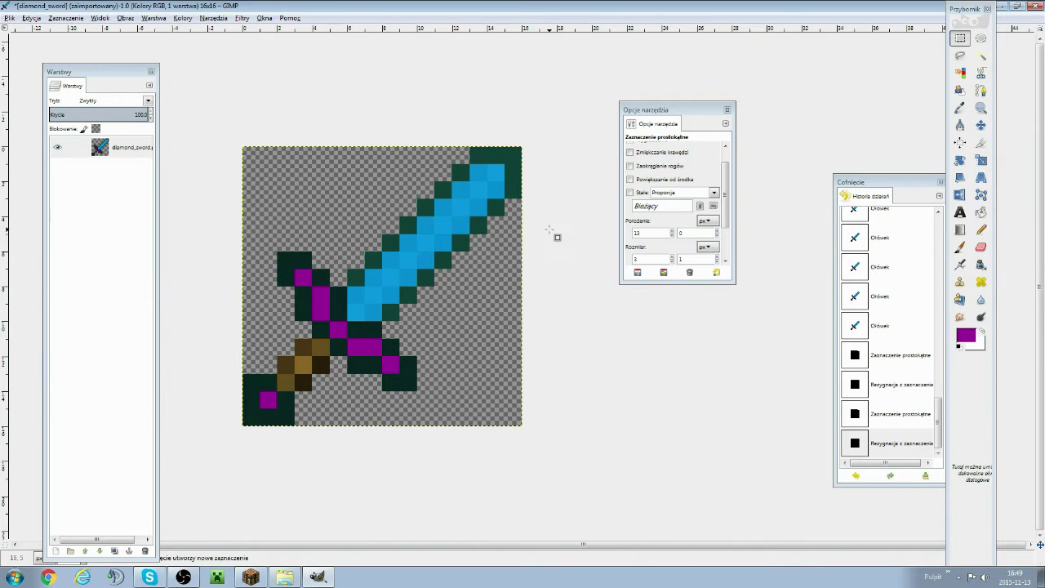
- Select the 3 × 1 px dark strip above the sword's tip with Rectangle Select and cut it
{"action": "right_click", "coordinate": [487, 159]}
{"action": "left_click", "coordinate": [462, 156]}
{"action": "left_click_drag", "start_coordinate": [472, 150], "coordinate": [519, 153]}
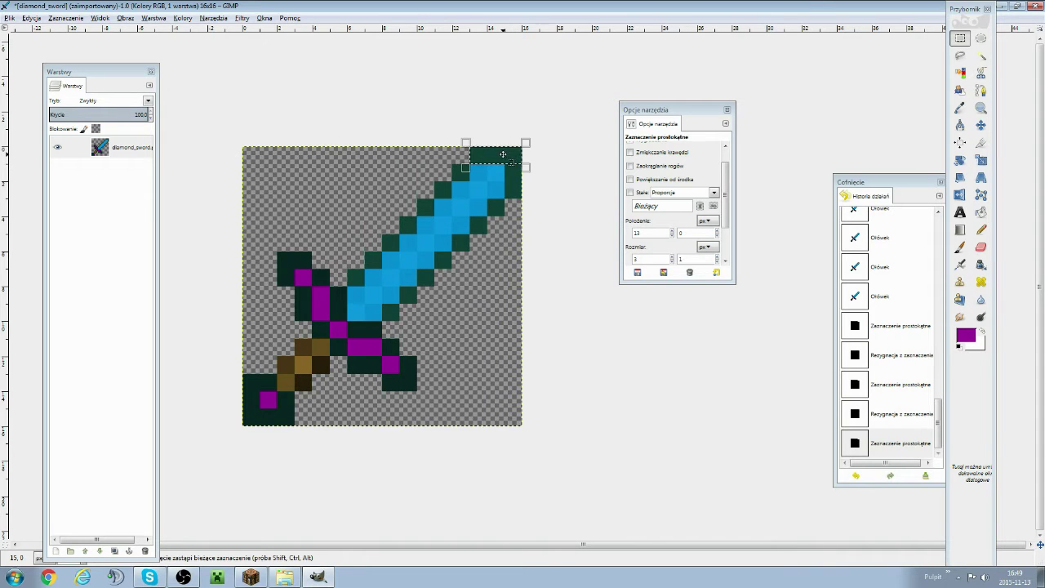
{"action": "right_click", "coordinate": [504, 157]}
{"action": "mouse_move", "coordinate": [534, 178]}
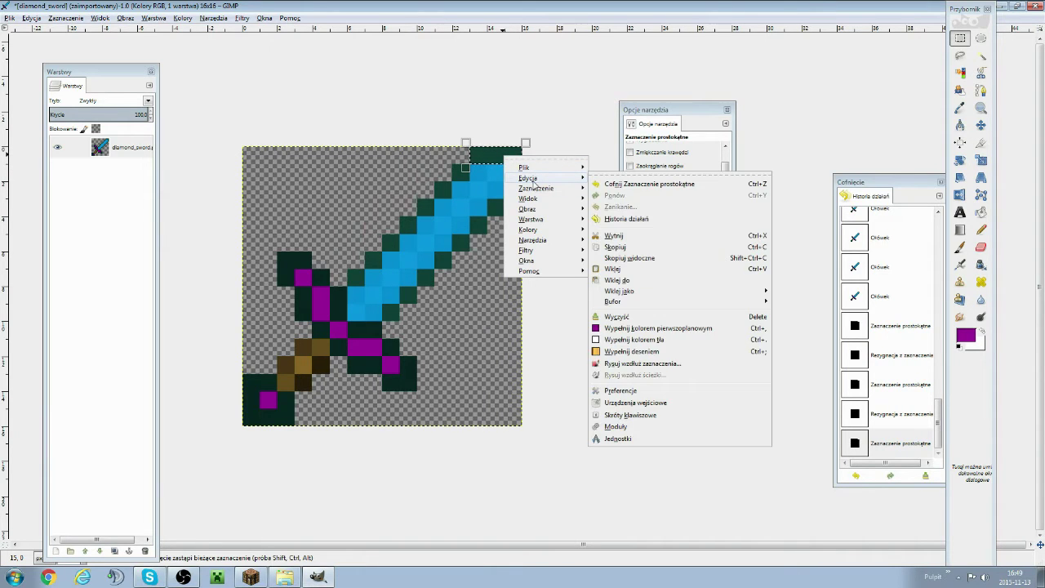
{"action": "left_click", "coordinate": [634, 238]}
- Try cutting the uppermost 4 × 1 px row of the blade, undo the cut, and clear the selection
{"action": "left_click", "coordinate": [448, 173]}
{"action": "left_click_drag", "start_coordinate": [490, 167], "coordinate": [522, 167]}
{"action": "right_click", "coordinate": [500, 178]}
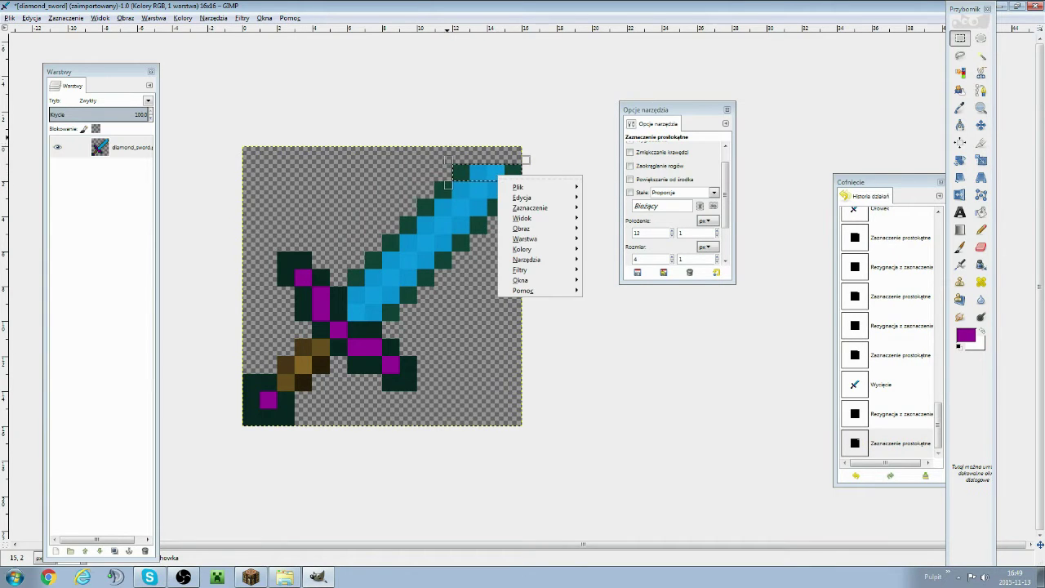
{"action": "key", "text": "Escape"}
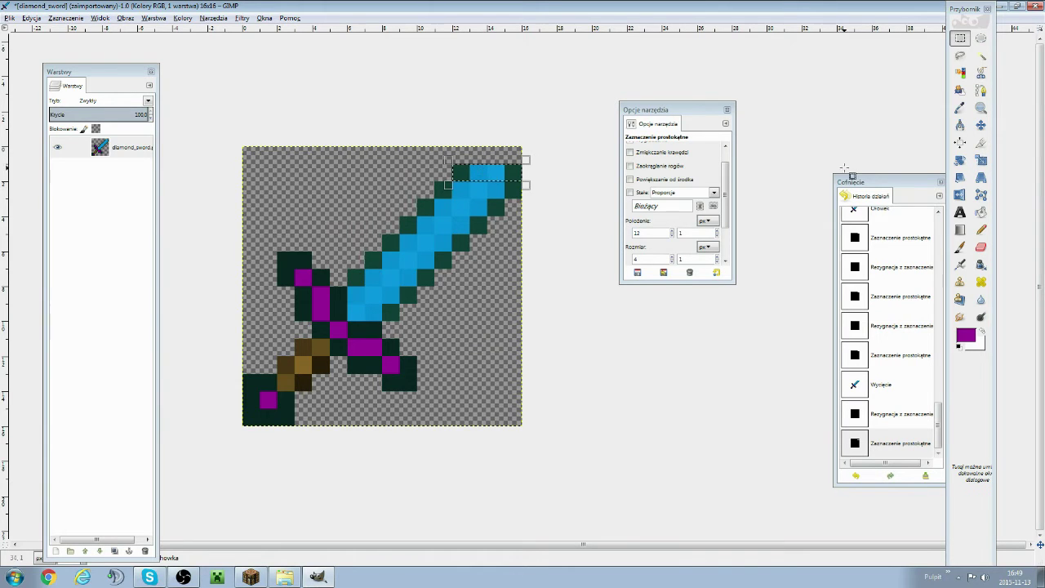
{"action": "right_click", "coordinate": [511, 178]}
{"action": "mouse_move", "coordinate": [539, 197]}
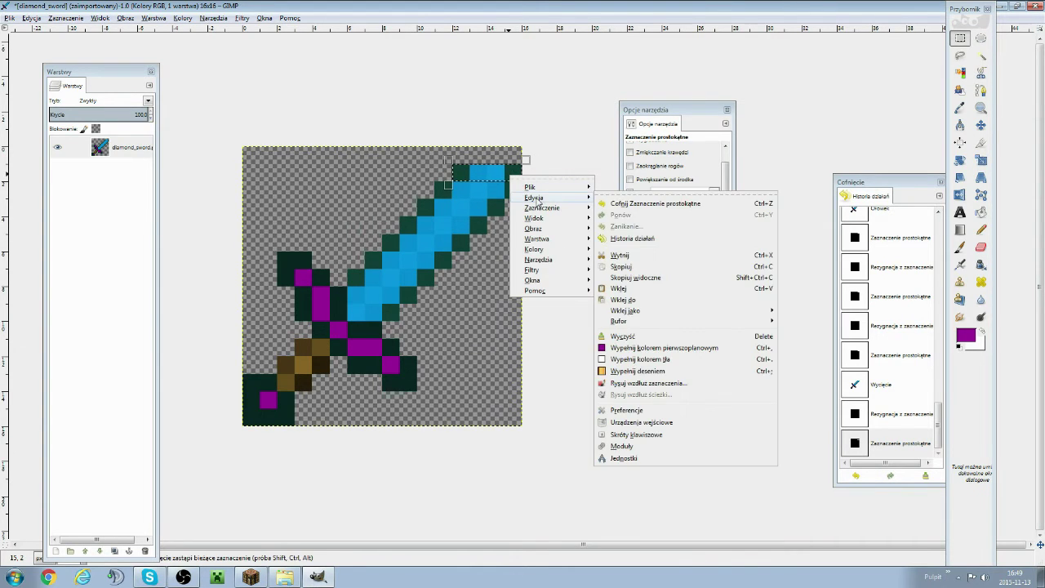
{"action": "left_click", "coordinate": [639, 255]}
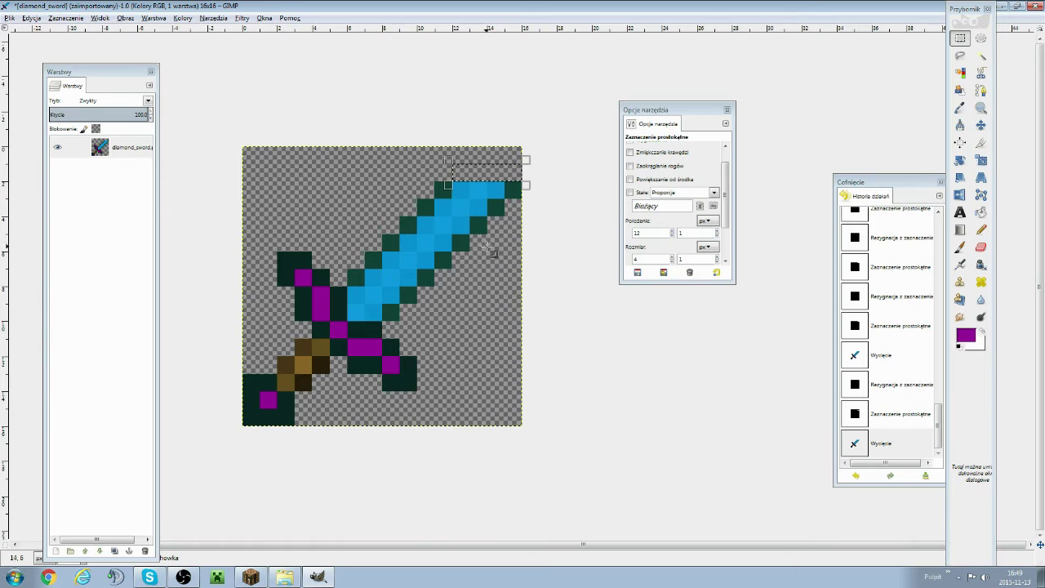
{"action": "key", "text": "ctrl+z"}
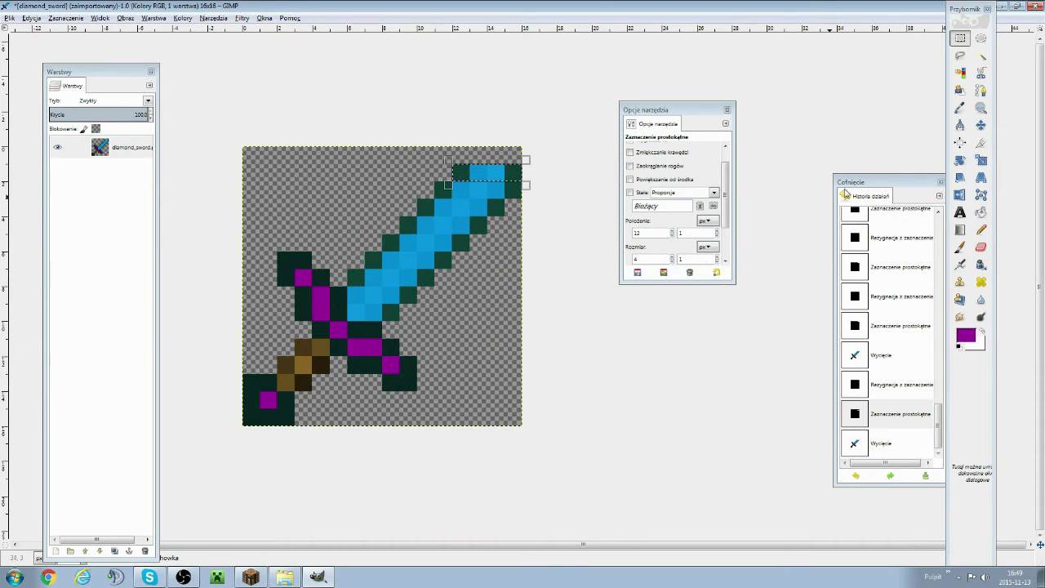
{"action": "left_click", "coordinate": [468, 342]}
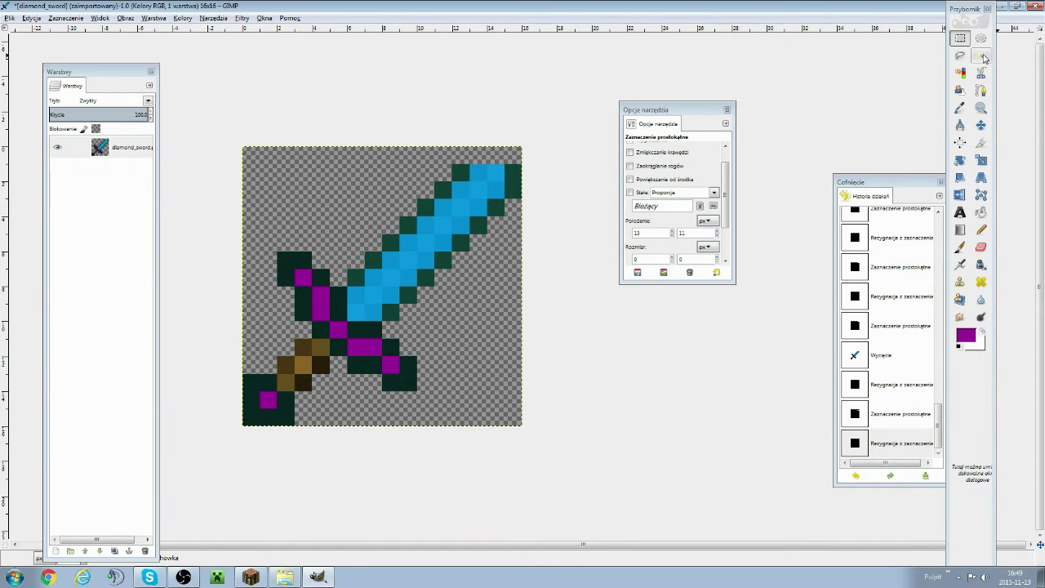
- Sample the dark green of the blade's outline and paint the two blue pixels in the tip's uppermost row with the Pencil
{"action": "left_click", "coordinate": [960, 106]}
{"action": "left_click", "coordinate": [462, 169]}
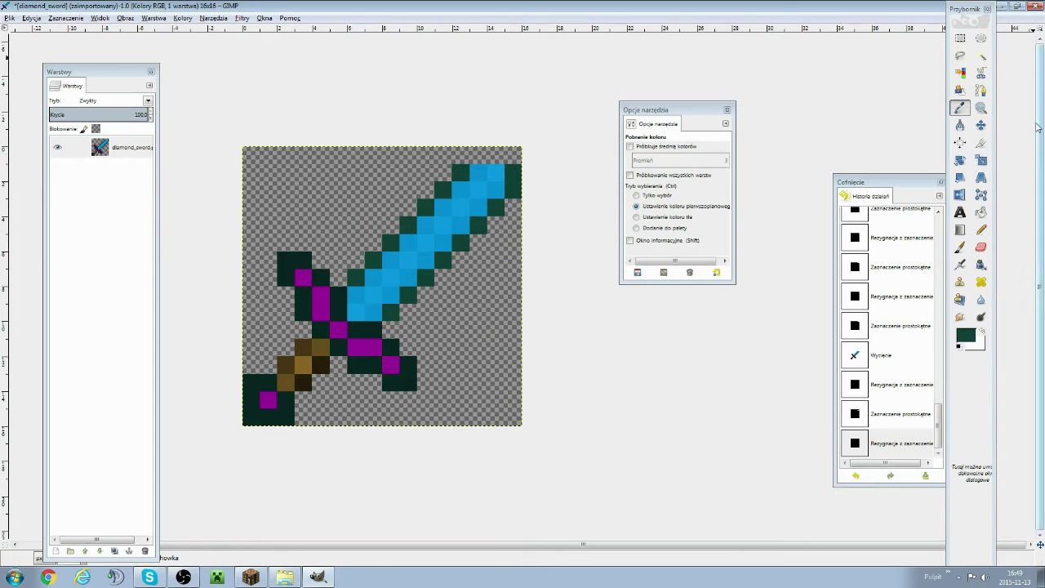
{"action": "left_click", "coordinate": [981, 231]}
{"action": "left_click_drag", "start_coordinate": [478, 172], "coordinate": [497, 171]}
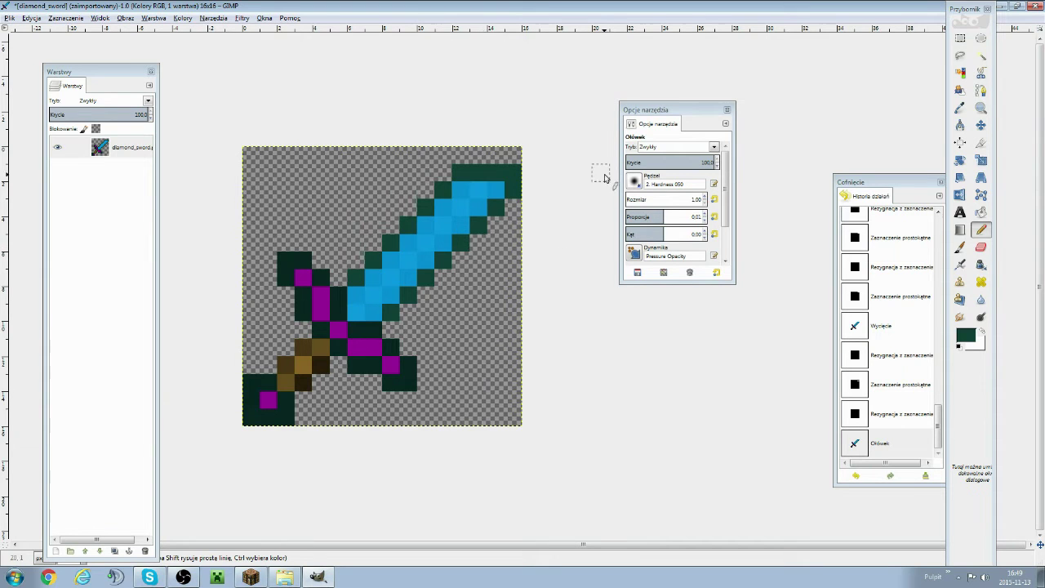
- Reset the foreground colour to black and paint the green outline pixels along the blade's lower-right edge with the Pencil
{"action": "left_click", "coordinate": [957, 348]}
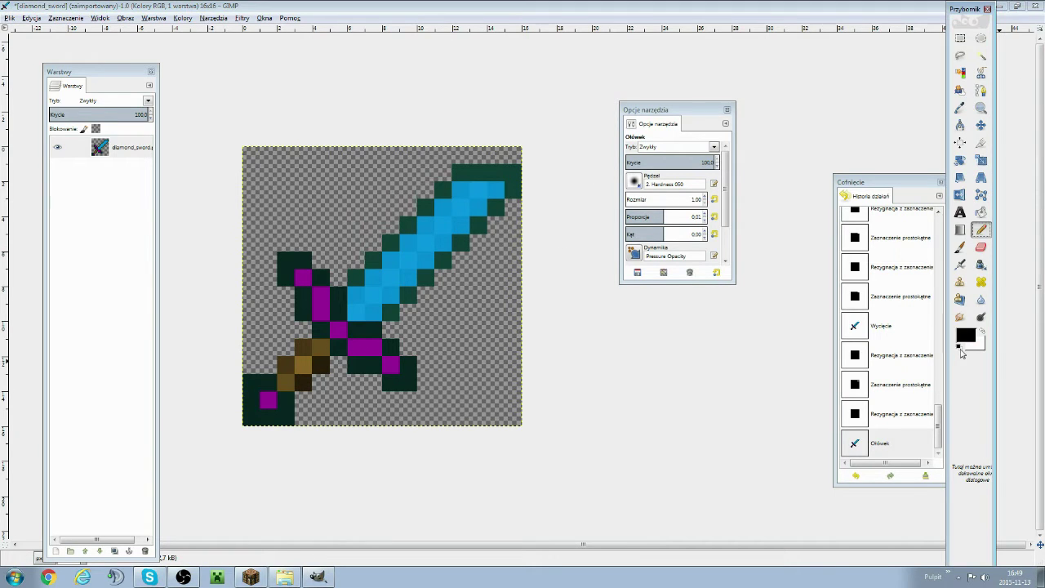
{"action": "left_click", "coordinate": [391, 312]}
{"action": "left_click", "coordinate": [408, 295]}
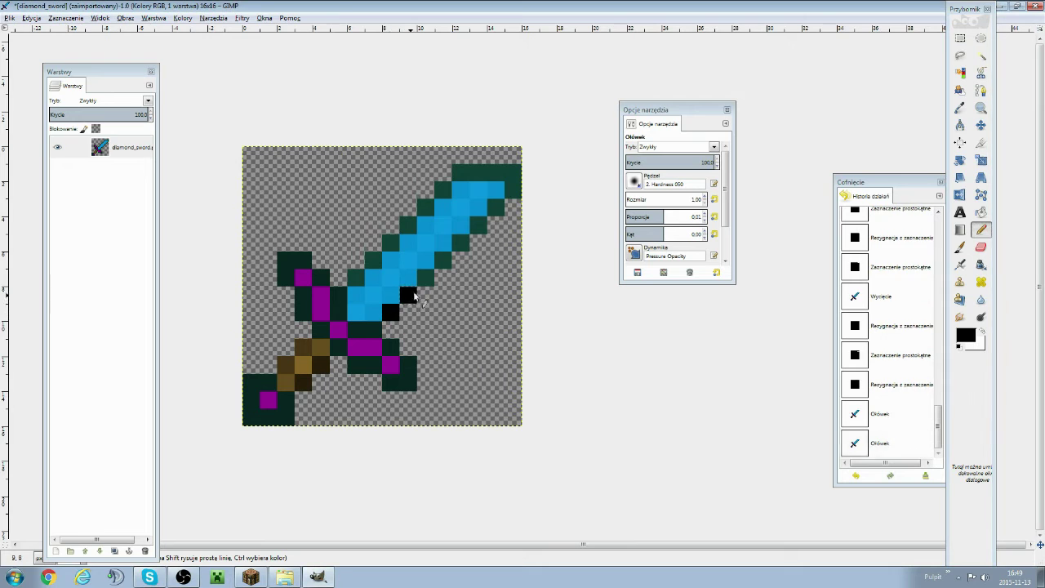
{"action": "left_click", "coordinate": [425, 278]}
{"action": "left_click", "coordinate": [443, 262]}
{"action": "left_click", "coordinate": [459, 243]}
{"action": "left_click", "coordinate": [477, 225]}
{"action": "left_click", "coordinate": [494, 208]}
- Paint the outline at the sword's tip, the blade's upper-left edge and the dark guard pixels beside the blade's base black
{"action": "left_click_drag", "start_coordinate": [512, 174], "coordinate": [460, 171]}
{"action": "left_click", "coordinate": [441, 190]}
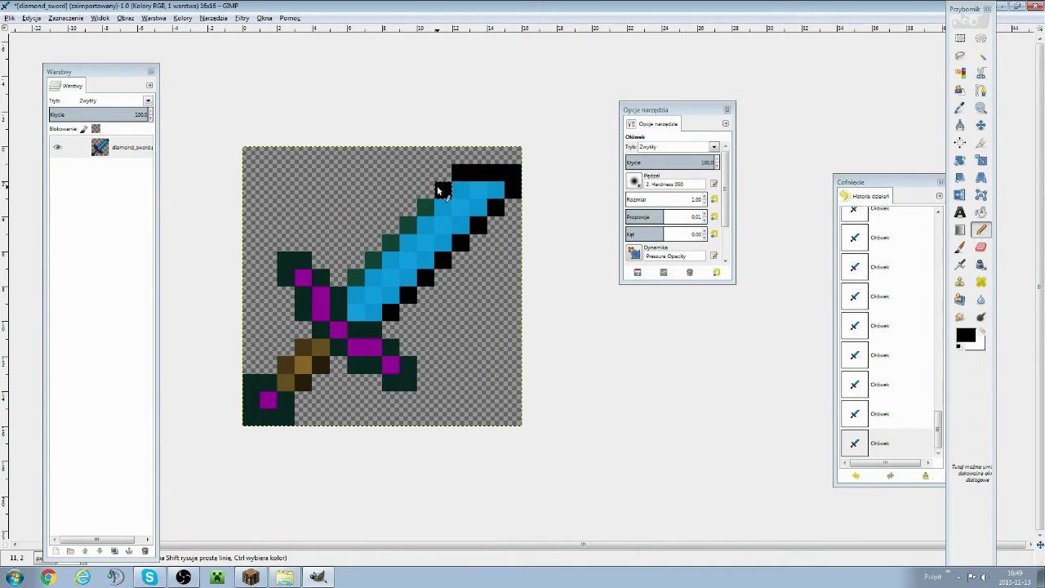
{"action": "left_click", "coordinate": [408, 225]}
{"action": "left_click", "coordinate": [391, 242]}
{"action": "left_click", "coordinate": [374, 259]}
{"action": "left_click", "coordinate": [358, 280]}
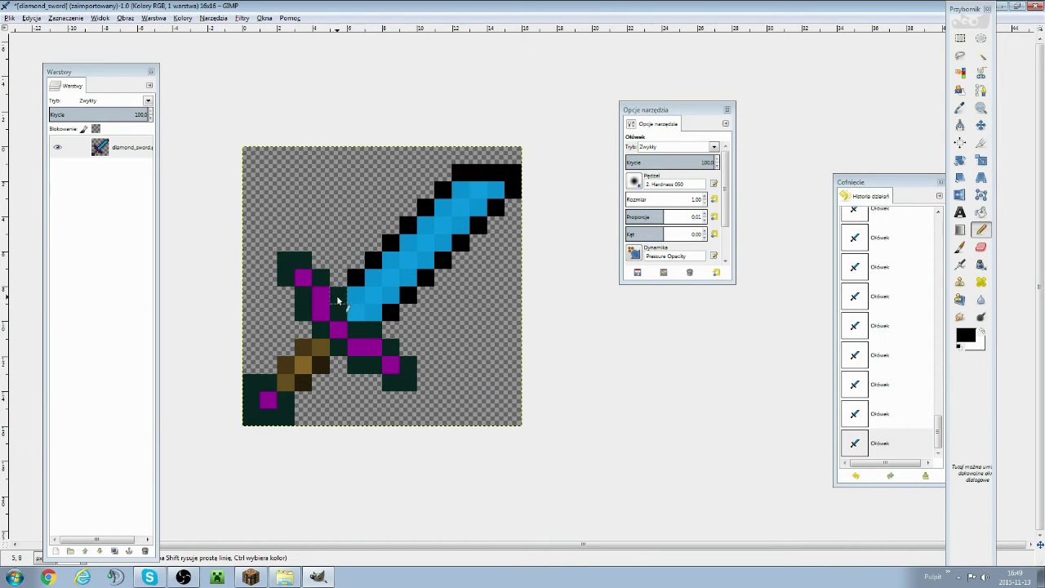
{"action": "left_click", "coordinate": [337, 294]}
{"action": "left_click", "coordinate": [338, 310]}
{"action": "left_click", "coordinate": [356, 329]}
- Set the foreground colour to the very dark grey 161616
{"action": "left_click", "coordinate": [965, 335]}
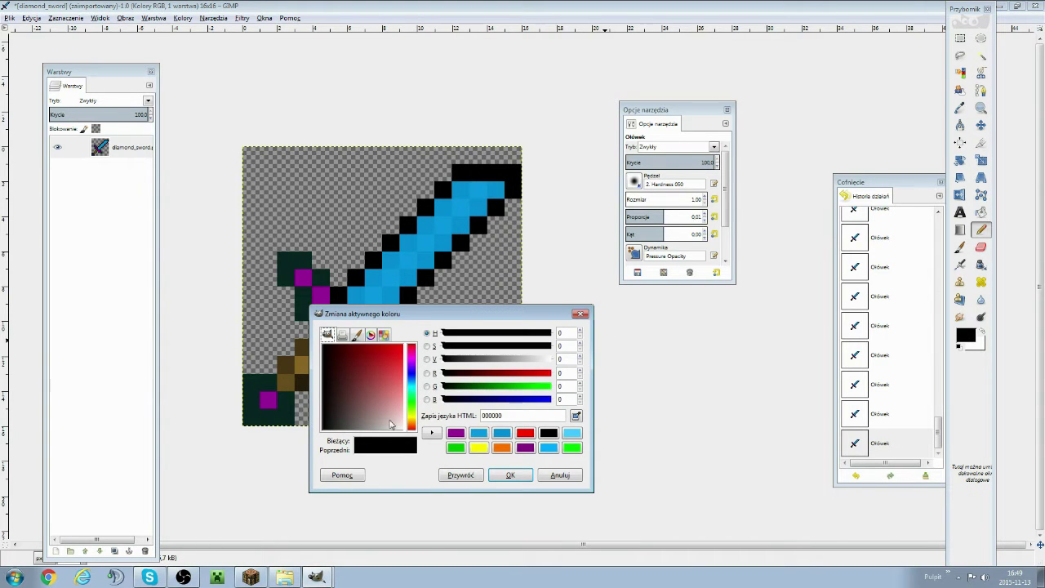
{"action": "left_click_drag", "start_coordinate": [522, 359], "coordinate": [452, 372]}
{"action": "mouse_move", "coordinate": [339, 426]}
{"action": "left_mouse_down"}
{"action": "mouse_move", "coordinate": [333, 417]}
{"action": "mouse_move", "coordinate": [329, 432]}
{"action": "left_mouse_up"}
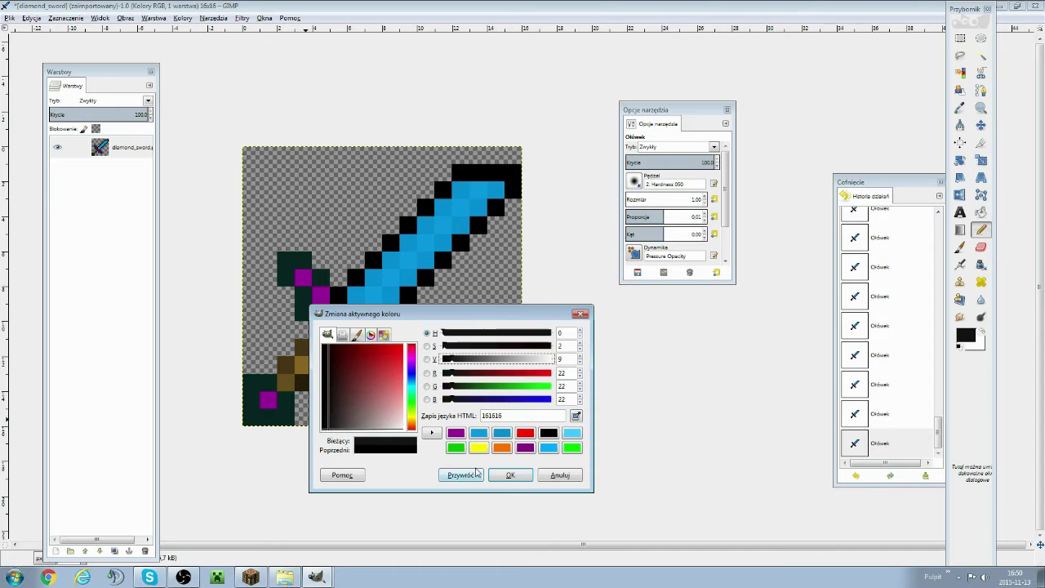
{"action": "left_click", "coordinate": [509, 474]}
- Repaint the blade's outline and tip with the dark grey Pencil, undoing the stray pixels outside the outline
{"action": "left_click_drag", "start_coordinate": [390, 318], "coordinate": [462, 253]}
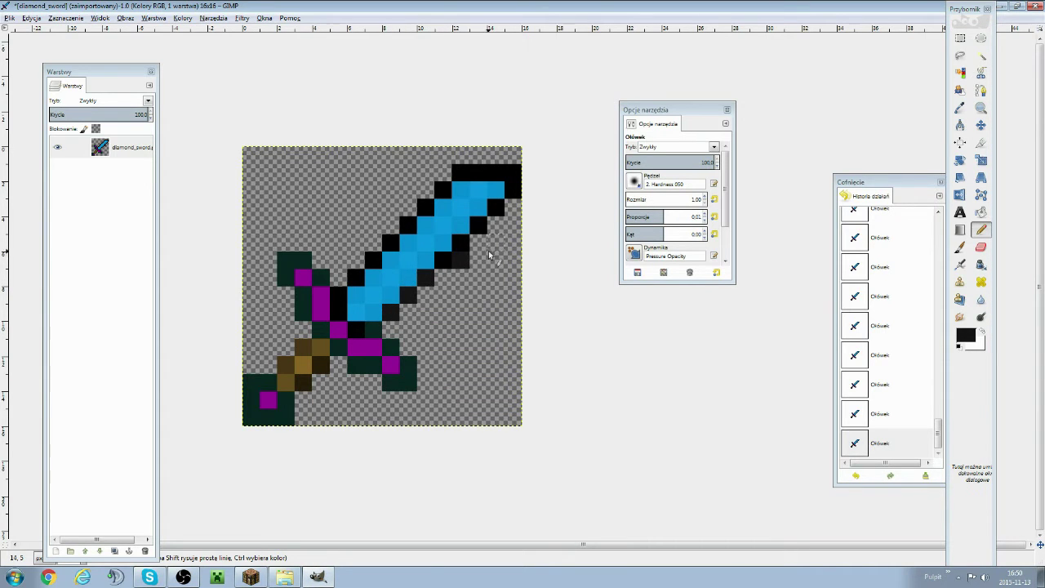
{"action": "key", "text": "ctrl+z"}
{"action": "left_click", "coordinate": [446, 258]}
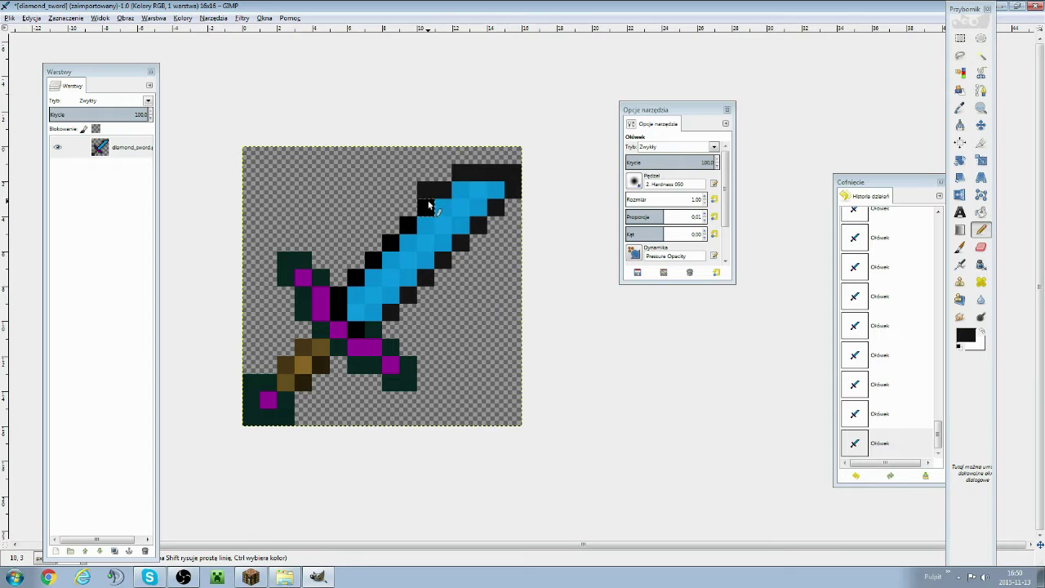
{"action": "key", "text": "ctrl+z"}
{"action": "key", "text": "ctrl+y"}
{"action": "key", "text": "ctrl+z"}
{"action": "key", "text": "ctrl+y"}
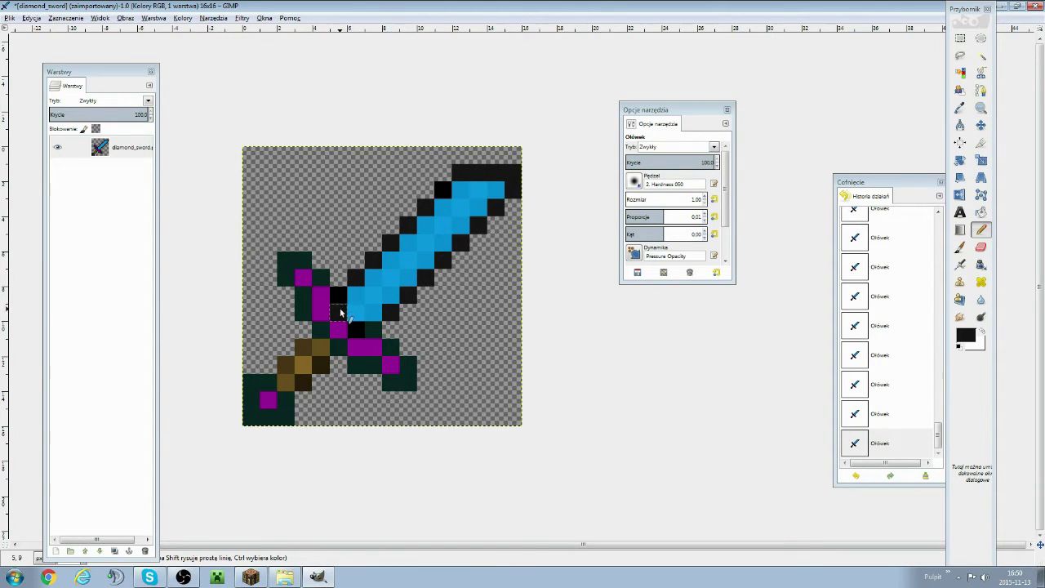
- Repaint the dark outline of the crossguard, the handle and the pommel with the same dark grey
{"action": "mouse_move", "coordinate": [337, 302]}
{"action": "left_mouse_down"}
{"action": "mouse_move", "coordinate": [325, 278]}
{"action": "mouse_move", "coordinate": [285, 275]}
{"action": "mouse_move", "coordinate": [318, 323]}
{"action": "mouse_move", "coordinate": [351, 343]}
{"action": "mouse_move", "coordinate": [363, 329]}
{"action": "mouse_move", "coordinate": [392, 347]}
{"action": "mouse_move", "coordinate": [405, 380]}
{"action": "mouse_move", "coordinate": [353, 364]}
{"action": "left_mouse_up"}
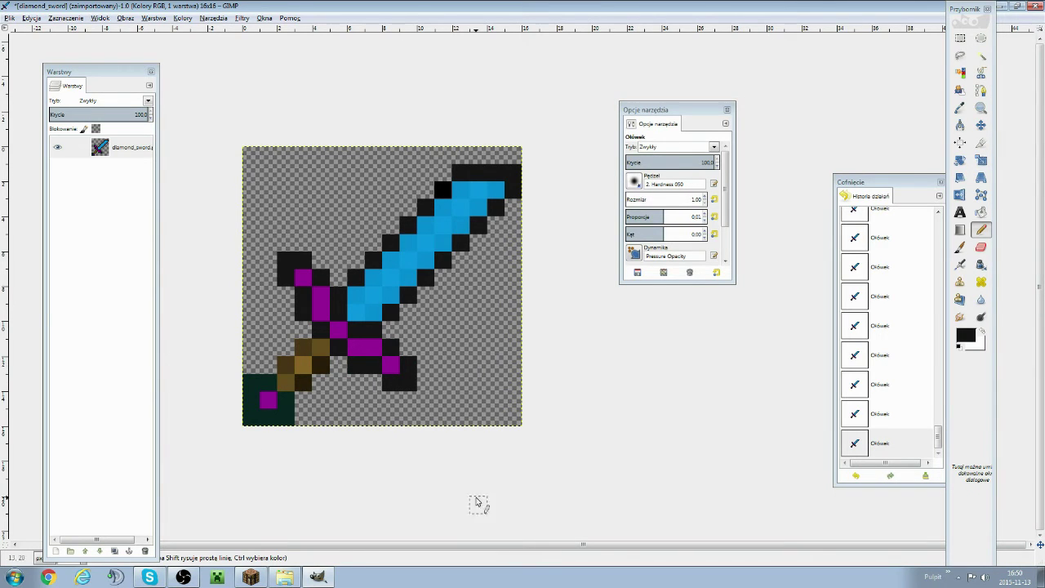
{"action": "mouse_move", "coordinate": [305, 338]}
{"action": "left_mouse_down"}
{"action": "mouse_move", "coordinate": [269, 385]}
{"action": "mouse_move", "coordinate": [243, 395]}
{"action": "mouse_move", "coordinate": [249, 410]}
{"action": "mouse_move", "coordinate": [278, 412]}
{"action": "mouse_move", "coordinate": [308, 384]}
{"action": "left_mouse_up"}
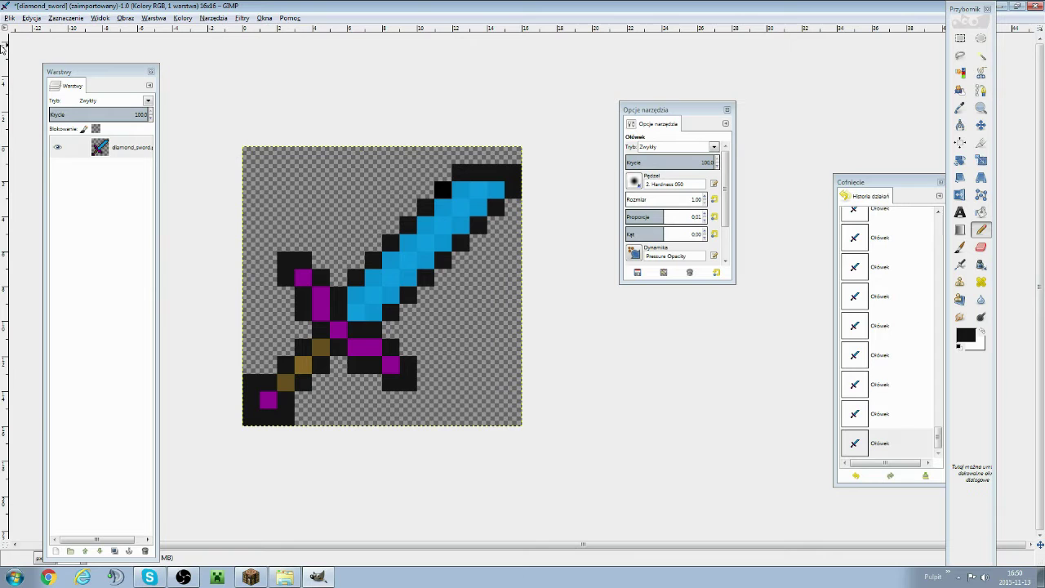
{"action": "key", "text": "ctrl+w"}
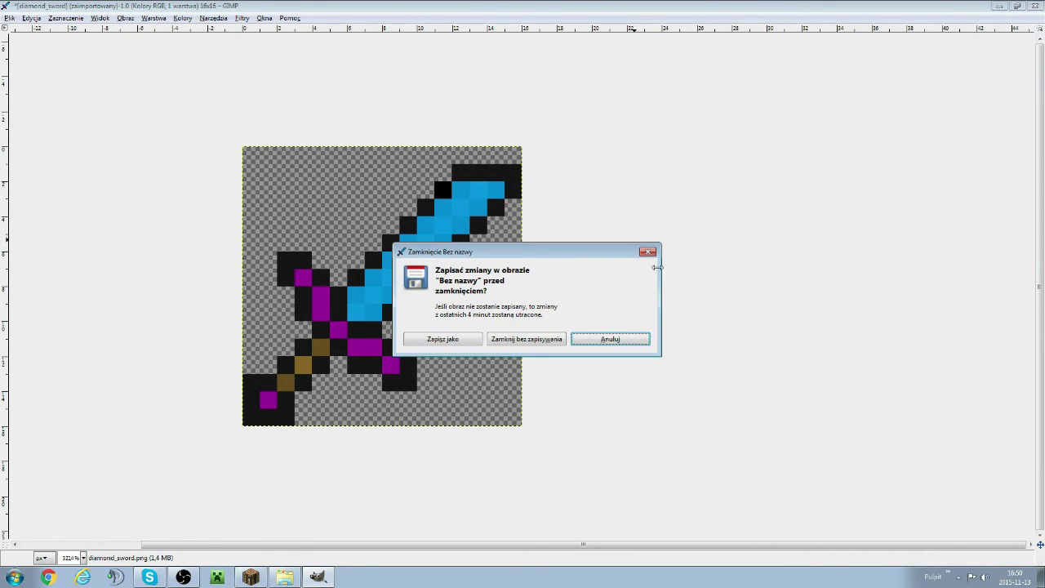
{"action": "left_click", "coordinate": [633, 335]}
{"action": "right_click", "coordinate": [370, 273]}
{"action": "left_click", "coordinate": [359, 268]}
{"action": "right_click", "coordinate": [357, 274]}
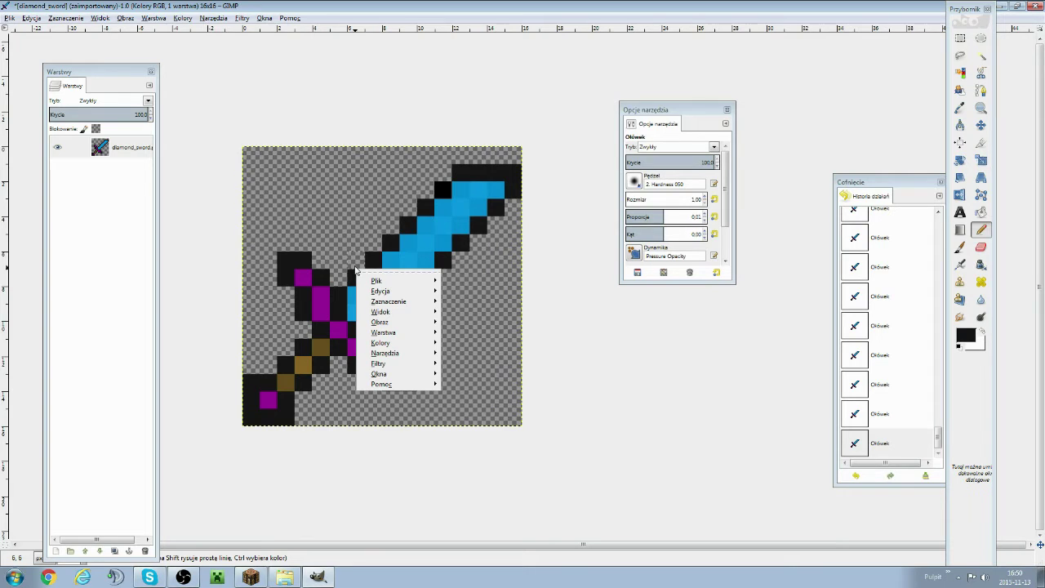
{"action": "left_click", "coordinate": [408, 292]}
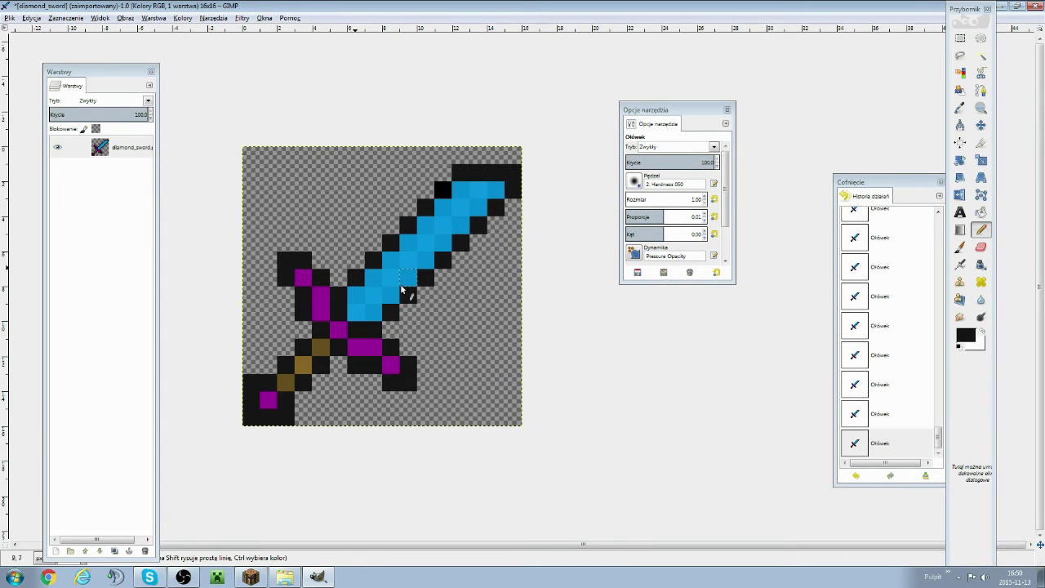
- Overwrite diamond_sword.png with the recoloured sword and close the image without saving it as a project
{"action": "right_click", "coordinate": [356, 290]}
{"action": "mouse_move", "coordinate": [371, 306]}
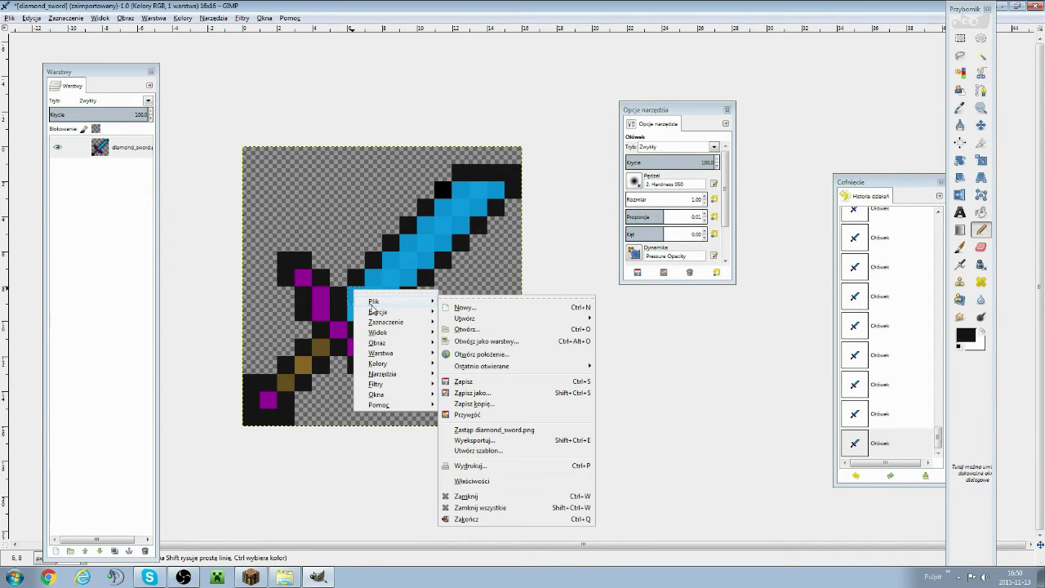
{"action": "left_click", "coordinate": [543, 433]}
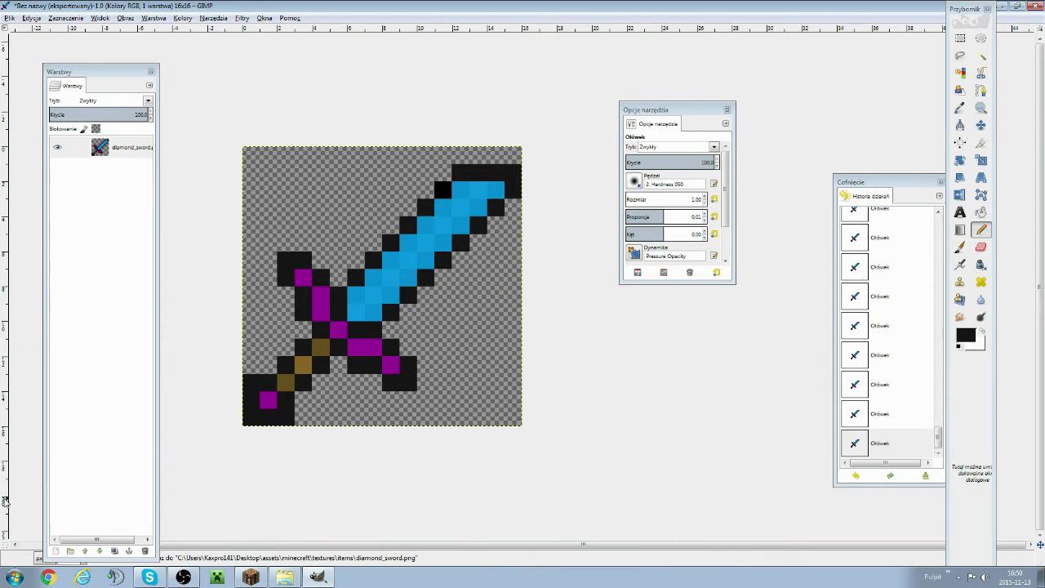
{"action": "left_click", "coordinate": [1035, 5]}
{"action": "left_click", "coordinate": [560, 346]}
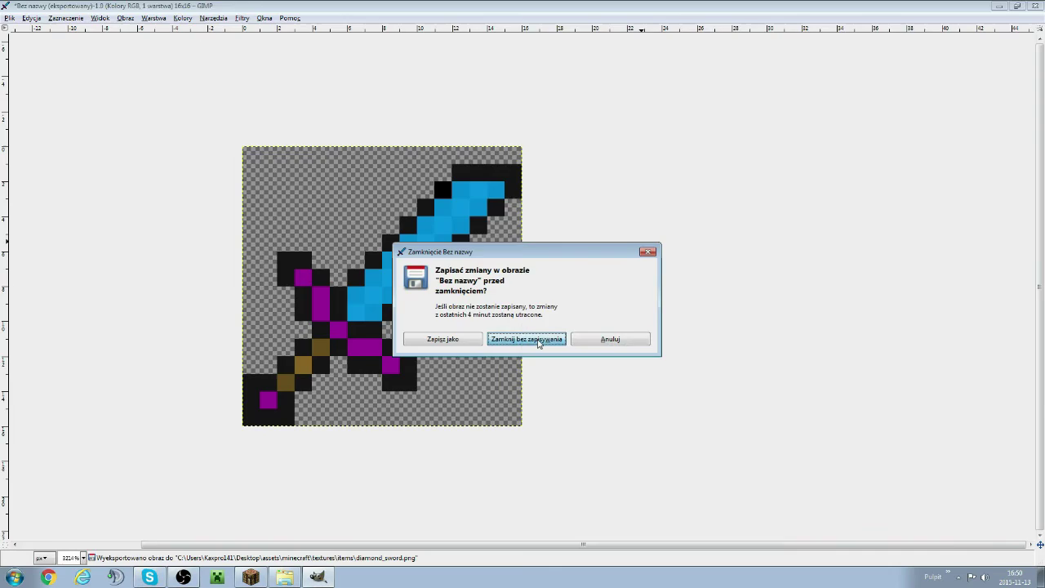
- Switch to the items folder in Windows Explorer, preview the exported diamond_sword image and close the preview
{"action": "left_click", "coordinate": [881, 49]}
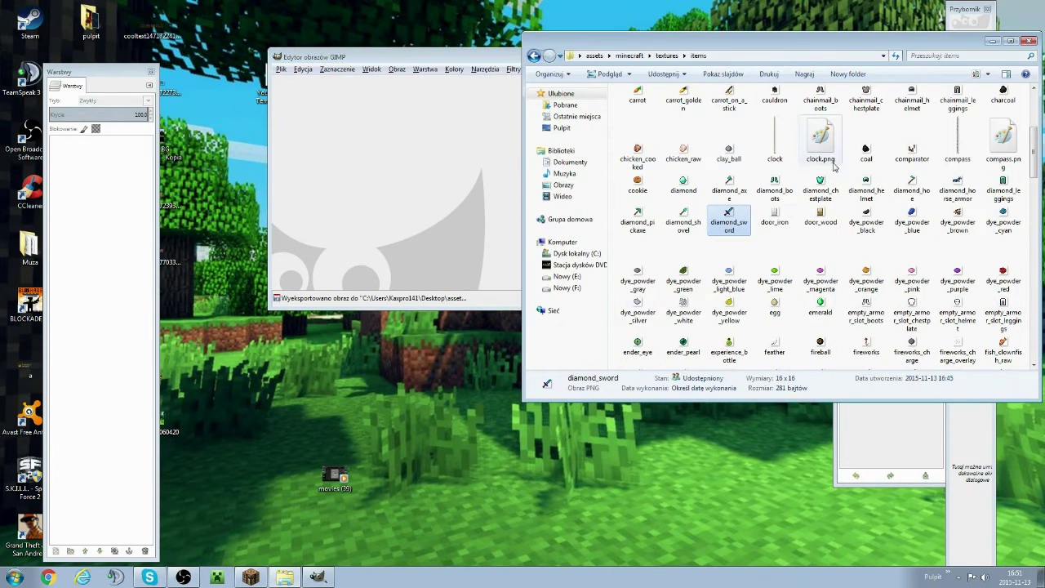
{"action": "double_click", "coordinate": [745, 233]}
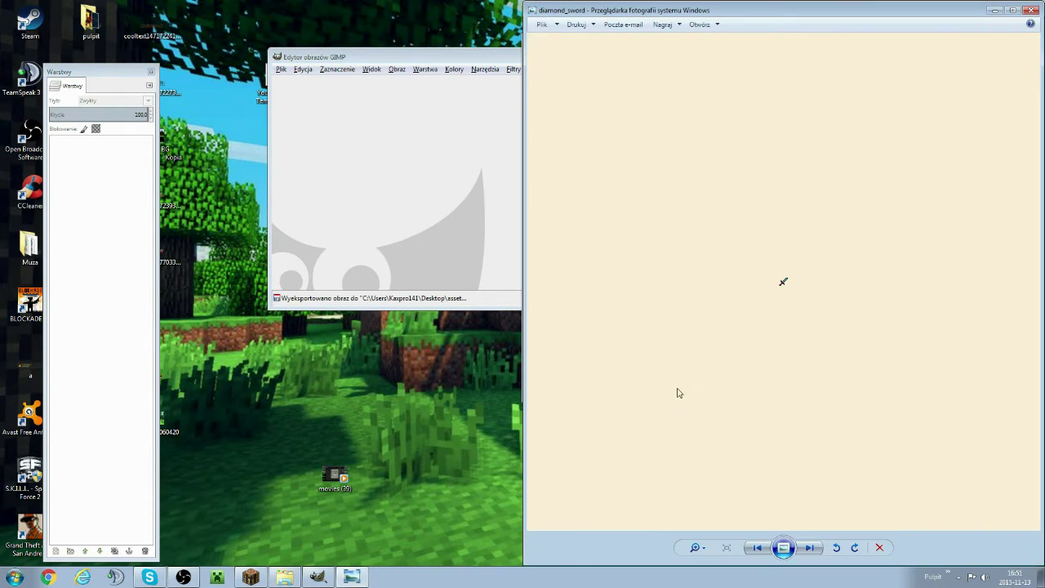
{"action": "left_click", "coordinate": [1031, 10]}
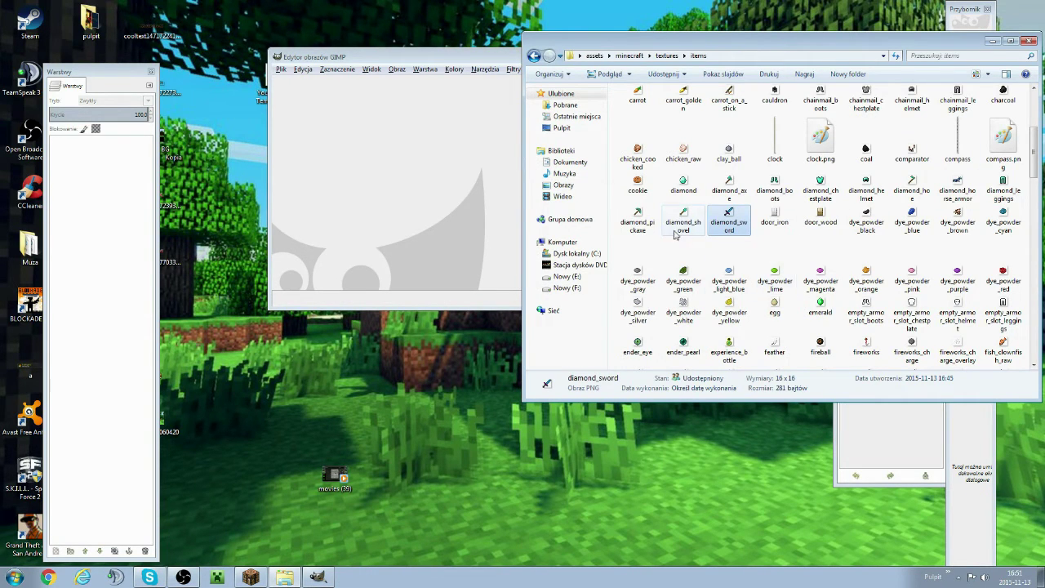
- Open diamond_pickaxe from the items folder in GIMP, maximize the image window and minimize the folder window
{"action": "left_click", "coordinate": [635, 215]}
{"action": "right_click", "coordinate": [630, 213]}
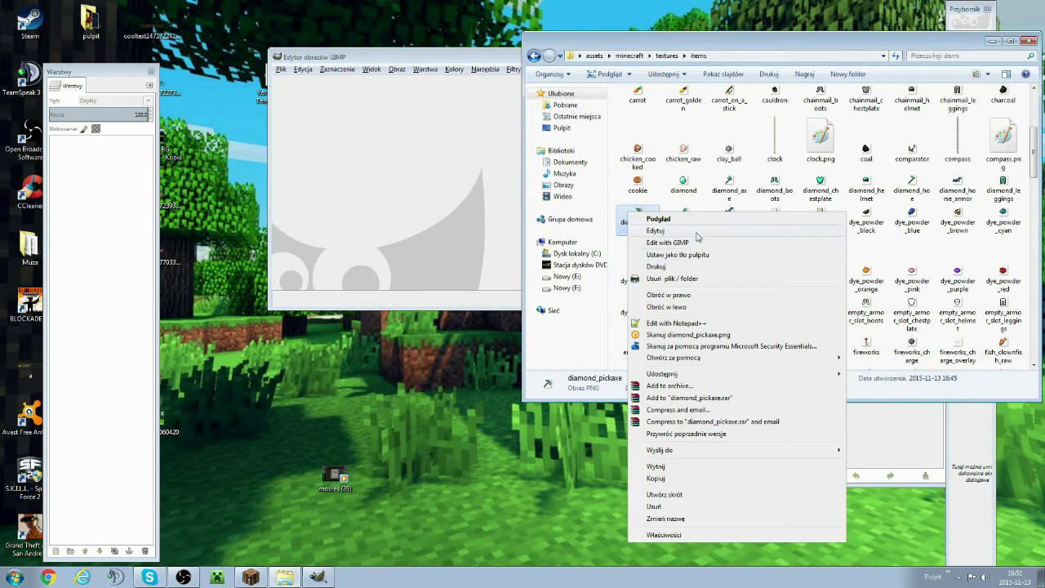
{"action": "left_click", "coordinate": [694, 242]}
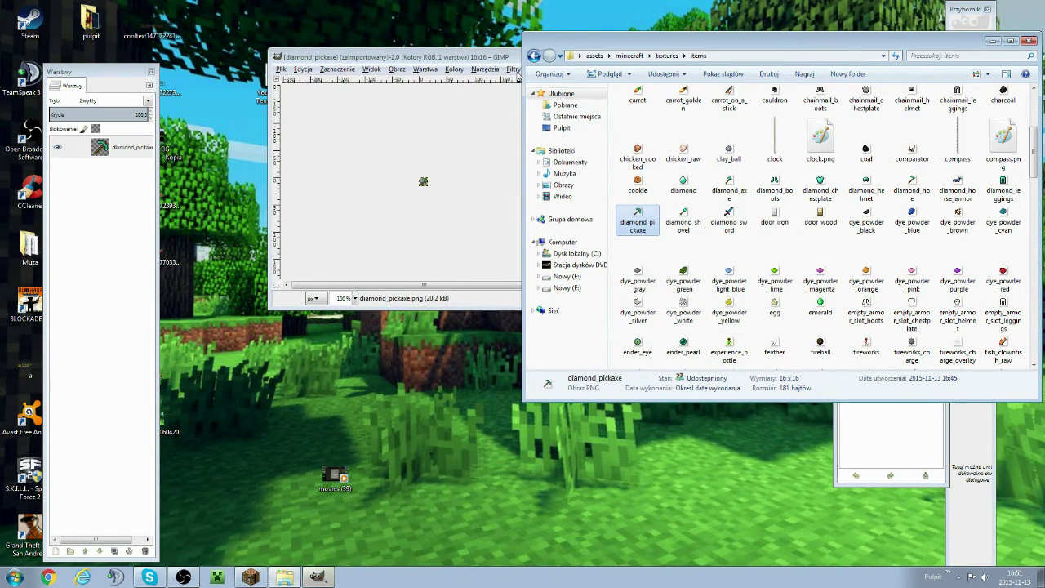
{"action": "left_click_drag", "start_coordinate": [493, 62], "coordinate": [481, 2]}
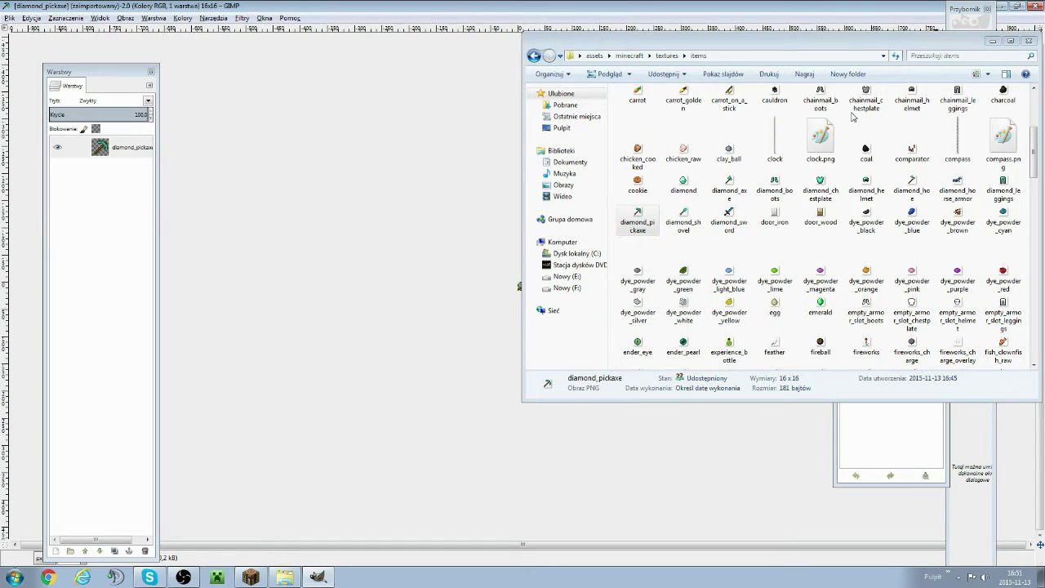
{"action": "left_click", "coordinate": [990, 41]}
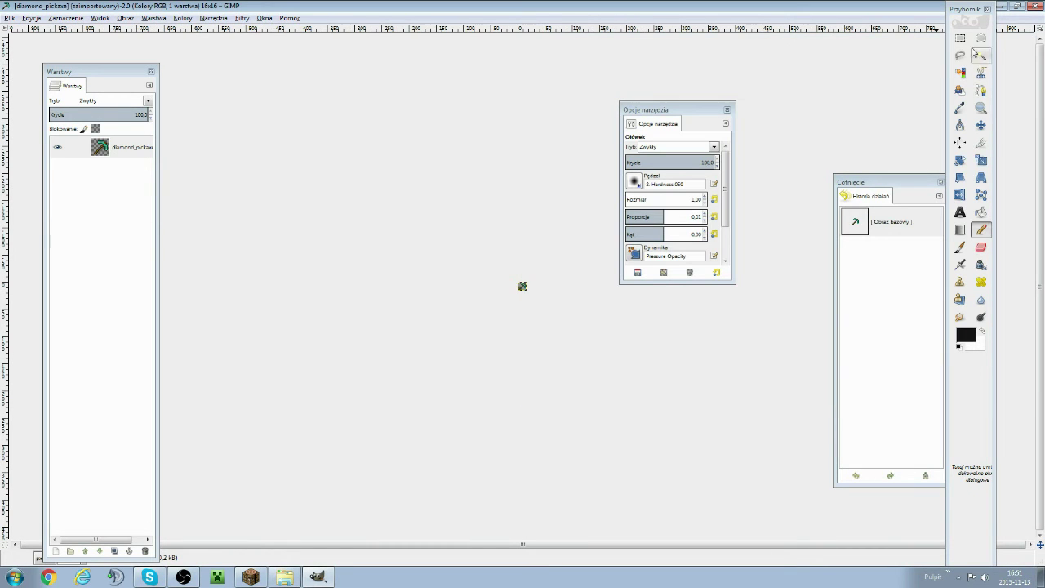
- Zoom in until the whole pickaxe fills the canvas and move the tool options window clear of it
{"action": "left_click", "coordinate": [981, 107]}
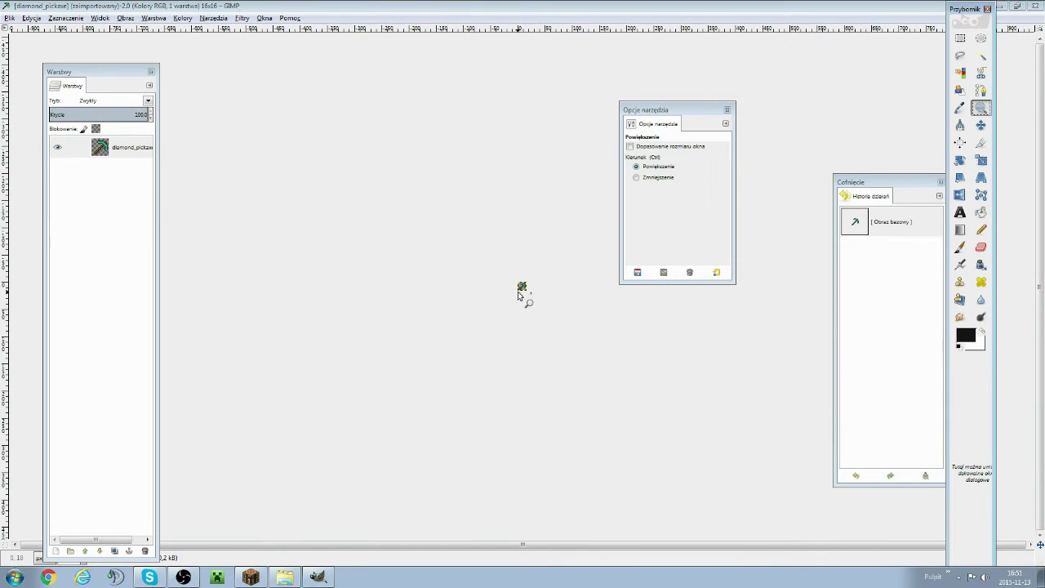
{"action": "left_click_drag", "start_coordinate": [518, 293], "coordinate": [542, 269]}
{"action": "left_click_drag", "start_coordinate": [290, 522], "coordinate": [419, 321]}
{"action": "left_click", "coordinate": [511, 345]}
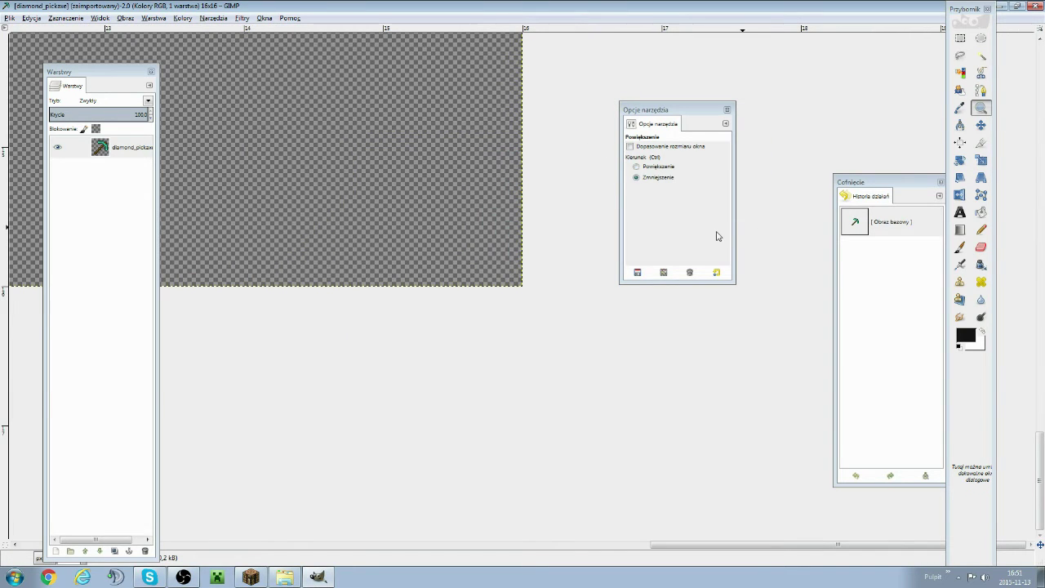
{"action": "left_click", "coordinate": [636, 177]}
{"action": "left_click", "coordinate": [368, 193]}
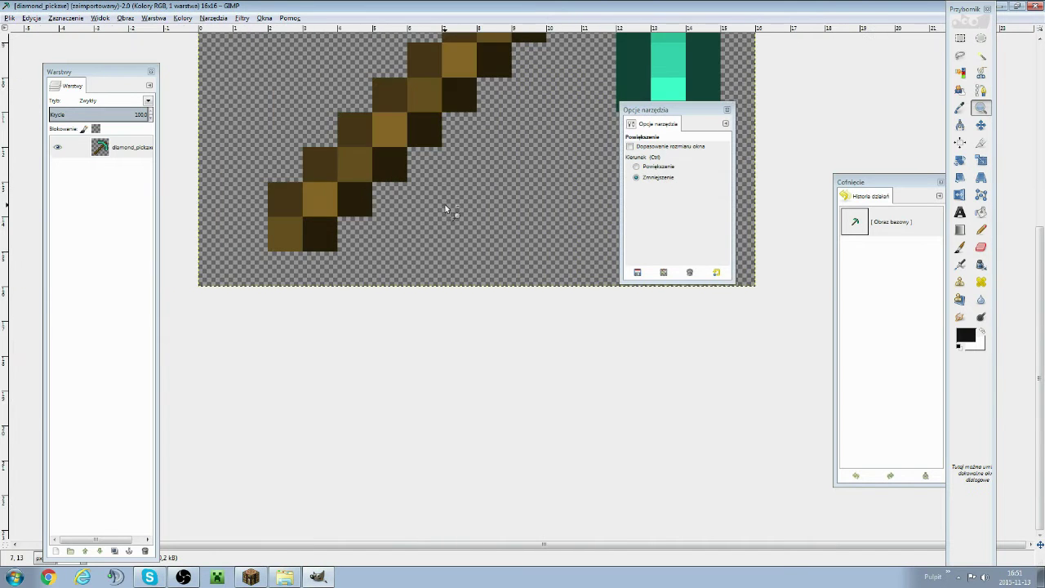
{"action": "left_click", "coordinate": [445, 209]}
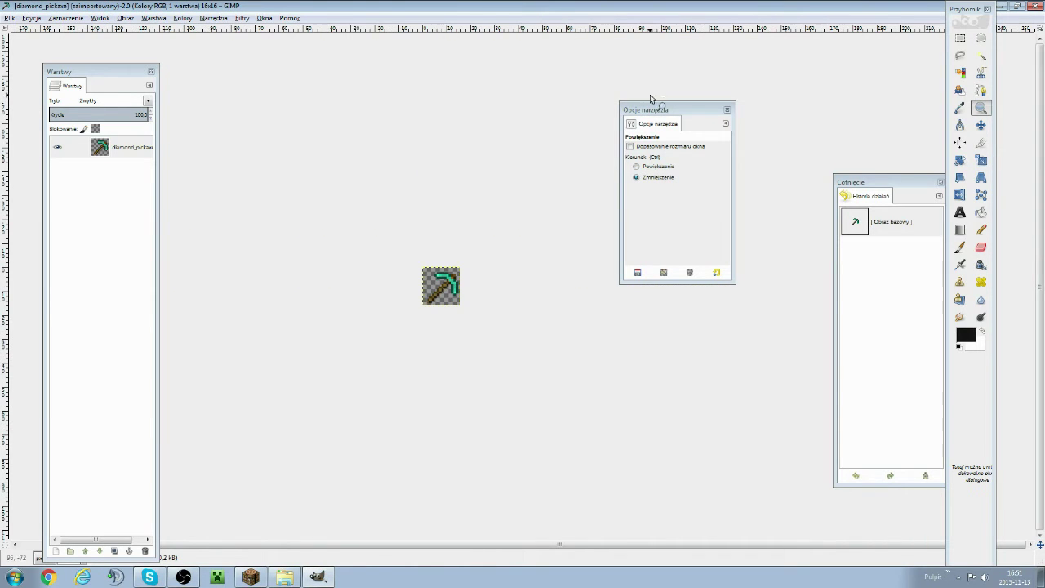
{"action": "left_click", "coordinate": [642, 166]}
{"action": "left_click_drag", "start_coordinate": [468, 275], "coordinate": [418, 303]}
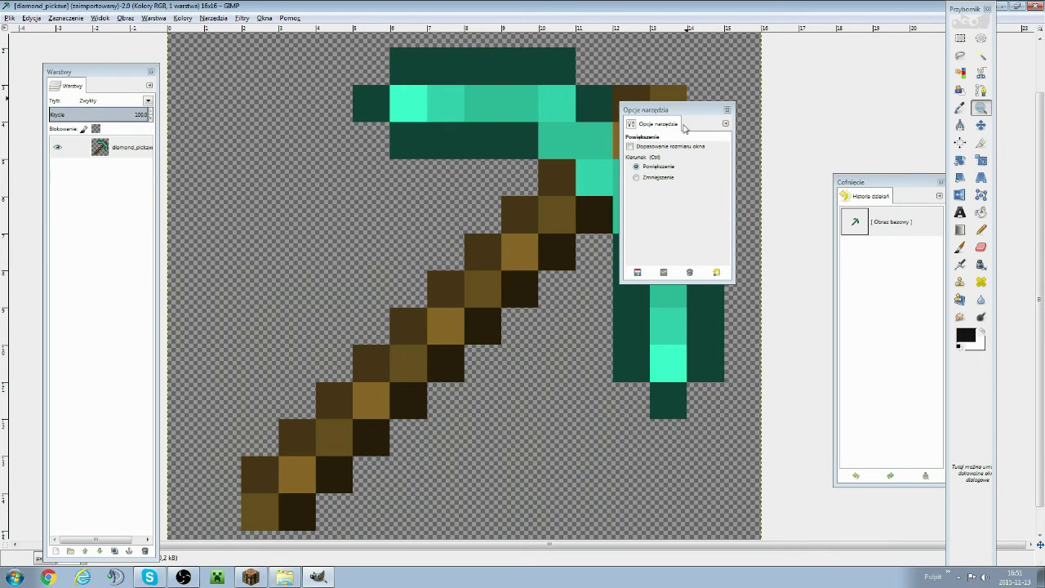
{"action": "left_click_drag", "start_coordinate": [688, 115], "coordinate": [858, 15]}
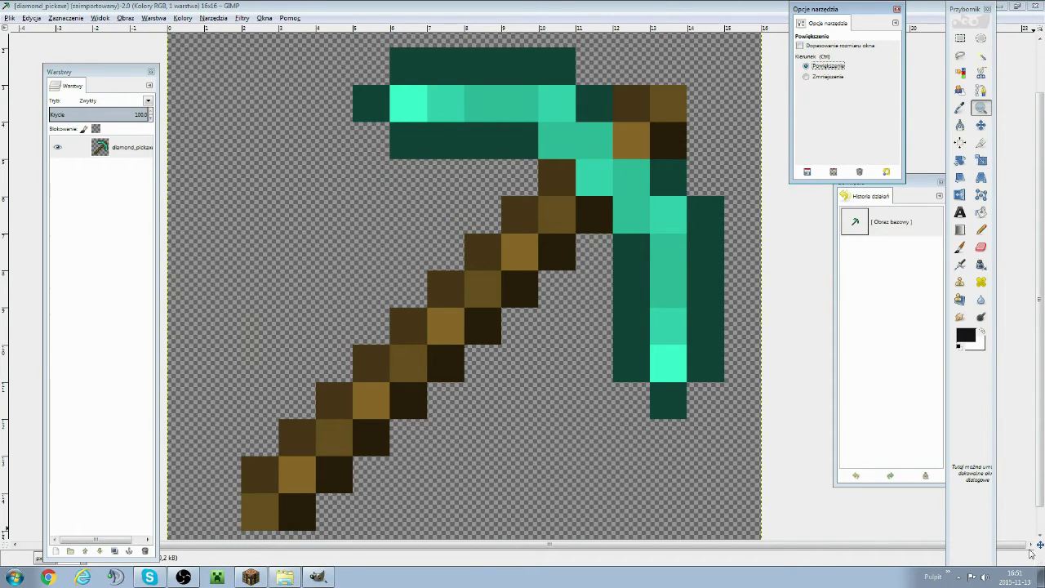
- Set the foreground colour to the dark purple 71036a
{"action": "left_click", "coordinate": [966, 335]}
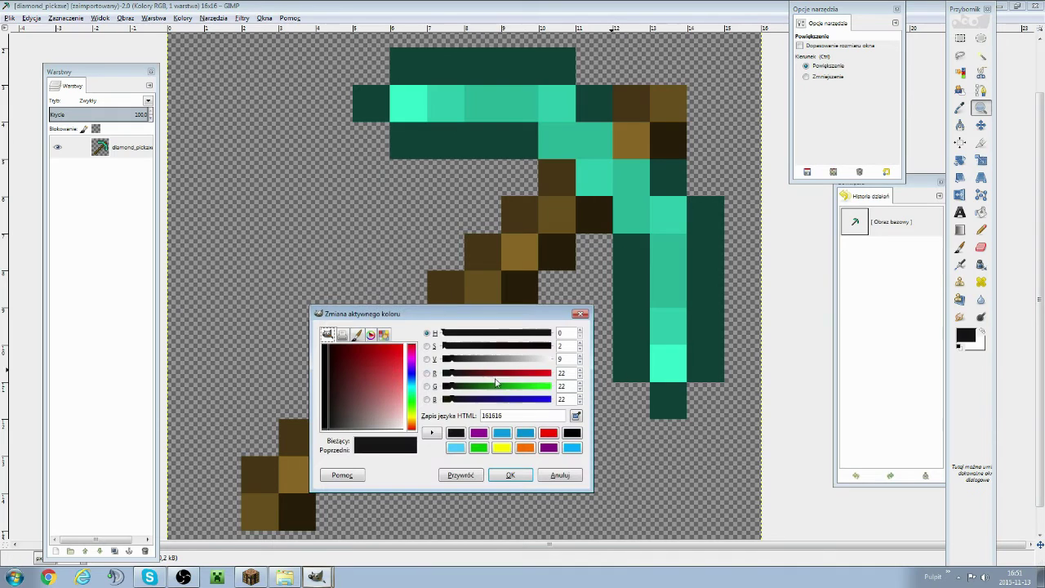
{"action": "left_click", "coordinate": [542, 398]}
{"action": "left_click", "coordinate": [548, 372]}
{"action": "left_click_drag", "start_coordinate": [532, 347], "coordinate": [490, 359]}
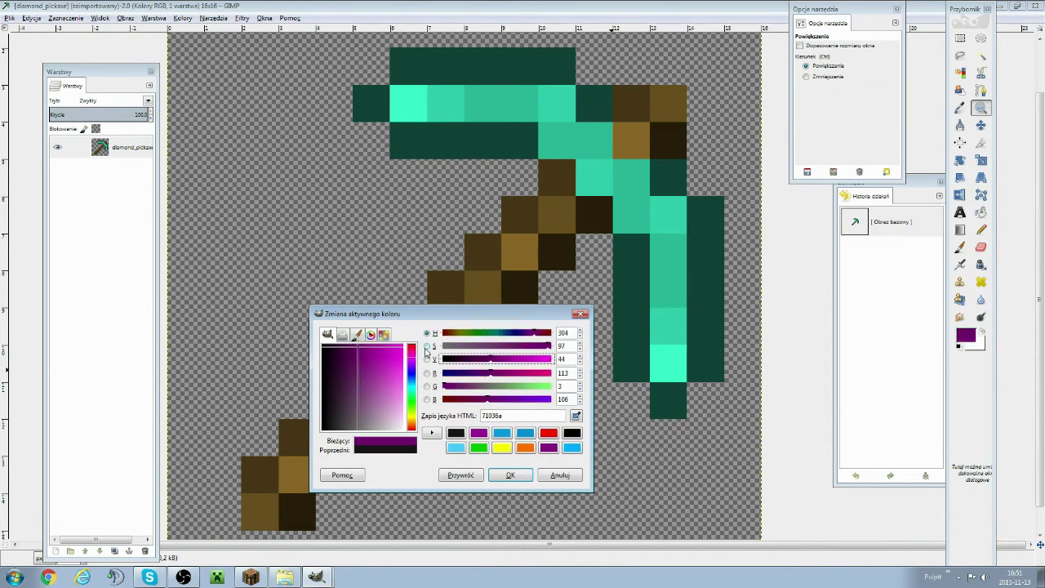
{"action": "left_click", "coordinate": [511, 475]}
- Swap the foreground and background colours and set the new foreground to the lighter purple 8e0b86
{"action": "left_click", "coordinate": [981, 333]}
{"action": "left_click", "coordinate": [966, 334]}
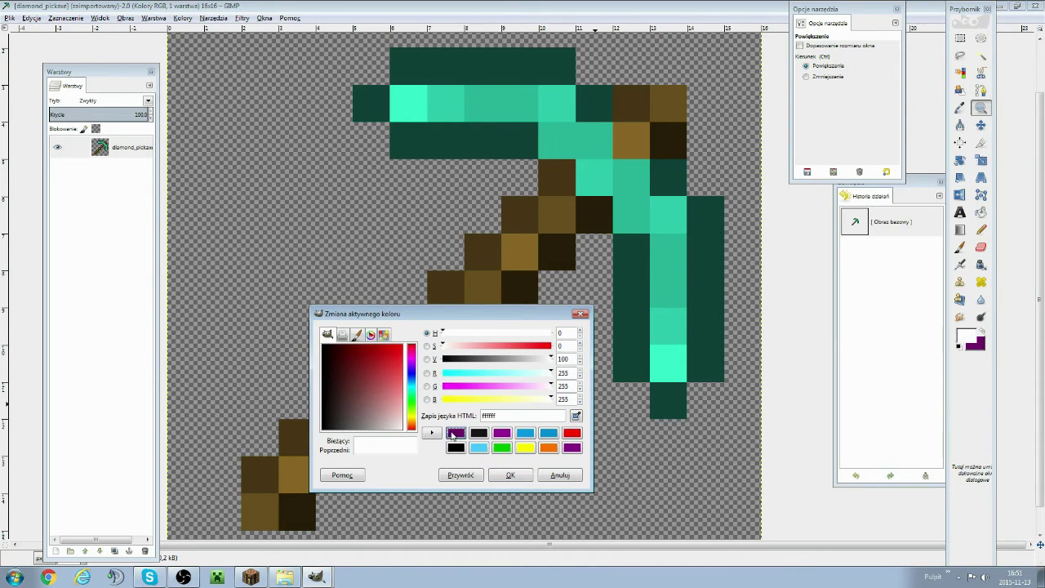
{"action": "left_click", "coordinate": [456, 432]}
{"action": "left_click_drag", "start_coordinate": [359, 349], "coordinate": [366, 349]}
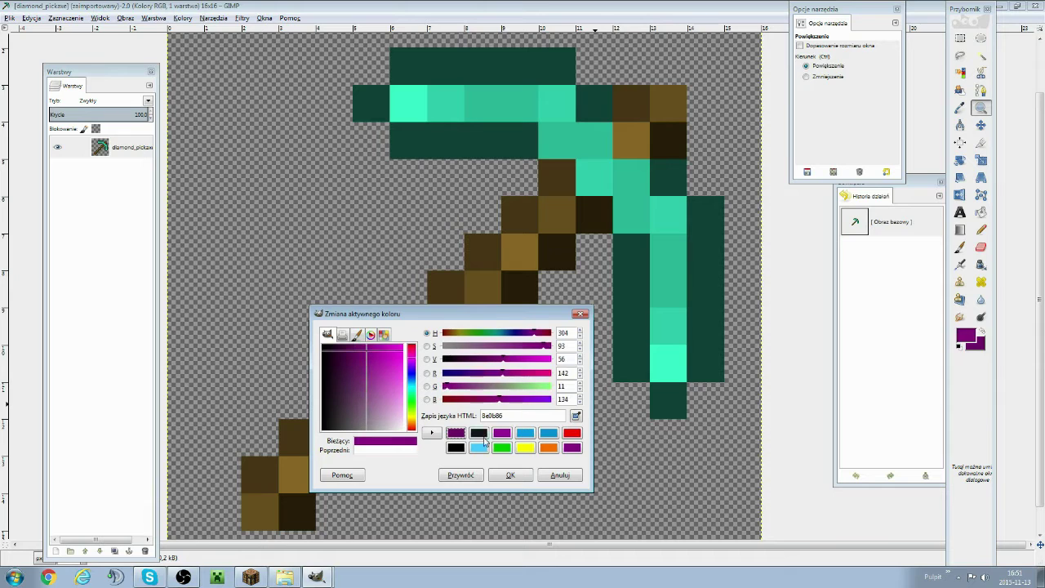
{"action": "left_click", "coordinate": [510, 475]}
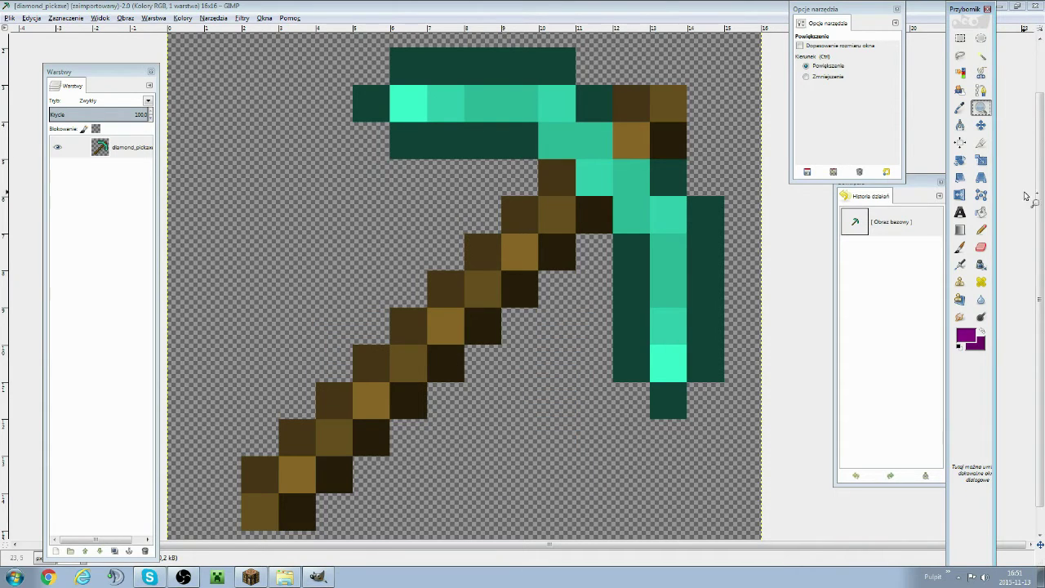
- Select all the bright teal inner pixels of the pickaxe head with Fuzzy Select, adding each shade to the selection
{"action": "left_click", "coordinate": [983, 57]}
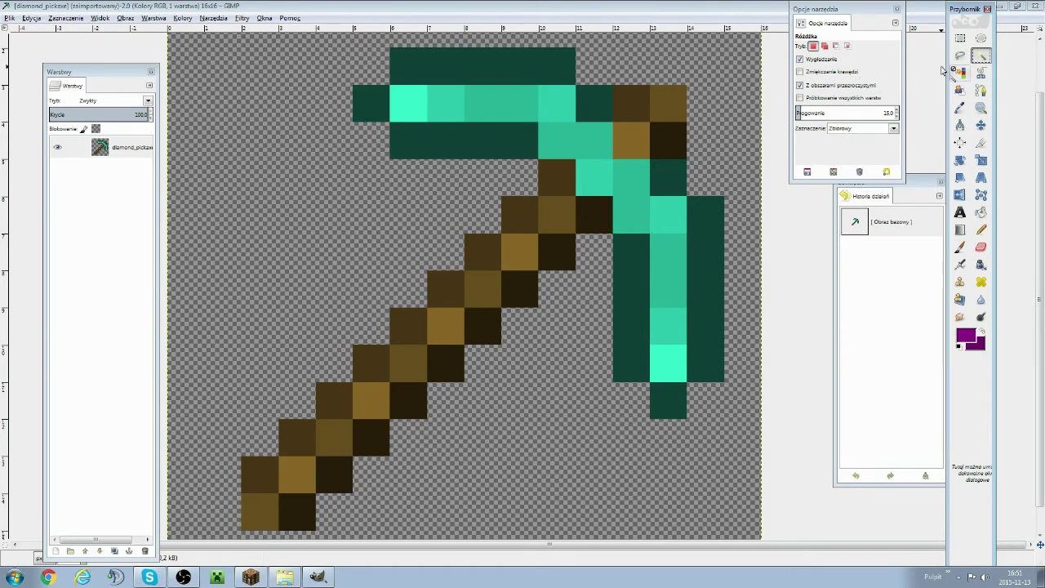
{"action": "left_click", "coordinate": [412, 104]}
{"action": "left_click", "coordinate": [459, 113], "text": "shift"}
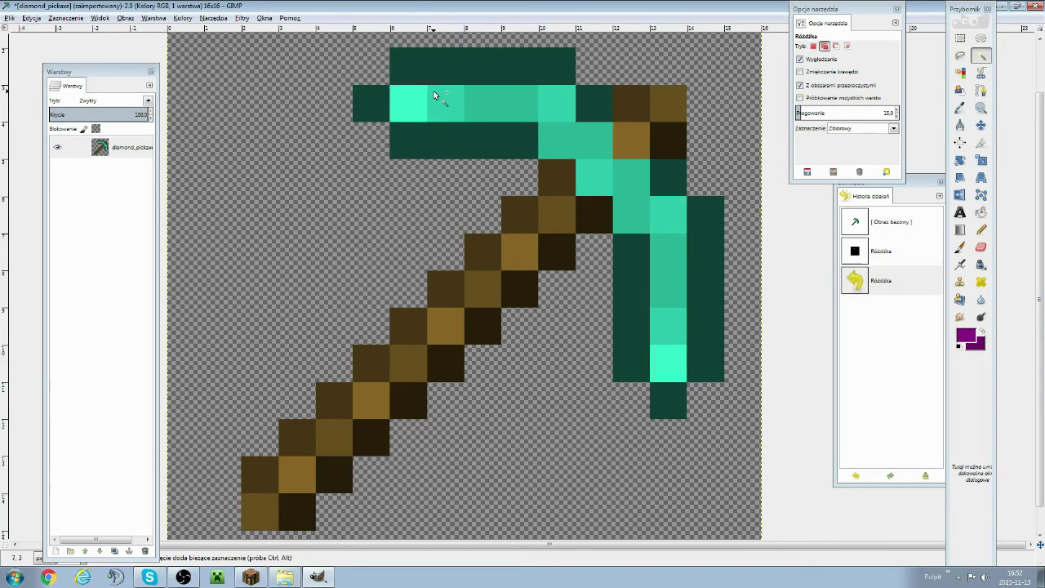
{"action": "left_click", "coordinate": [482, 101], "text": "shift"}
{"action": "left_click", "coordinate": [663, 318], "text": "shift"}
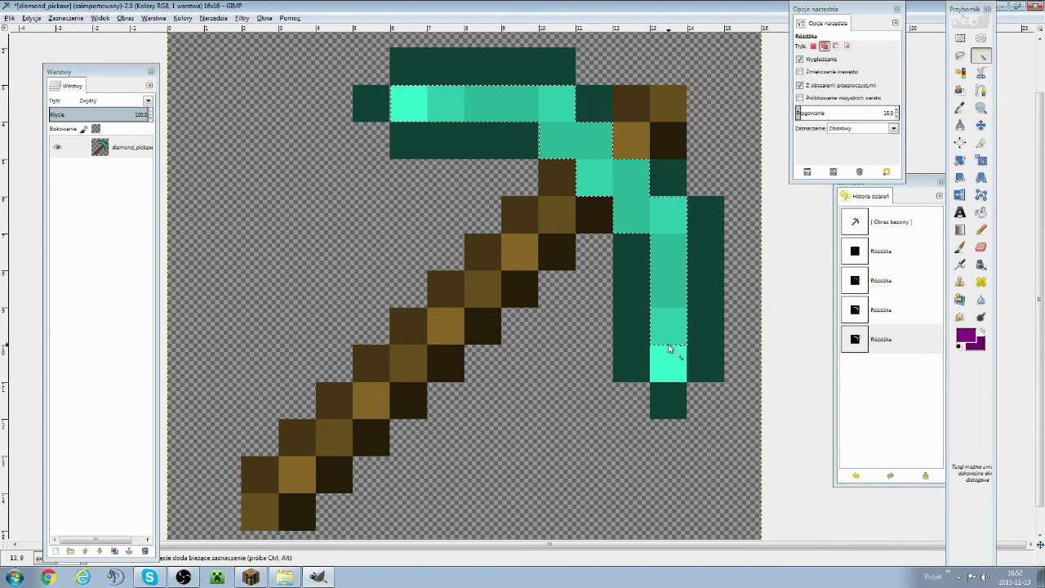
{"action": "left_click", "coordinate": [671, 356], "text": "shift"}
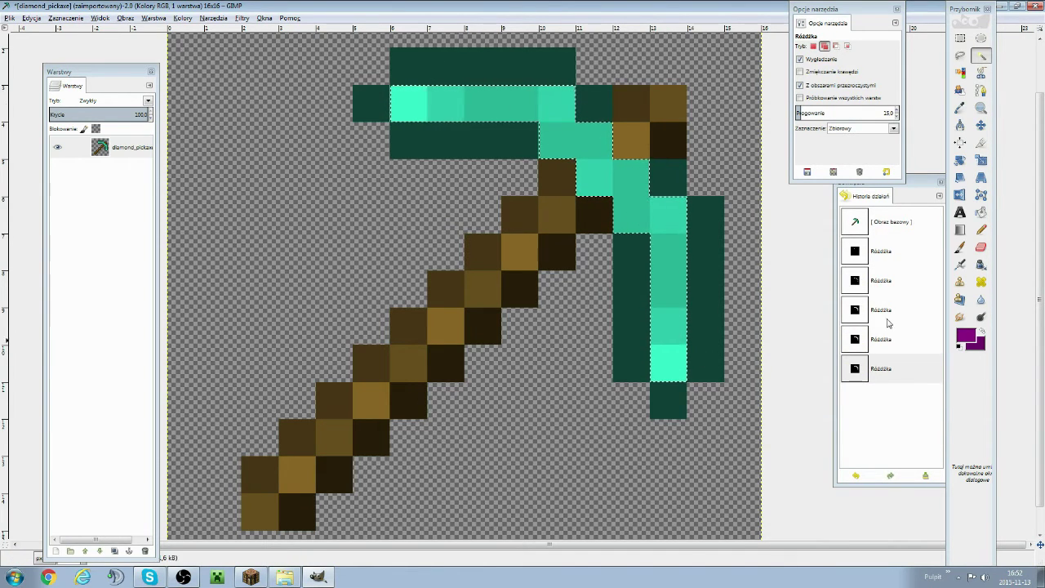
- Fill the selected inner pixels with a linear gradient of the two purples, running diagonally from the lower tip to the upper tip
{"action": "left_click", "coordinate": [960, 231]}
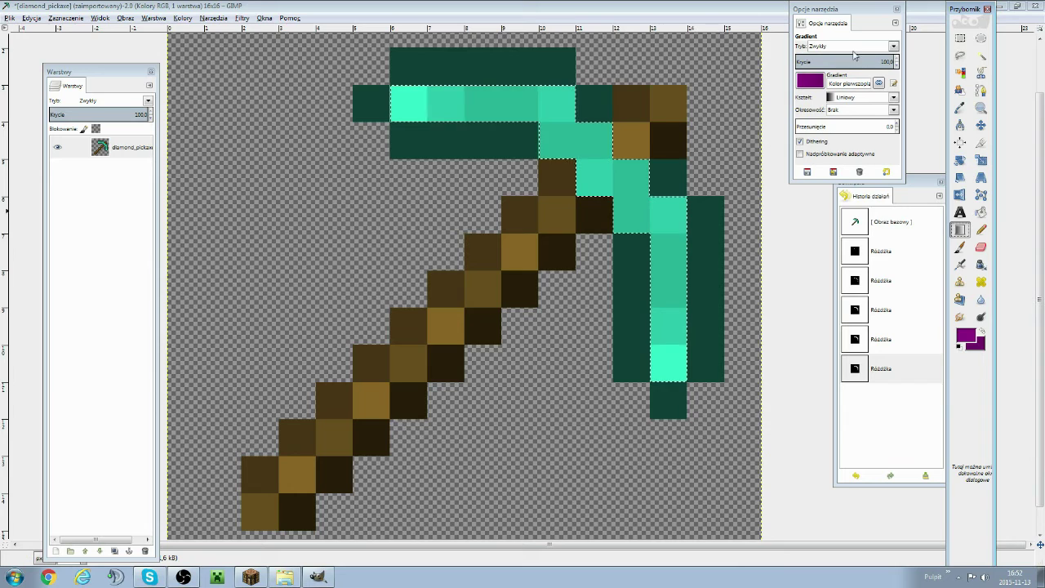
{"action": "left_click", "coordinate": [893, 97]}
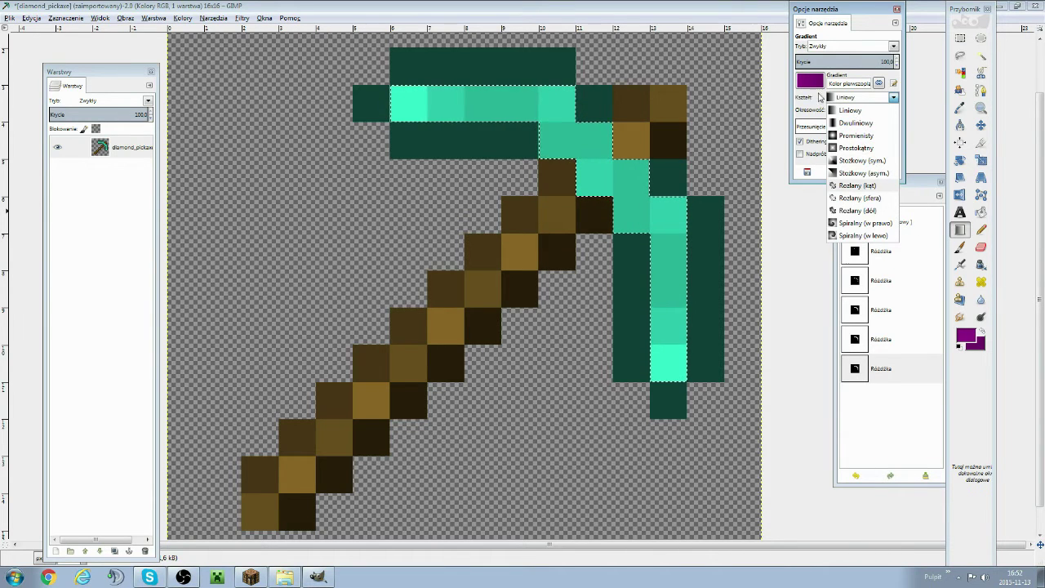
{"action": "left_click", "coordinate": [866, 25]}
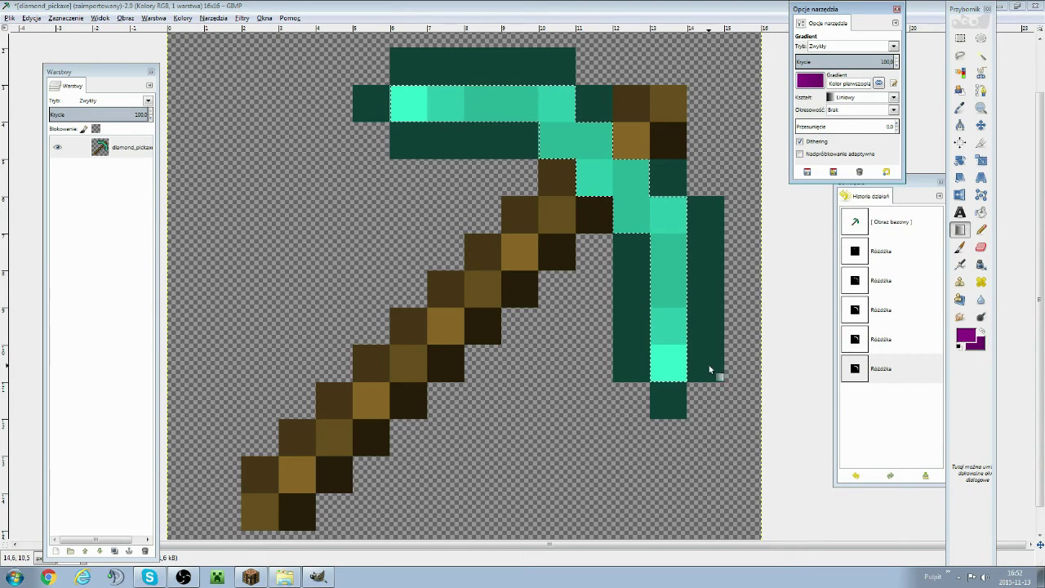
{"action": "left_click_drag", "start_coordinate": [717, 418], "coordinate": [355, 51]}
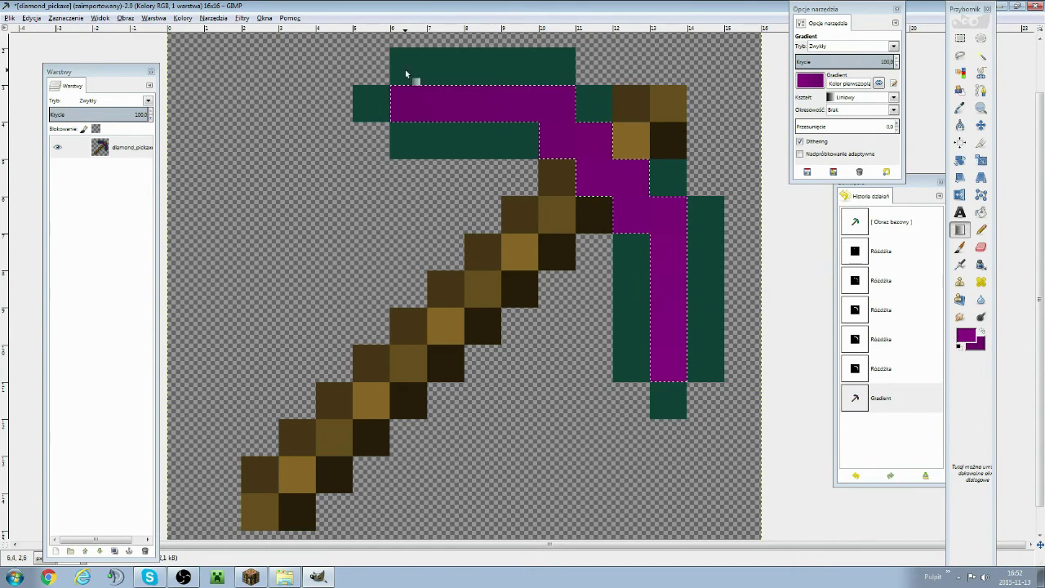
- Set the gradient shape to Prostokątny and redraw the purple gradient over the selection, ending with a diagonal from the upper-left tip to the lower-right tip
{"action": "left_click", "coordinate": [893, 97]}
{"action": "left_click", "coordinate": [857, 147]}
{"action": "left_click_drag", "start_coordinate": [681, 379], "coordinate": [526, 40]}
{"action": "left_click_drag", "start_coordinate": [514, 247], "coordinate": [645, 176]}
{"action": "left_click", "coordinate": [462, 272]}
{"action": "left_click_drag", "start_coordinate": [584, 229], "coordinate": [647, 171]}
{"action": "mouse_move", "coordinate": [634, 112]}
{"action": "left_mouse_down"}
{"action": "mouse_move", "coordinate": [625, 158]}
{"action": "mouse_move", "coordinate": [573, 188]}
{"action": "mouse_move", "coordinate": [626, 168]}
{"action": "left_mouse_up"}
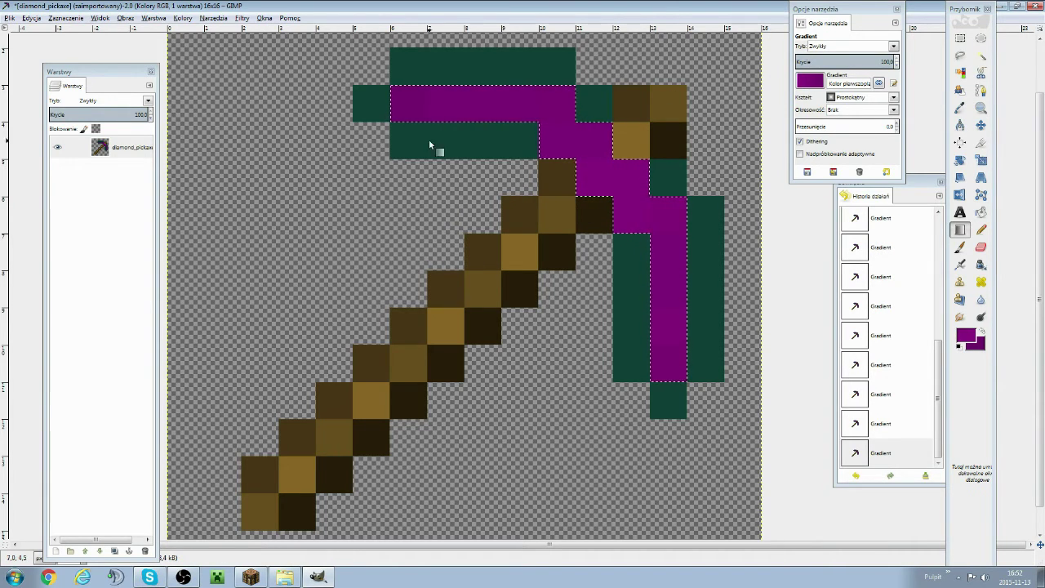
{"action": "mouse_move", "coordinate": [551, 201]}
{"action": "left_mouse_down"}
{"action": "mouse_move", "coordinate": [625, 144]}
{"action": "mouse_move", "coordinate": [651, 332]}
{"action": "mouse_move", "coordinate": [473, 75]}
{"action": "mouse_move", "coordinate": [478, 96]}
{"action": "left_mouse_up"}
{"action": "mouse_move", "coordinate": [630, 221]}
{"action": "left_mouse_down"}
{"action": "mouse_move", "coordinate": [604, 240]}
{"action": "mouse_move", "coordinate": [563, 171]}
{"action": "mouse_move", "coordinate": [597, 186]}
{"action": "mouse_move", "coordinate": [546, 210]}
{"action": "mouse_move", "coordinate": [648, 152]}
{"action": "mouse_move", "coordinate": [588, 194]}
{"action": "mouse_move", "coordinate": [629, 158]}
{"action": "left_mouse_up"}
{"action": "left_click_drag", "start_coordinate": [675, 236], "coordinate": [610, 153]}
{"action": "mouse_move", "coordinate": [394, 87]}
{"action": "left_mouse_down"}
{"action": "mouse_move", "coordinate": [520, 133]}
{"action": "mouse_move", "coordinate": [669, 333]}
{"action": "mouse_move", "coordinate": [668, 369]}
{"action": "mouse_move", "coordinate": [657, 349]}
{"action": "left_mouse_up"}
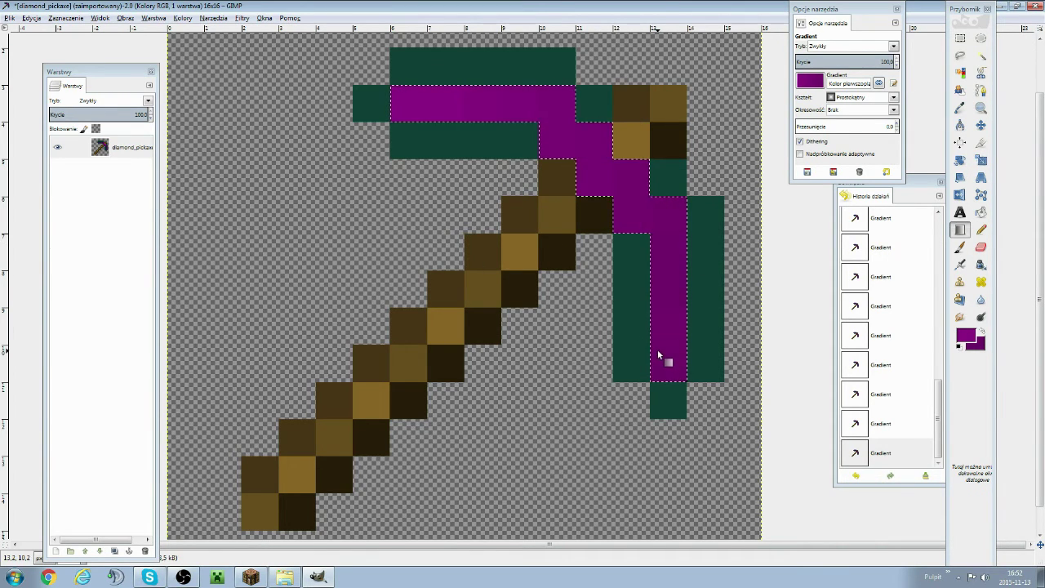
- Reset the foreground and background colours to black and white and clear the selection
{"action": "left_click", "coordinate": [957, 346]}
{"action": "right_click", "coordinate": [642, 206]}
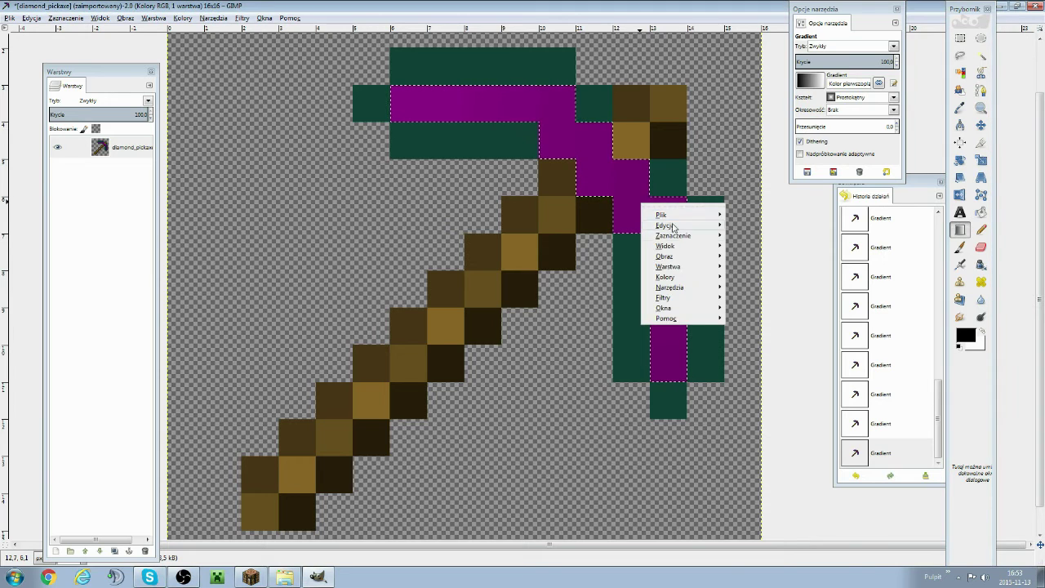
{"action": "left_click", "coordinate": [597, 161]}
{"action": "right_click", "coordinate": [602, 163]}
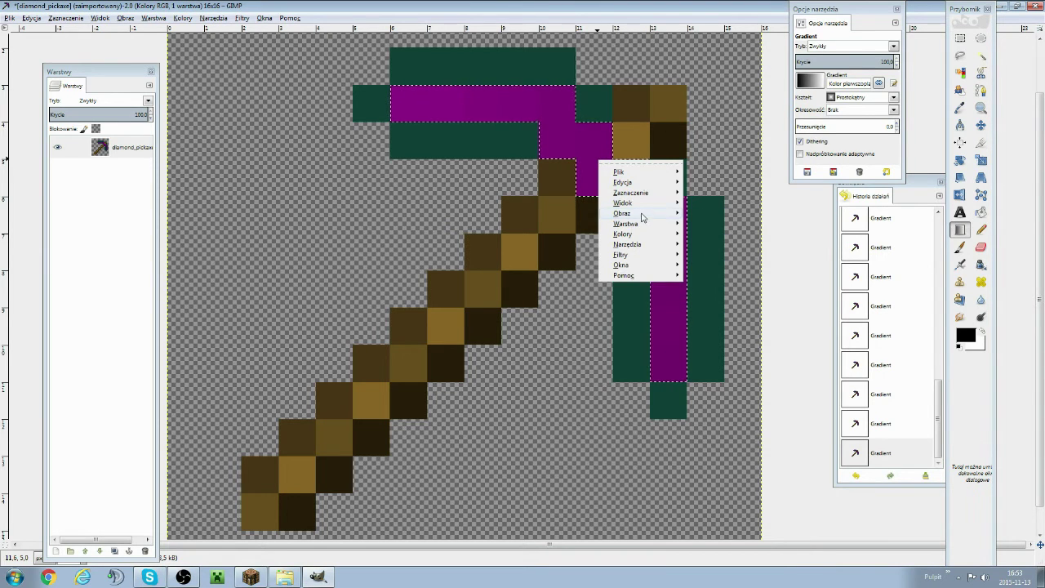
{"action": "mouse_move", "coordinate": [650, 193]}
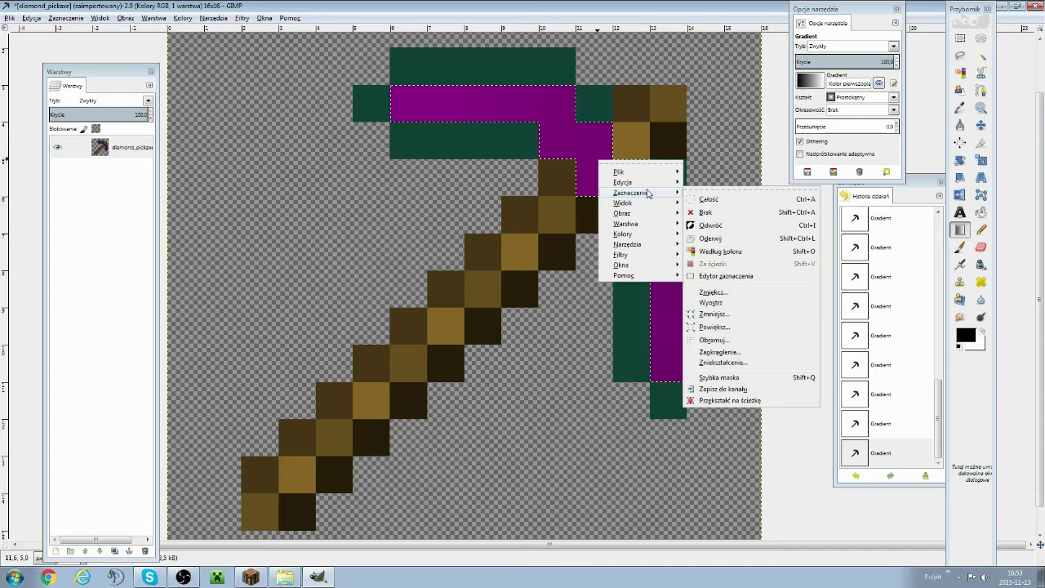
{"action": "left_click", "coordinate": [706, 212]}
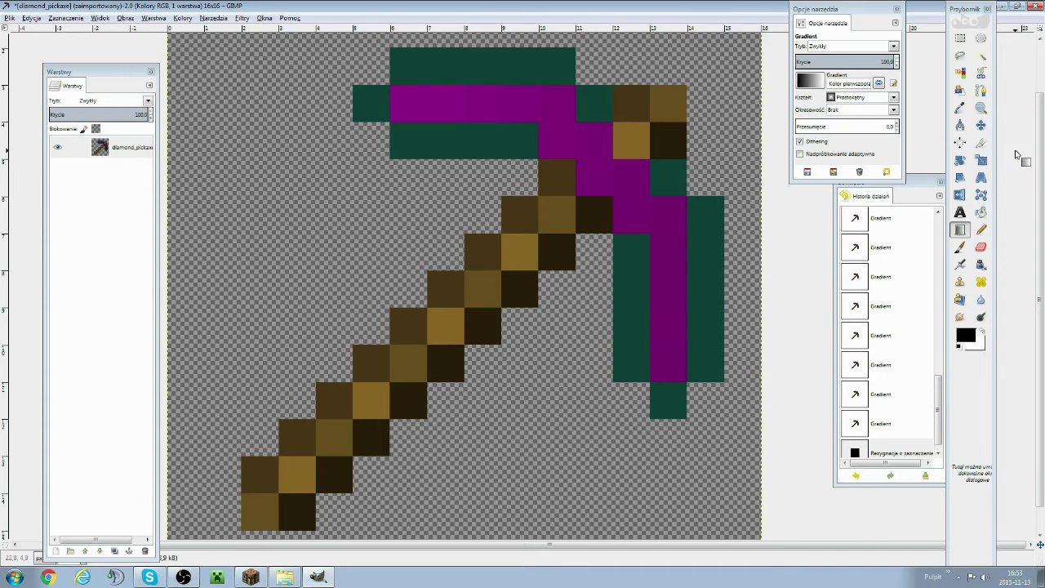
- Set the foreground colour to the dark grey 292929
{"action": "left_click", "coordinate": [967, 338]}
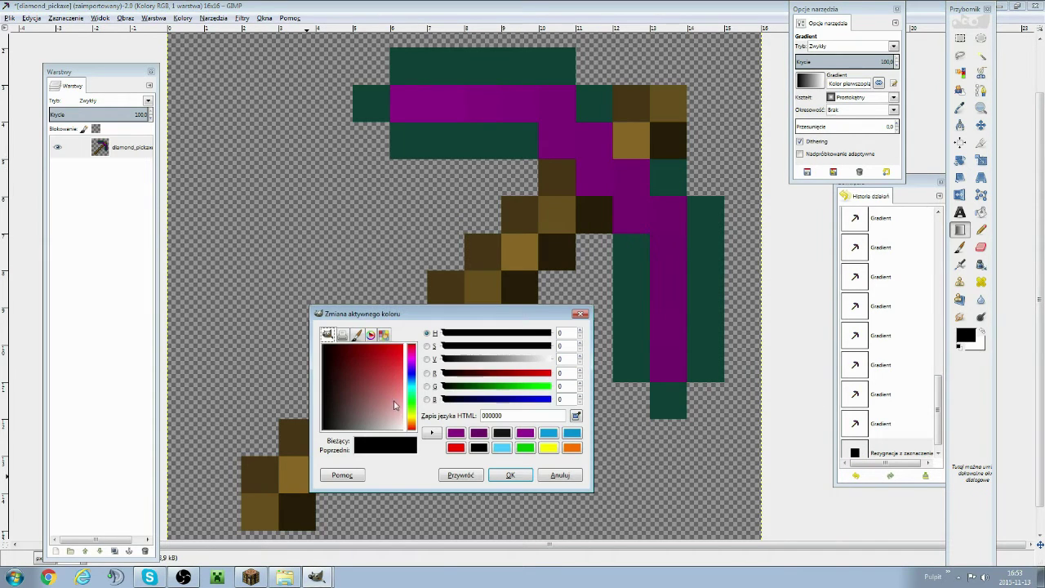
{"action": "left_click_drag", "start_coordinate": [325, 427], "coordinate": [337, 440]}
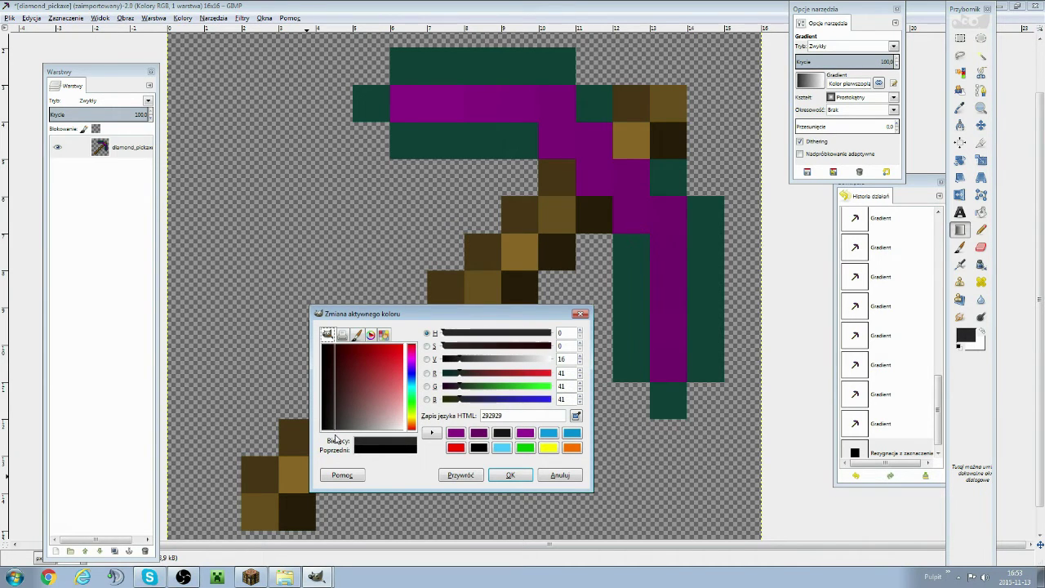
{"action": "left_click", "coordinate": [509, 475]}
- Paint all the dark teal outline pixels around the pickaxe head dark grey with the Pencil
{"action": "left_click", "coordinate": [980, 229]}
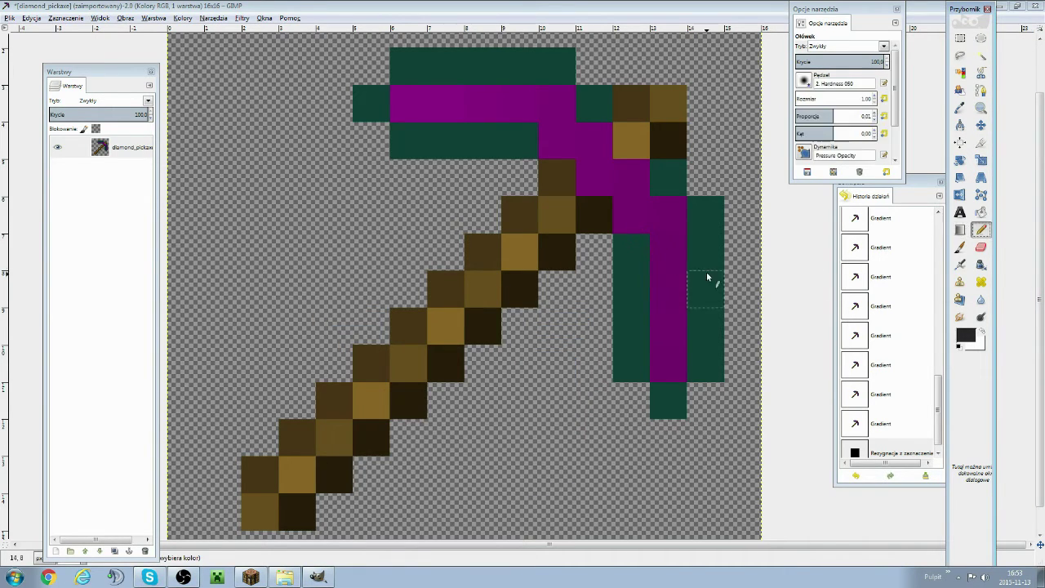
{"action": "mouse_move", "coordinate": [631, 261]}
{"action": "left_mouse_down"}
{"action": "mouse_move", "coordinate": [635, 354]}
{"action": "mouse_move", "coordinate": [717, 350]}
{"action": "mouse_move", "coordinate": [703, 229]}
{"action": "left_mouse_up"}
{"action": "left_click", "coordinate": [669, 178]}
{"action": "left_click", "coordinate": [608, 107]}
{"action": "left_click_drag", "start_coordinate": [557, 81], "coordinate": [409, 66]}
{"action": "left_click", "coordinate": [371, 103]}
{"action": "left_click_drag", "start_coordinate": [408, 142], "coordinate": [522, 141]}
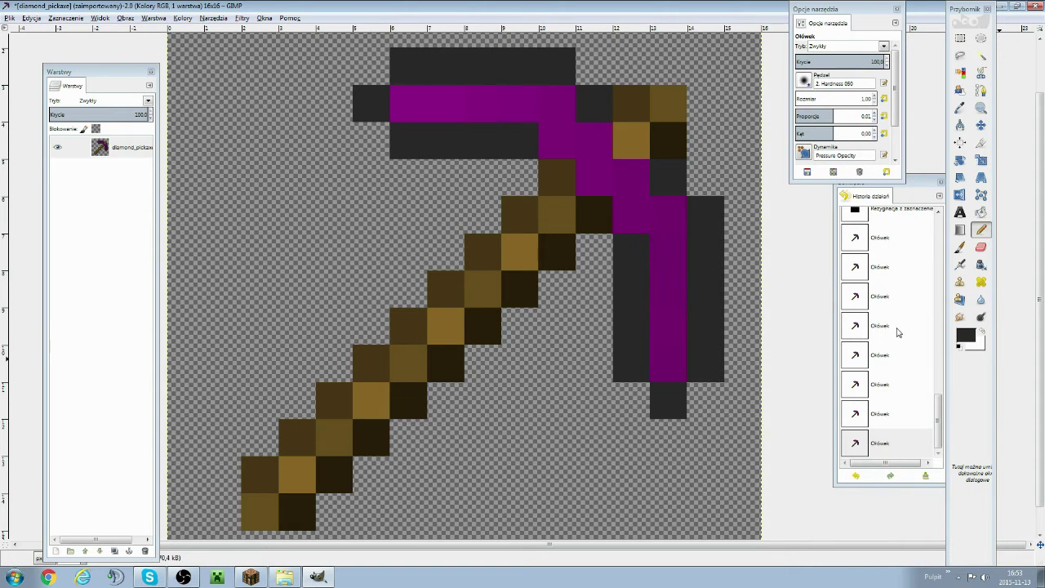
- Set the foreground colour to the brown 4e360d
{"action": "left_click", "coordinate": [966, 334]}
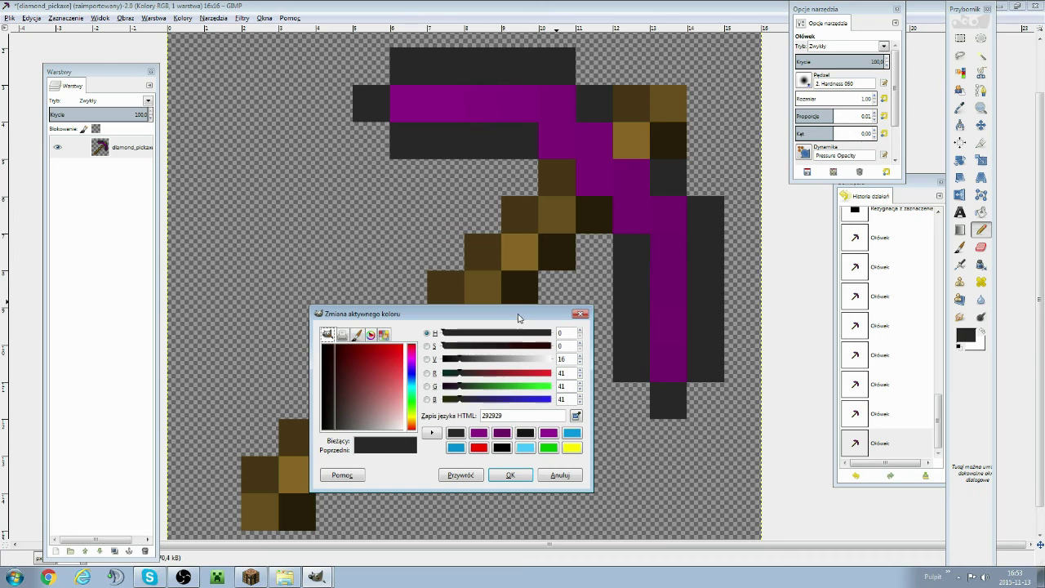
{"action": "left_click_drag", "start_coordinate": [517, 317], "coordinate": [557, 298]}
{"action": "left_click_drag", "start_coordinate": [582, 353], "coordinate": [660, 367]}
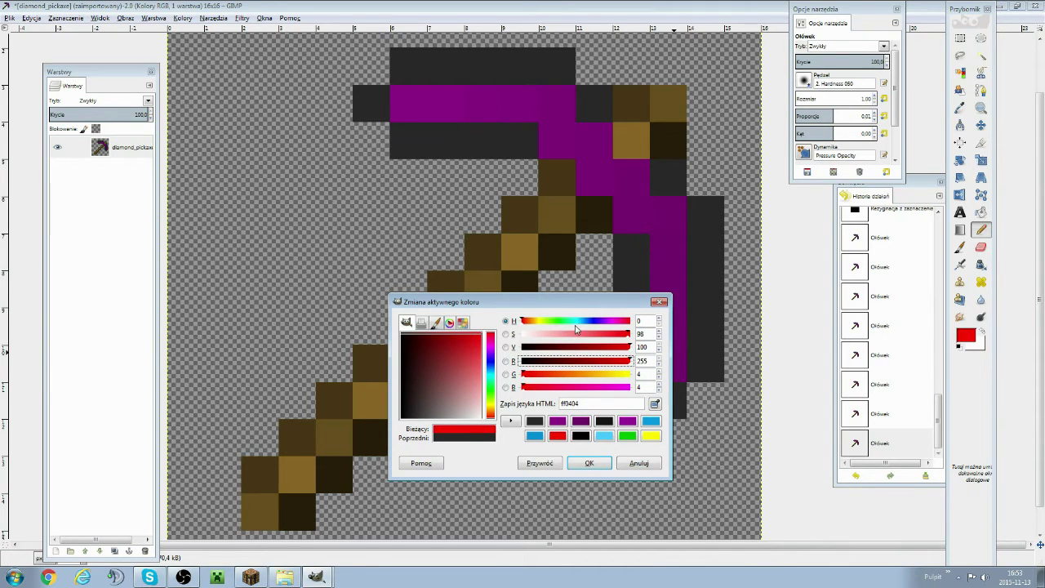
{"action": "scroll", "coordinate": [575, 324], "scroll_direction": "up", "scroll_amount": 6}
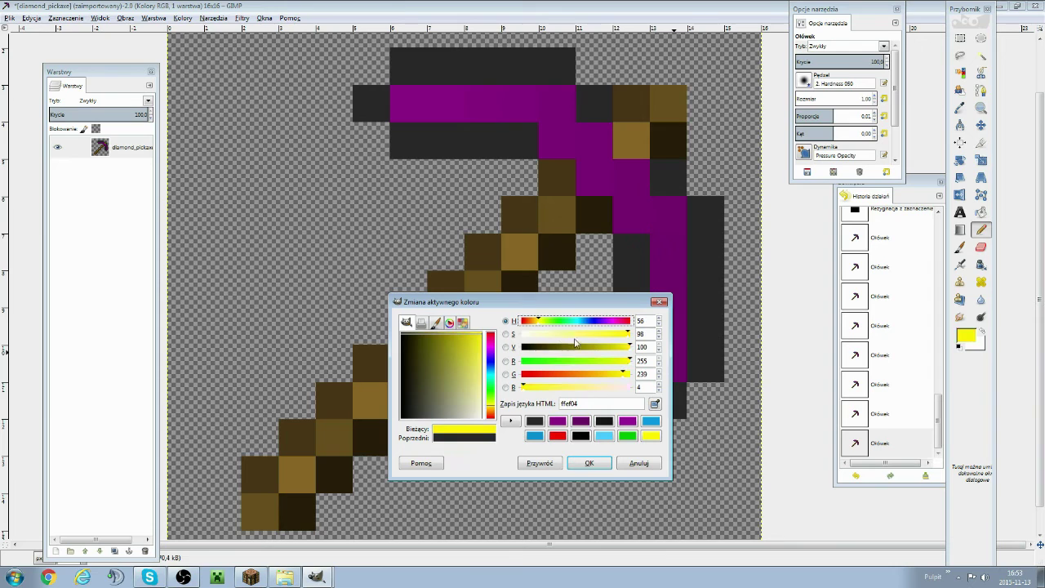
{"action": "scroll", "coordinate": [579, 347], "scroll_direction": "down", "scroll_amount": 10}
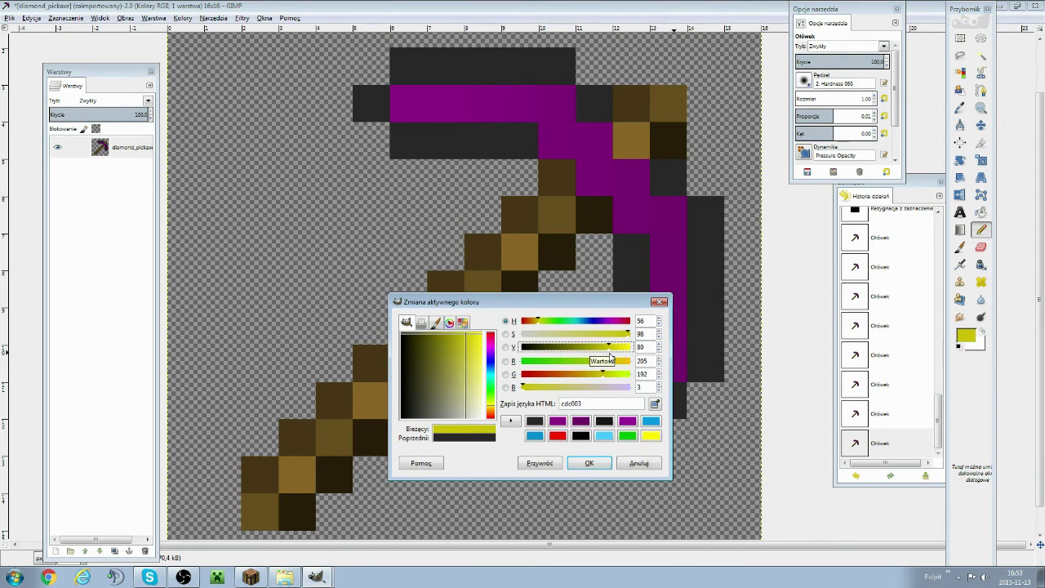
{"action": "scroll", "coordinate": [612, 350], "scroll_direction": "up", "scroll_amount": 10}
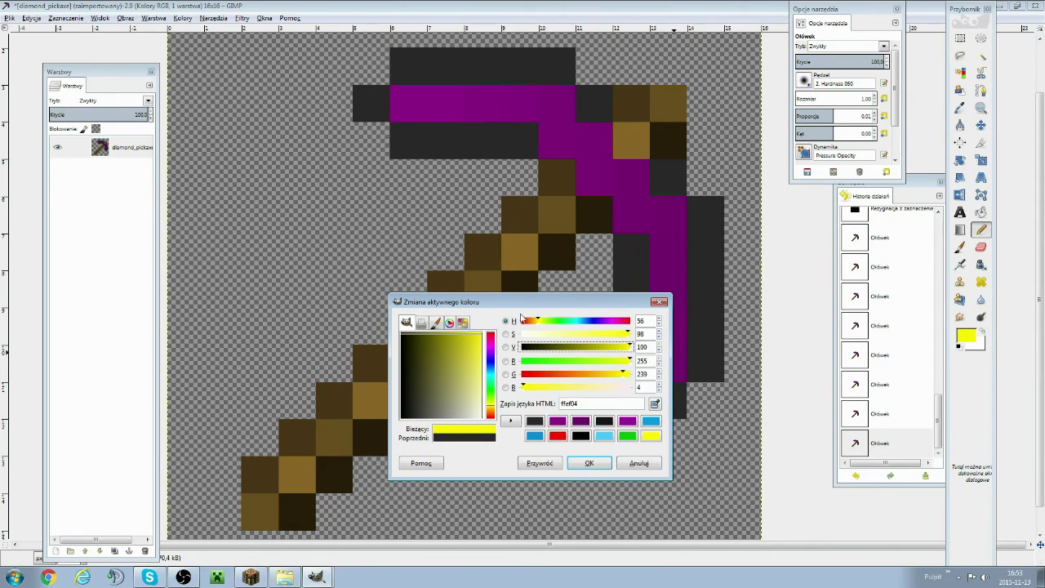
{"action": "left_click", "coordinate": [536, 324]}
{"action": "left_click", "coordinate": [582, 348]}
{"action": "scroll", "coordinate": [582, 349], "scroll_direction": "down", "scroll_amount": 1}
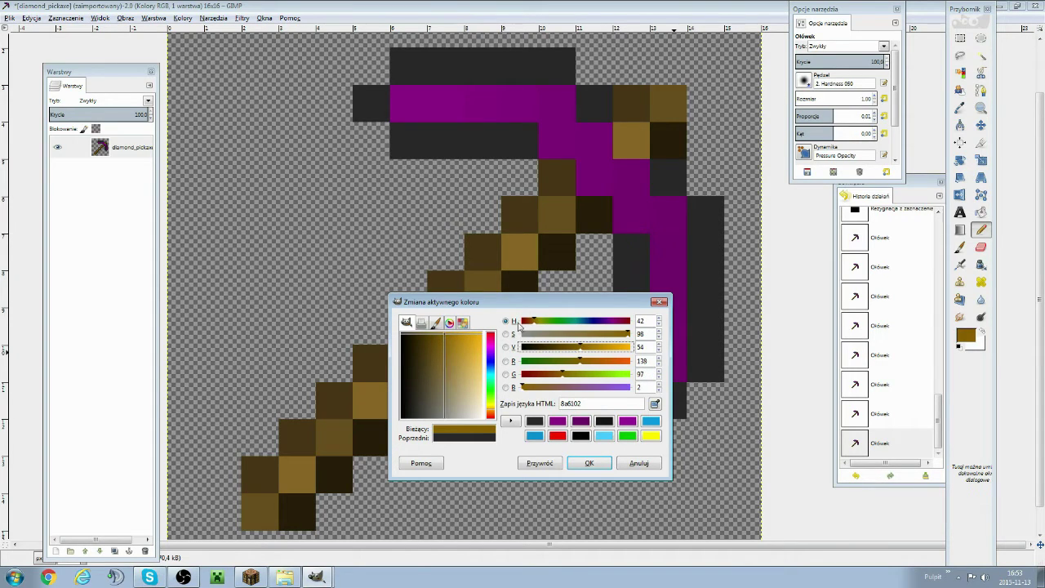
{"action": "left_click_drag", "start_coordinate": [536, 325], "coordinate": [539, 327]}
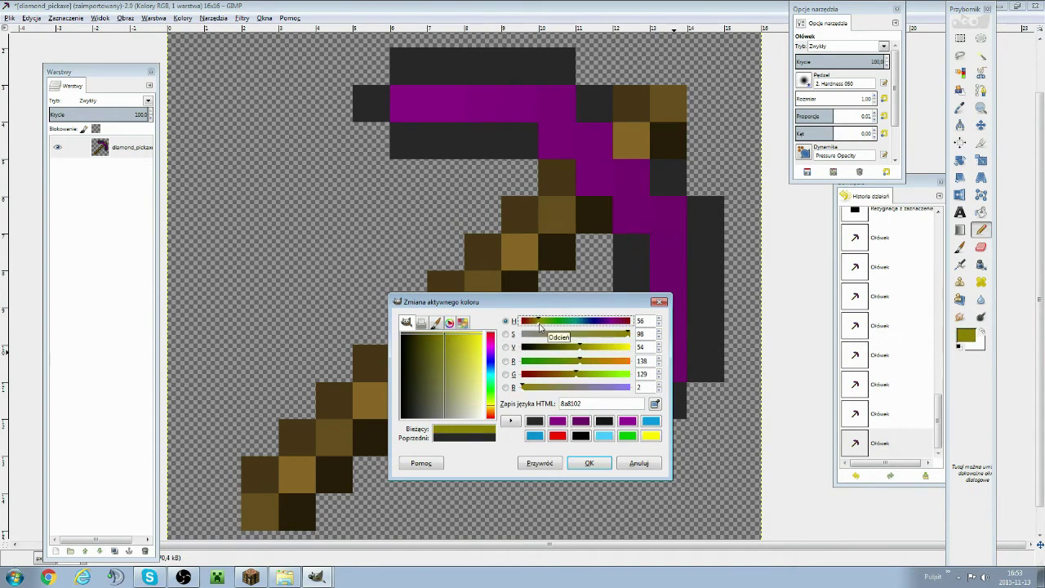
{"action": "scroll", "coordinate": [469, 342], "scroll_direction": "down", "scroll_amount": 5}
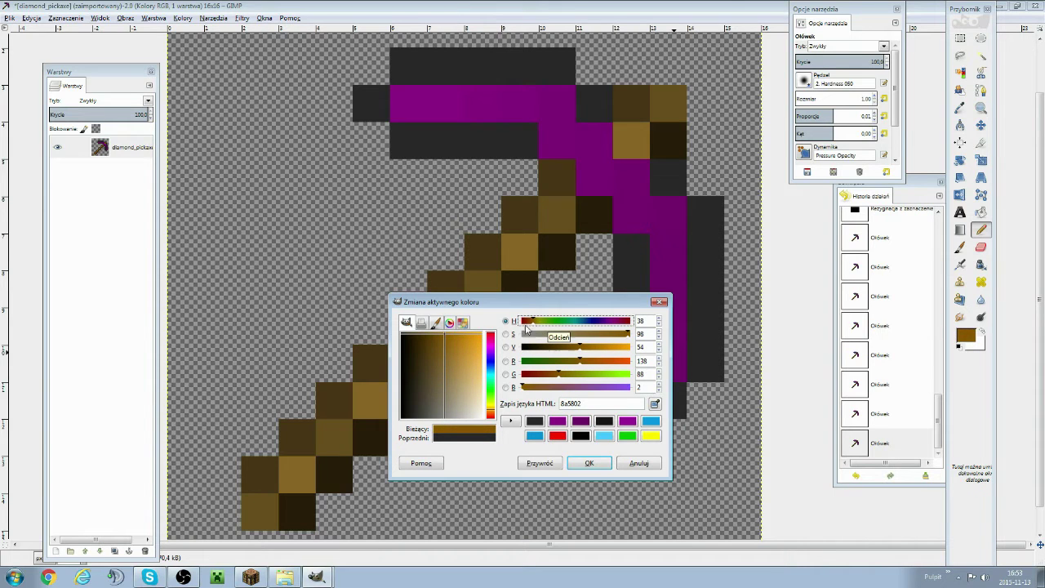
{"action": "left_click_drag", "start_coordinate": [448, 339], "coordinate": [425, 346]}
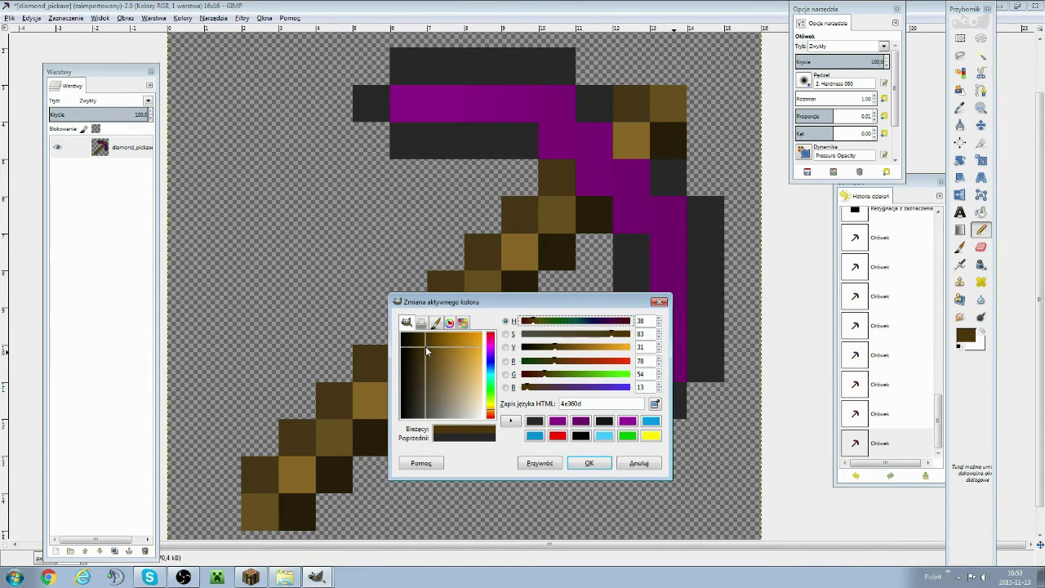
{"action": "left_click", "coordinate": [588, 462]}
- Paint the five uppermost dark pixels along the handle's lower-right edge with the brown
{"action": "left_click", "coordinate": [594, 224]}
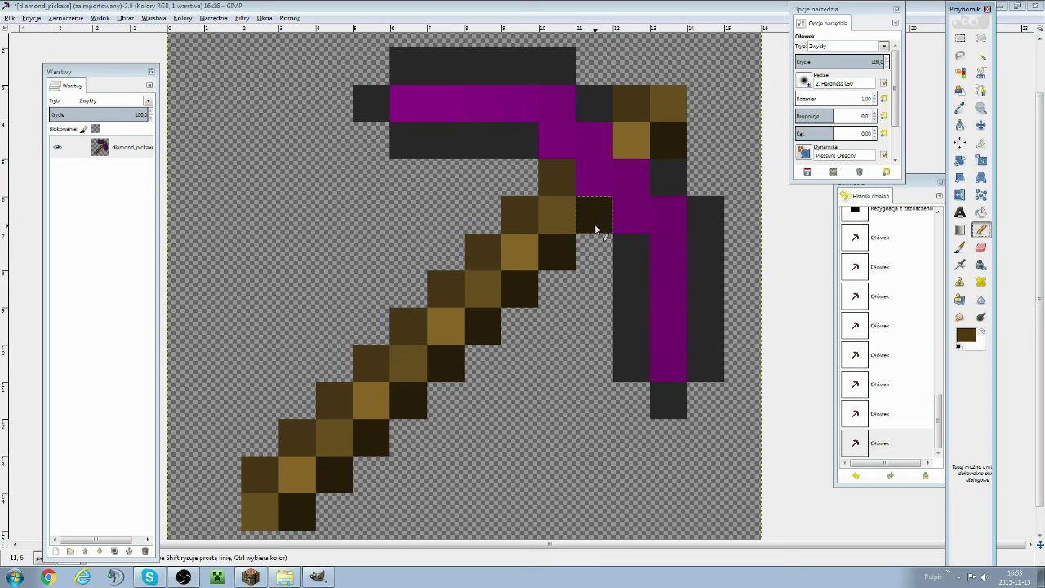
{"action": "left_click", "coordinate": [556, 254]}
{"action": "left_click", "coordinate": [525, 295]}
{"action": "left_click", "coordinate": [481, 336]}
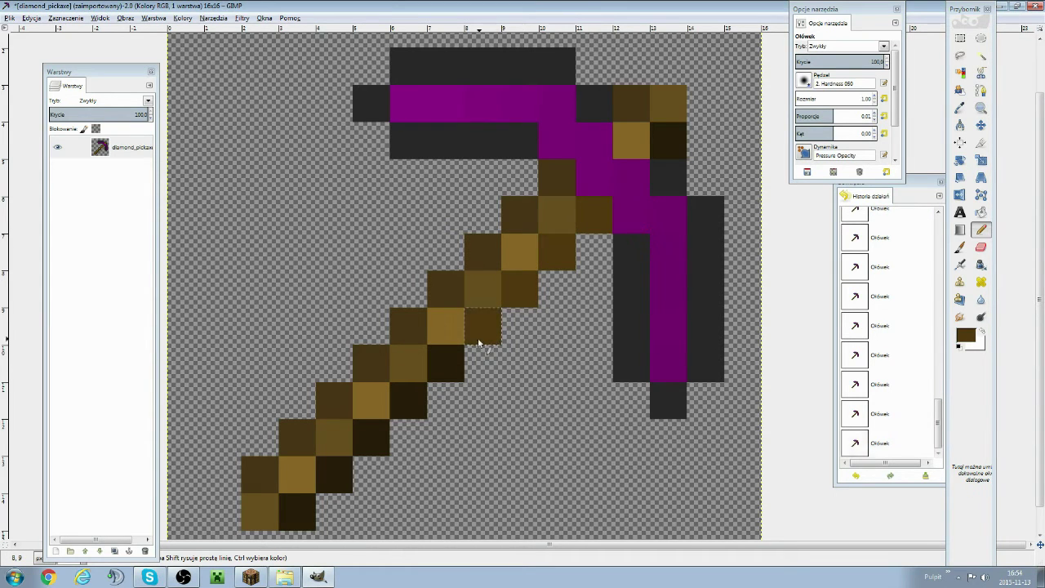
{"action": "left_click", "coordinate": [437, 377]}
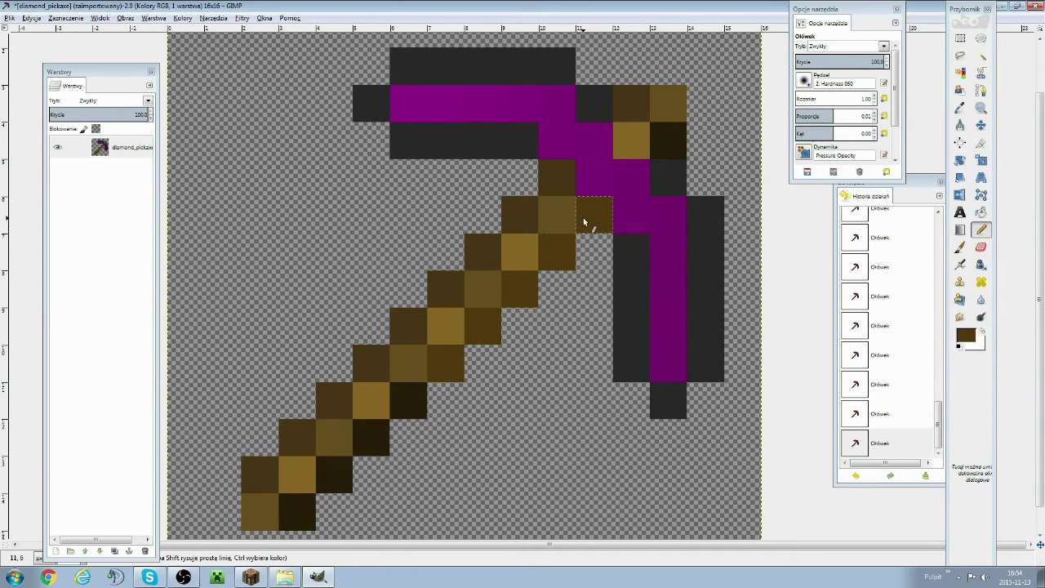
- Paint the handle's central diagonal brown down to its bottom end, along with a few pixels on its upper-left edge
{"action": "left_click", "coordinate": [559, 217]}
{"action": "left_click", "coordinate": [531, 249]}
{"action": "left_click", "coordinate": [417, 359]}
{"action": "left_click", "coordinate": [368, 402]}
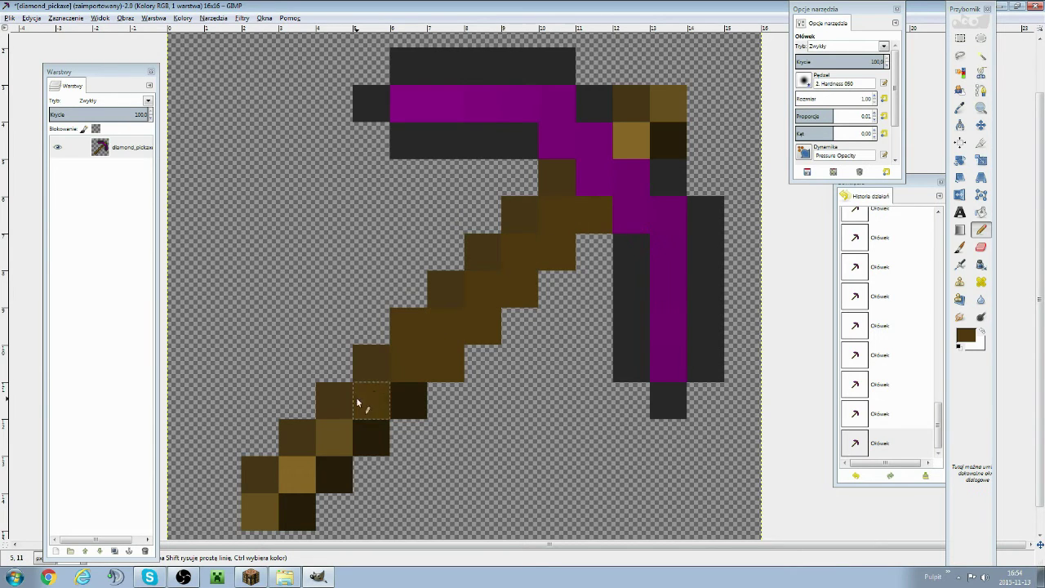
{"action": "left_click", "coordinate": [335, 399]}
{"action": "left_click", "coordinate": [330, 436]}
{"action": "left_click", "coordinate": [294, 476]}
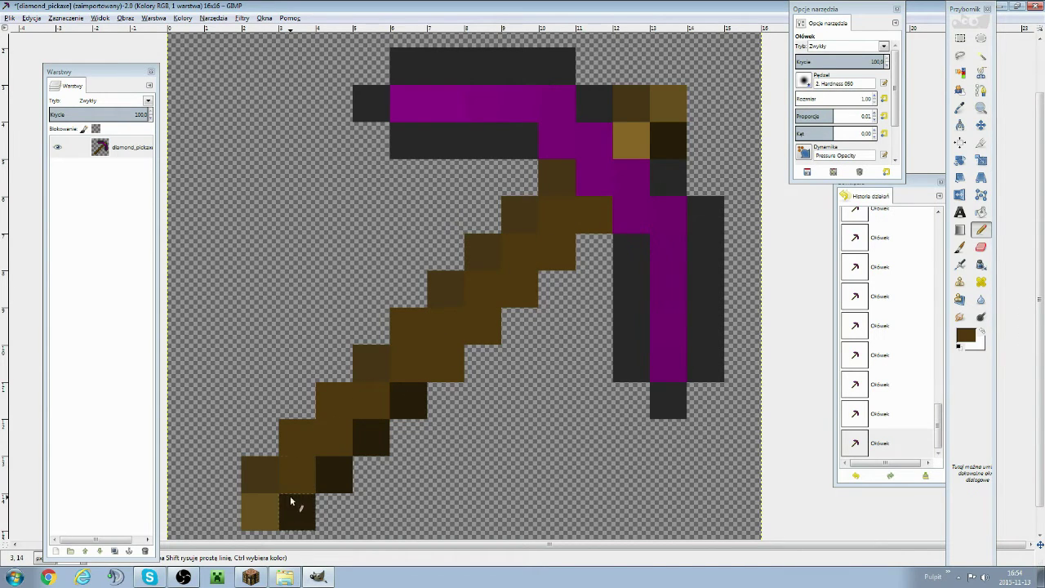
{"action": "left_click", "coordinate": [267, 512]}
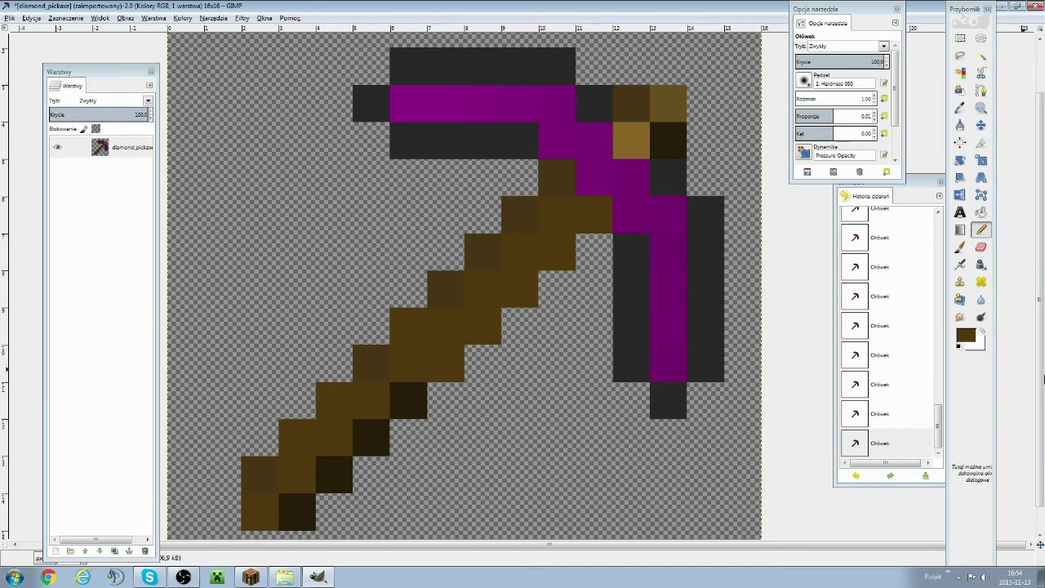
- Set the foreground colour to the darker brown 44300d
{"action": "left_click", "coordinate": [967, 336]}
{"action": "left_click", "coordinate": [425, 347]}
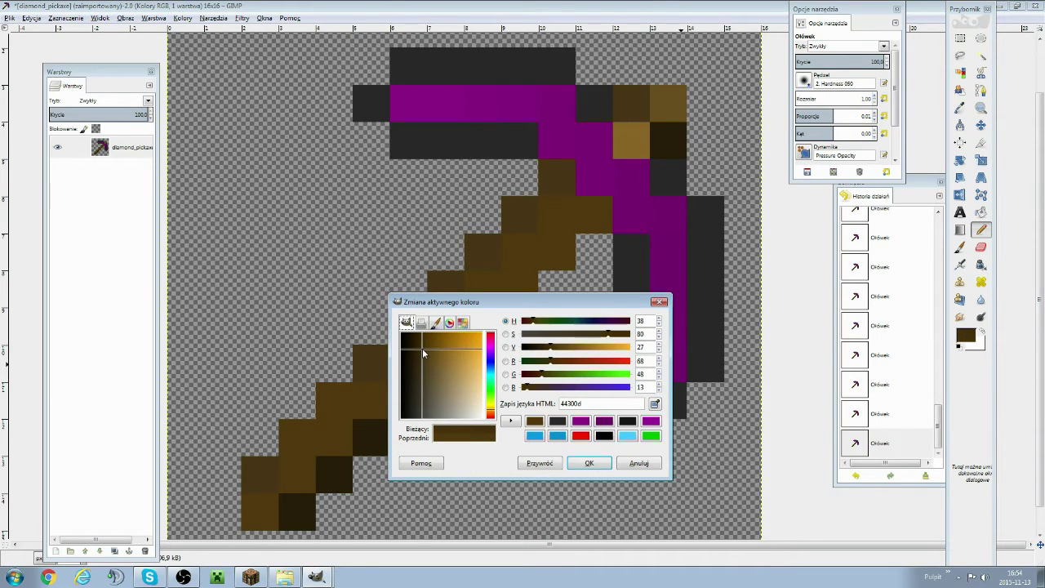
{"action": "left_click", "coordinate": [588, 463]}
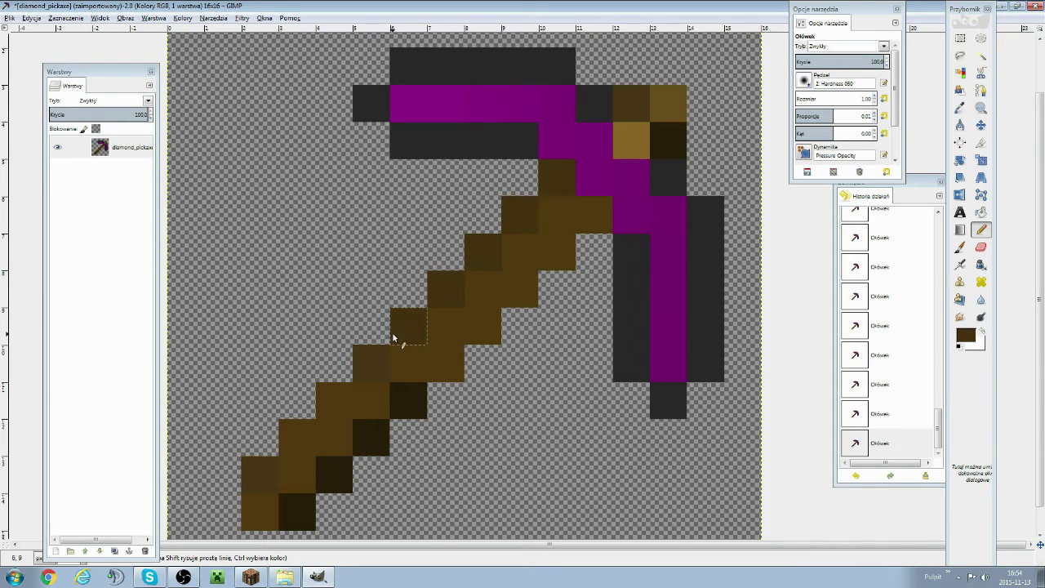
- Paint the remaining pixels along both edges of the pickaxe handle, down to its bottom end, with the darker brown
{"action": "left_click", "coordinate": [334, 400]}
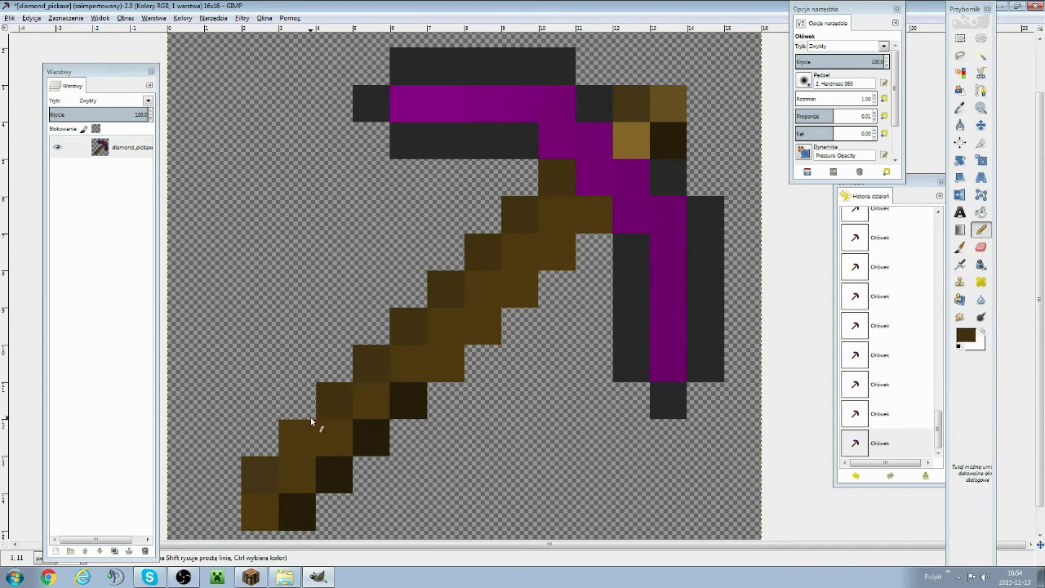
{"action": "left_click", "coordinate": [295, 511]}
{"action": "left_click", "coordinate": [333, 475]}
{"action": "left_click", "coordinate": [372, 437]}
{"action": "left_click", "coordinate": [408, 400]}
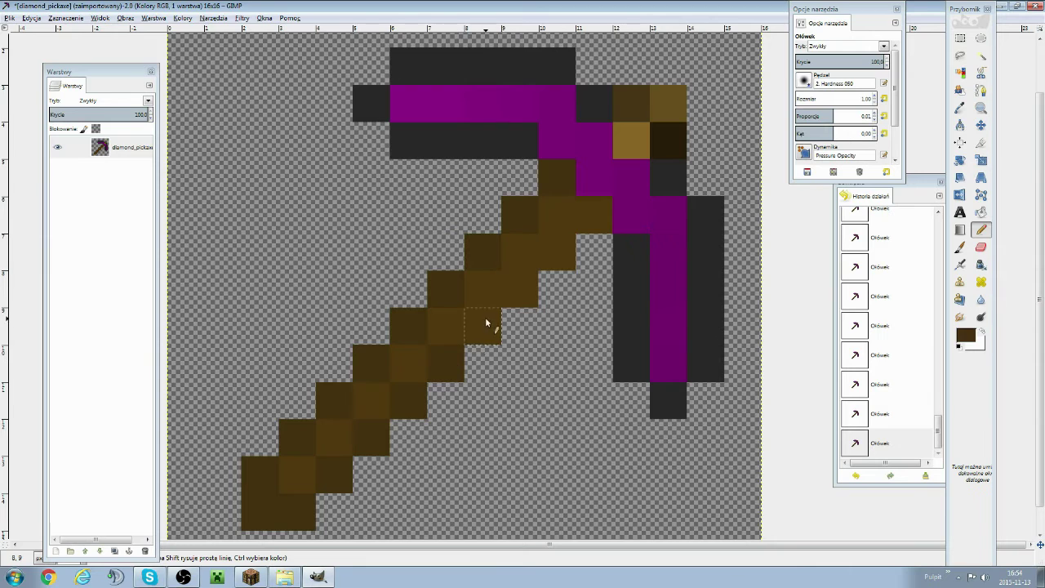
{"action": "left_click", "coordinate": [523, 284]}
{"action": "left_click", "coordinate": [561, 245]}
- Paint the two outer pixels of the handle's top knob darker brown and its inner pixel with the brown of the handle's centre
{"action": "left_click", "coordinate": [667, 141]}
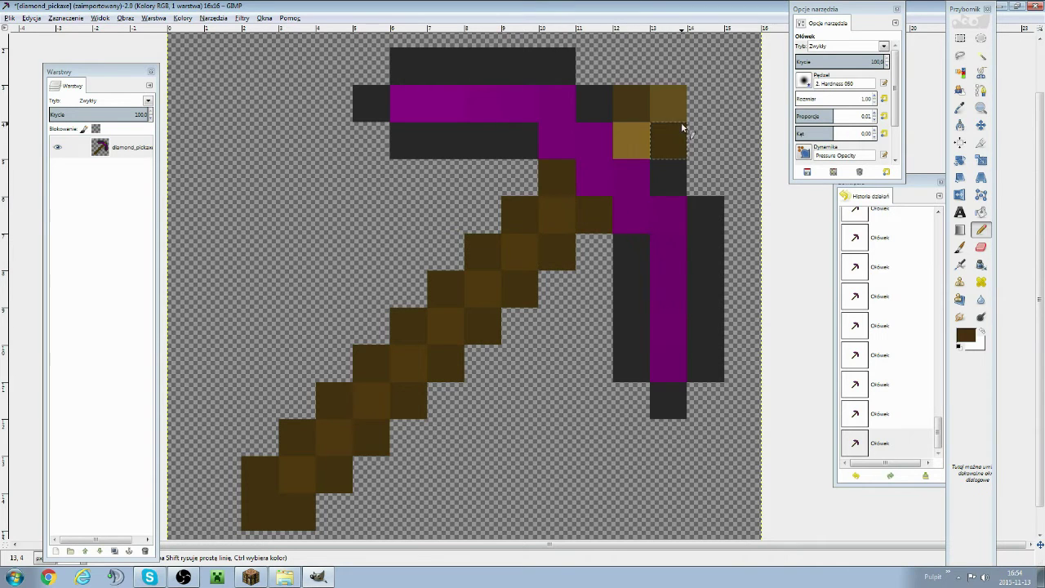
{"action": "left_click", "coordinate": [668, 103]}
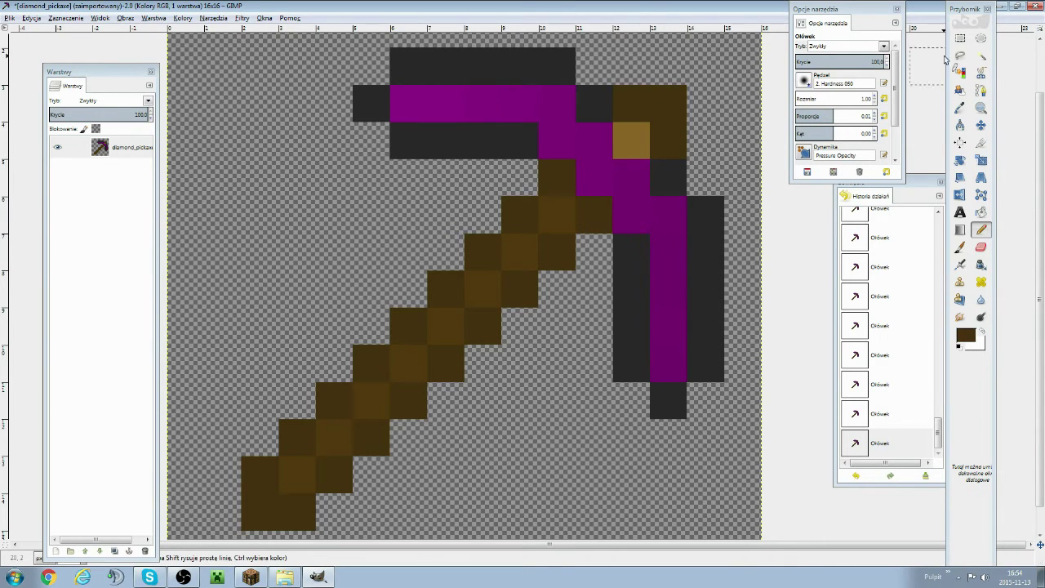
{"action": "left_click", "coordinate": [960, 107]}
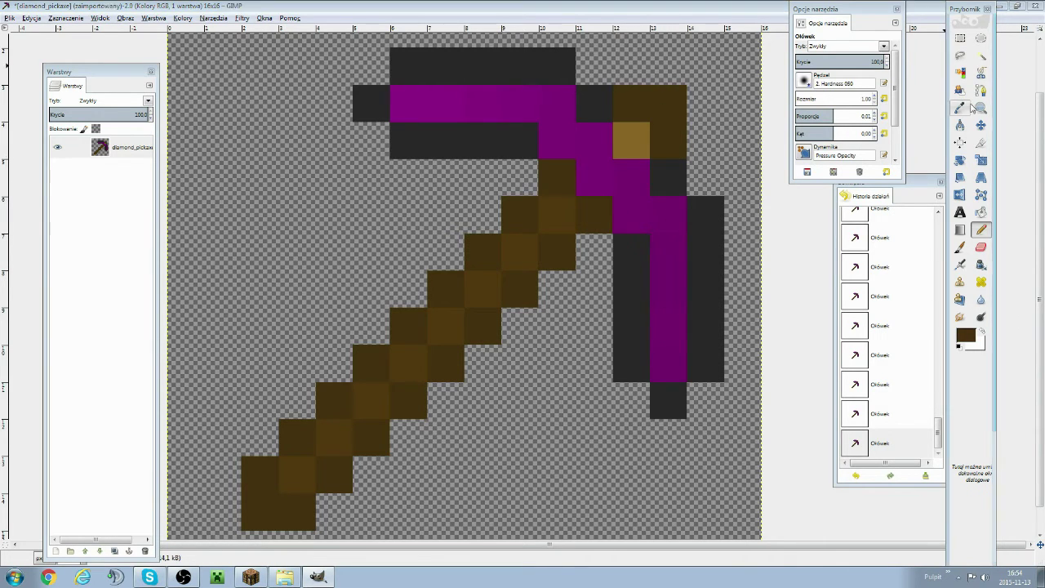
{"action": "left_click", "coordinate": [981, 229]}
{"action": "left_click", "coordinate": [632, 142]}
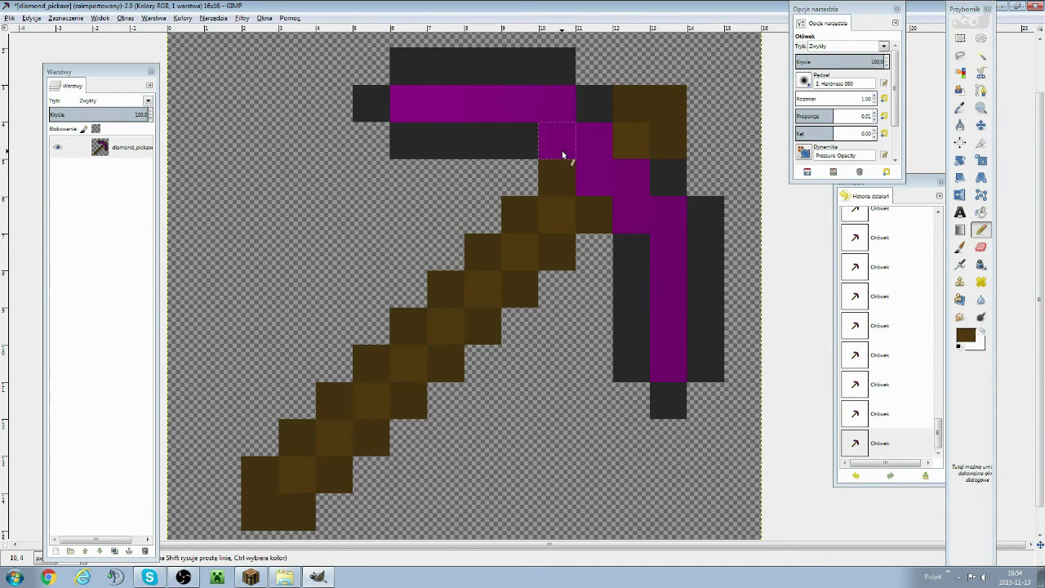
- Export the texture over diamond_pickaxe.png in the items folder and close the image without saving it as a project
{"action": "right_click", "coordinate": [378, 202]}
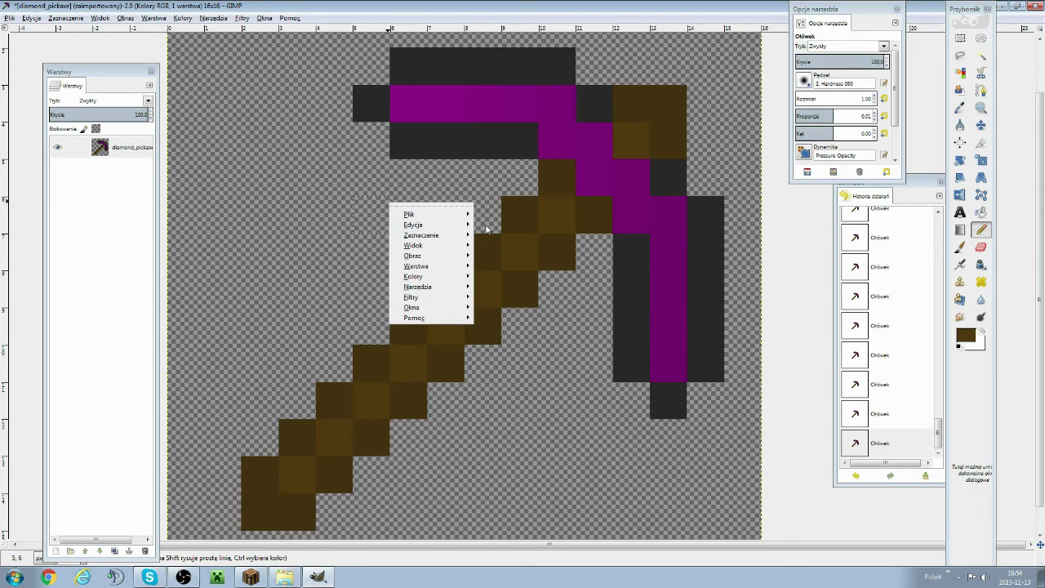
{"action": "mouse_move", "coordinate": [447, 218]}
{"action": "left_click", "coordinate": [543, 343]}
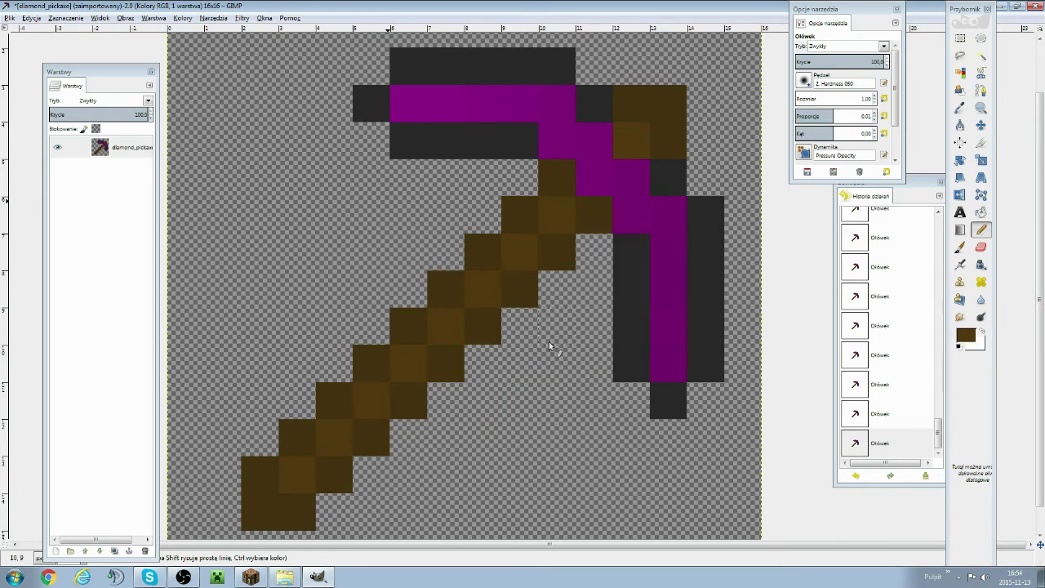
{"action": "left_click", "coordinate": [1035, 5]}
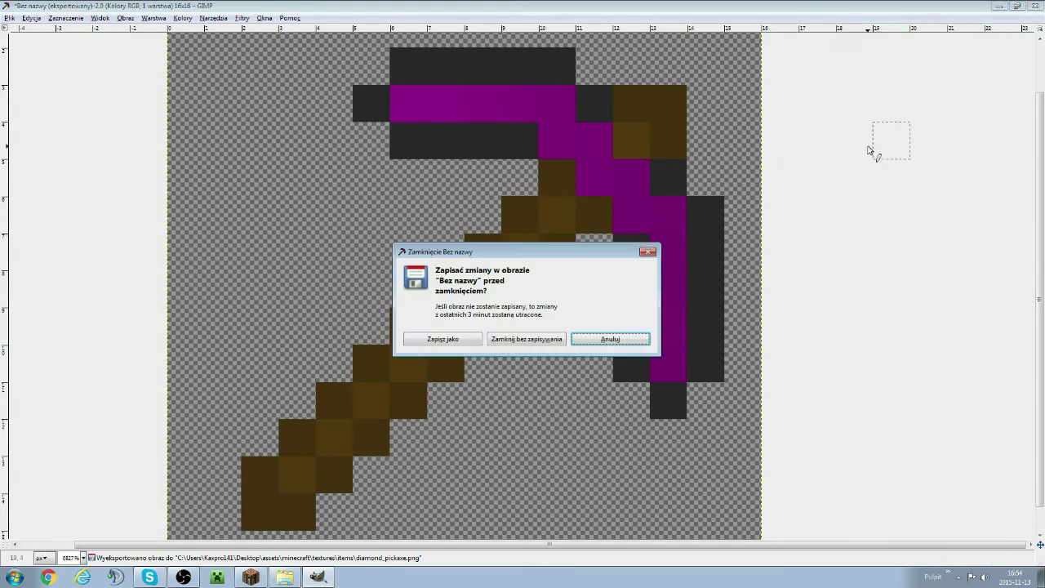
{"action": "left_click", "coordinate": [531, 337]}
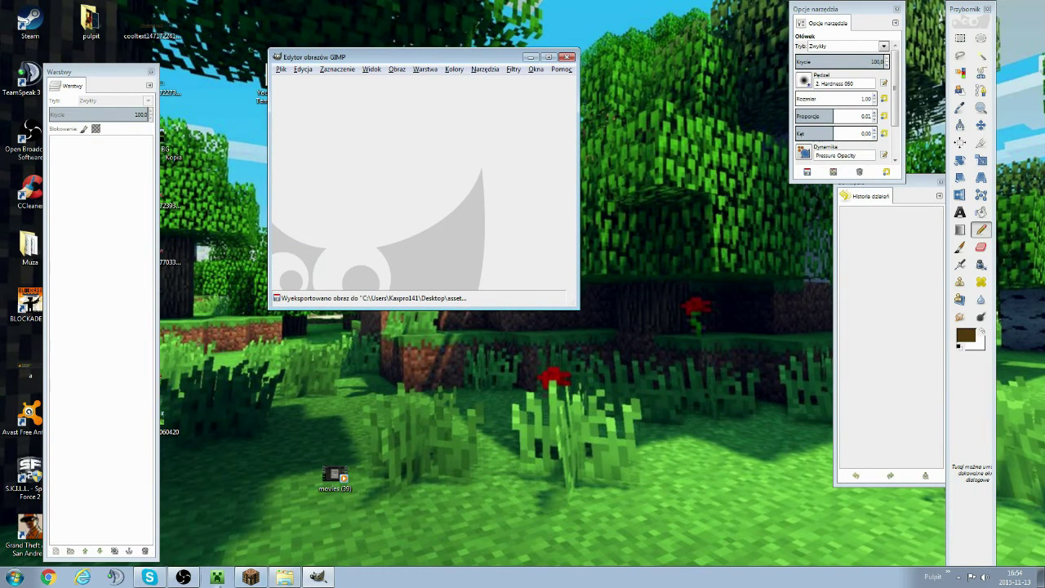
- Show the beginning of the items texture folder, and switch to Chrome with its restored tabs closed, leaving one maximized new tab
{"action": "left_click", "coordinate": [282, 580]}
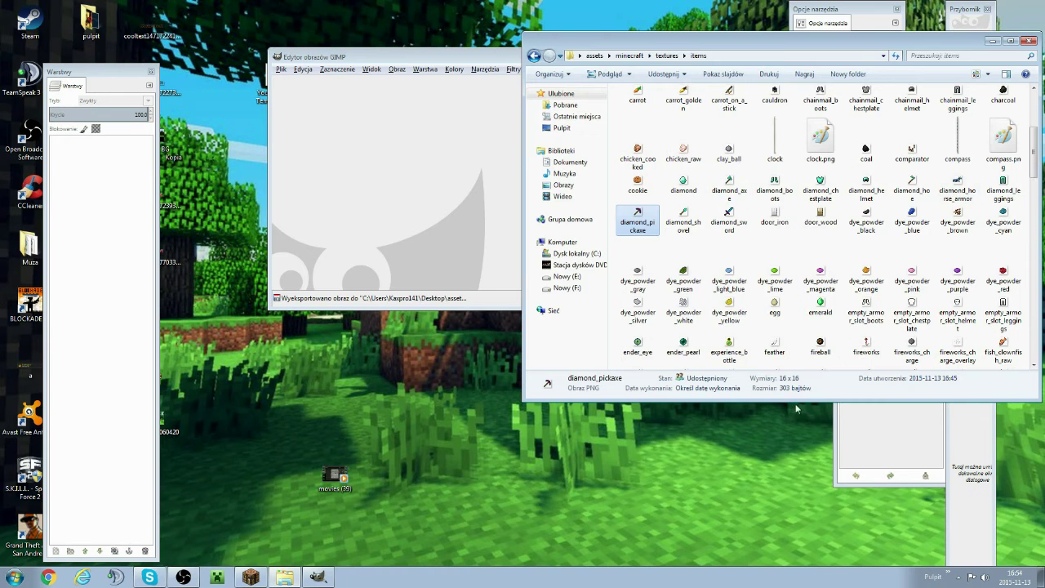
{"action": "scroll", "coordinate": [878, 275], "scroll_direction": "up", "scroll_amount": 2}
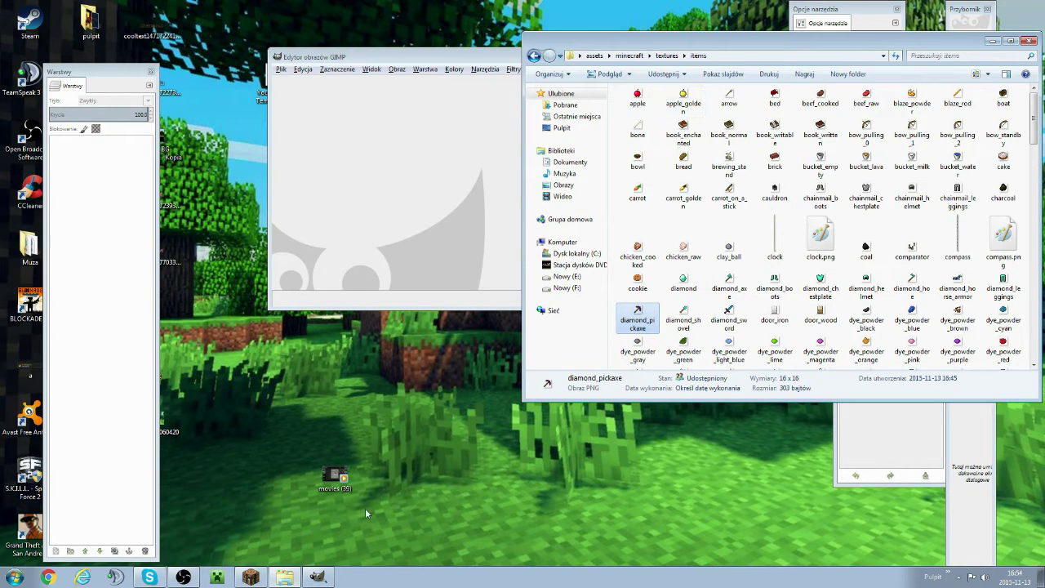
{"action": "left_click", "coordinate": [48, 578]}
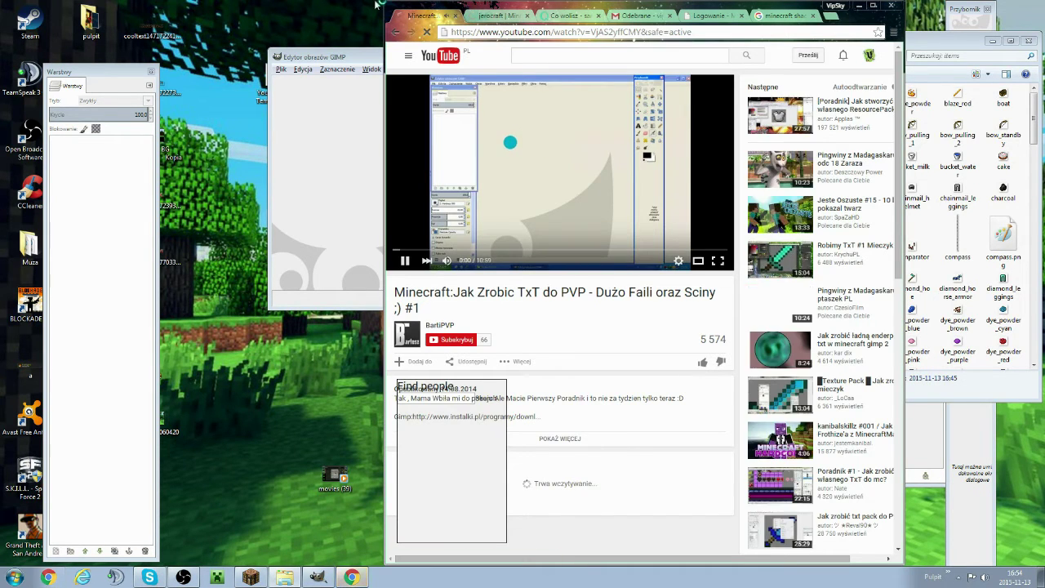
{"action": "key", "text": "ctrl+w"}
{"action": "left_click", "coordinate": [761, 16]}
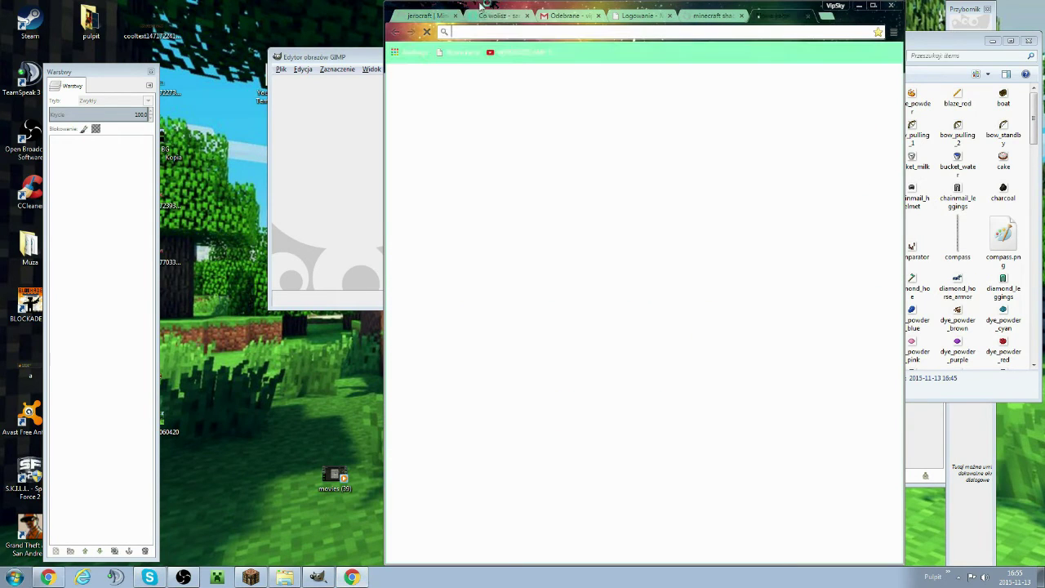
{"action": "left_click", "coordinate": [456, 15]}
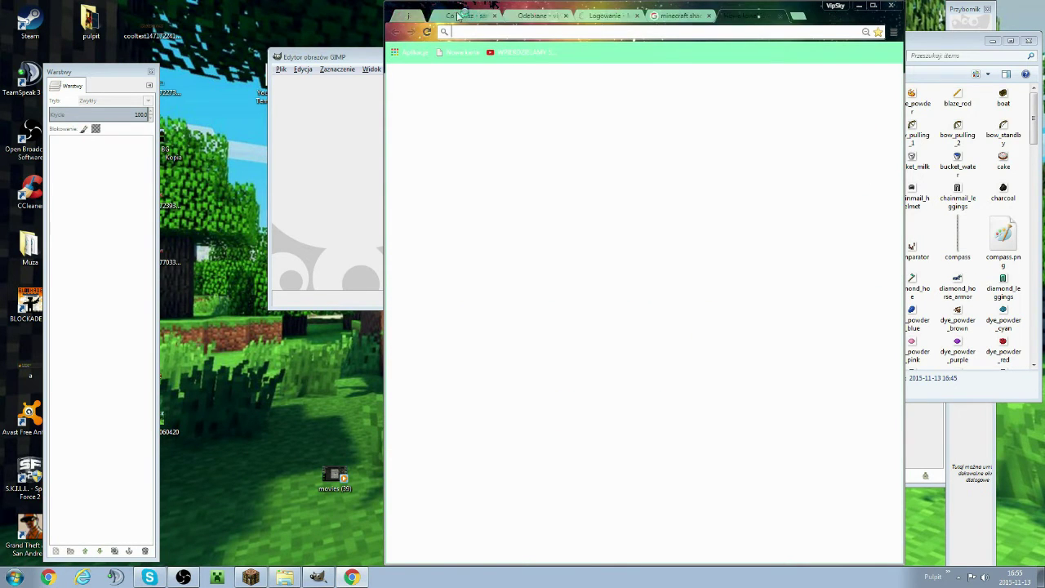
{"action": "left_click", "coordinate": [456, 16]}
{"action": "left_click", "coordinate": [456, 16]}
{"action": "left_click", "coordinate": [456, 16]}
{"action": "left_click", "coordinate": [457, 15]}
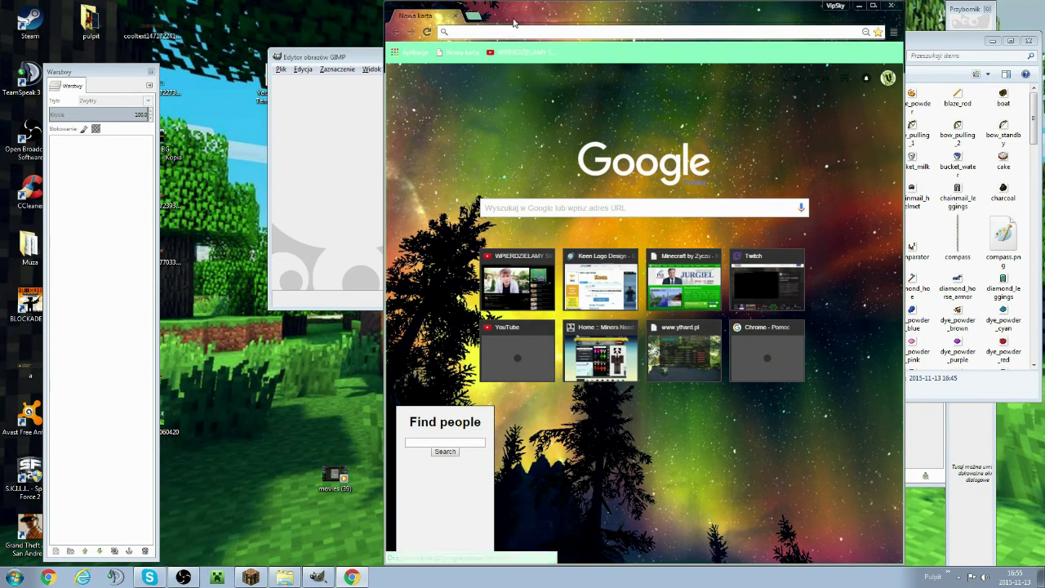
{"action": "left_click", "coordinate": [872, 5]}
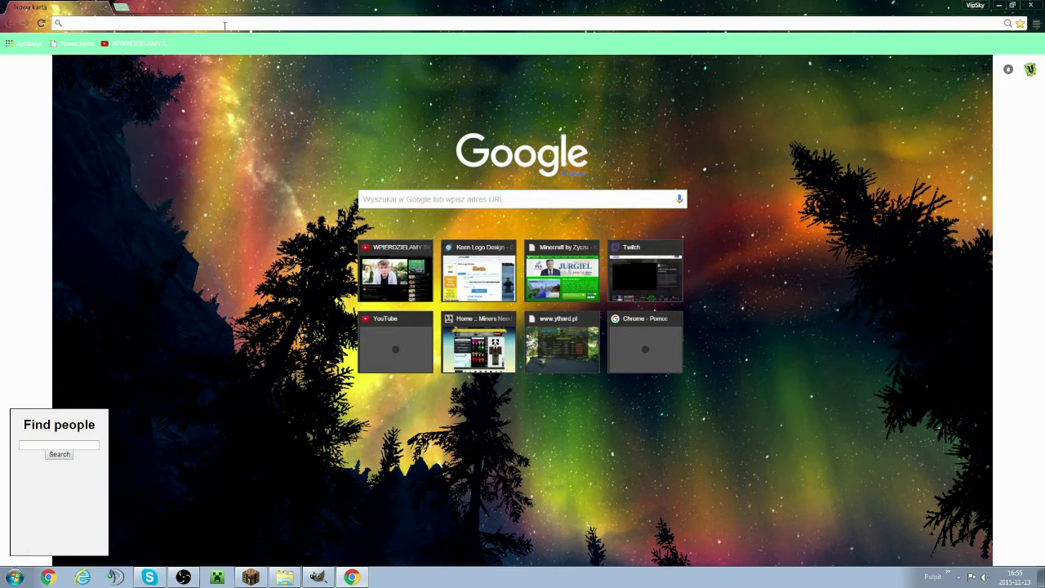
- Search Google Images for "pixelowa truskawka" and look through the pictures
{"action": "type", "text": "pixelowa "}
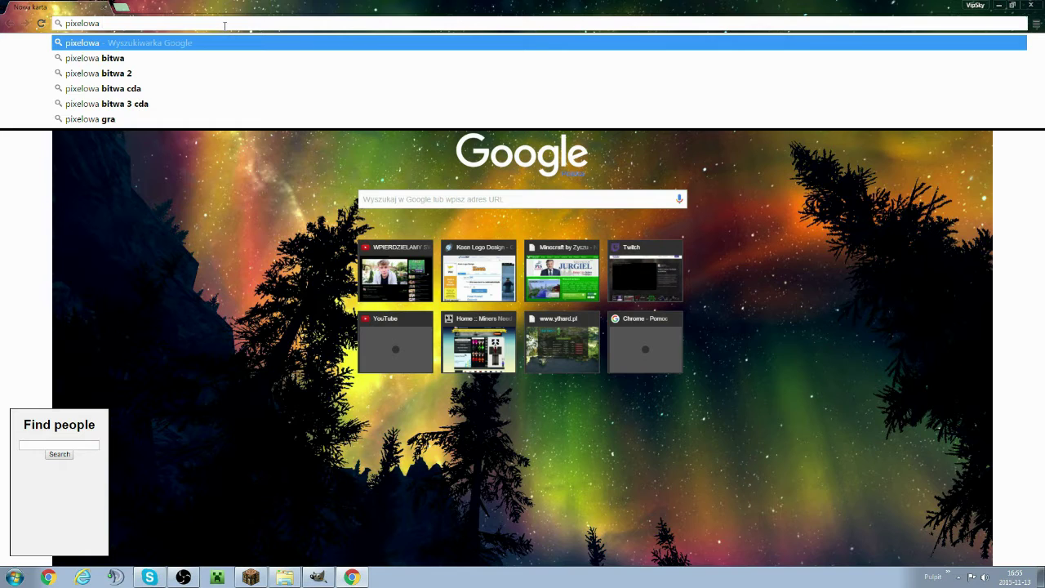
{"action": "type", "text": "truskawk"}
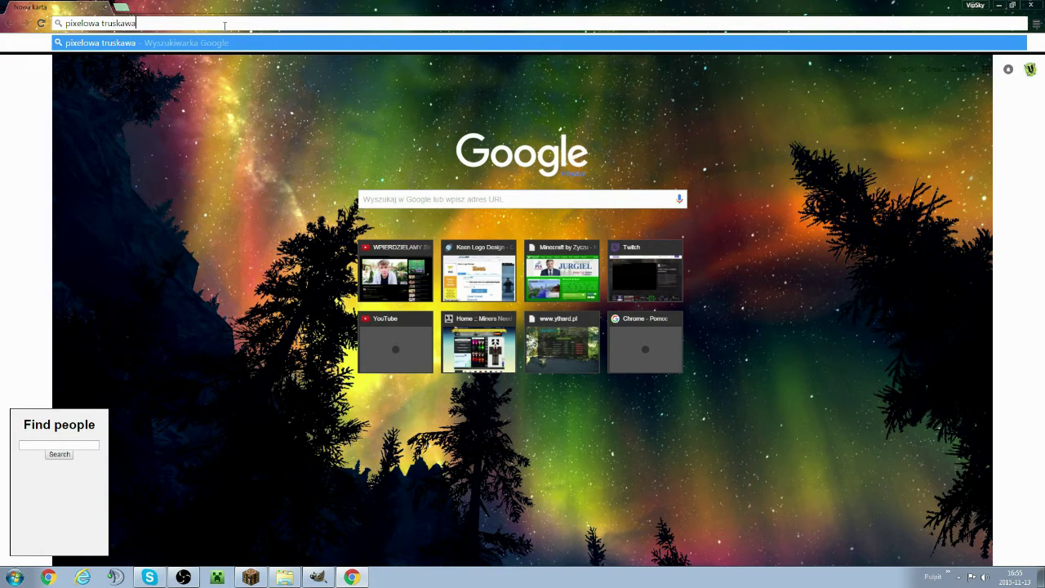
{"action": "type", "text": "a"}
{"action": "key", "text": "Return"}
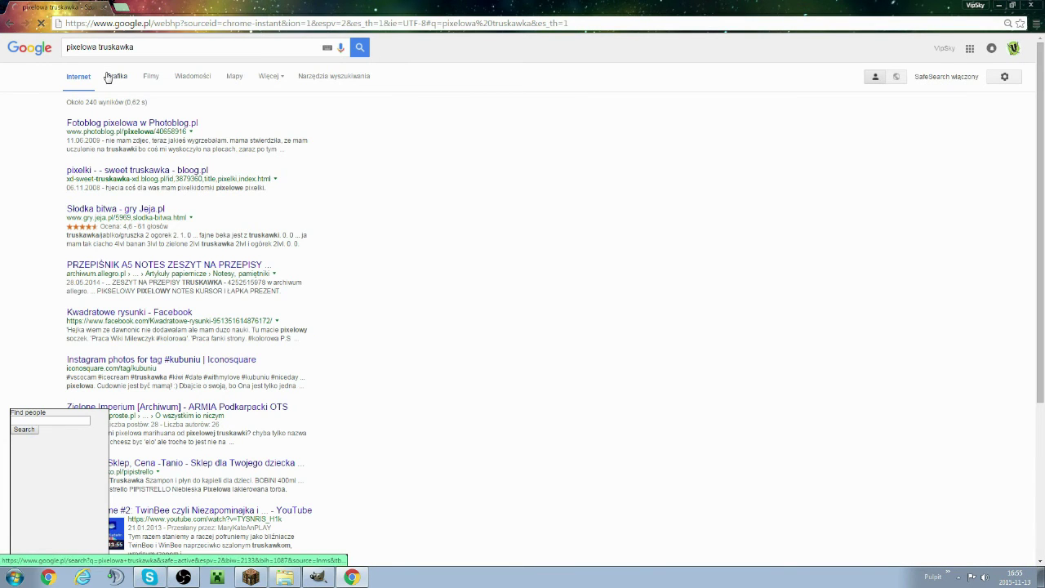
{"action": "left_click", "coordinate": [109, 77]}
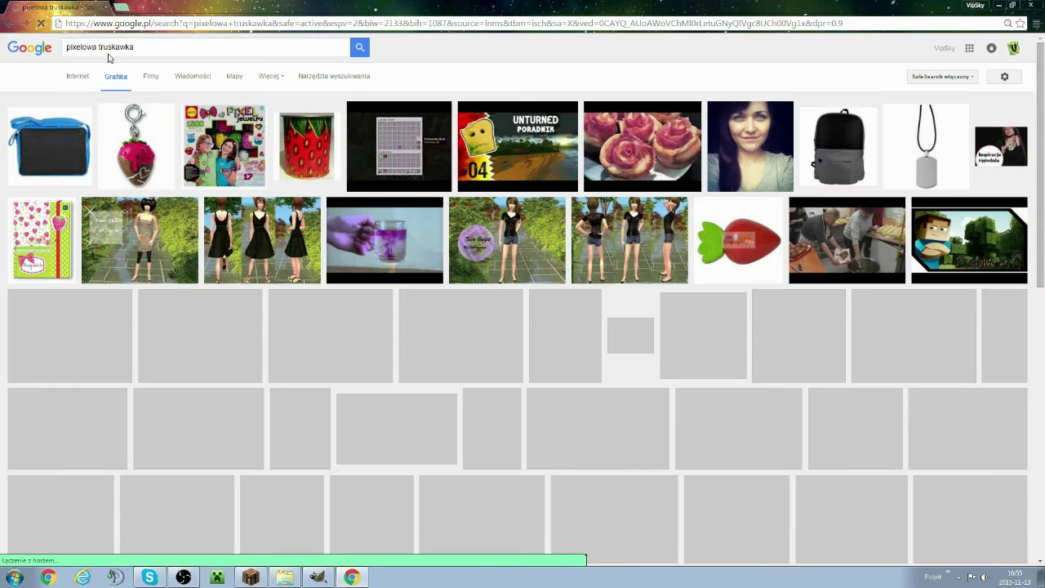
{"action": "scroll", "coordinate": [278, 232], "scroll_direction": "down", "scroll_amount": 1}
{"action": "scroll", "coordinate": [278, 232], "scroll_direction": "up", "scroll_amount": 1}
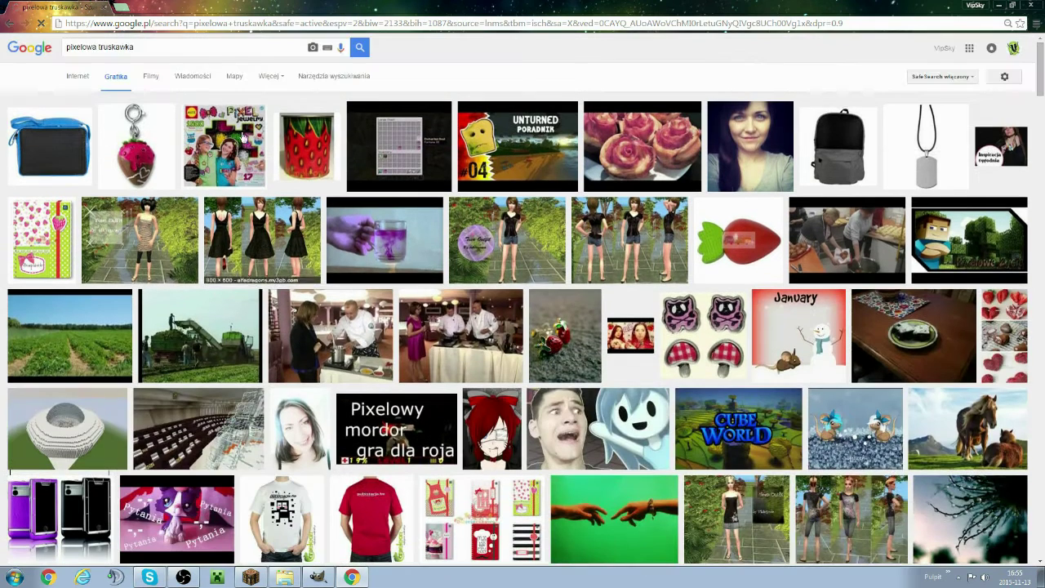
- Shorten the image search to "truskawka" and save the single strawberry picture from the second row to the desktop as the JPEG pobrane
{"action": "double_click", "coordinate": [88, 46]}
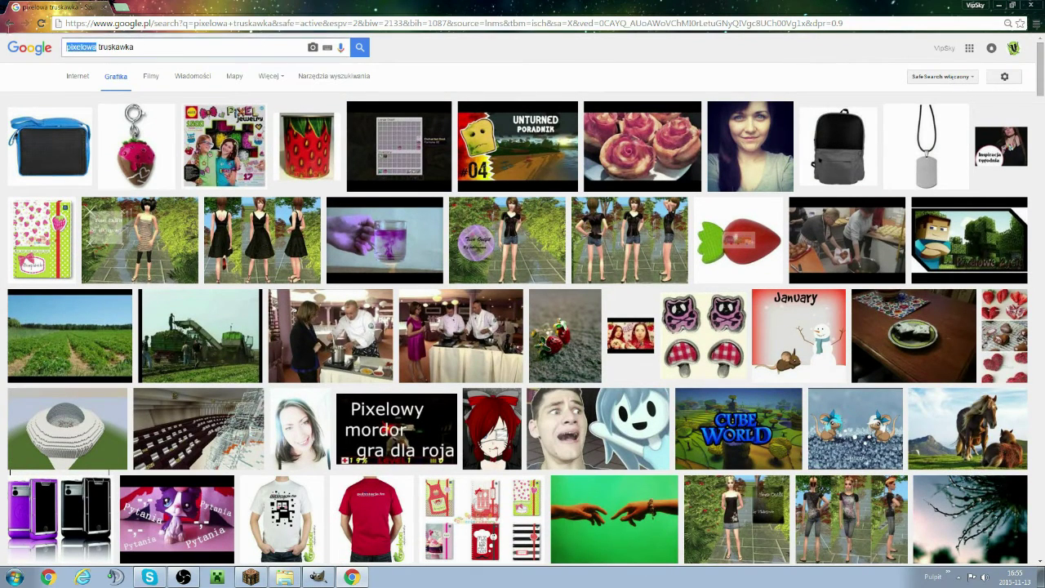
{"action": "key", "text": "BackSpace"}
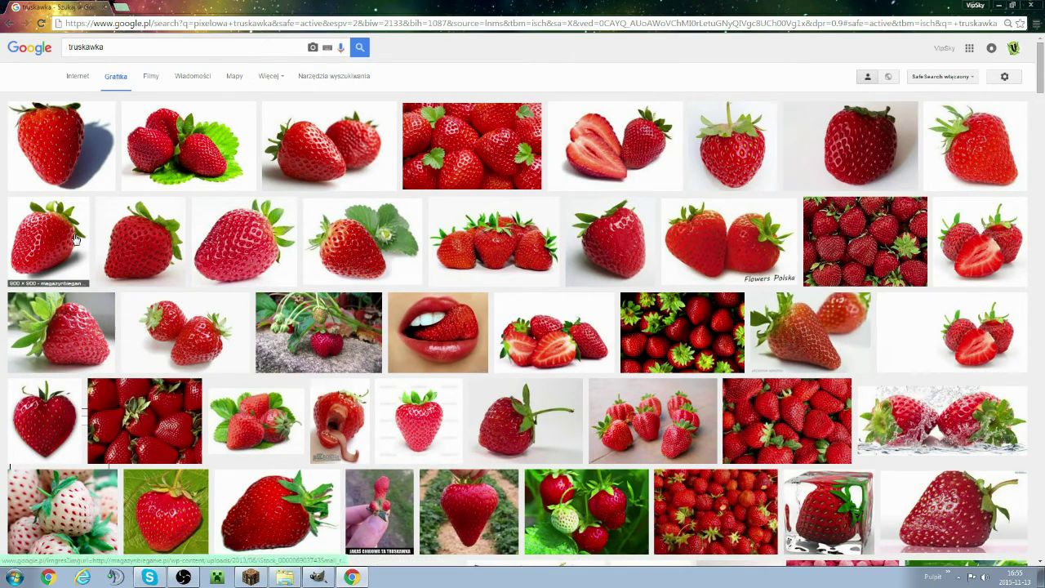
{"action": "right_click", "coordinate": [240, 252]}
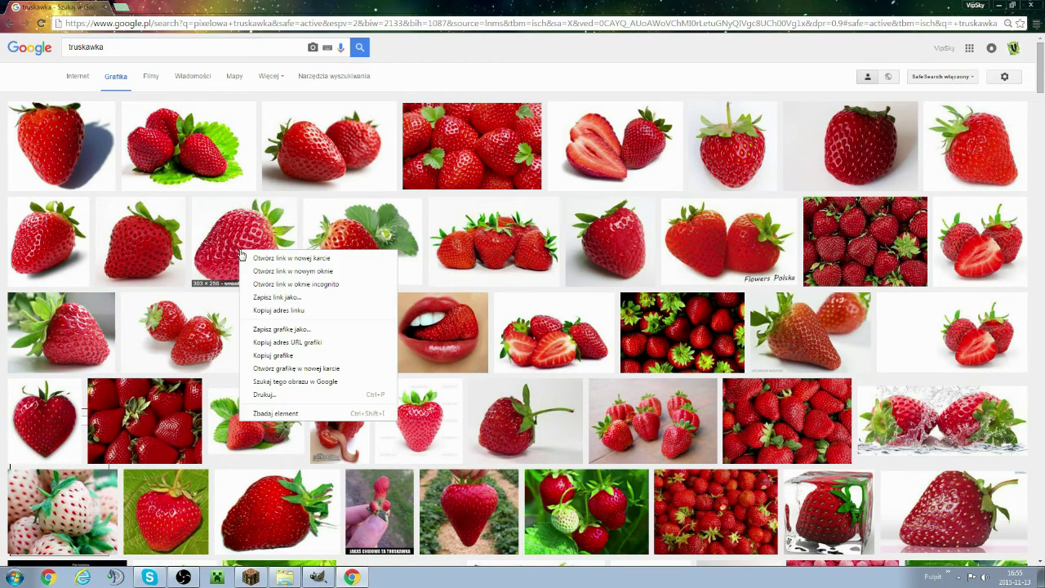
{"action": "left_click", "coordinate": [280, 341]}
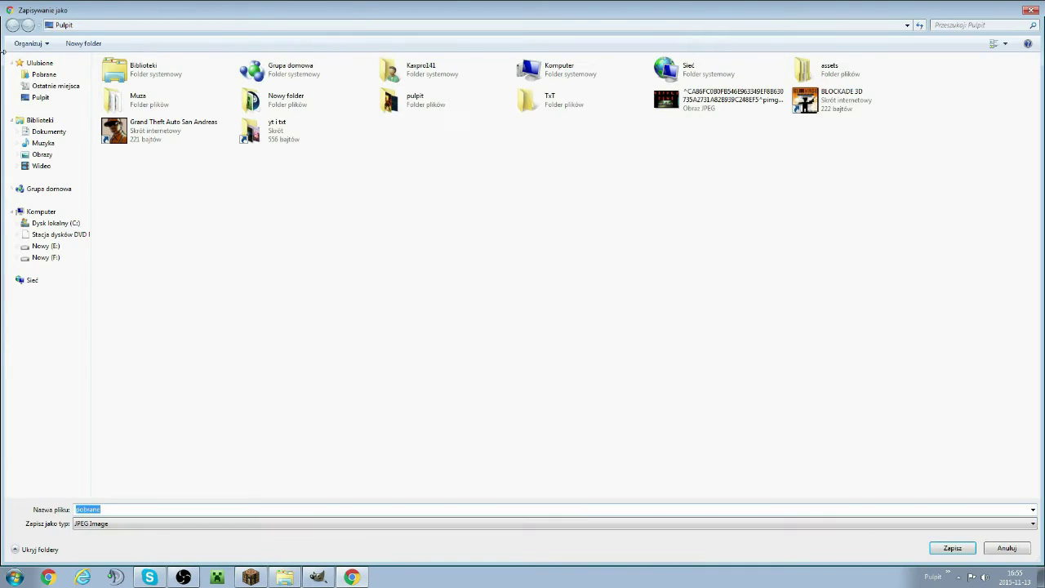
{"action": "left_click", "coordinate": [50, 98]}
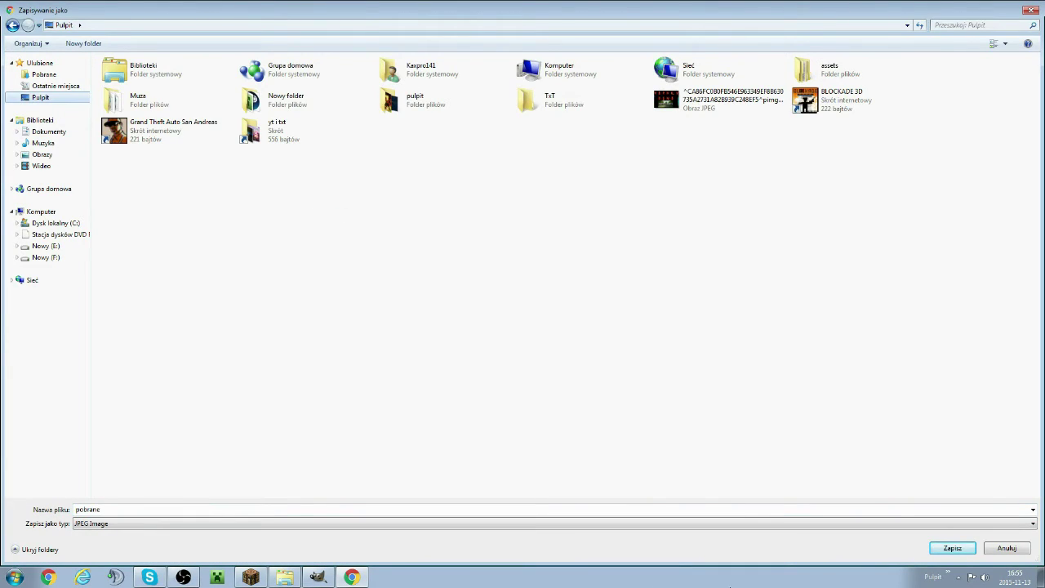
{"action": "left_click", "coordinate": [968, 552]}
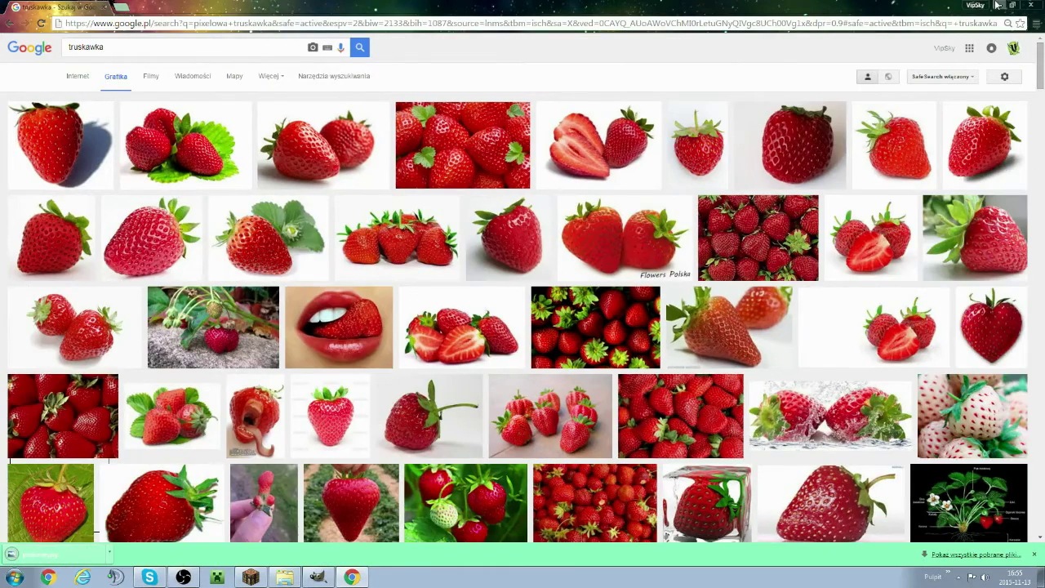
- Return to GIMP with the browser and folder windows minimized, and open the saved pobrane.jpg from the desktop
{"action": "left_click", "coordinate": [996, 5]}
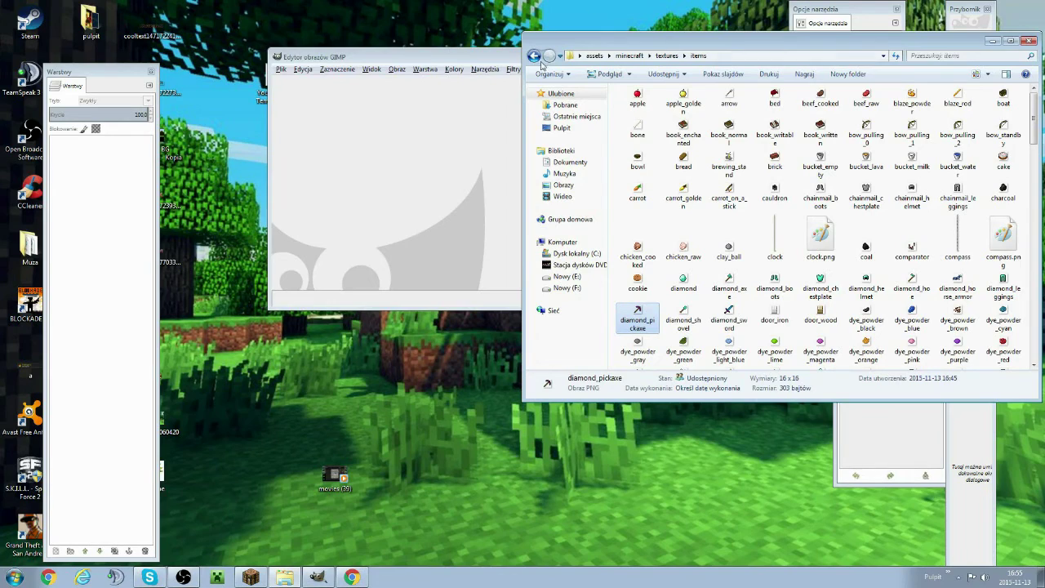
{"action": "left_click", "coordinate": [992, 42]}
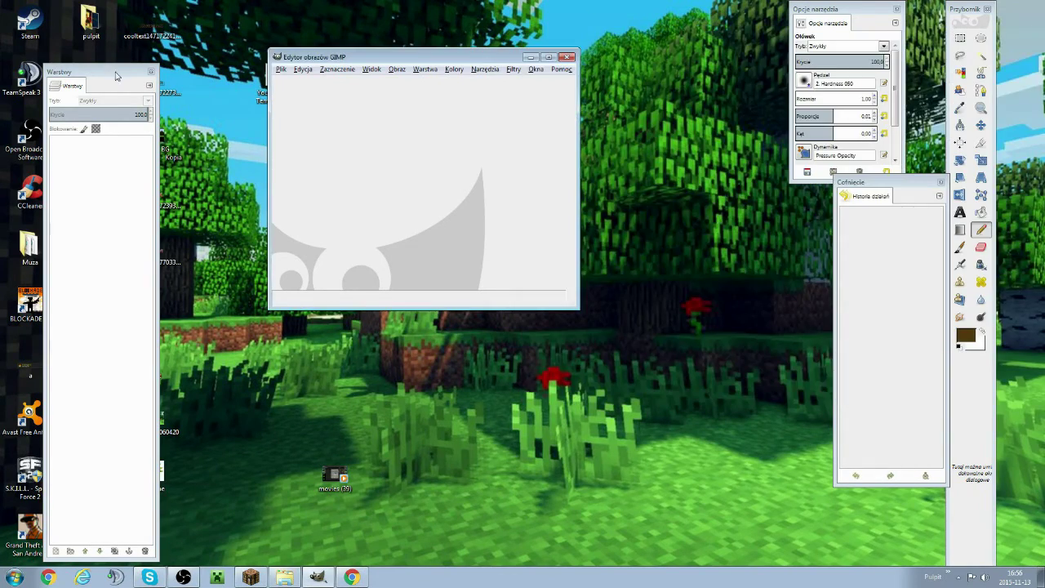
{"action": "left_click_drag", "start_coordinate": [98, 72], "coordinate": [592, 129]}
{"action": "left_click_drag", "start_coordinate": [124, 480], "coordinate": [357, 161]}
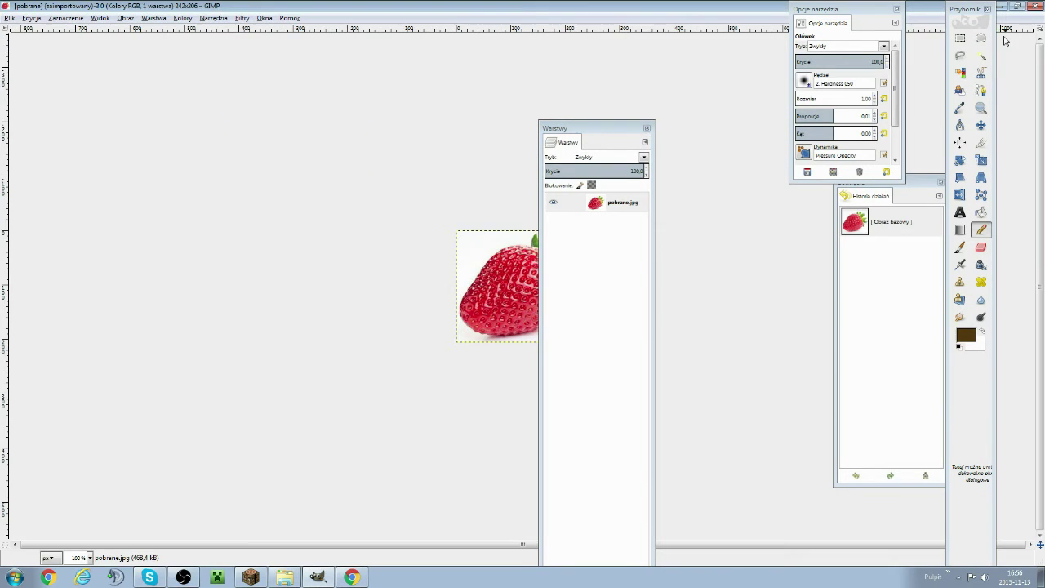
- Try to clear the white background around the strawberry using a Fuzzy Select selection, and revert the clearing
{"action": "left_click", "coordinate": [981, 55]}
{"action": "left_click_drag", "start_coordinate": [555, 129], "coordinate": [273, 208]}
{"action": "left_click", "coordinate": [473, 246]}
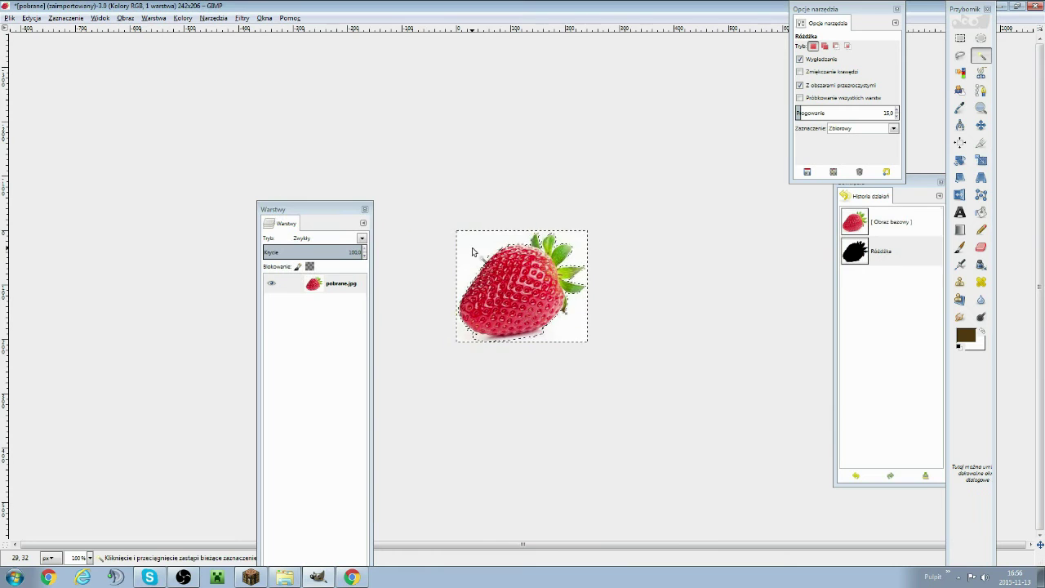
{"action": "key", "text": "Delete"}
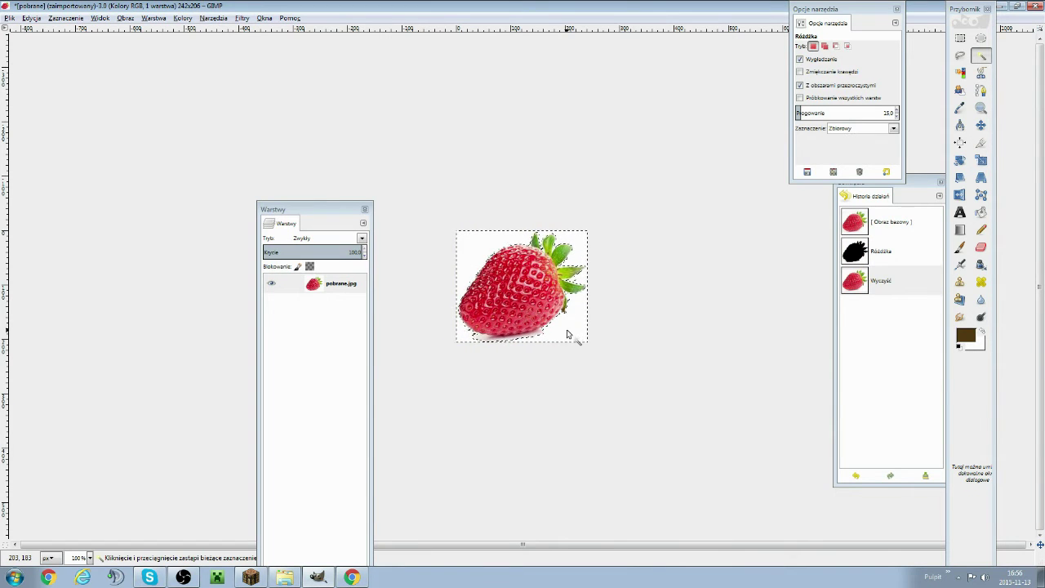
{"action": "left_click", "coordinate": [911, 251]}
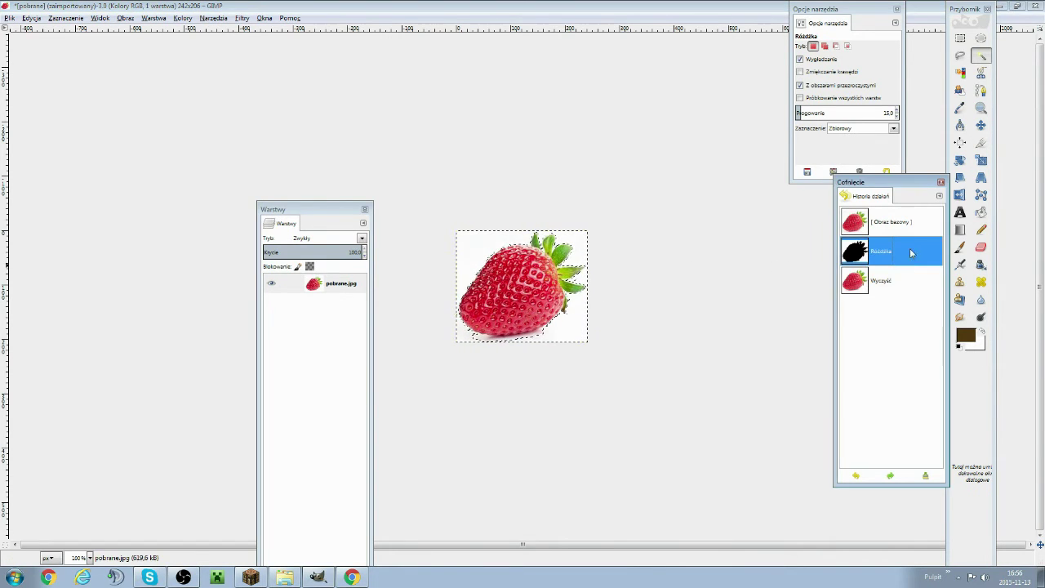
- Try to select the white background around the strawberry with Fuzzy Select at different thresholds and clear it
{"action": "double_click", "coordinate": [507, 310]}
{"action": "left_click_drag", "start_coordinate": [508, 310], "coordinate": [542, 285]}
{"action": "mouse_move", "coordinate": [479, 322]}
{"action": "left_mouse_down"}
{"action": "mouse_move", "coordinate": [469, 321]}
{"action": "mouse_move", "coordinate": [482, 307]}
{"action": "left_mouse_up"}
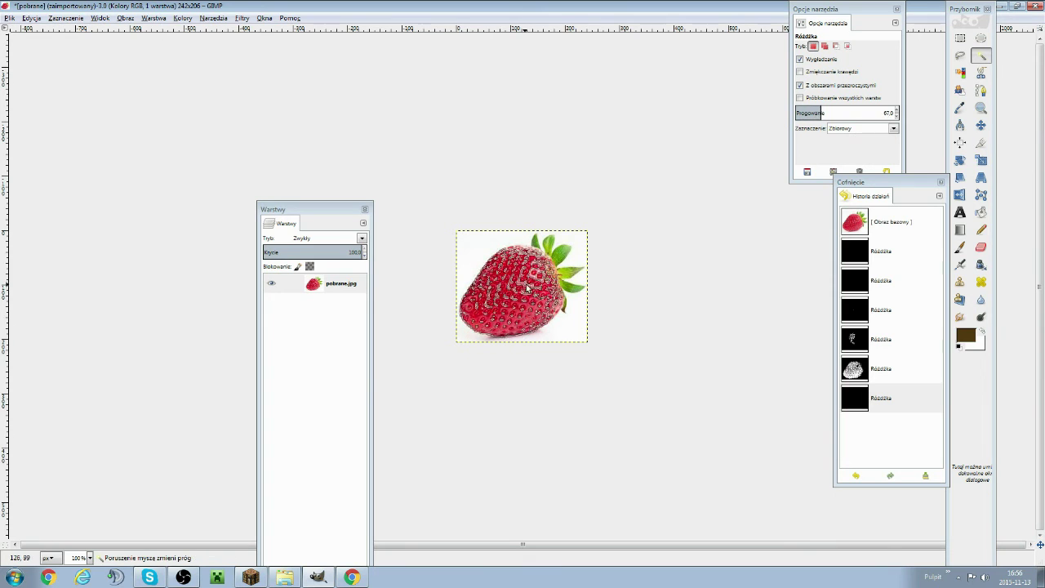
{"action": "left_click_drag", "start_coordinate": [588, 233], "coordinate": [470, 317]}
{"action": "left_click", "coordinate": [674, 303]}
{"action": "left_click", "coordinate": [560, 326]}
{"action": "left_click", "coordinate": [562, 328]}
{"action": "left_click", "coordinate": [550, 334]}
{"action": "key", "text": "shift"}
{"action": "left_click", "coordinate": [545, 334], "text": "shift"}
{"action": "left_click", "coordinate": [538, 334], "text": "shift"}
{"action": "left_click", "coordinate": [538, 333], "text": "shift"}
{"action": "mouse_move", "coordinate": [545, 334]}
{"action": "left_mouse_down"}
{"action": "mouse_move", "coordinate": [664, 392]}
{"action": "mouse_move", "coordinate": [542, 382]}
{"action": "mouse_move", "coordinate": [515, 349]}
{"action": "mouse_move", "coordinate": [550, 338]}
{"action": "left_mouse_up"}
{"action": "key", "text": "Delete"}
{"action": "key", "text": "Delete"}
{"action": "key", "text": "Delete"}
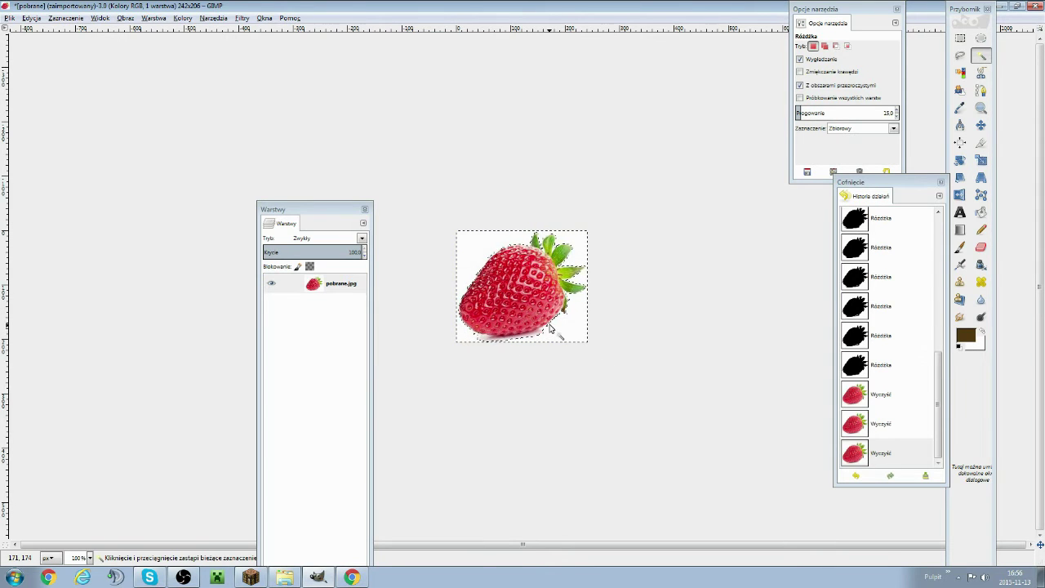
- Close the strawberry image without saving, then open apple_golden.png from the items folder maximized, with the Layers window moved off the apple
{"action": "key", "text": "ctrl+w"}
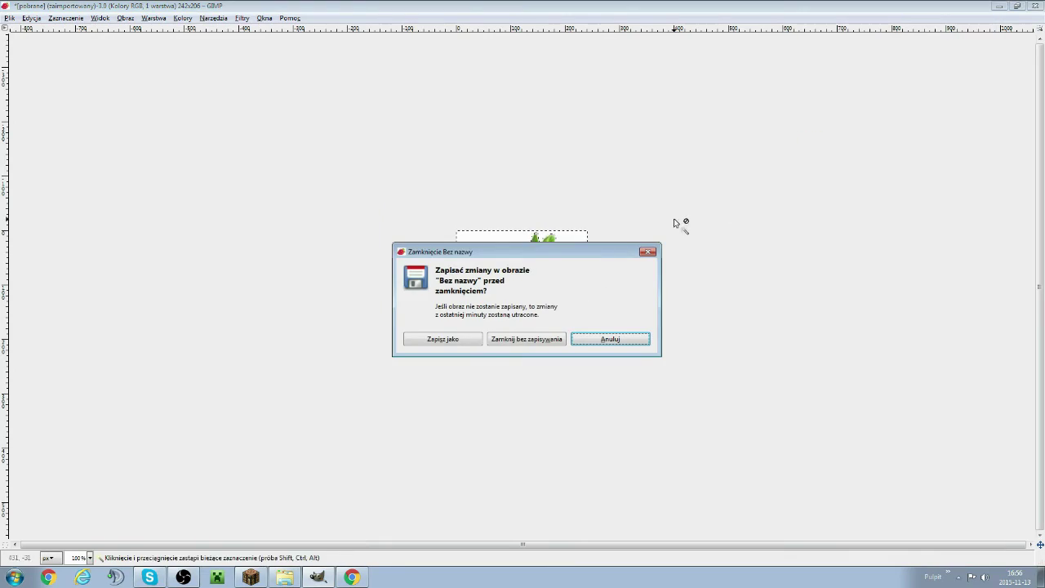
{"action": "left_click", "coordinate": [508, 343]}
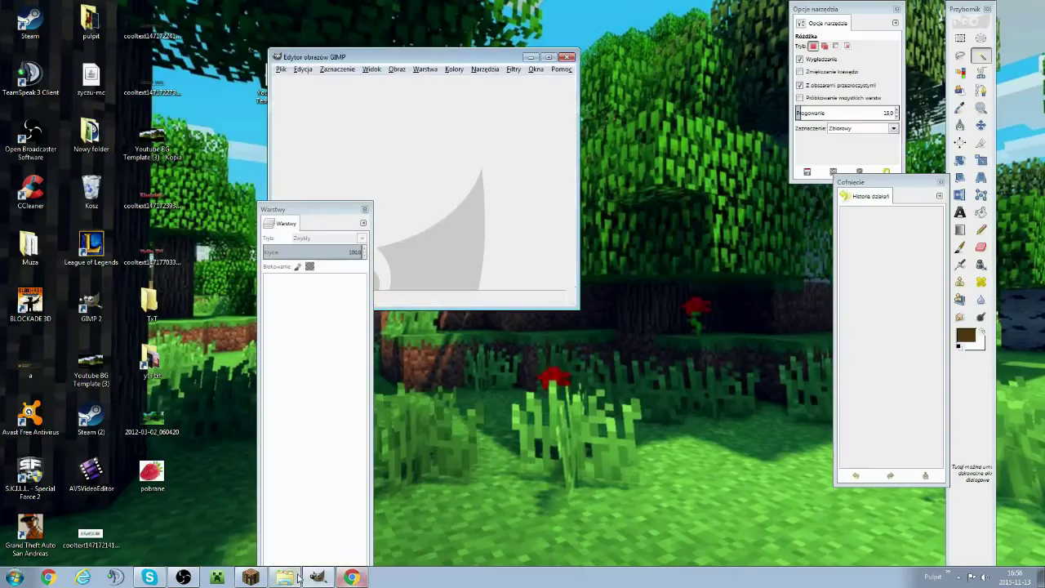
{"action": "left_click", "coordinate": [287, 577]}
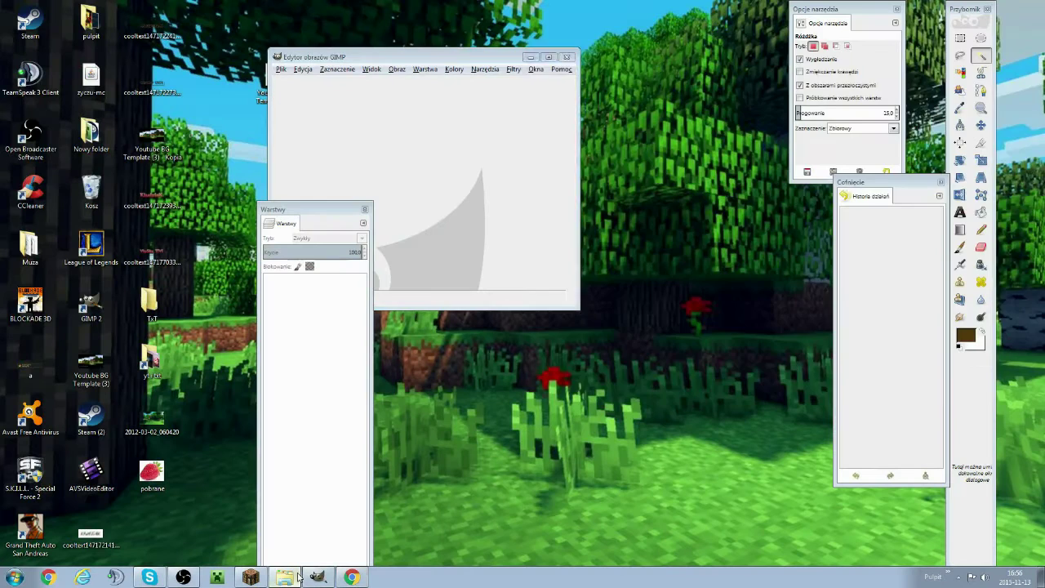
{"action": "left_click_drag", "start_coordinate": [683, 100], "coordinate": [475, 160]}
{"action": "left_click", "coordinate": [549, 57]}
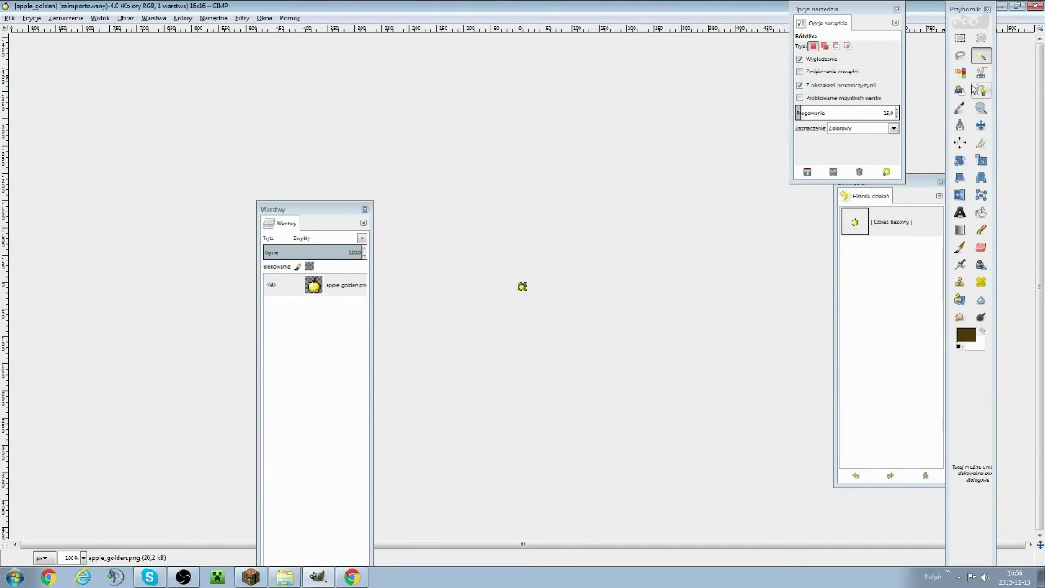
{"action": "left_click", "coordinate": [981, 107]}
{"action": "left_click_drag", "start_coordinate": [514, 280], "coordinate": [535, 298]}
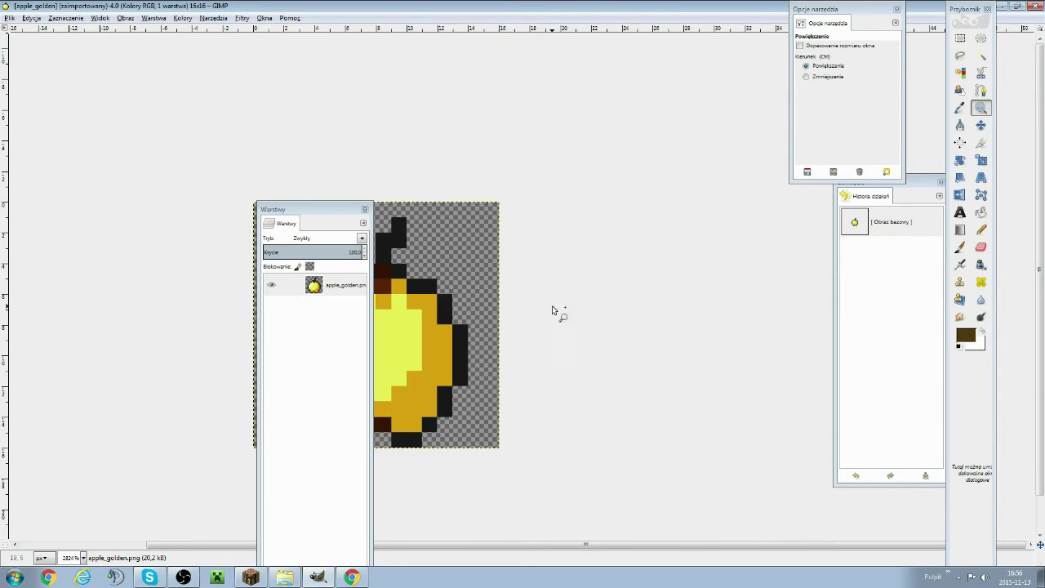
{"action": "mouse_move", "coordinate": [321, 217]}
{"action": "left_mouse_down"}
{"action": "mouse_move", "coordinate": [706, 282]}
{"action": "mouse_move", "coordinate": [720, 313]}
{"action": "left_mouse_up"}
{"action": "left_click", "coordinate": [981, 229]}
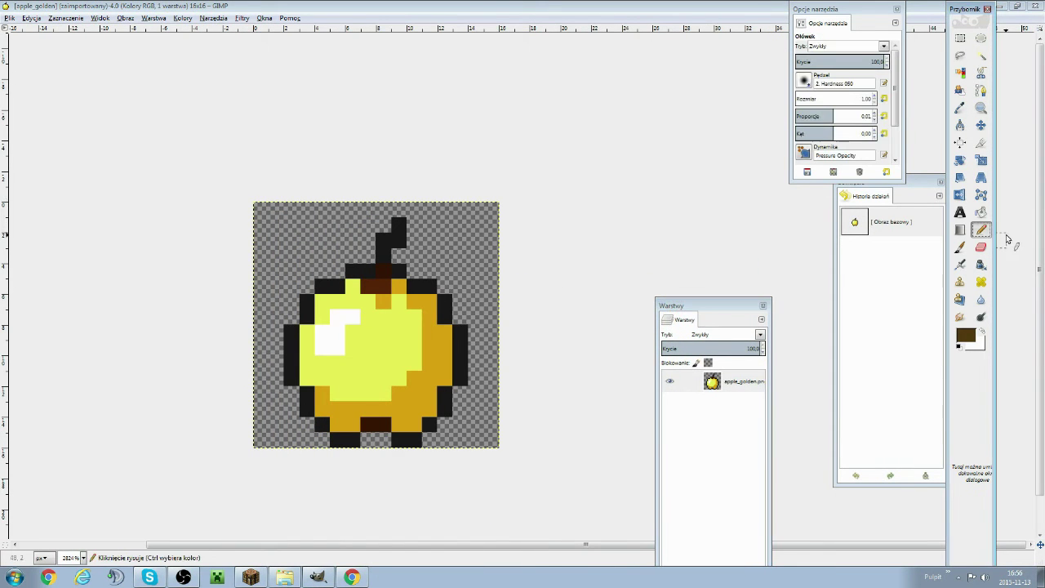
{"action": "left_click", "coordinate": [966, 334]}
{"action": "left_click", "coordinate": [578, 435]}
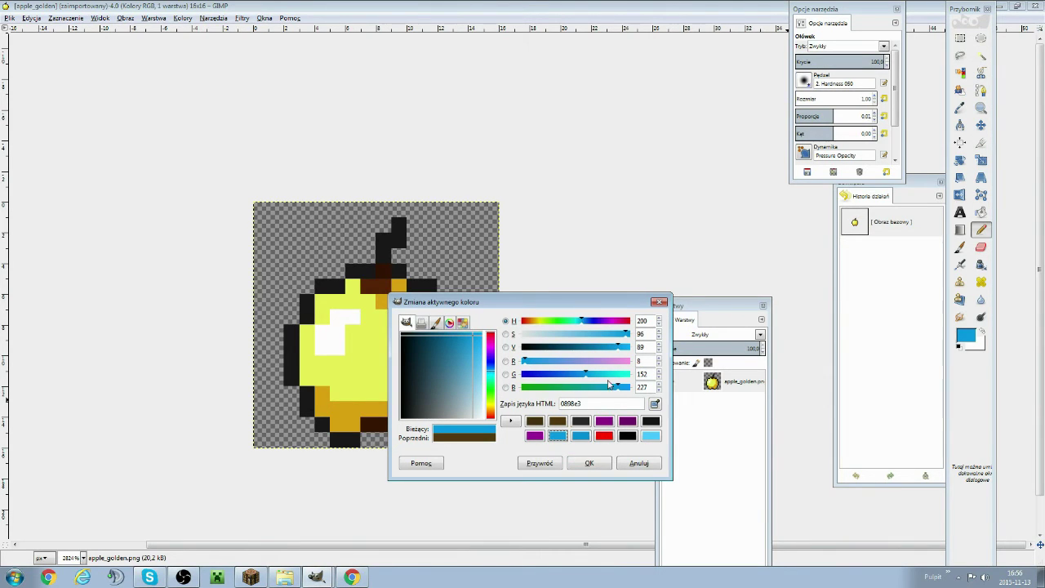
{"action": "left_click_drag", "start_coordinate": [601, 319], "coordinate": [613, 320]}
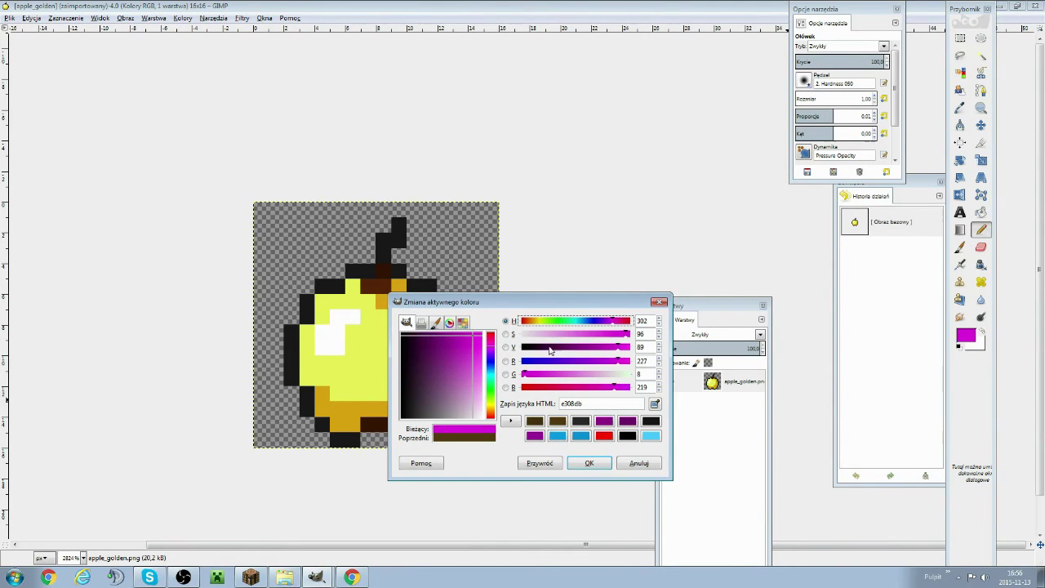
{"action": "left_click_drag", "start_coordinate": [559, 362], "coordinate": [540, 321]}
{"action": "left_click", "coordinate": [537, 321]}
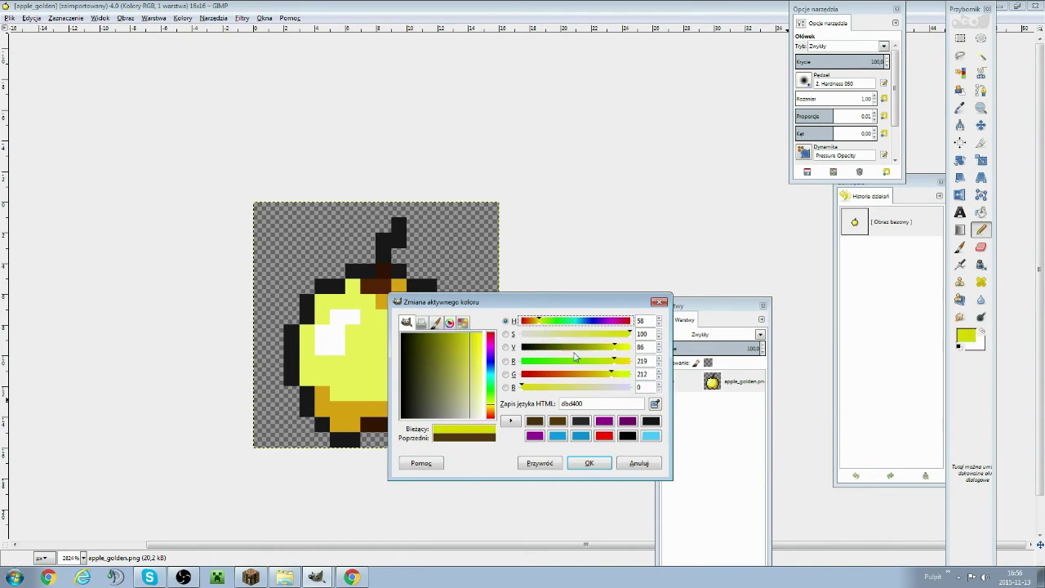
{"action": "left_click", "coordinate": [638, 459]}
- Swap the foreground to white and try a single Pencil pixel on the apple's yellow body
{"action": "key", "text": "x"}
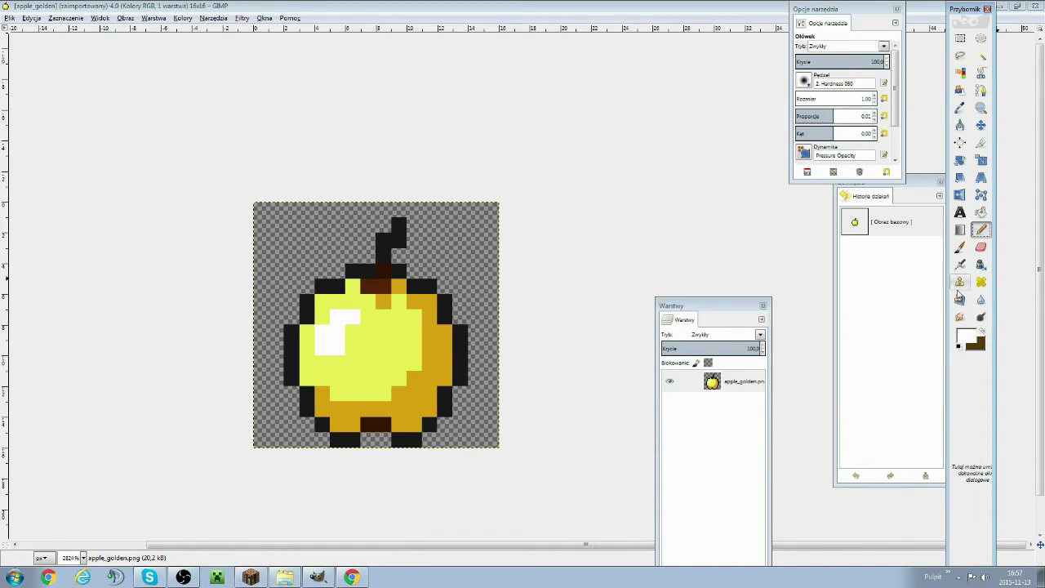
{"action": "left_click", "coordinate": [960, 90]}
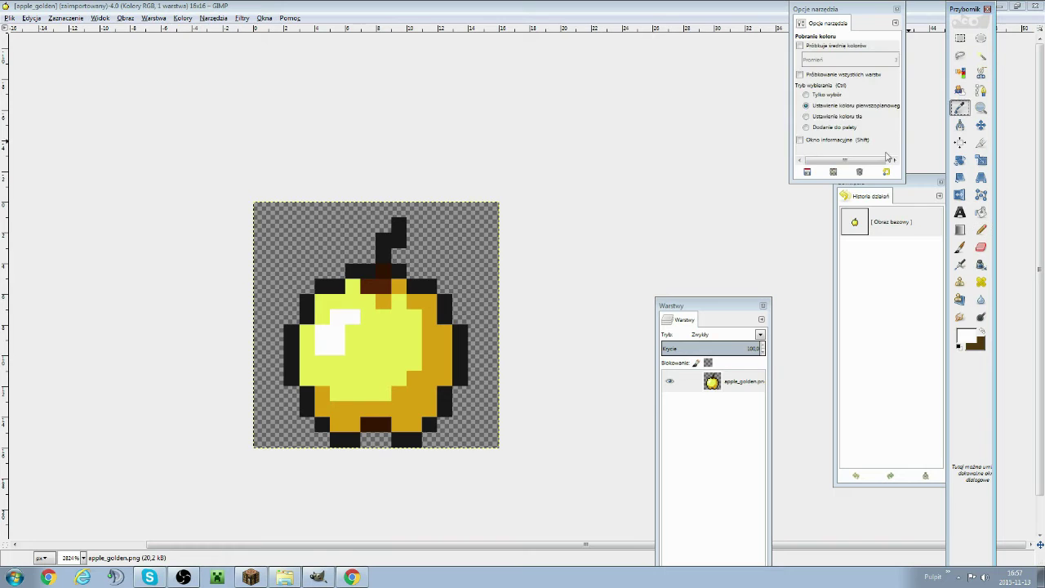
{"action": "left_click", "coordinate": [980, 229]}
{"action": "left_click", "coordinate": [397, 347]}
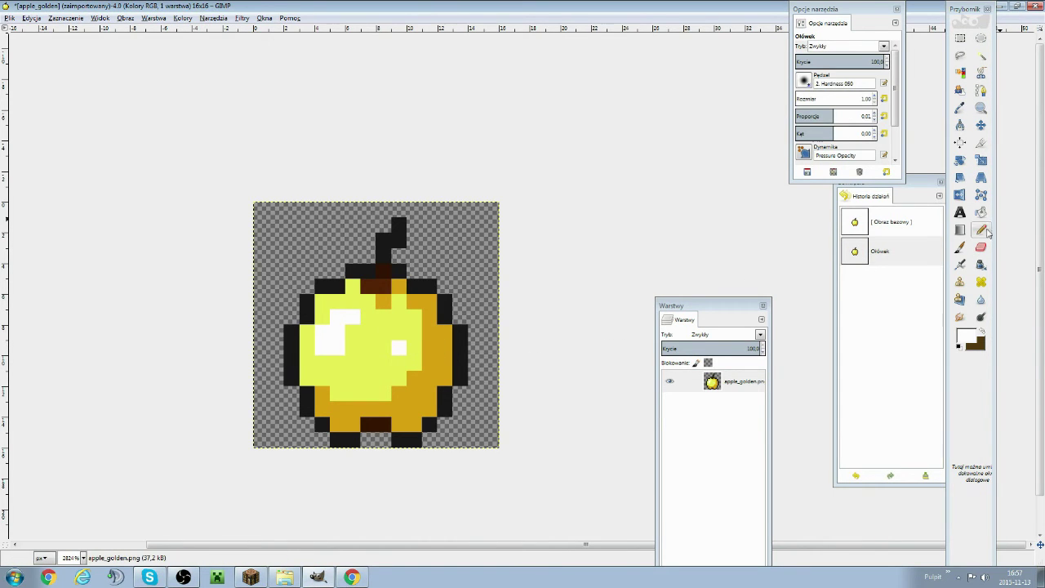
- Sample the apple's light yellow and pencil over all the white pixels on its body
{"action": "left_click", "coordinate": [959, 107]}
{"action": "left_click", "coordinate": [405, 311]}
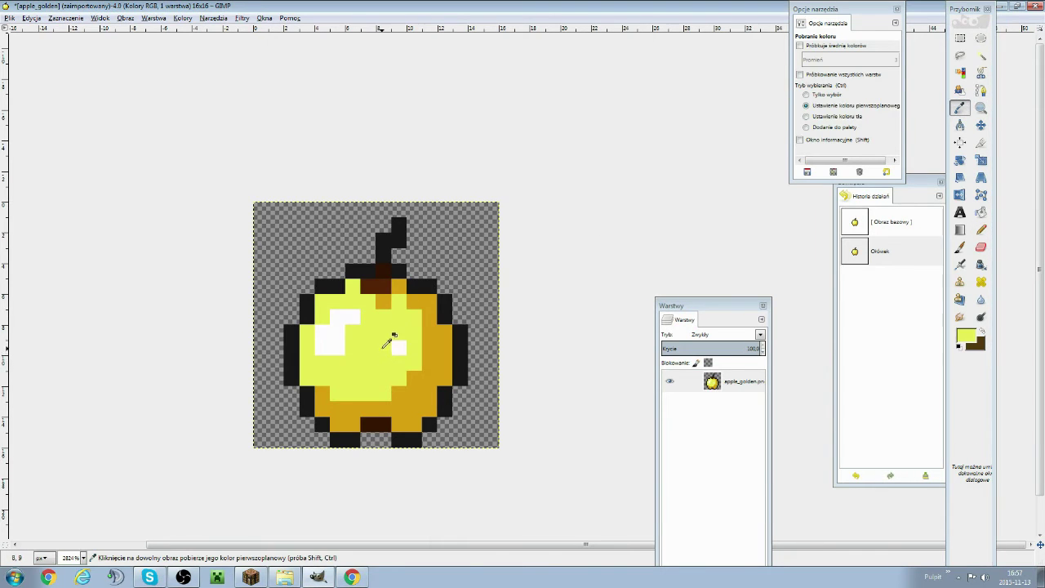
{"action": "left_click", "coordinate": [985, 234]}
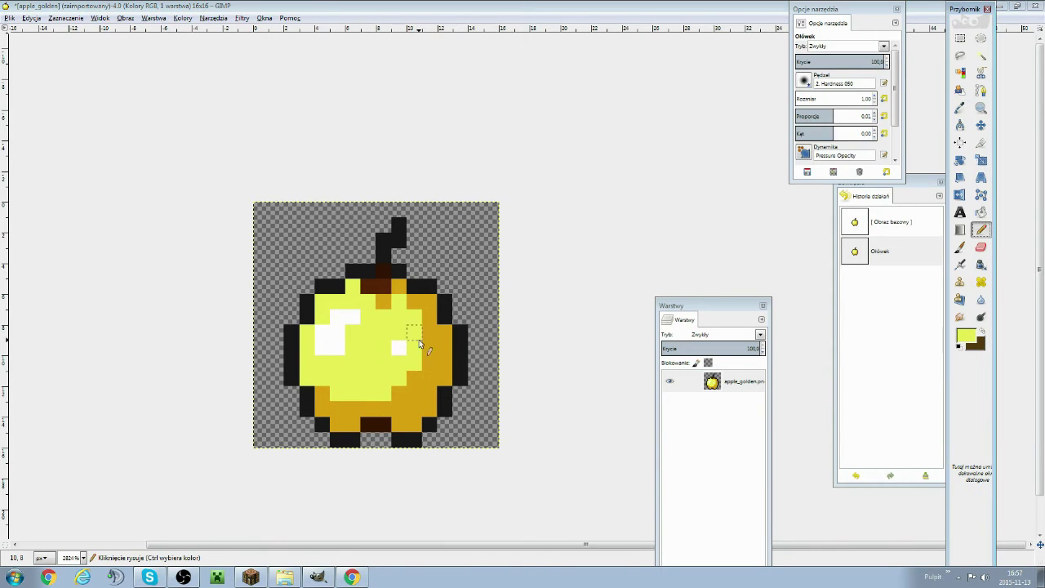
{"action": "left_click", "coordinate": [399, 348]}
{"action": "mouse_move", "coordinate": [354, 331]}
{"action": "left_mouse_down"}
{"action": "mouse_move", "coordinate": [332, 343]}
{"action": "mouse_move", "coordinate": [341, 351]}
{"action": "left_mouse_up"}
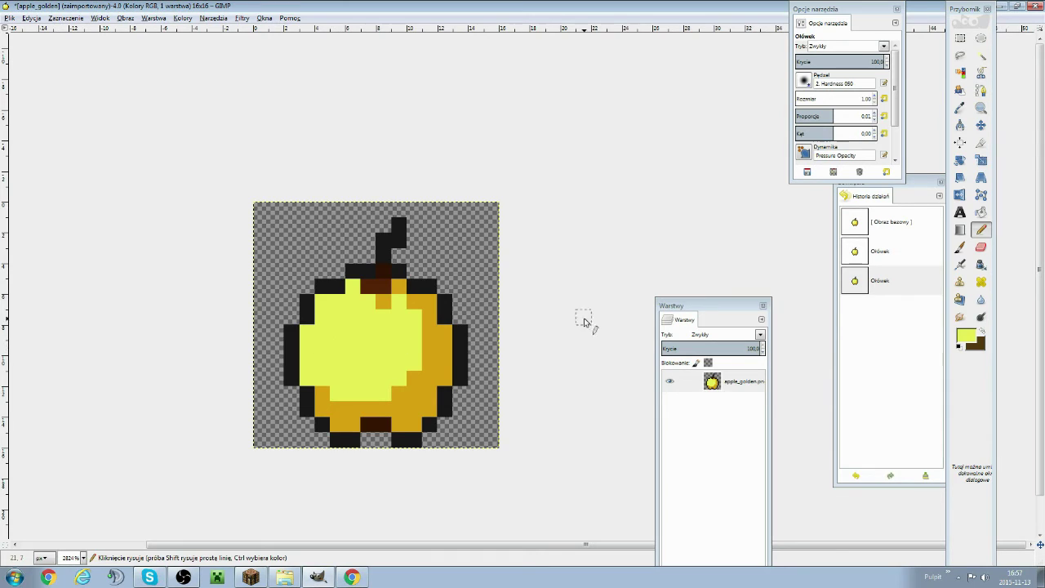
- Reset the colours to default black and white, and swap them so white is the foreground
{"action": "left_click", "coordinate": [958, 352]}
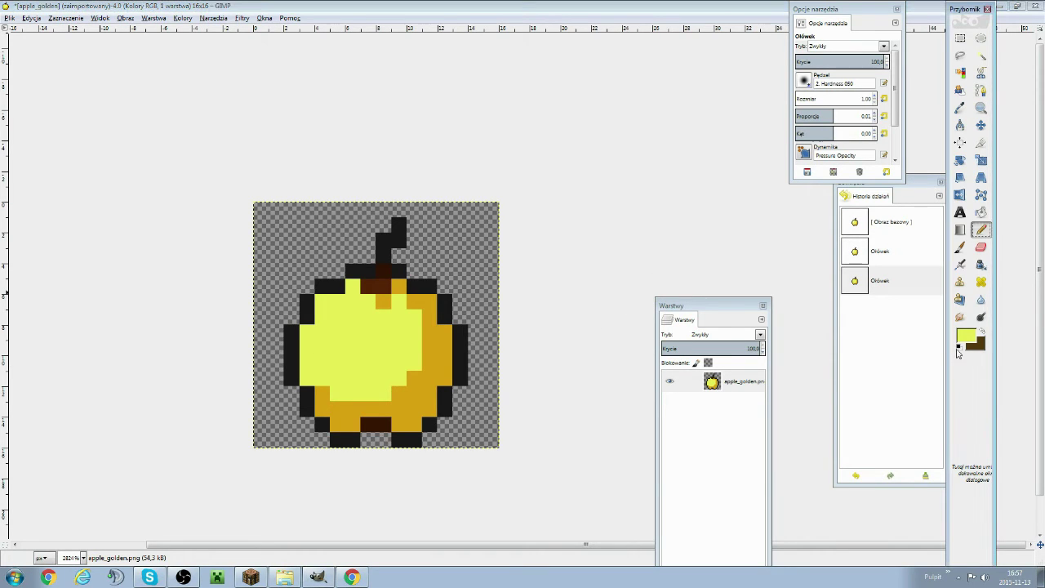
{"action": "left_click", "coordinate": [959, 347]}
{"action": "left_click", "coordinate": [983, 332]}
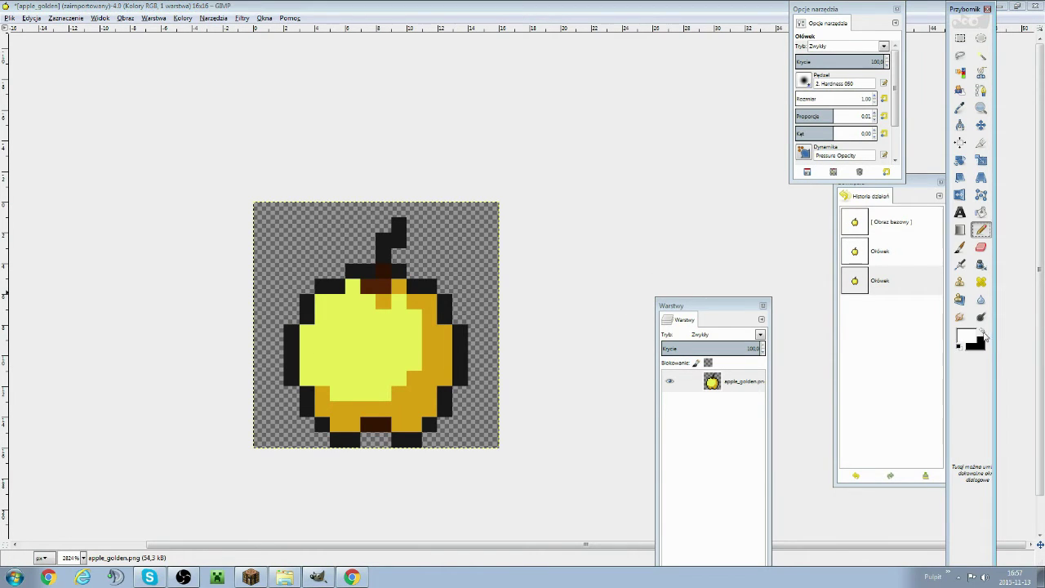
- Try a white L-shaped pixel outline in the middle of the apple, and undo those Pencil strokes
{"action": "left_click", "coordinate": [353, 335]}
{"action": "left_click", "coordinate": [349, 348]}
{"action": "left_click", "coordinate": [355, 361]}
{"action": "left_click", "coordinate": [369, 364]}
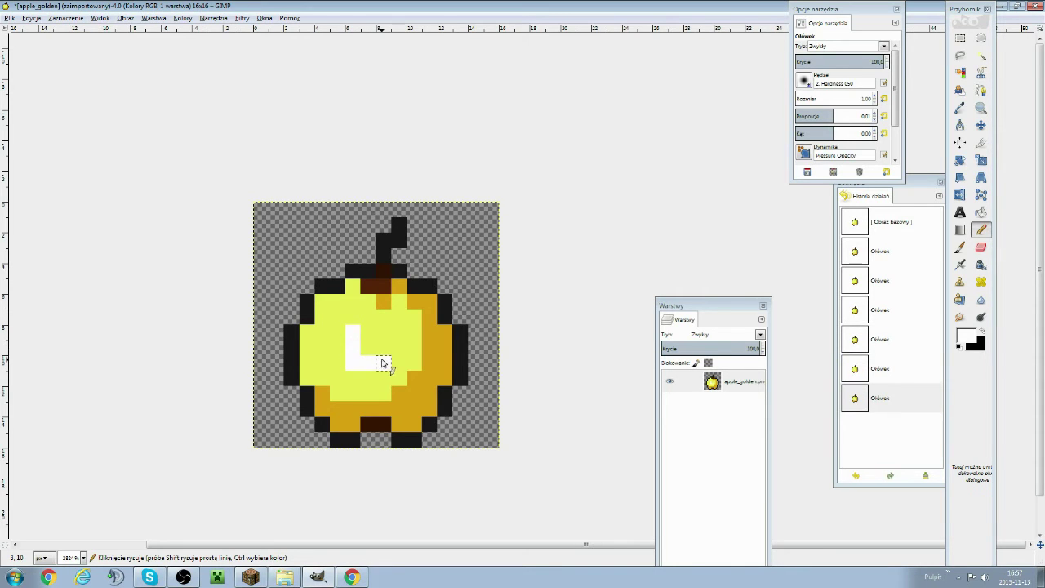
{"action": "key", "text": "ctrl+z"}
{"action": "key", "text": "ctrl+z"}
{"action": "key", "text": "ctrl+z"}
{"action": "key", "text": "ctrl+z"}
- Pencil two white square eyes on the apple's upper half, each 3 by 3 pixels with the centre pixel left open
{"action": "mouse_move", "coordinate": [338, 333]}
{"action": "left_mouse_down"}
{"action": "mouse_move", "coordinate": [342, 361]}
{"action": "mouse_move", "coordinate": [367, 367]}
{"action": "mouse_move", "coordinate": [360, 332]}
{"action": "mouse_move", "coordinate": [337, 333]}
{"action": "mouse_move", "coordinate": [363, 318]}
{"action": "mouse_move", "coordinate": [364, 345]}
{"action": "mouse_move", "coordinate": [338, 331]}
{"action": "left_mouse_up"}
{"action": "left_click", "coordinate": [360, 333]}
{"action": "key", "text": "ctrl+z"}
{"action": "key", "text": "ctrl+z"}
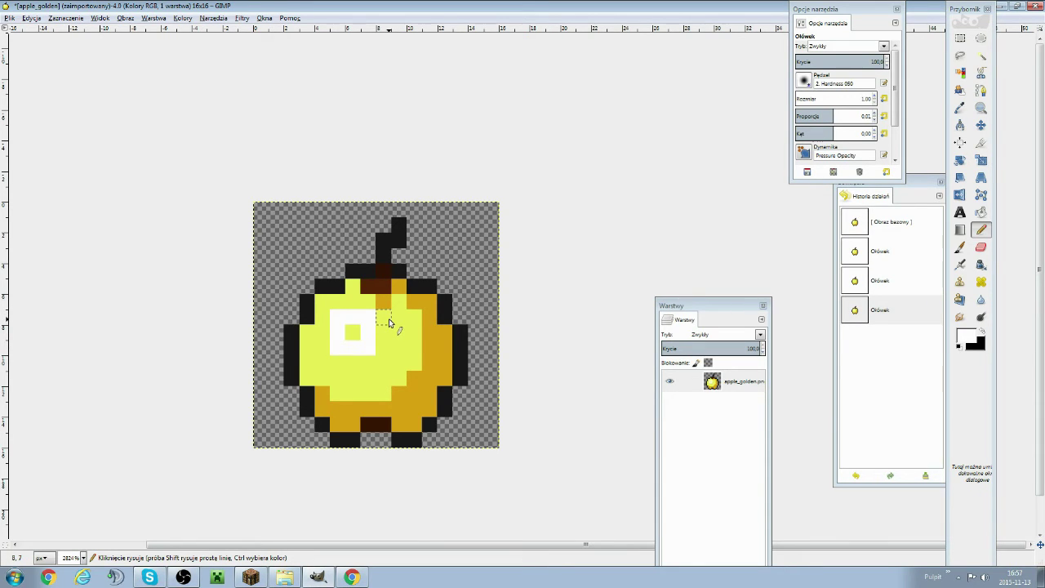
{"action": "left_click_drag", "start_coordinate": [405, 360], "coordinate": [426, 366]}
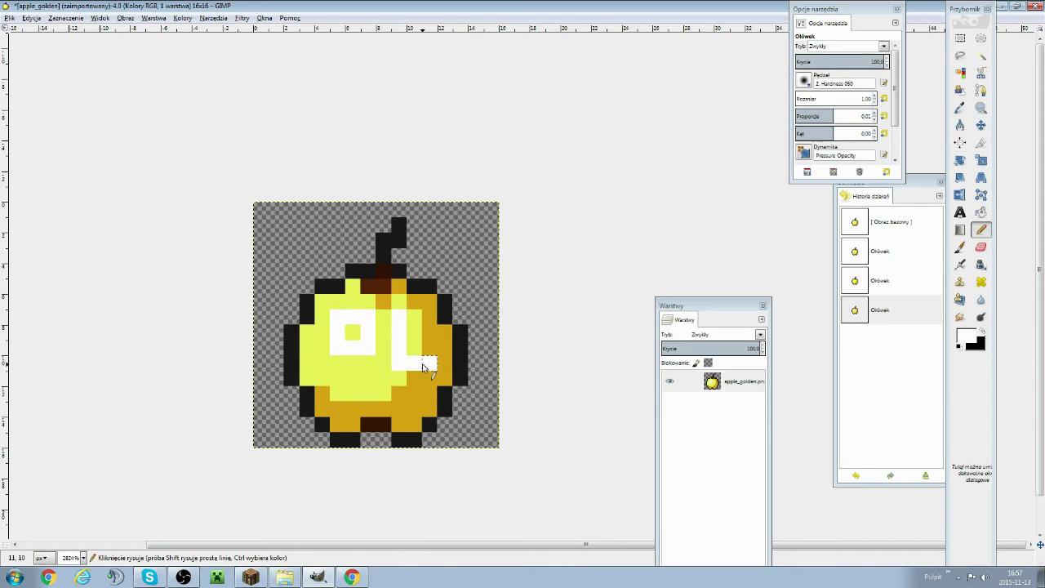
{"action": "key", "text": "ctrl+z"}
{"action": "mouse_move", "coordinate": [401, 327]}
{"action": "left_mouse_down"}
{"action": "mouse_move", "coordinate": [435, 347]}
{"action": "mouse_move", "coordinate": [428, 313]}
{"action": "mouse_move", "coordinate": [433, 320]}
{"action": "mouse_move", "coordinate": [437, 312]}
{"action": "mouse_move", "coordinate": [406, 324]}
{"action": "mouse_move", "coordinate": [398, 342]}
{"action": "mouse_move", "coordinate": [423, 351]}
{"action": "mouse_move", "coordinate": [414, 317]}
{"action": "left_mouse_up"}
{"action": "key", "text": "ctrl+z"}
{"action": "left_click", "coordinate": [401, 345]}
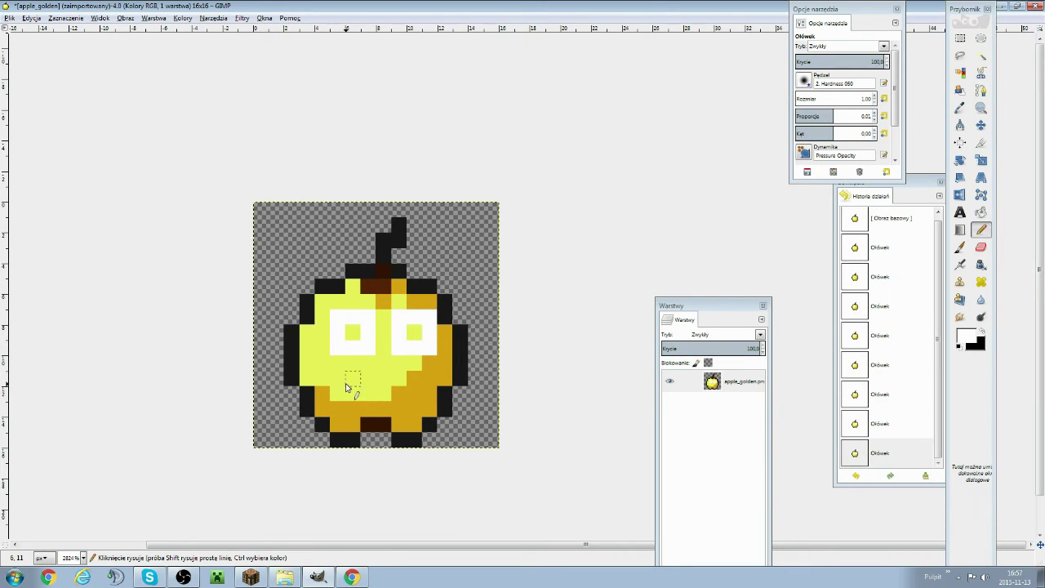
- Pencil a white smile with raised corners on the apple below the two eyes
{"action": "mouse_move", "coordinate": [340, 386]}
{"action": "left_mouse_down"}
{"action": "mouse_move", "coordinate": [368, 397]}
{"action": "mouse_move", "coordinate": [400, 388]}
{"action": "left_mouse_up"}
{"action": "left_click", "coordinate": [403, 380]}
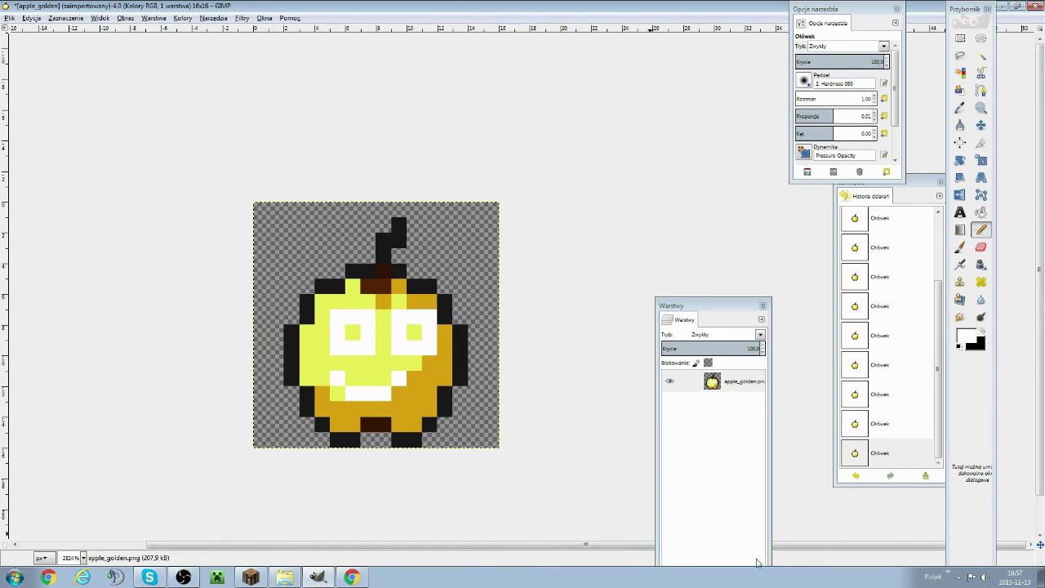
{"action": "key", "text": "ctrl+z"}
{"action": "left_click", "coordinate": [415, 378]}
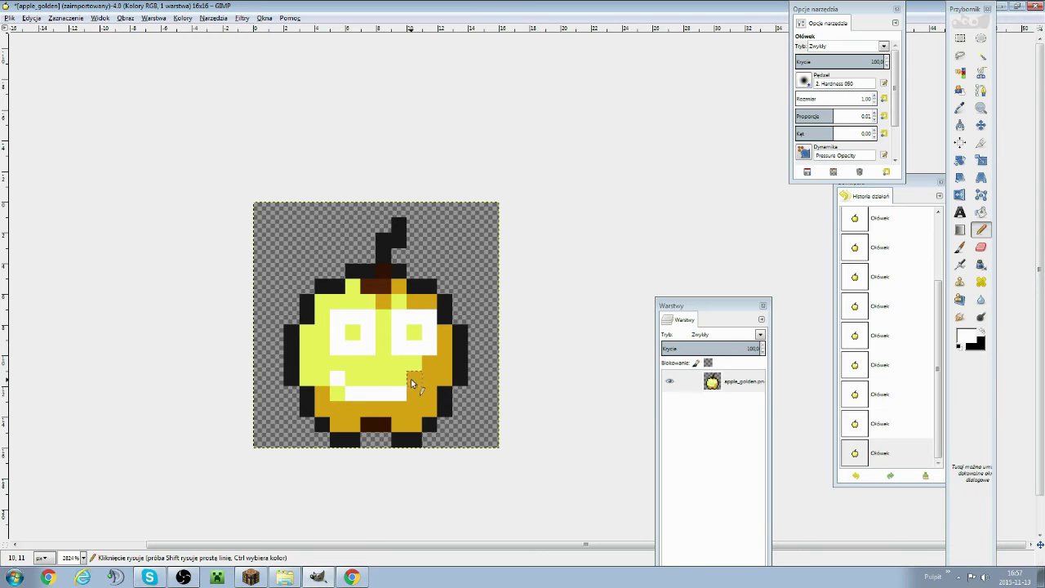
- Swap the foreground to black and pencil a one-pixel pupil in the centre of each eye
{"action": "left_click", "coordinate": [983, 332]}
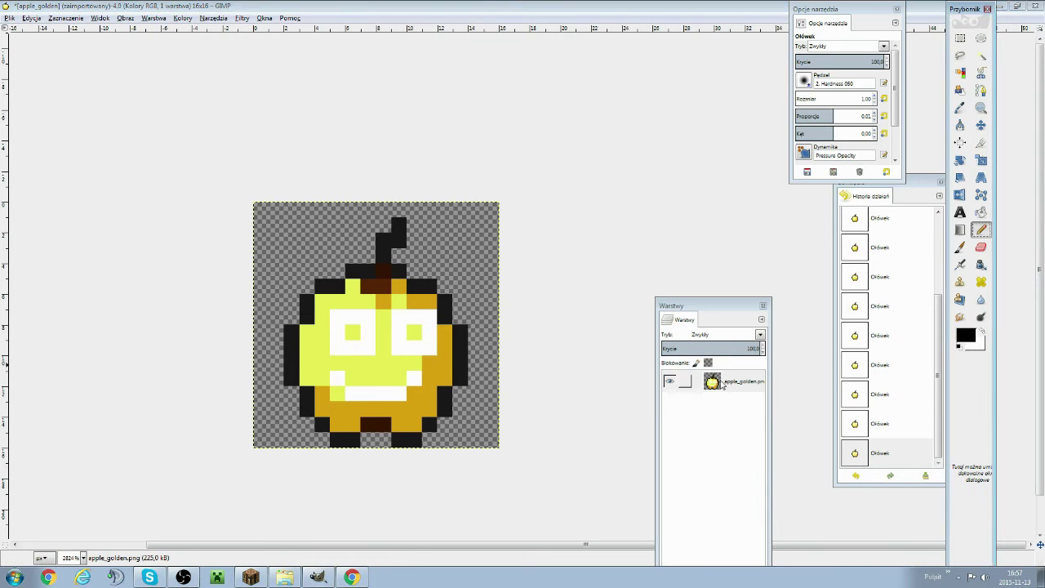
{"action": "left_click", "coordinate": [414, 332]}
{"action": "left_click", "coordinate": [351, 331]}
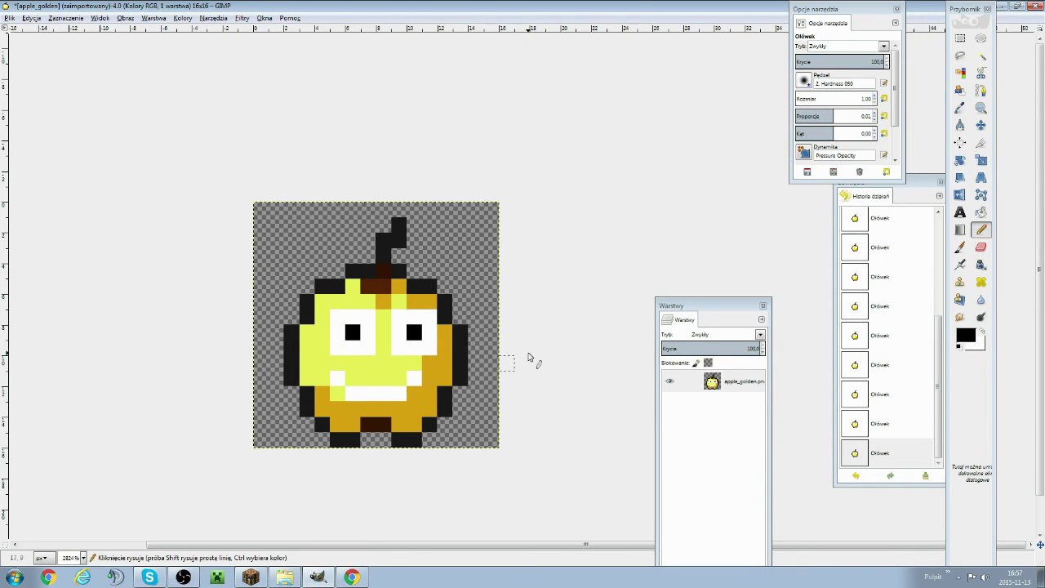
- Export the edited apple over the original apple_golden.png, and close the image without saving
{"action": "right_click", "coordinate": [18, 279]}
{"action": "left_click", "coordinate": [321, 323]}
{"action": "right_click", "coordinate": [337, 322]}
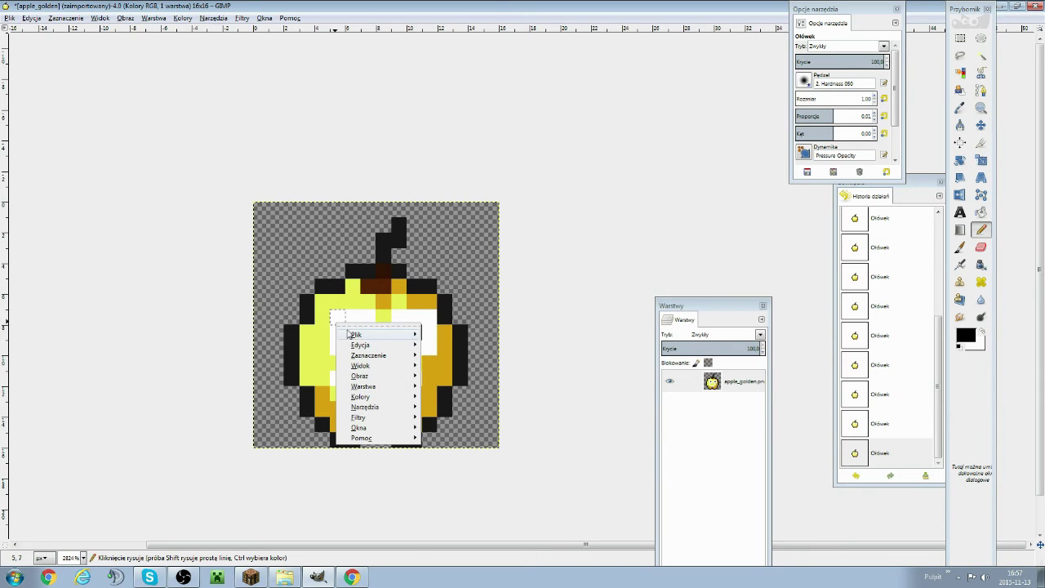
{"action": "mouse_move", "coordinate": [355, 334]}
{"action": "left_click", "coordinate": [457, 463]}
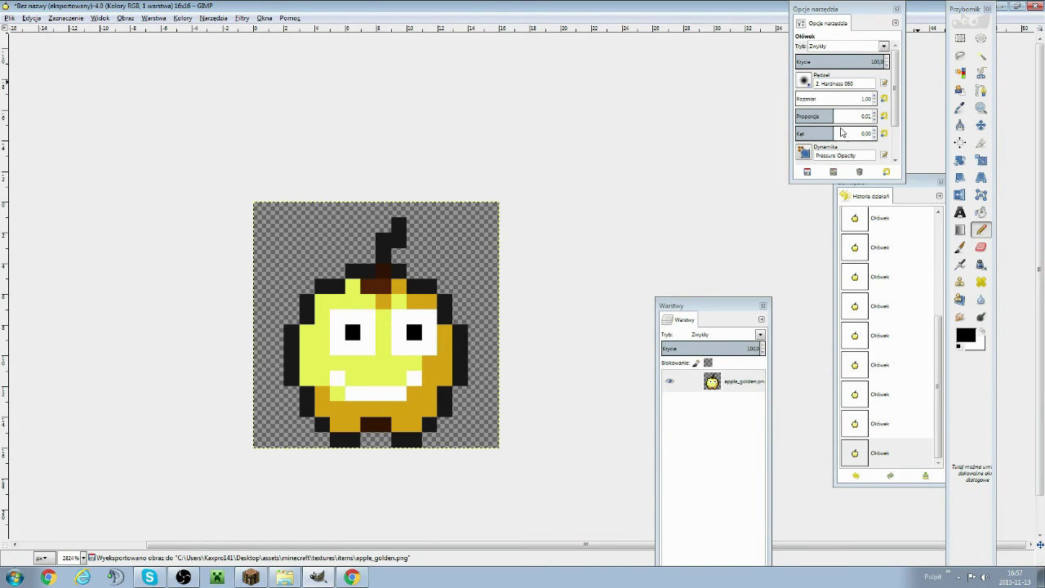
{"action": "key", "text": "ctrl+w"}
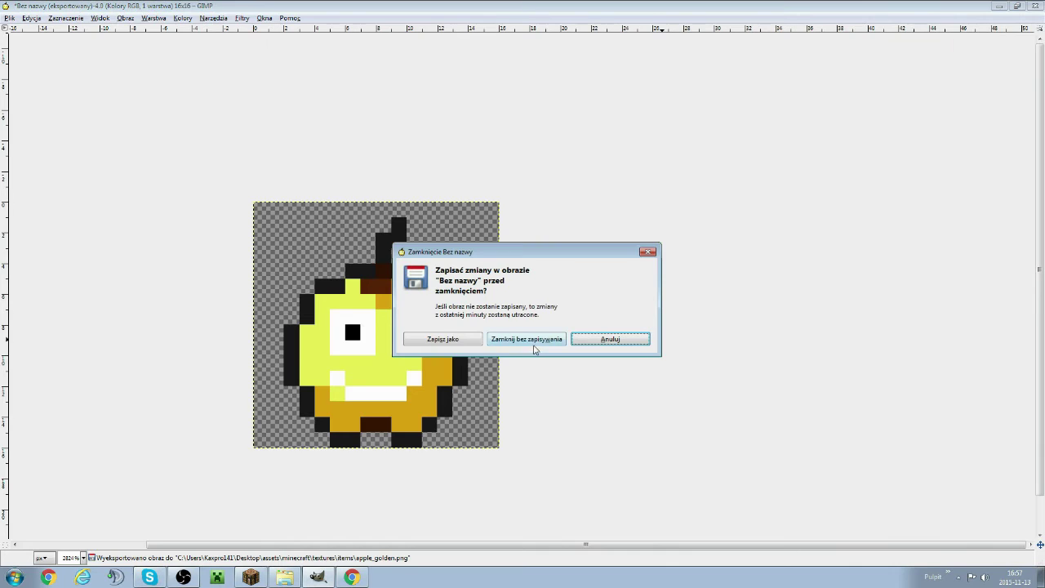
{"action": "left_click", "coordinate": [539, 339]}
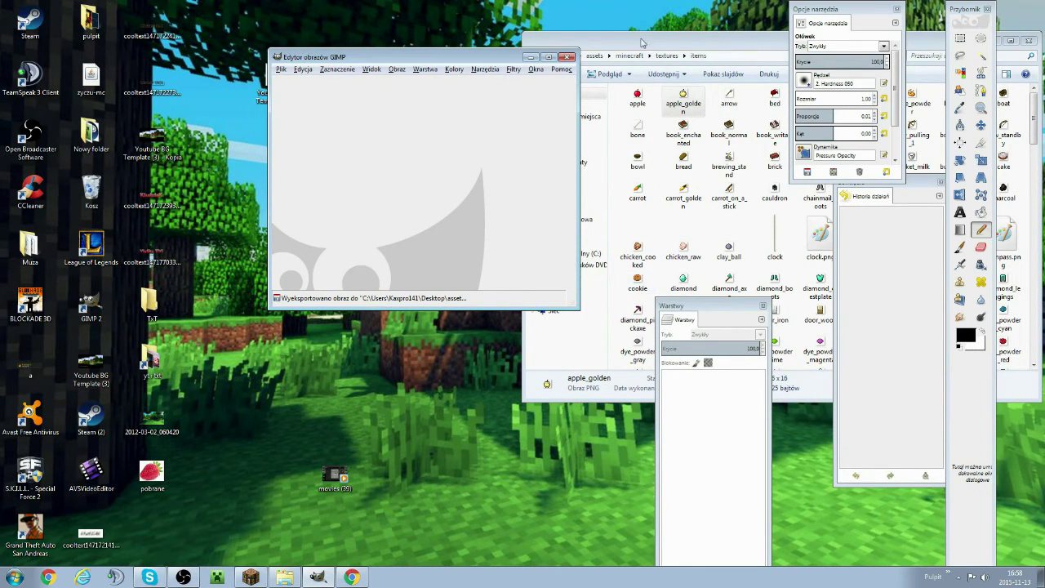
- Open the icons image from the textures gui folder in GIMP, with the image window maximized
{"action": "left_click", "coordinate": [642, 42]}
{"action": "left_click", "coordinate": [533, 55]}
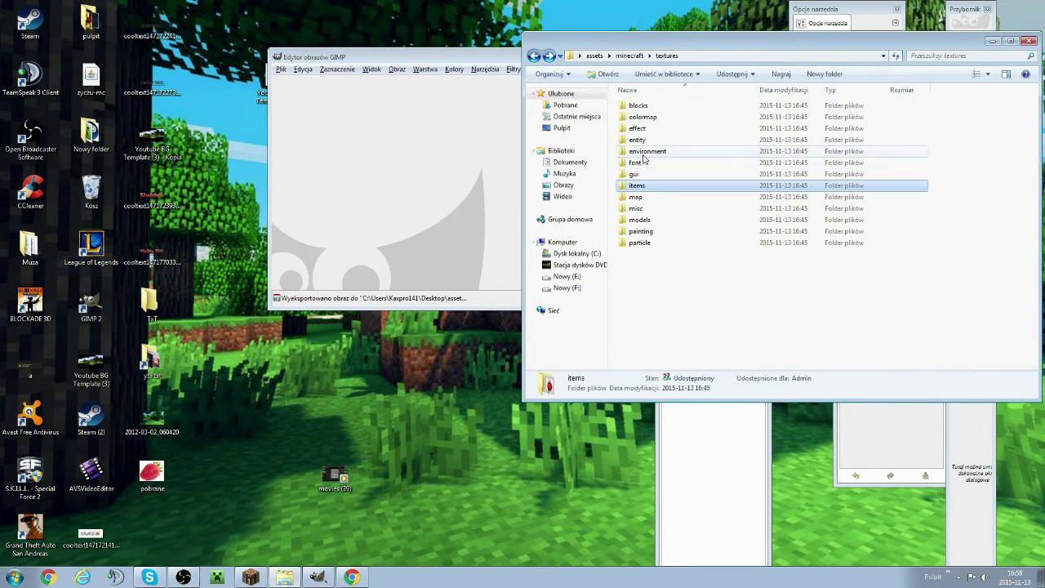
{"action": "double_click", "coordinate": [658, 174]}
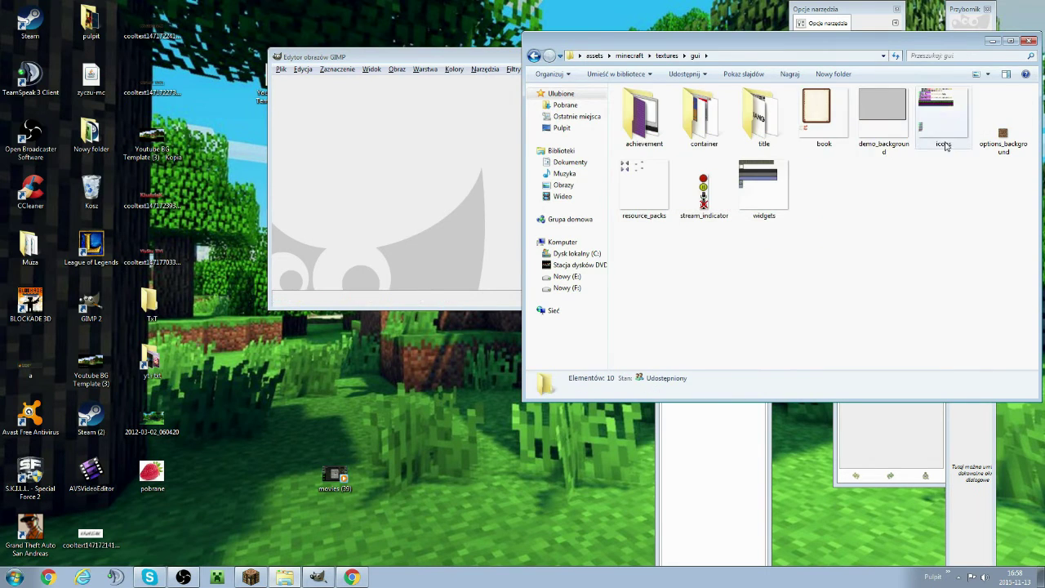
{"action": "left_click_drag", "start_coordinate": [944, 145], "coordinate": [492, 171]}
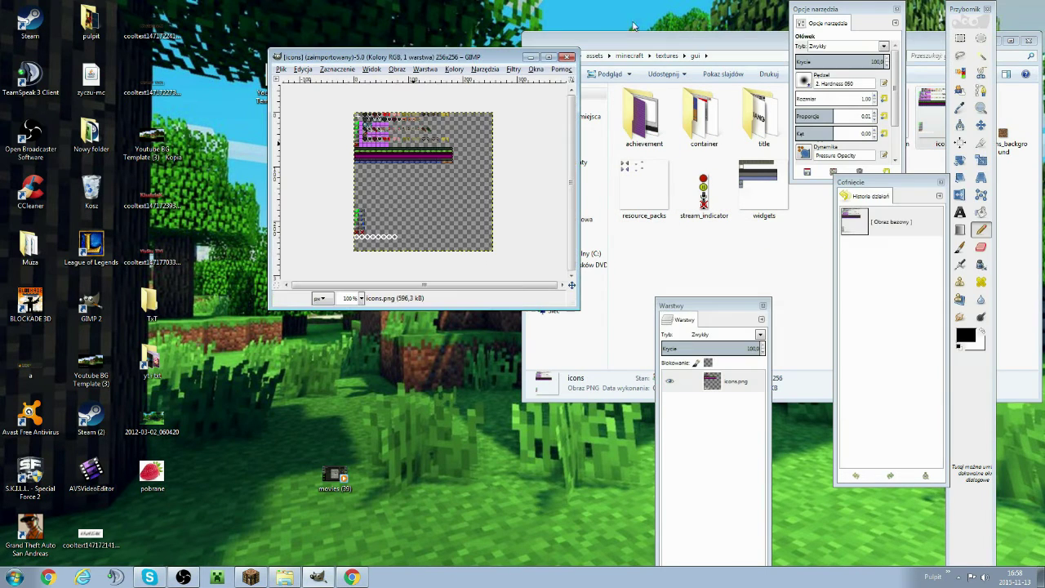
{"action": "left_click", "coordinate": [548, 56]}
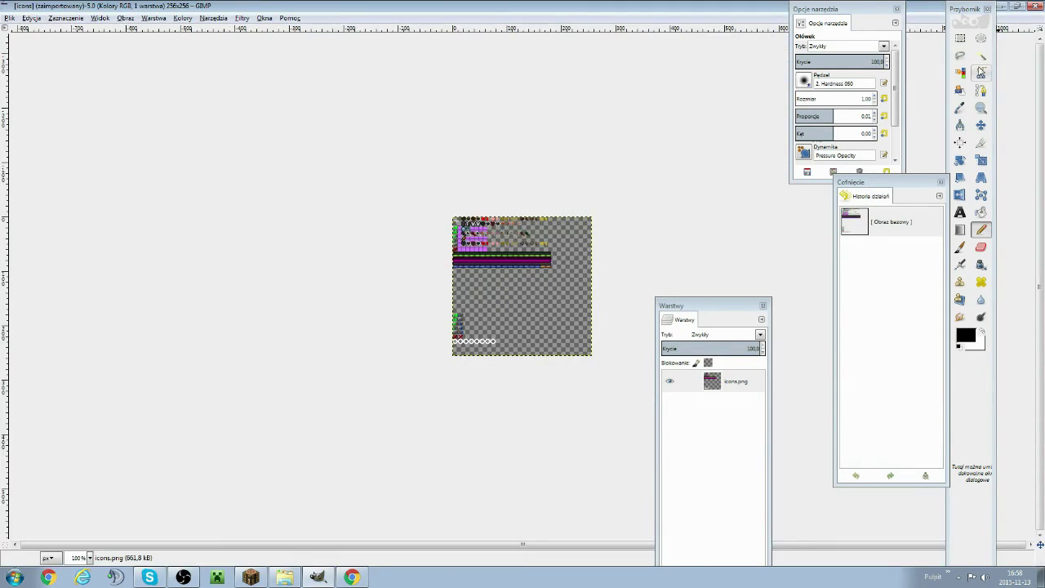
- Fuzzy-select the dark fills of the four empty heart outlines in the top row of the icons sheet
{"action": "left_click", "coordinate": [983, 105]}
{"action": "left_click_drag", "start_coordinate": [449, 228], "coordinate": [548, 213]}
{"action": "scroll", "coordinate": [519, 287], "scroll_direction": "down", "scroll_amount": 3}
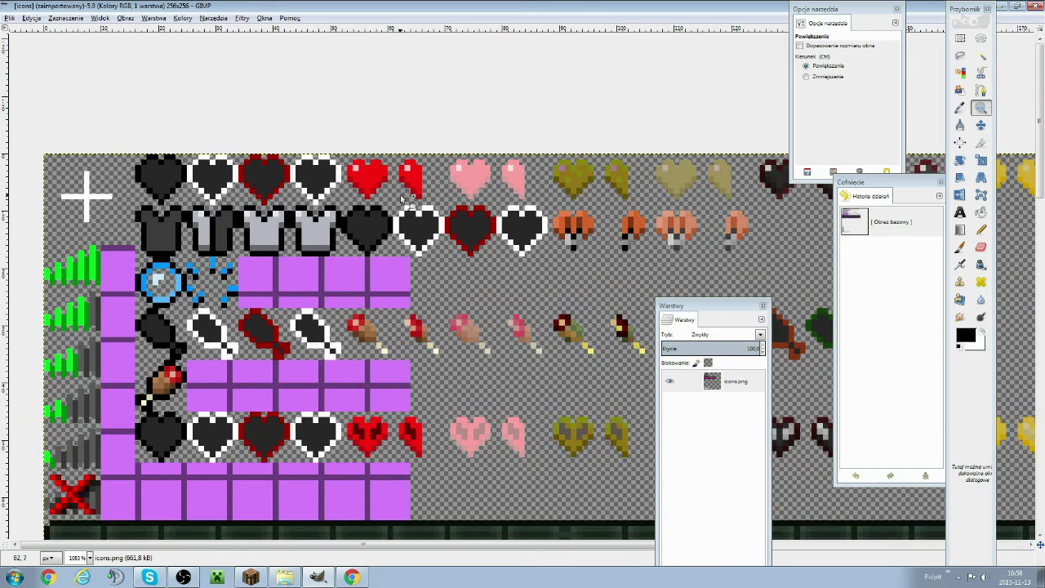
{"action": "left_click", "coordinate": [981, 56]}
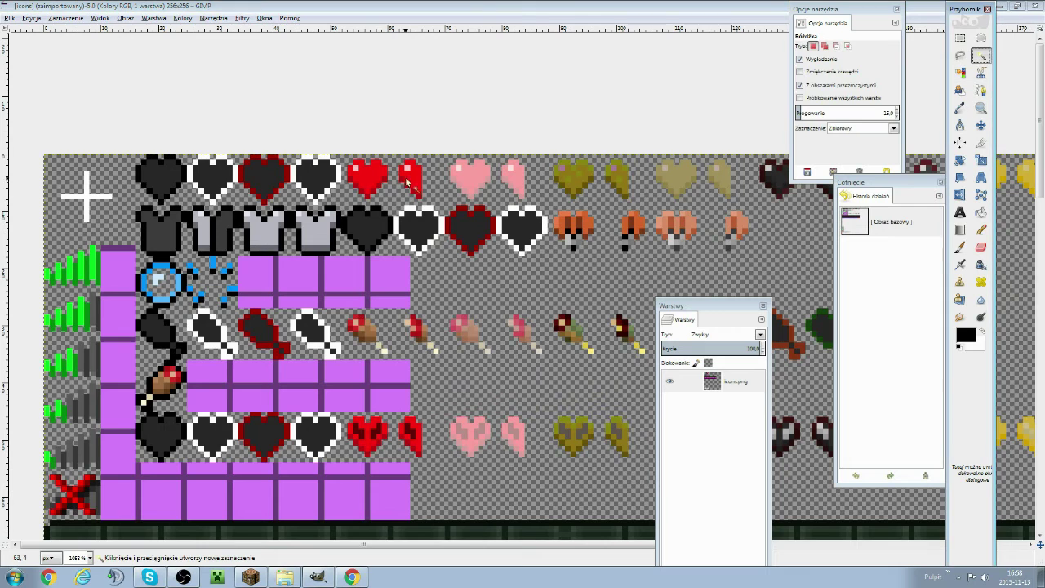
{"action": "left_click", "coordinate": [326, 179], "text": "shift"}
{"action": "left_click", "coordinate": [263, 175], "text": "shift"}
{"action": "left_click", "coordinate": [212, 173], "text": "shift"}
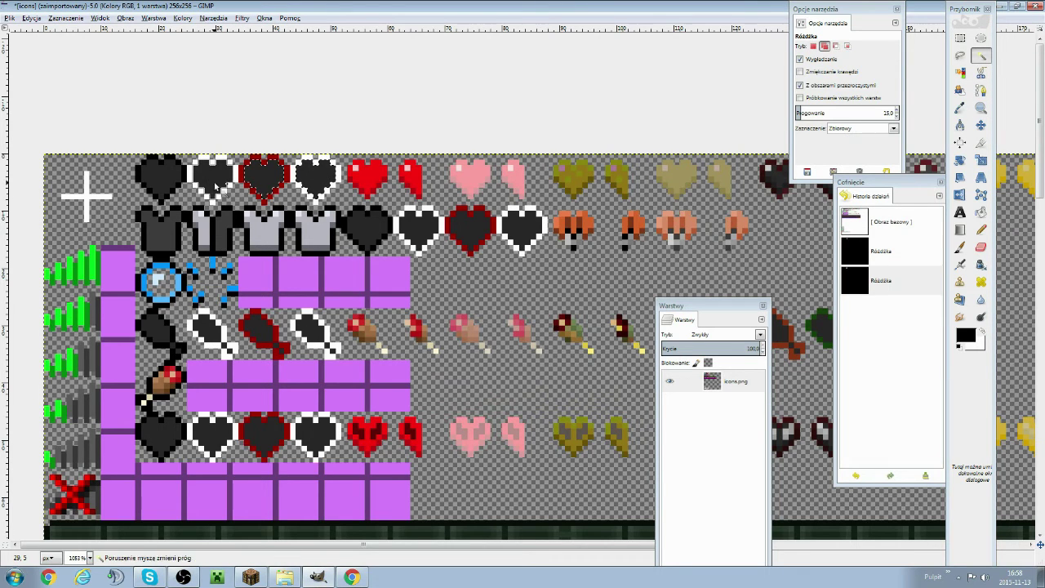
{"action": "left_click", "coordinate": [161, 178], "text": "shift"}
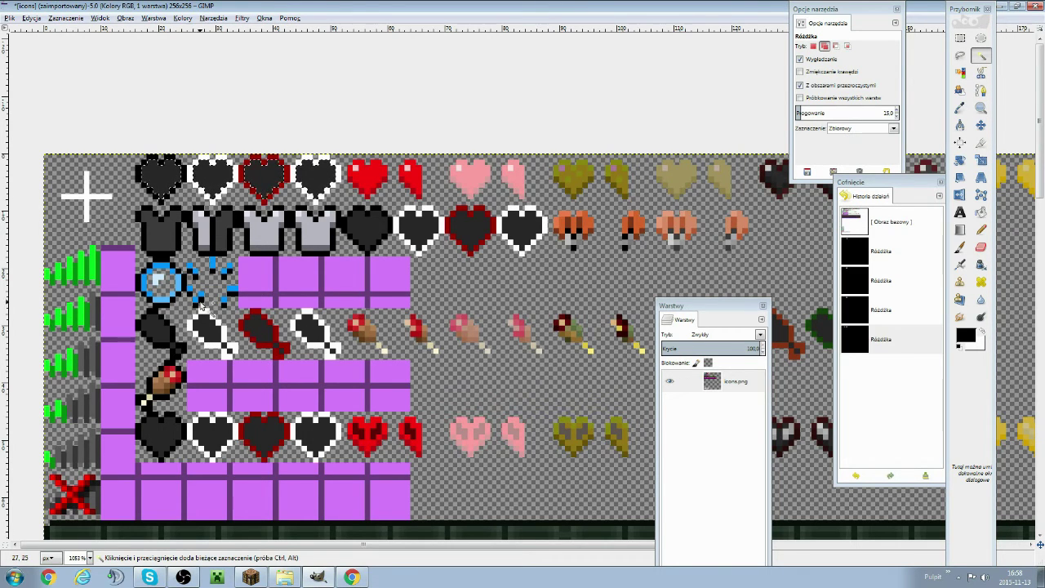
- Add the dark fills of the empty and half armour icons and the second row's empty heart outlines to the selection
{"action": "left_click", "coordinate": [237, 244], "text": "shift"}
{"action": "left_click", "coordinate": [169, 243], "text": "shift"}
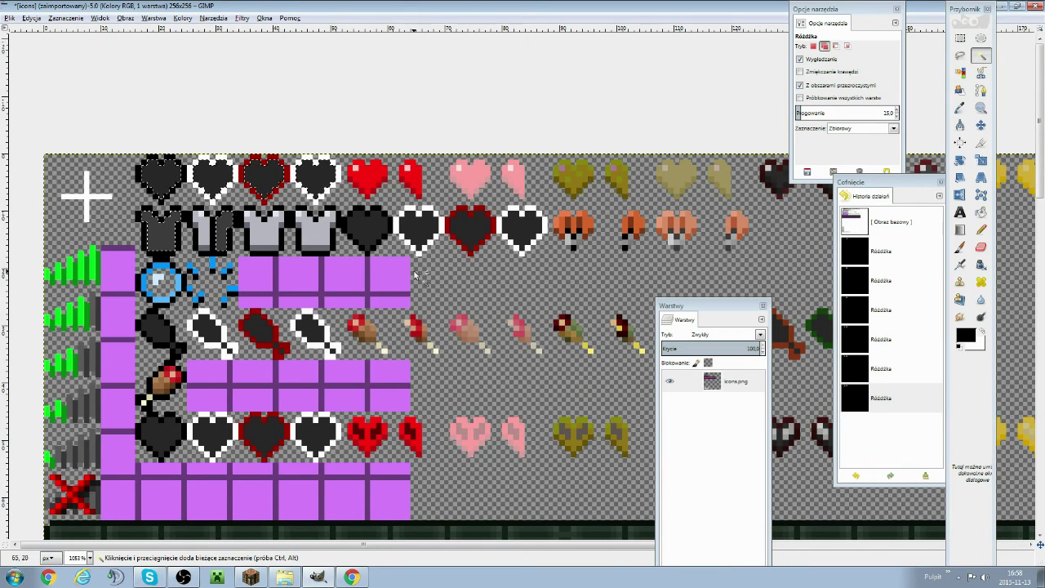
{"action": "left_click", "coordinate": [376, 234], "text": "shift"}
{"action": "left_click", "coordinate": [419, 229], "text": "shift"}
{"action": "left_click", "coordinate": [469, 229], "text": "shift"}
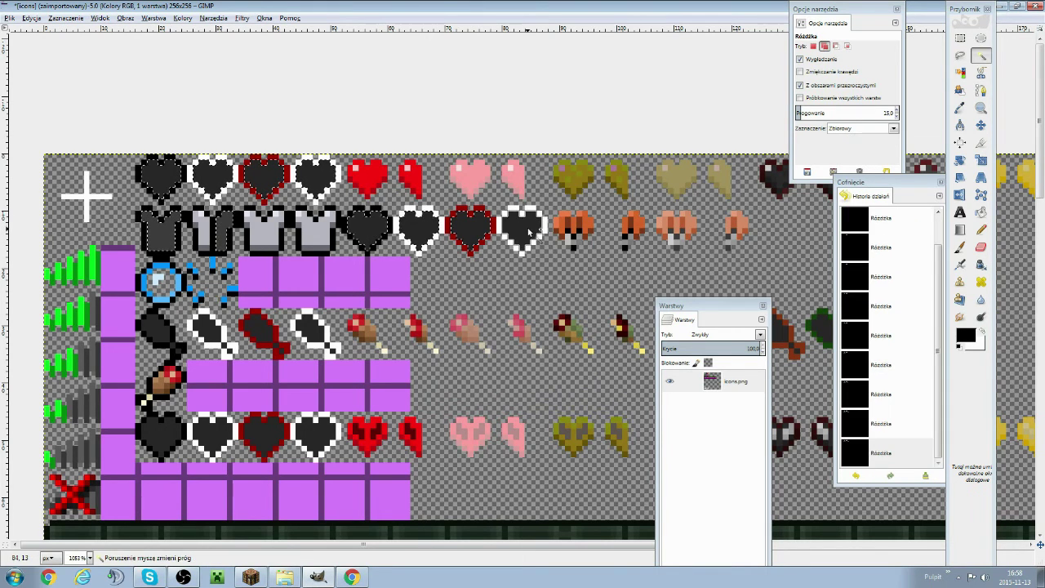
- Add the dark fills of the drumstick and bottom-row heart outlines to the selection, clear everything selected, and deselect
{"action": "left_click", "coordinate": [163, 343], "text": "shift"}
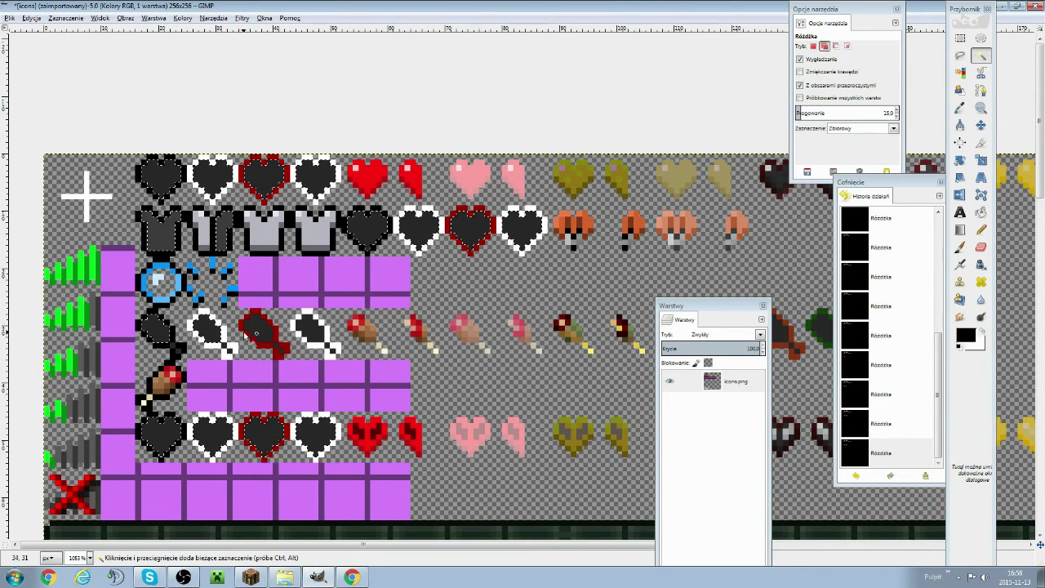
{"action": "left_click", "coordinate": [263, 334], "text": "shift"}
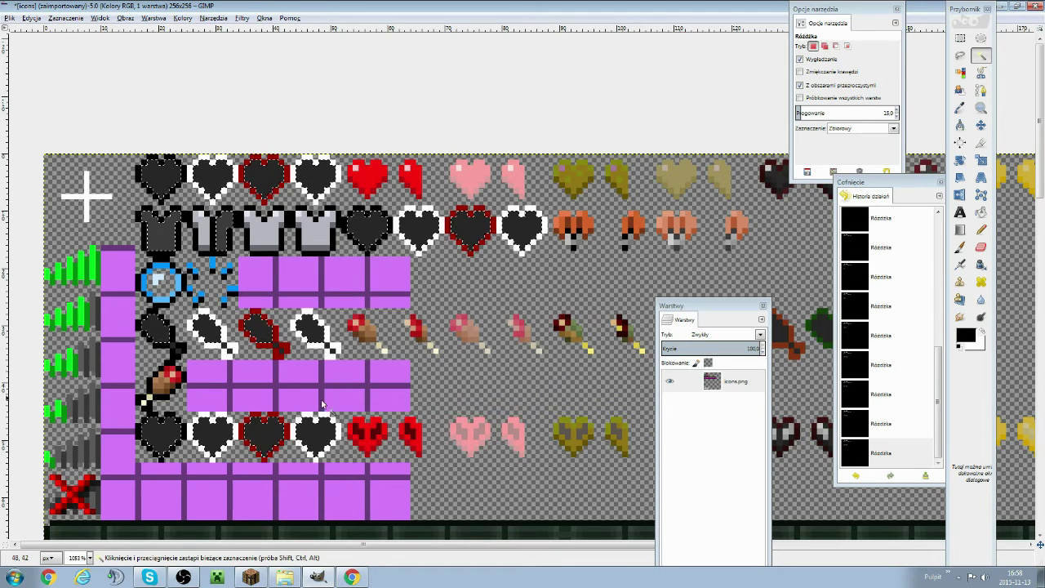
{"action": "key", "text": "Delete"}
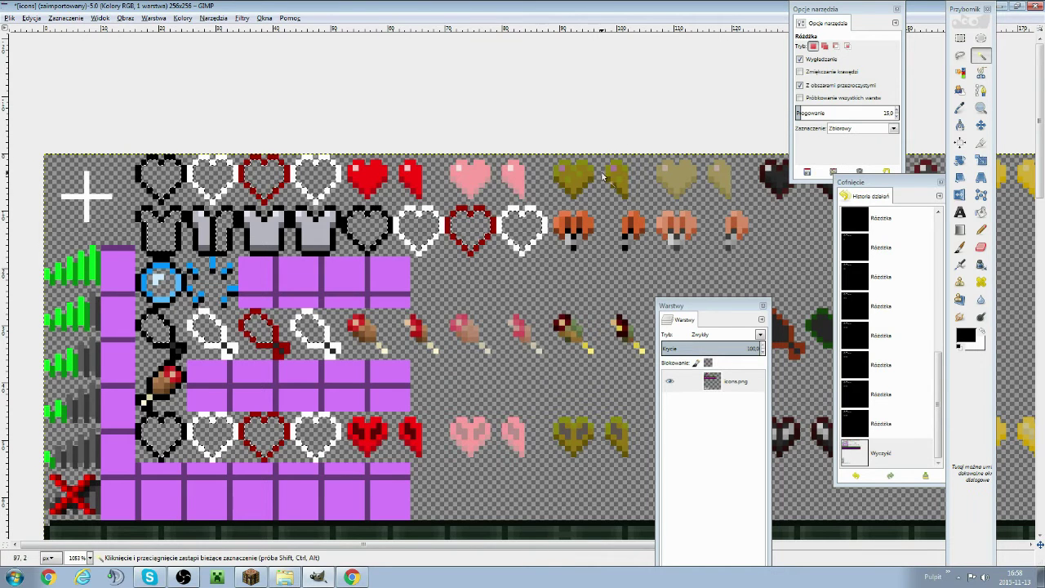
{"action": "right_click", "coordinate": [373, 220]}
{"action": "mouse_move", "coordinate": [406, 253]}
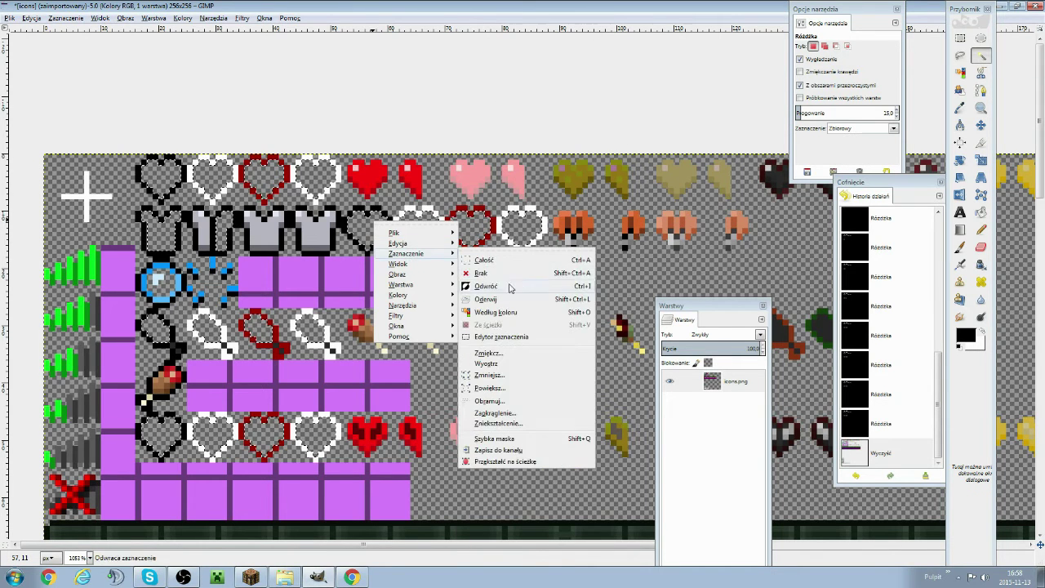
{"action": "left_click", "coordinate": [481, 272]}
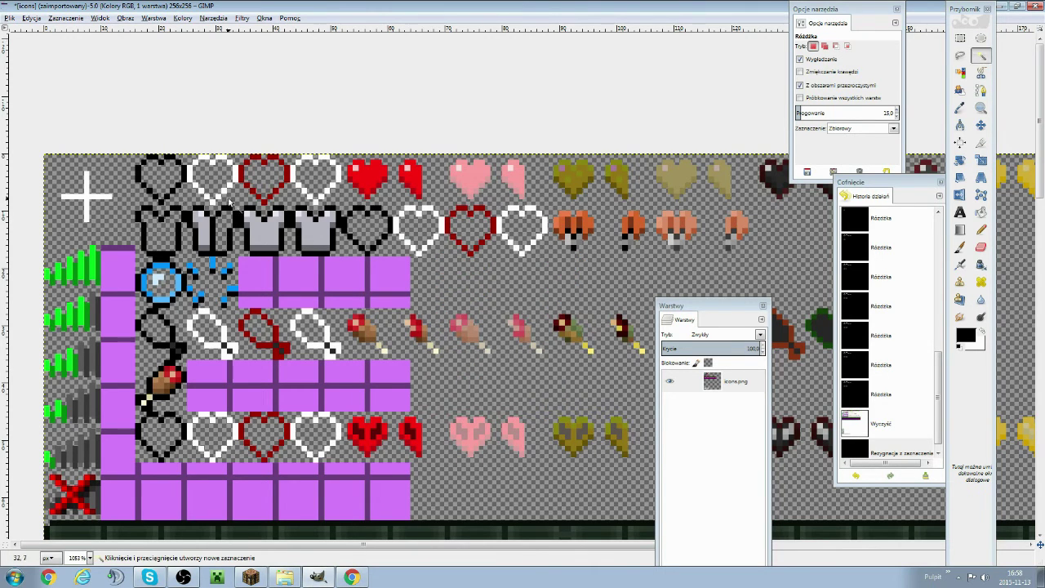
- Fuzzy-select all the red shades of the top row's full and half red hearts, leaving out their light highlights
{"action": "key", "text": "shift"}
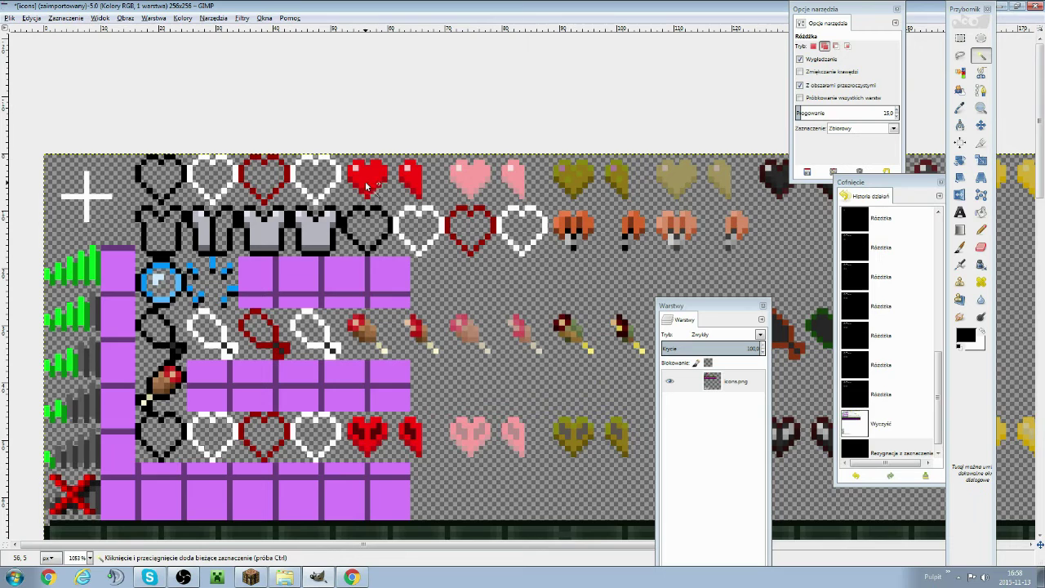
{"action": "left_click", "coordinate": [367, 186], "text": "shift"}
{"action": "left_click", "coordinate": [354, 183], "text": "shift"}
{"action": "left_click", "coordinate": [353, 181], "text": "shift"}
{"action": "left_click", "coordinate": [353, 181], "text": "shift"}
{"action": "left_click", "coordinate": [355, 182], "text": "shift"}
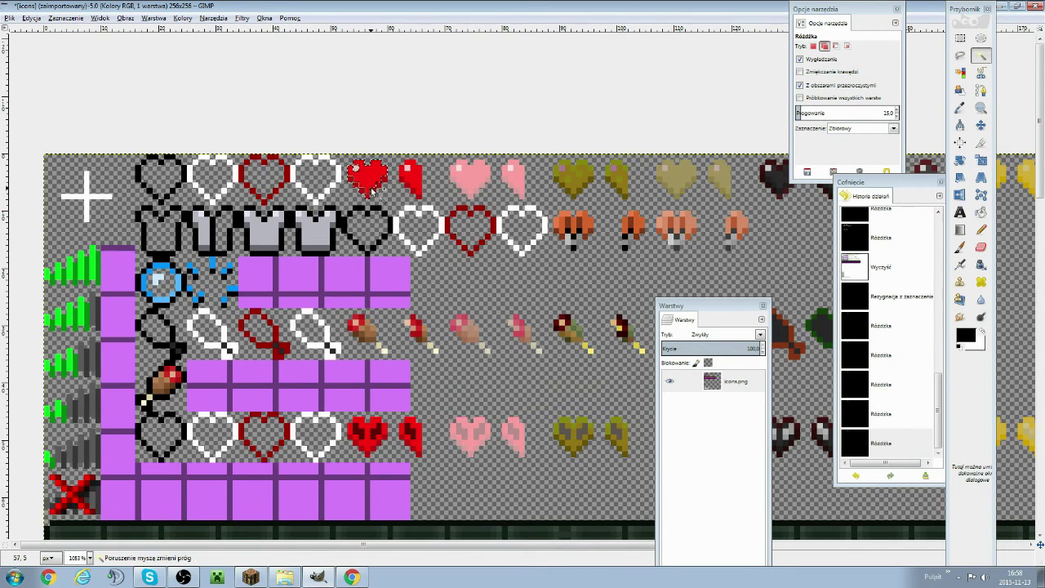
{"action": "left_click", "coordinate": [367, 187], "text": "shift"}
{"action": "left_click", "coordinate": [373, 190], "text": "shift"}
{"action": "left_click", "coordinate": [380, 185], "text": "shift"}
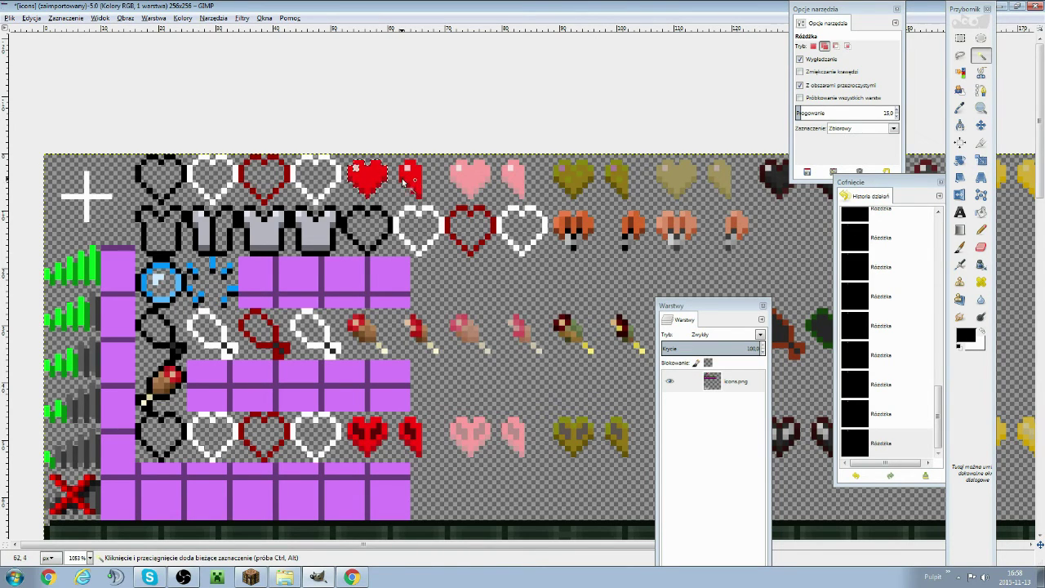
{"action": "left_click_drag", "start_coordinate": [412, 184], "coordinate": [422, 198]}
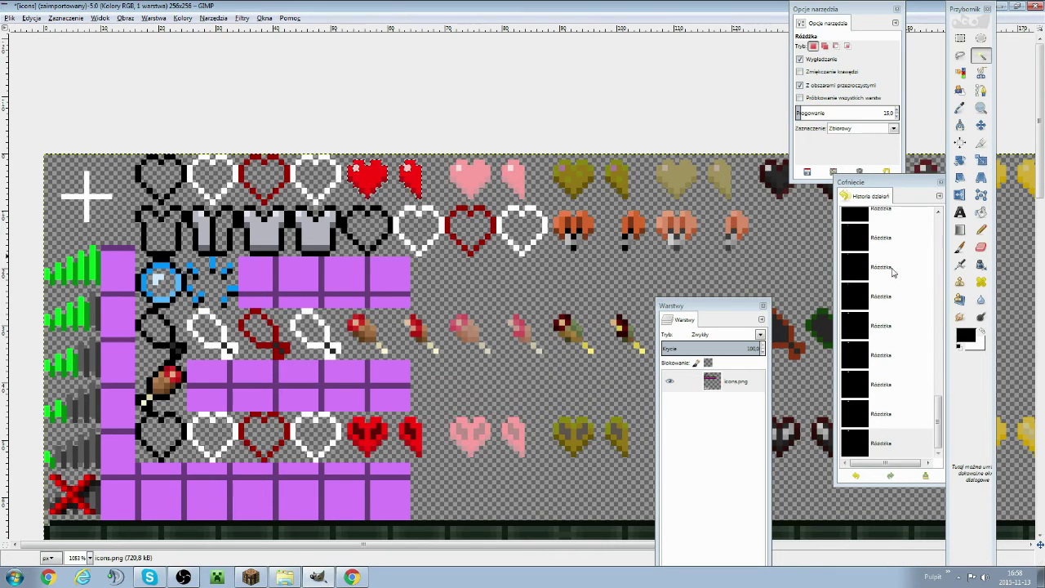
- Set the foreground and background colours to two slightly different shades of green
{"action": "left_click", "coordinate": [967, 337]}
{"action": "left_click", "coordinate": [603, 373]}
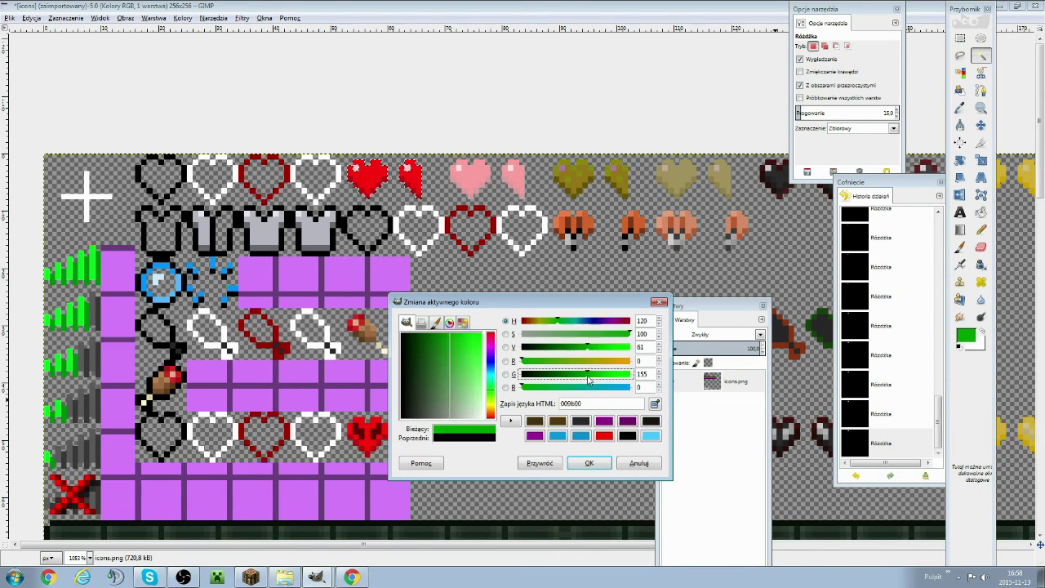
{"action": "left_click", "coordinate": [463, 348]}
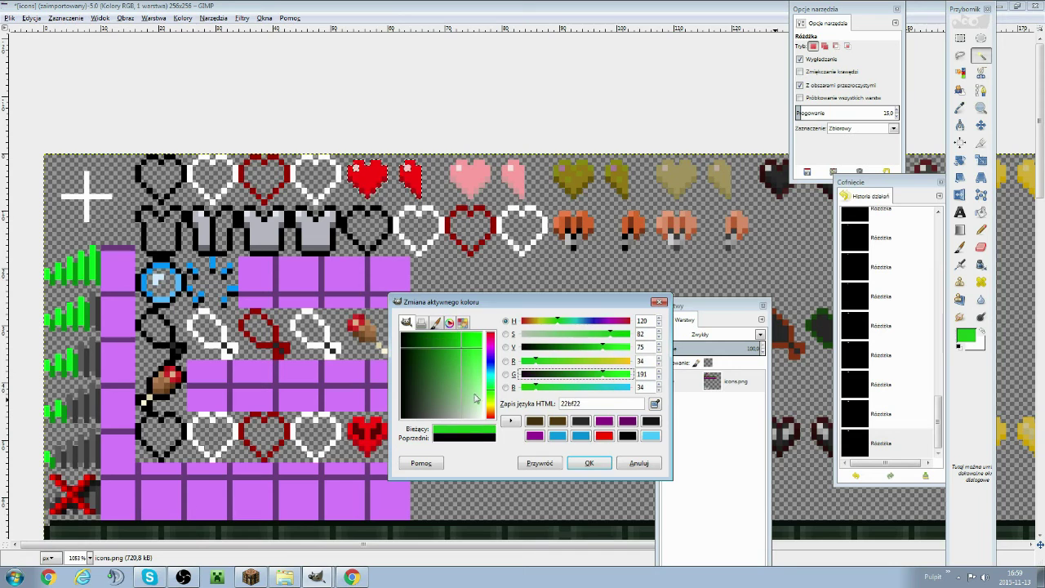
{"action": "left_click", "coordinate": [588, 463]}
{"action": "left_click", "coordinate": [985, 332]}
{"action": "left_click", "coordinate": [966, 338]}
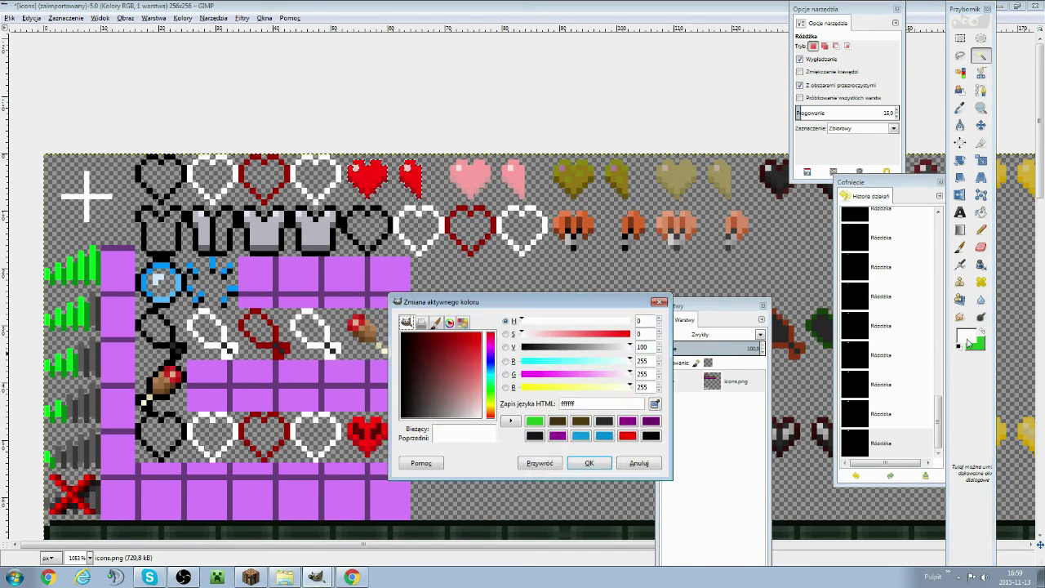
{"action": "left_click", "coordinate": [493, 391]}
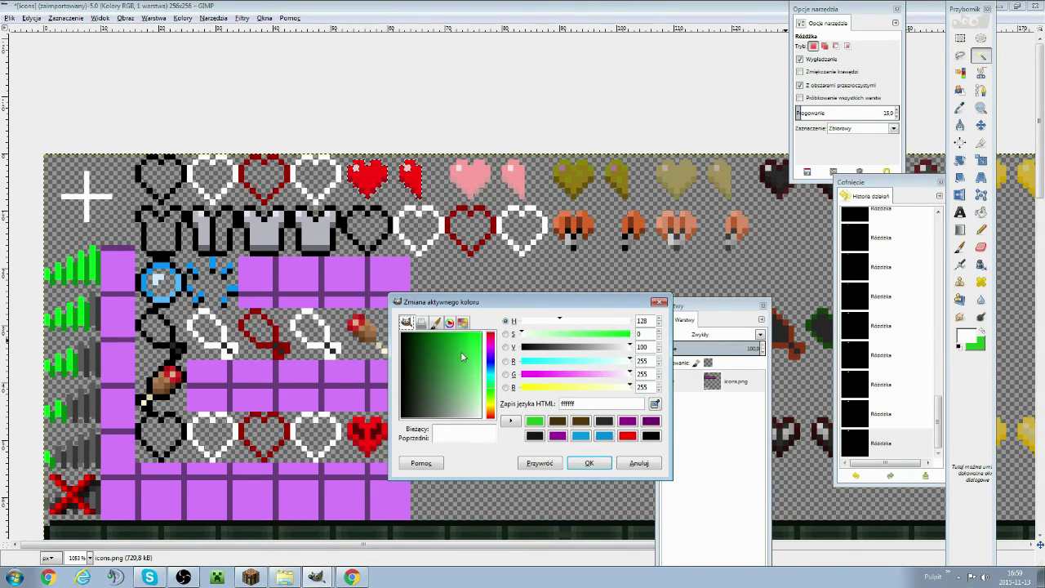
{"action": "left_click_drag", "start_coordinate": [462, 356], "coordinate": [458, 336]}
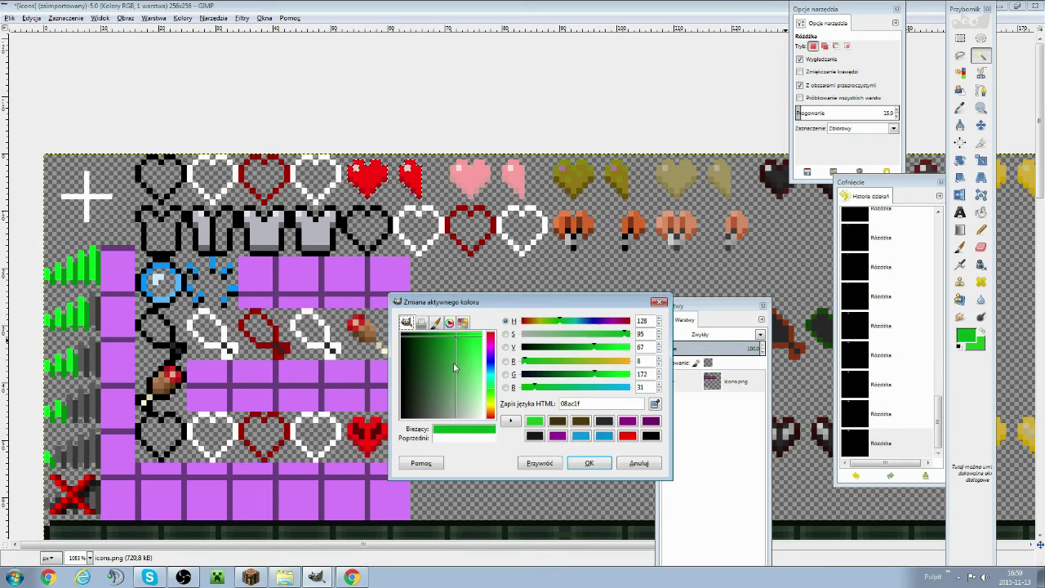
{"action": "left_click", "coordinate": [589, 462]}
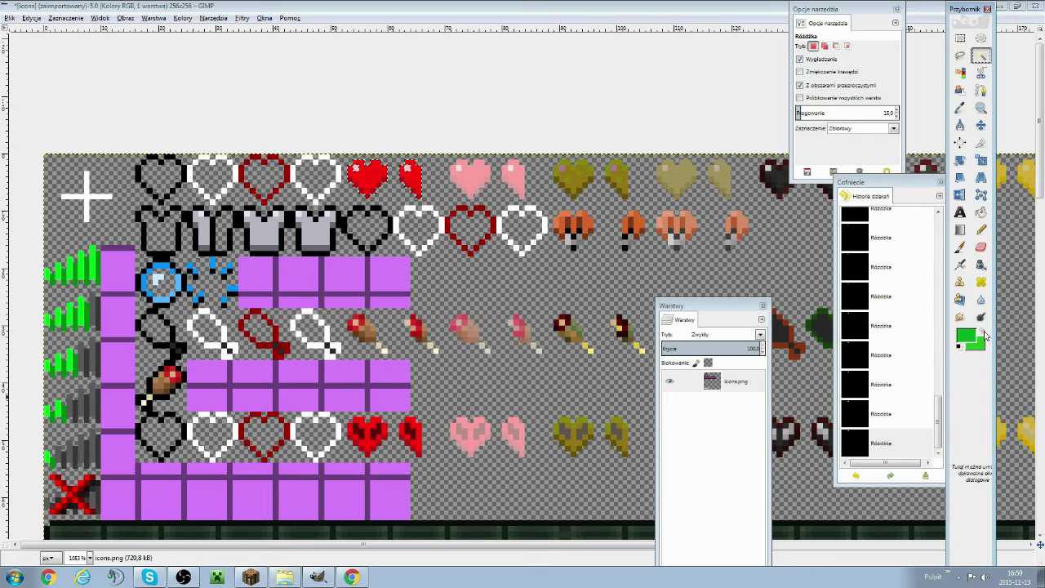
{"action": "left_click_drag", "start_coordinate": [371, 208], "coordinate": [373, 194]}
{"action": "left_click_drag", "start_coordinate": [394, 133], "coordinate": [389, 145]}
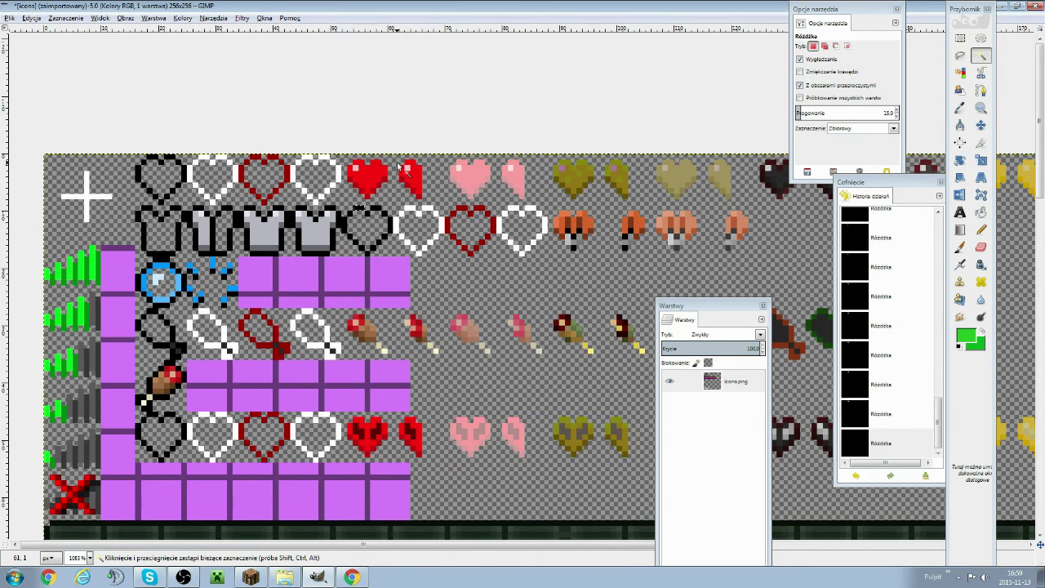
{"action": "key", "text": "ctrl+z"}
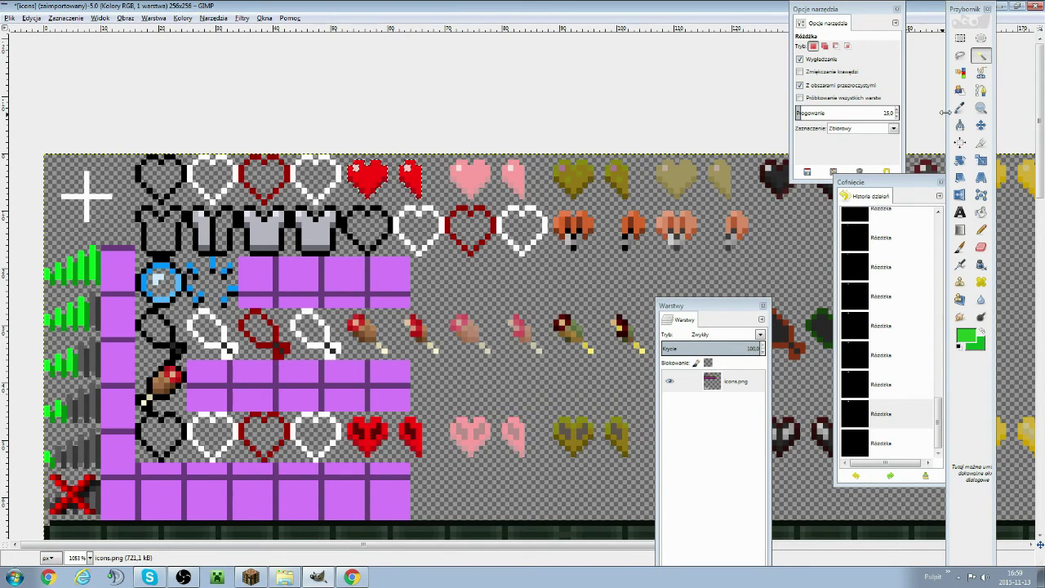
- Try a rectangular two-green gradient over the selected full and half hearts, and undo it
{"action": "left_click", "coordinate": [960, 230]}
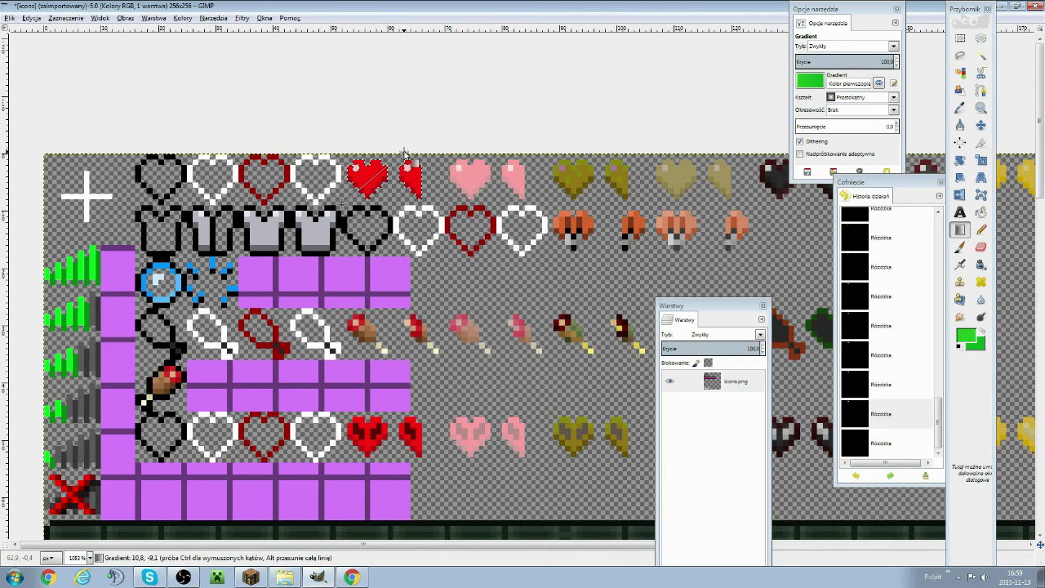
{"action": "left_click_drag", "start_coordinate": [519, 325], "coordinate": [531, 345]}
{"action": "key", "text": "z"}
{"action": "key", "text": "ctrl"}
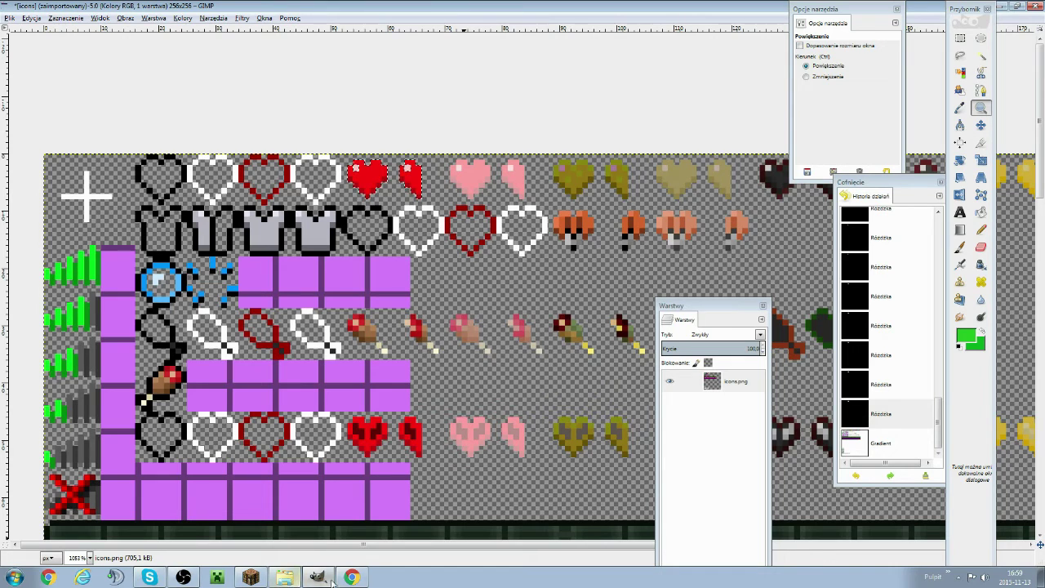
- Fill the selected full and half hearts with a radial (Promienisty) green gradient, and remove the selection
{"action": "left_click", "coordinate": [980, 160]}
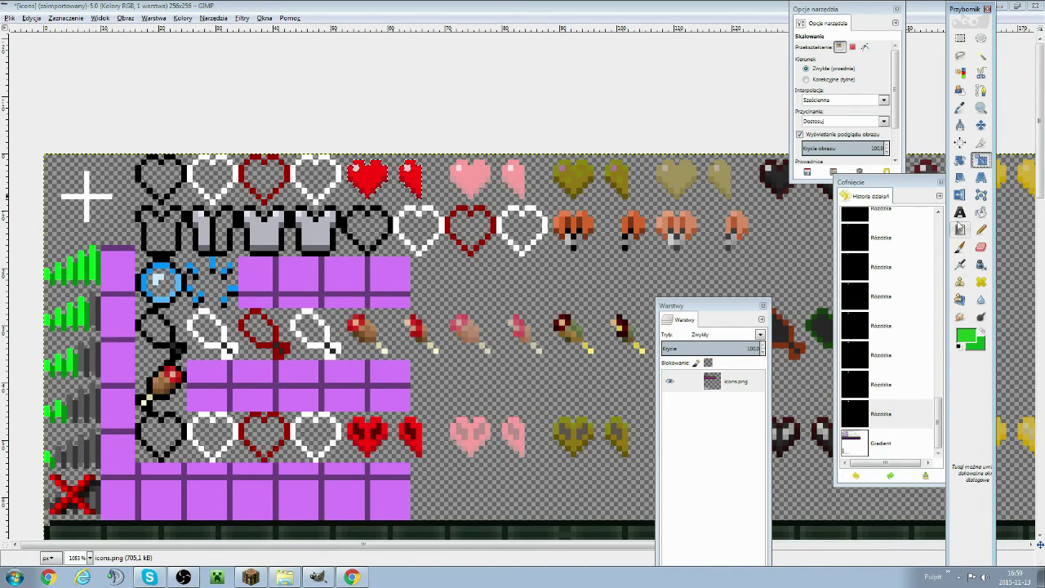
{"action": "left_click", "coordinate": [960, 230]}
{"action": "left_click", "coordinate": [895, 60]}
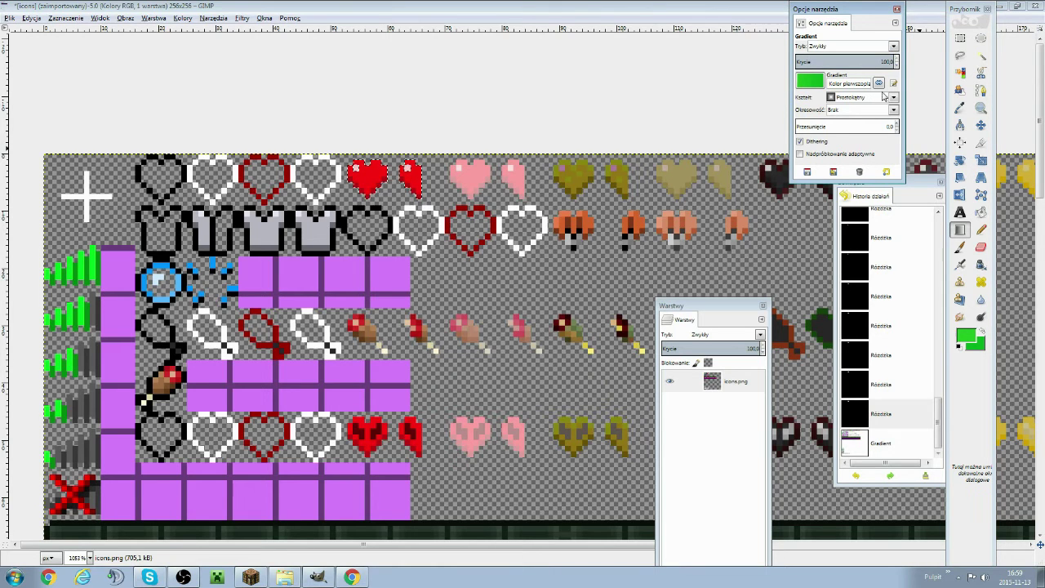
{"action": "left_click", "coordinate": [893, 97]}
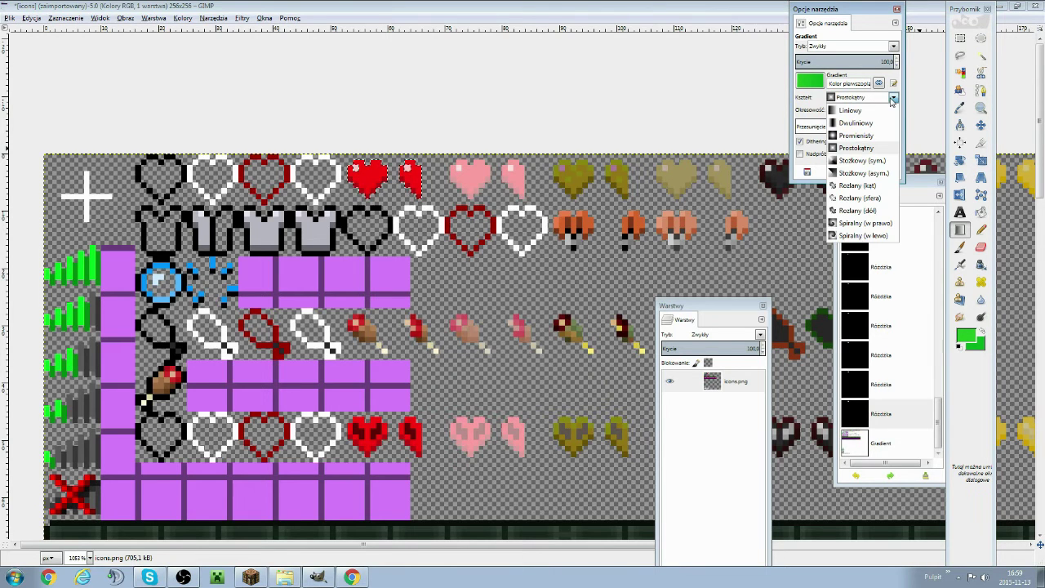
{"action": "left_click", "coordinate": [868, 136]}
{"action": "left_click_drag", "start_coordinate": [371, 181], "coordinate": [402, 187]}
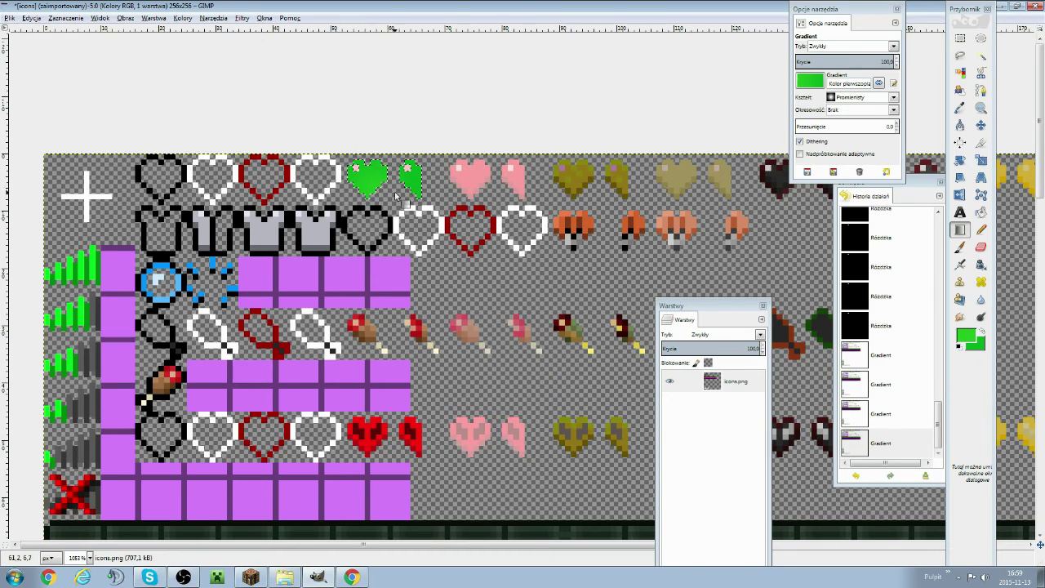
{"action": "mouse_move", "coordinate": [360, 216]}
{"action": "left_mouse_down"}
{"action": "mouse_move", "coordinate": [377, 155]}
{"action": "mouse_move", "coordinate": [369, 198]}
{"action": "left_mouse_up"}
{"action": "key", "text": "ctrl+z"}
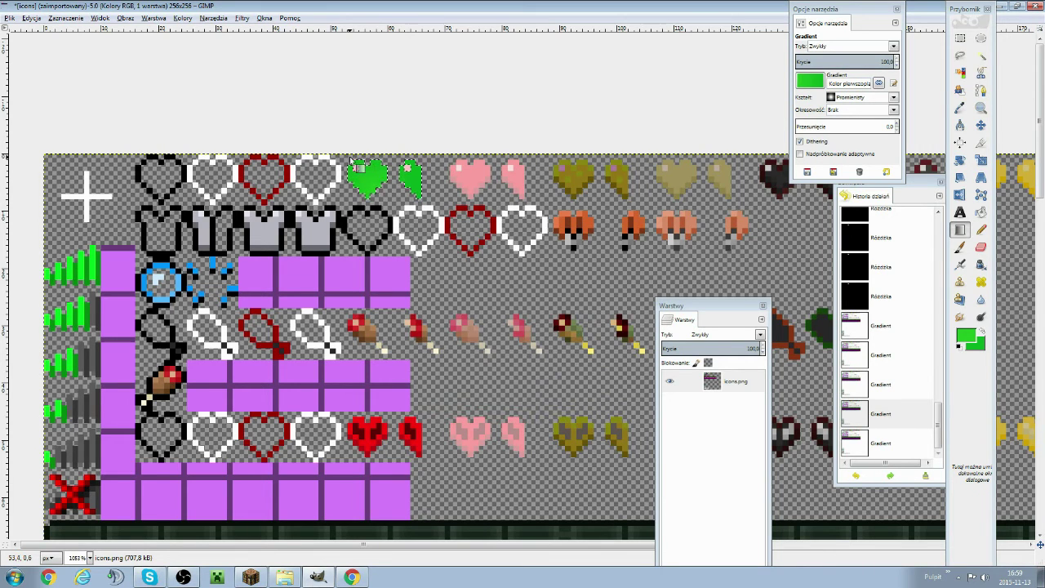
{"action": "right_click", "coordinate": [364, 172]}
{"action": "mouse_move", "coordinate": [419, 203]}
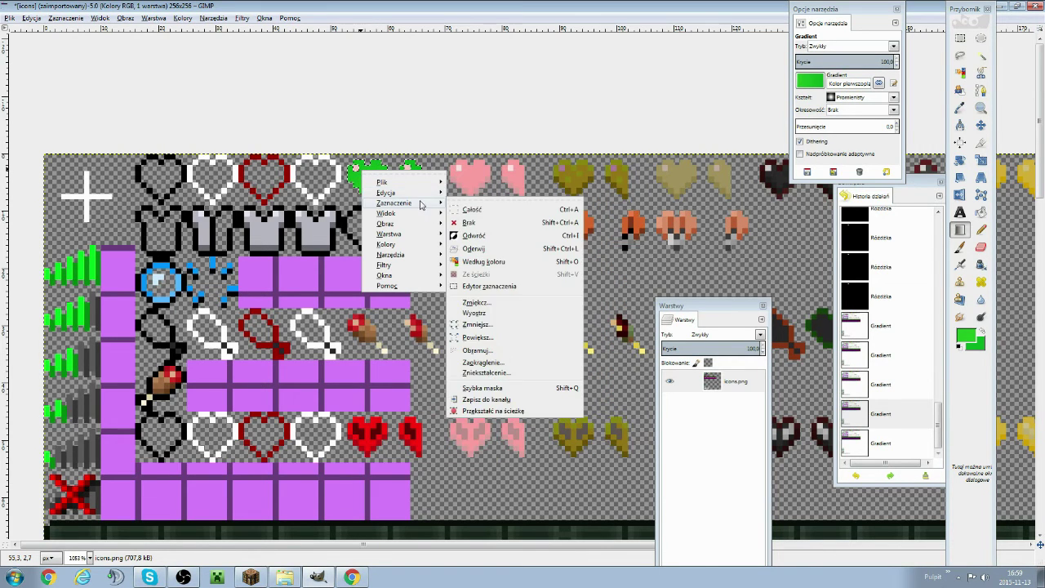
{"action": "left_click", "coordinate": [495, 224]}
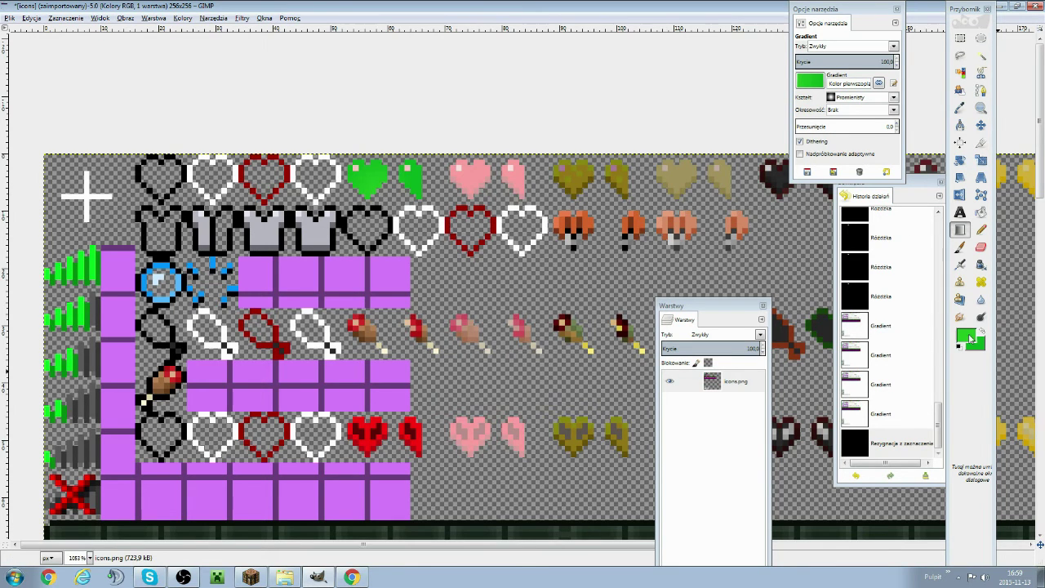
- Set the foreground to orange (ff8a00) and pencil over the light grey half of the half-armour icon
{"action": "left_click", "coordinate": [967, 337]}
{"action": "left_click_drag", "start_coordinate": [587, 334], "coordinate": [627, 349]}
{"action": "left_click", "coordinate": [530, 320]}
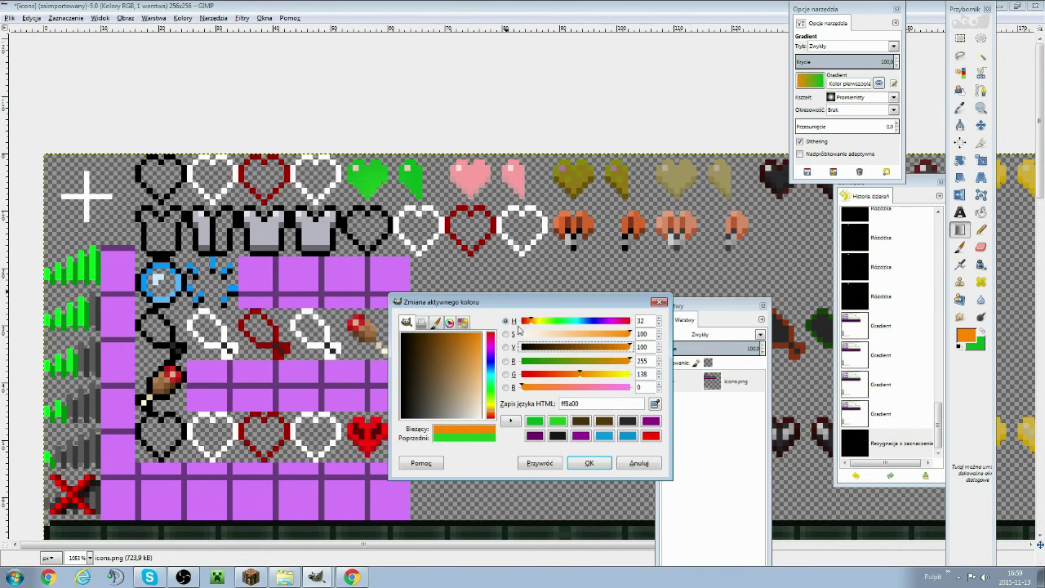
{"action": "left_click", "coordinate": [589, 463]}
{"action": "left_click", "coordinate": [981, 230]}
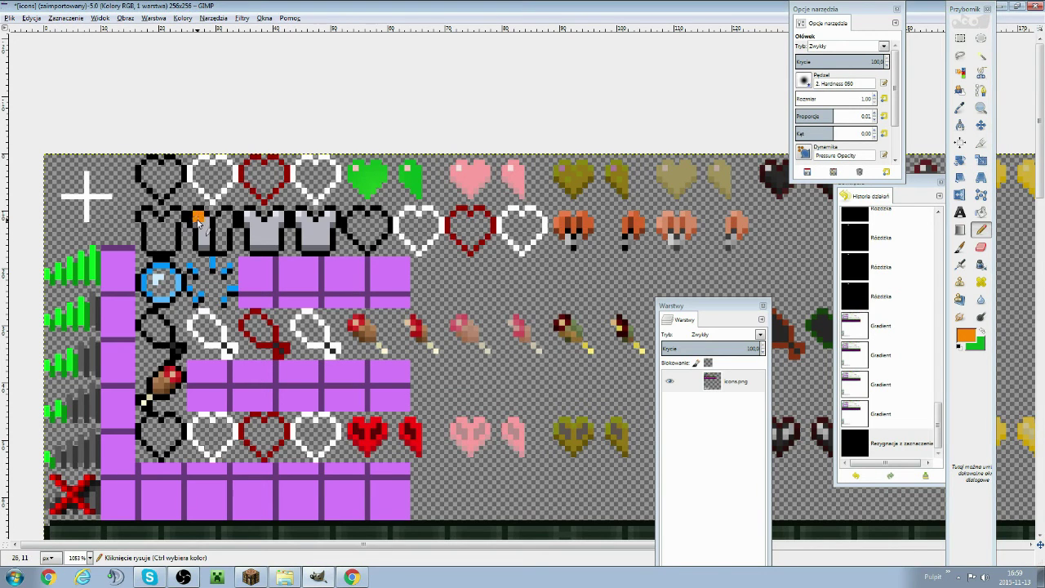
{"action": "left_click", "coordinate": [206, 233]}
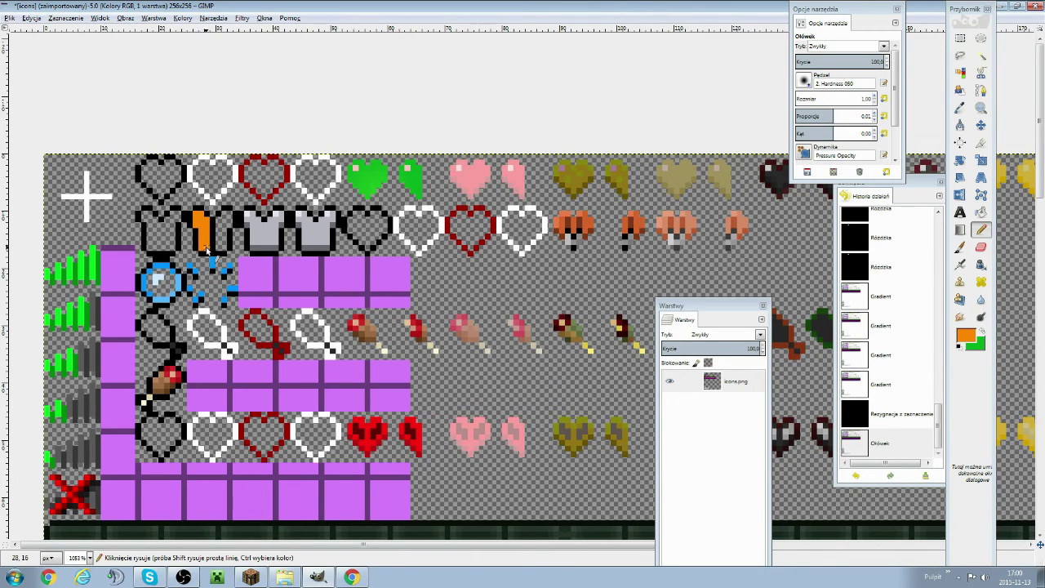
- Finish pencilling the half-armour icon orange, and undo the stray line drawn across to the full-armour icon
{"action": "left_click", "coordinate": [207, 249]}
{"action": "left_click", "coordinate": [253, 217]}
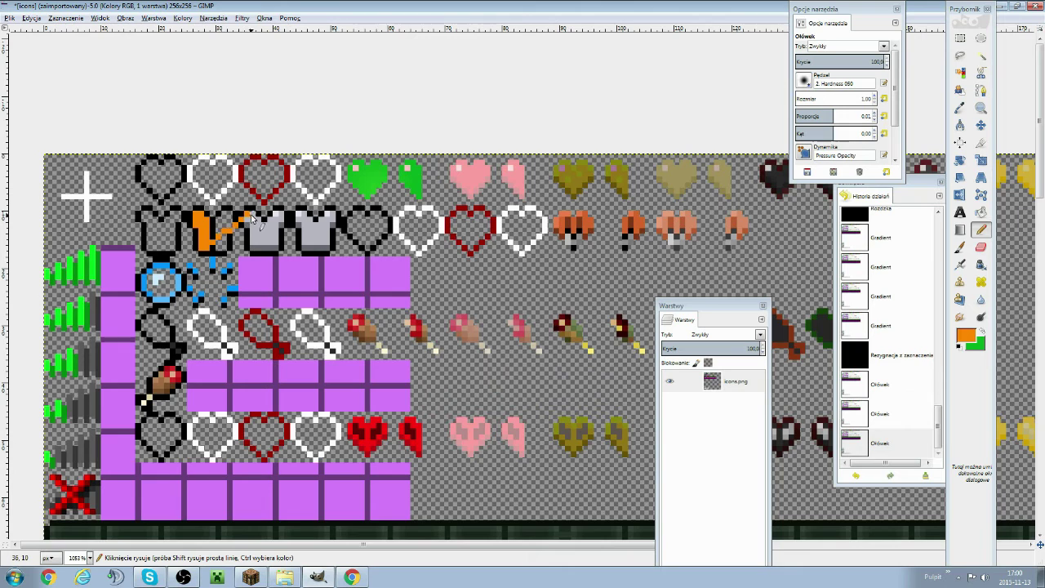
{"action": "key", "text": "ctrl+z"}
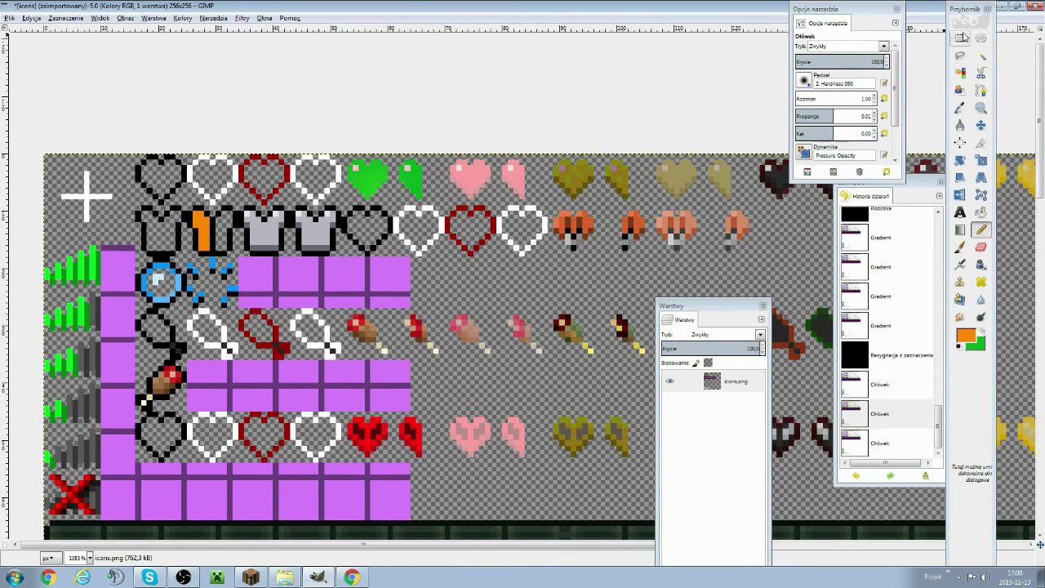
- Bucket-fill both full-armour icons with the orange foreground colour, including their shaded edges and light highlights
{"action": "left_click", "coordinate": [979, 216]}
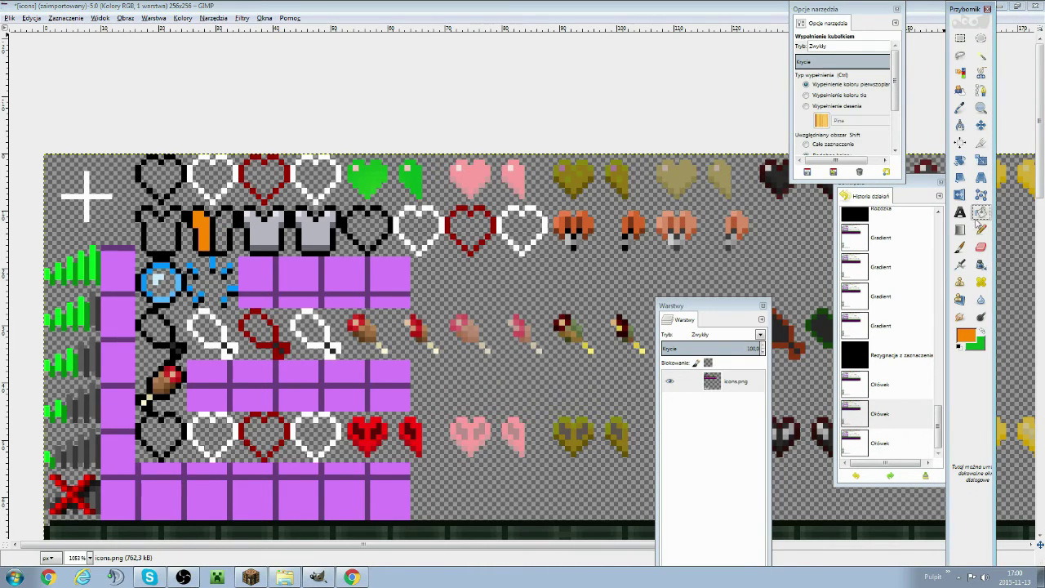
{"action": "left_click", "coordinate": [262, 222]}
{"action": "left_click", "coordinate": [305, 218]}
{"action": "left_click", "coordinate": [307, 222]}
{"action": "left_click", "coordinate": [311, 232]}
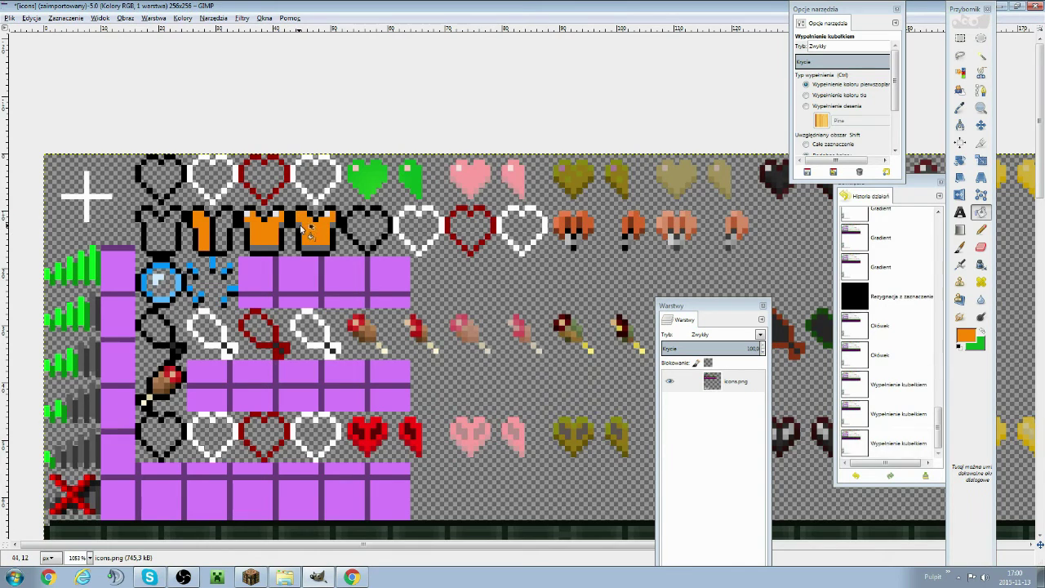
{"action": "left_click", "coordinate": [335, 227]}
{"action": "left_click", "coordinate": [327, 238]}
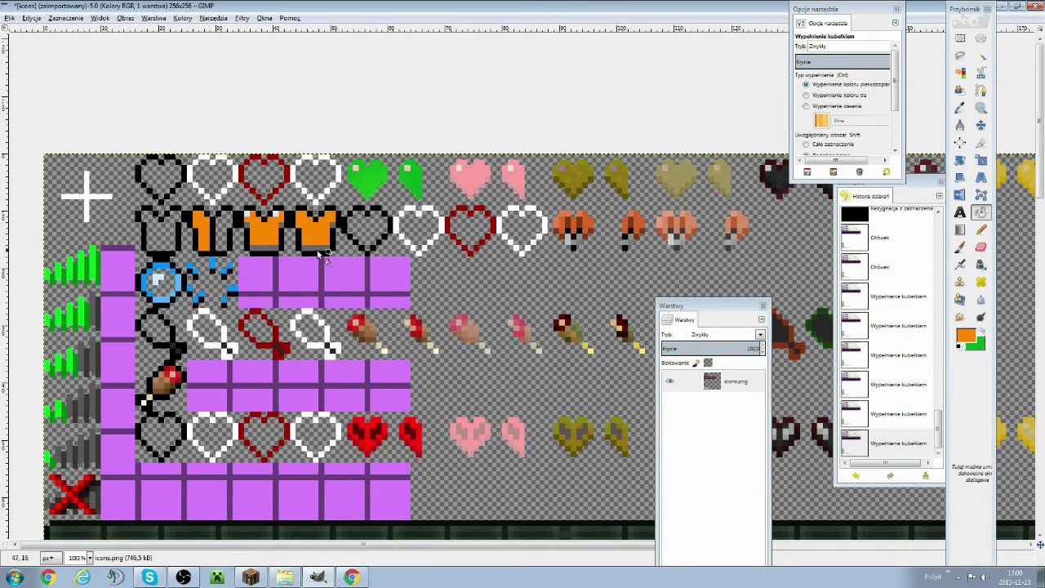
{"action": "left_click", "coordinate": [324, 251]}
{"action": "left_click", "coordinate": [274, 249]}
{"action": "left_click", "coordinate": [288, 232]}
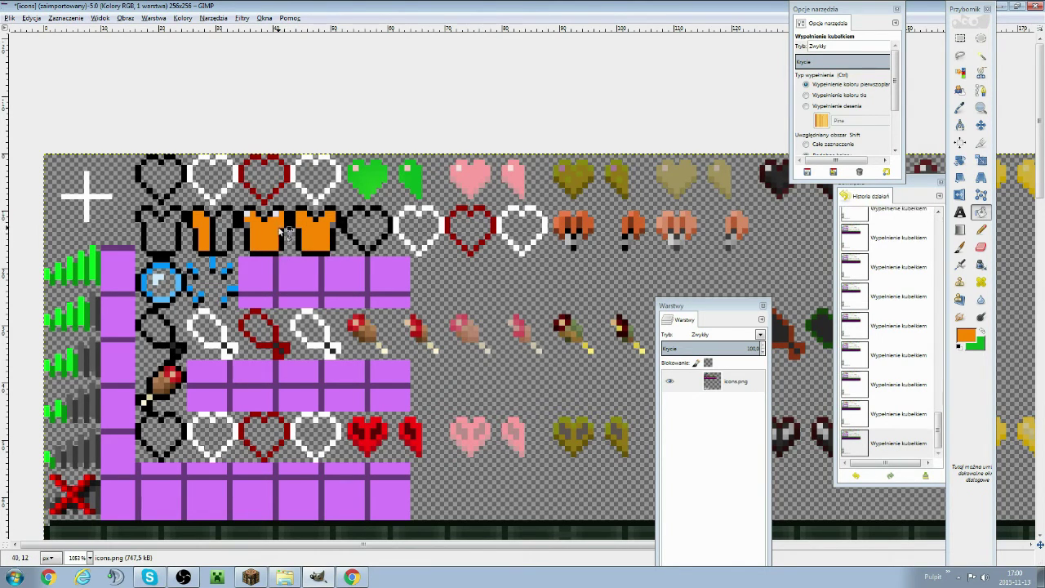
{"action": "left_click", "coordinate": [272, 219]}
- Bring the apple_golden texture from the items folder into the icons image as a new layer
{"action": "scroll", "coordinate": [624, 221], "scroll_direction": "down", "scroll_amount": 3}
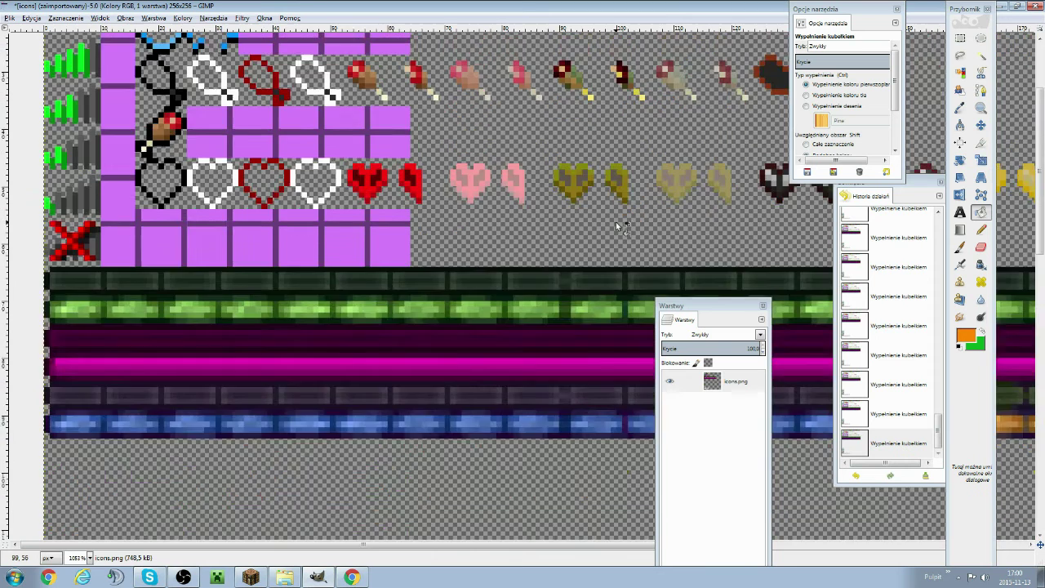
{"action": "scroll", "coordinate": [613, 231], "scroll_direction": "up", "scroll_amount": 1}
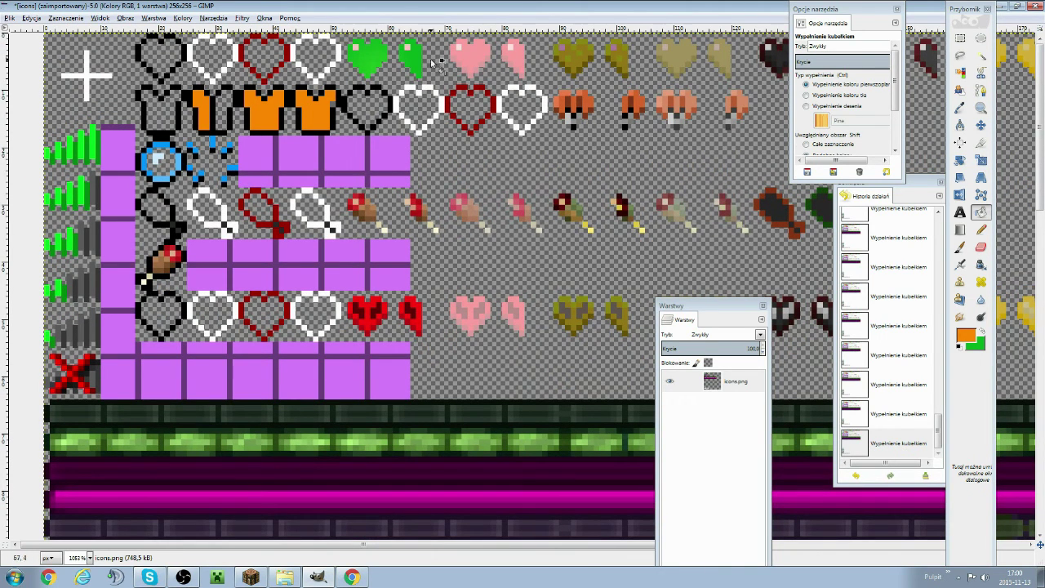
{"action": "left_click", "coordinate": [351, 576]}
{"action": "left_click", "coordinate": [353, 576]}
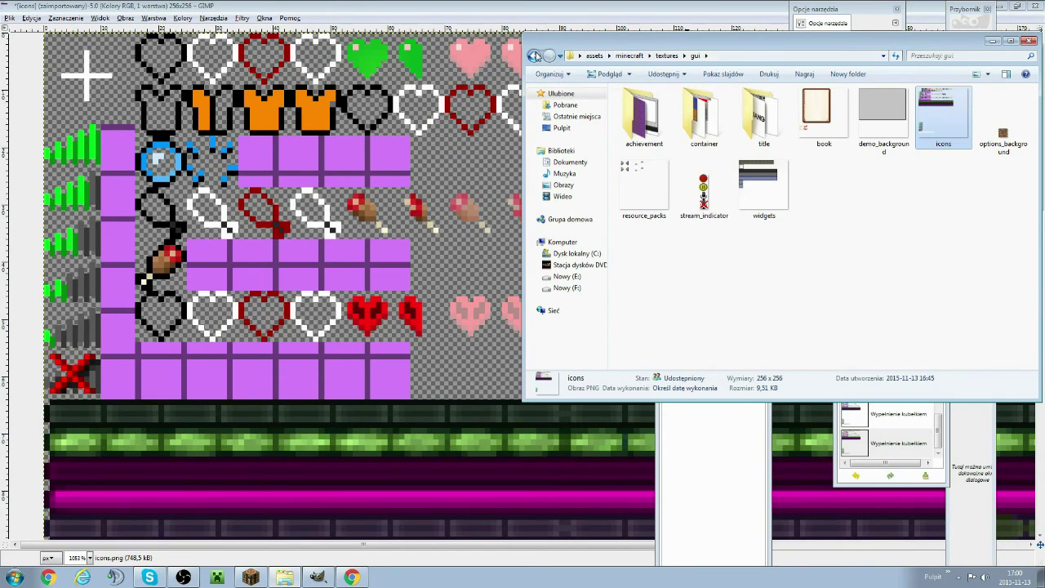
{"action": "left_click", "coordinate": [536, 55]}
{"action": "double_click", "coordinate": [672, 187]}
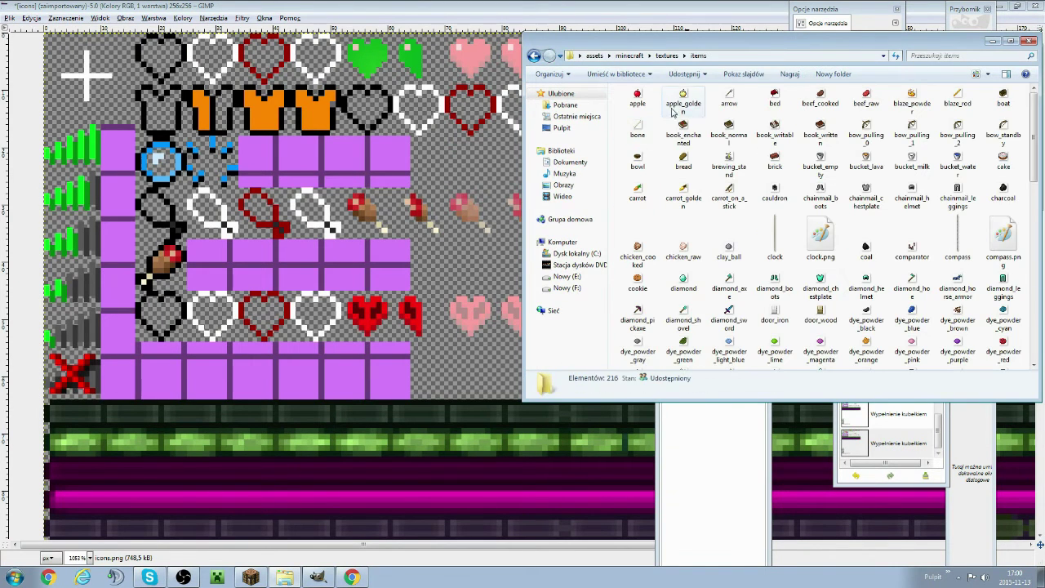
{"action": "left_click", "coordinate": [675, 106]}
{"action": "left_click_drag", "start_coordinate": [420, 165], "coordinate": [432, 166]}
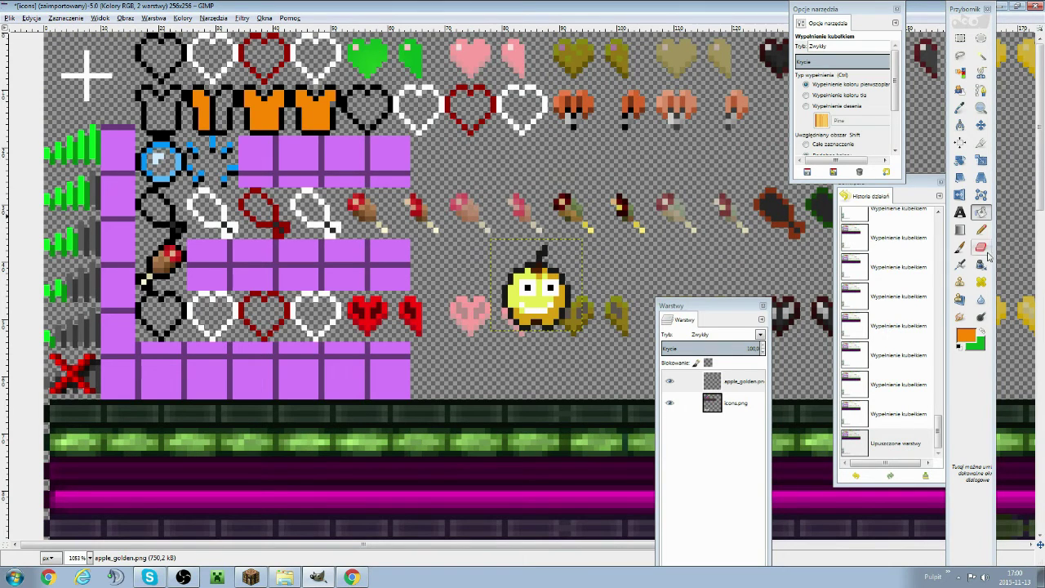
- Try scaling the golden apple layer down and placing it over the first full hunger icon, and undo both the scaling and the import
{"action": "left_click", "coordinate": [981, 160]}
{"action": "left_click", "coordinate": [574, 289]}
{"action": "left_click_drag", "start_coordinate": [544, 289], "coordinate": [391, 204]}
{"action": "left_click_drag", "start_coordinate": [438, 256], "coordinate": [409, 249]}
{"action": "left_click_drag", "start_coordinate": [368, 214], "coordinate": [363, 210]}
{"action": "left_click", "coordinate": [917, 518]}
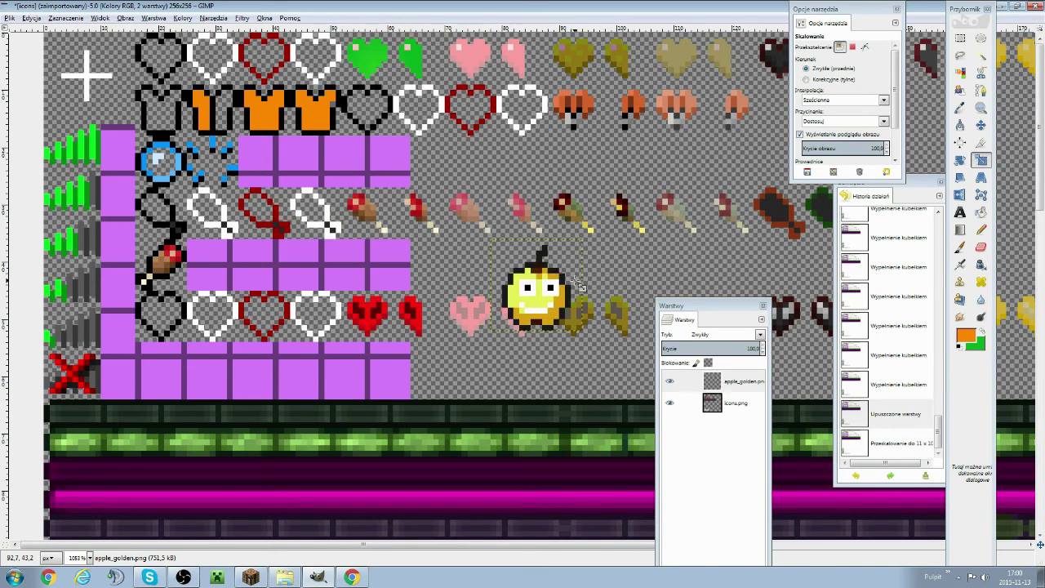
{"action": "key", "text": "ctrl+z"}
{"action": "key", "text": "ctrl+z"}
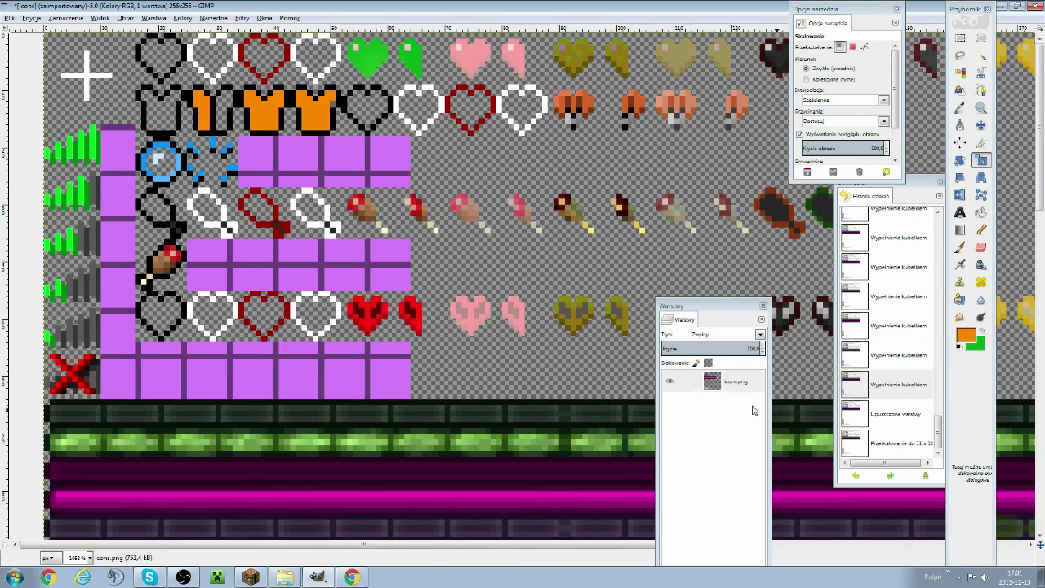
- Overwrite icons.png with the edited image, and close the image without saving it as a project
{"action": "scroll", "coordinate": [245, 222], "scroll_direction": "down", "scroll_amount": 5}
{"action": "scroll", "coordinate": [245, 221], "scroll_direction": "up", "scroll_amount": 2}
{"action": "scroll", "coordinate": [249, 222], "scroll_direction": "down", "scroll_amount": 2}
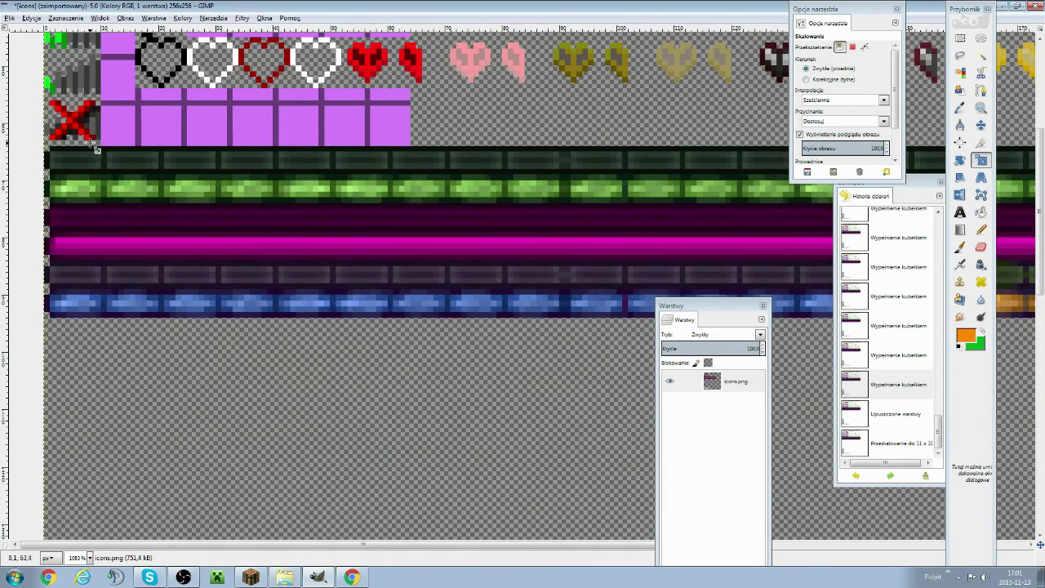
{"action": "scroll", "coordinate": [478, 257], "scroll_direction": "up", "scroll_amount": 5}
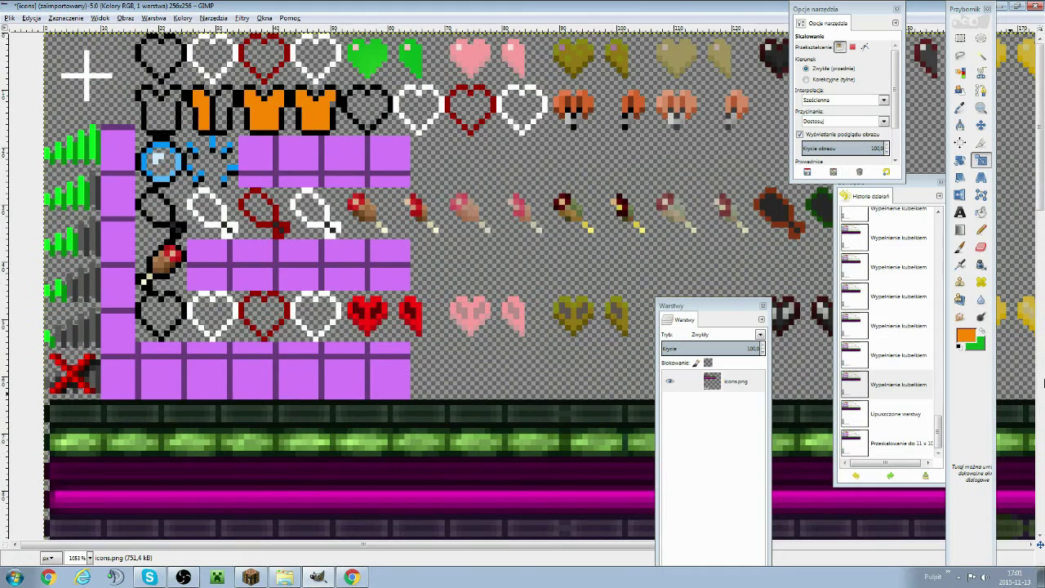
{"action": "scroll", "coordinate": [244, 204], "scroll_direction": "down", "scroll_amount": 3}
{"action": "right_click", "coordinate": [384, 206]}
{"action": "mouse_move", "coordinate": [414, 221]}
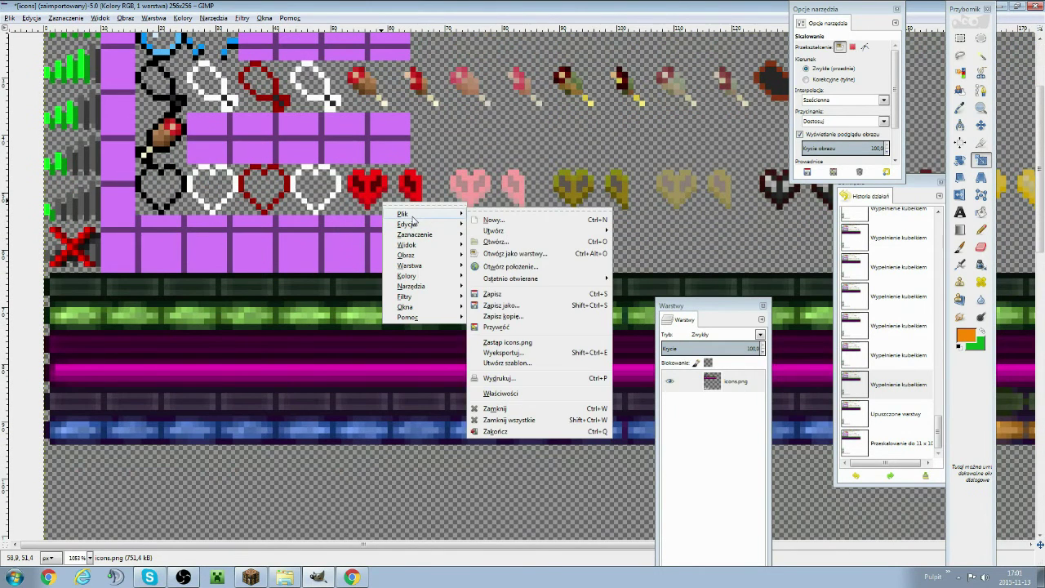
{"action": "left_click", "coordinate": [506, 342]}
{"action": "key", "text": "ctrl+w"}
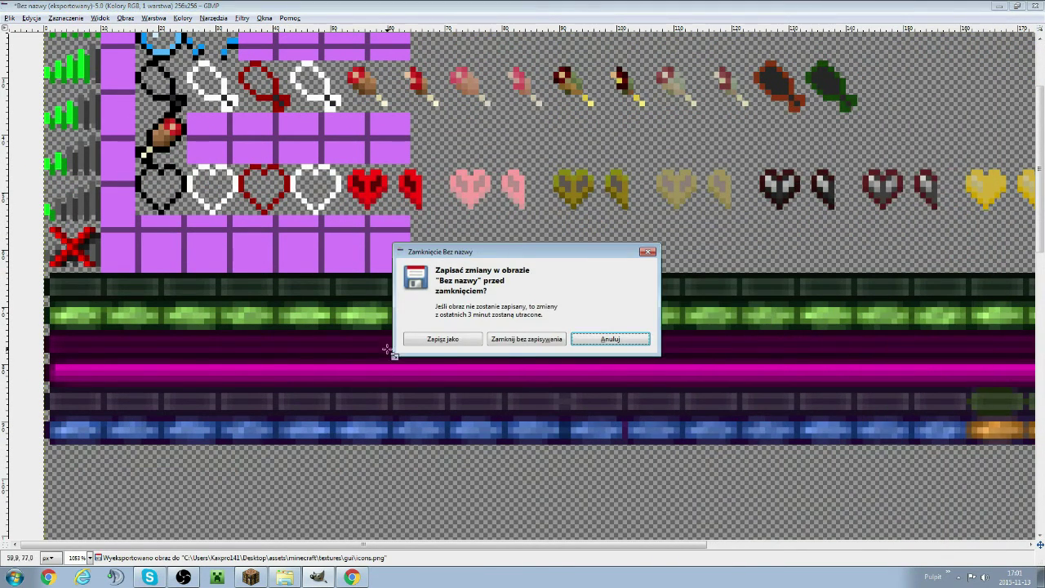
{"action": "left_click", "coordinate": [526, 339]}
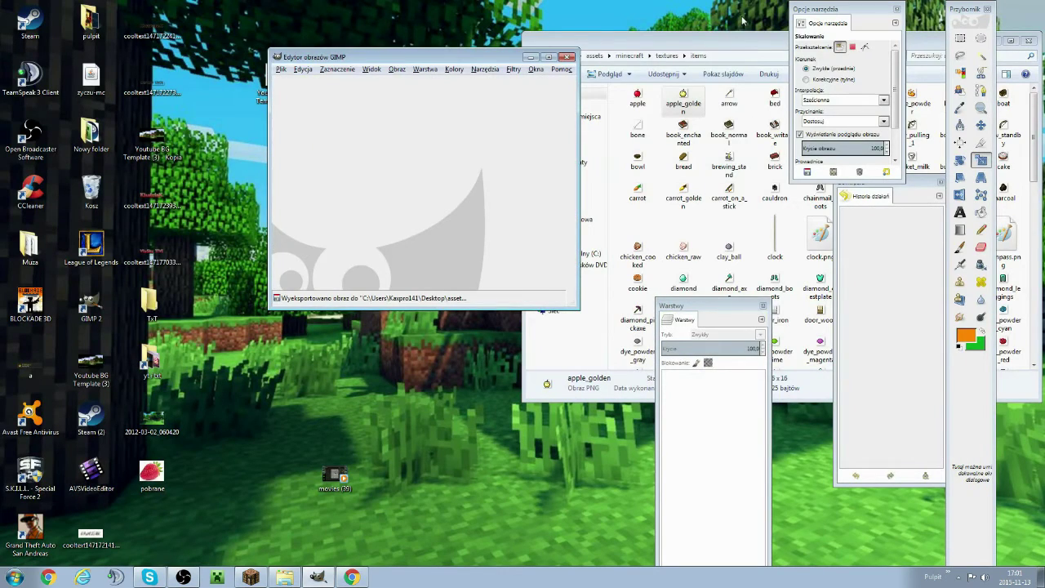
- Look through the container folder inside the gui textures and check the inventory texture
{"action": "left_click", "coordinate": [613, 60]}
{"action": "left_click", "coordinate": [534, 57]}
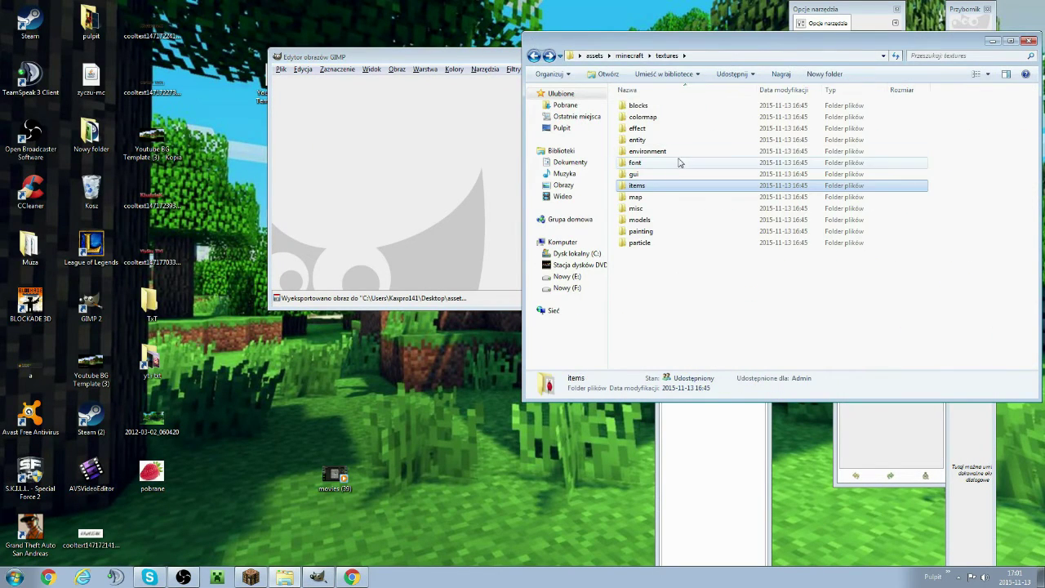
{"action": "double_click", "coordinate": [684, 174]}
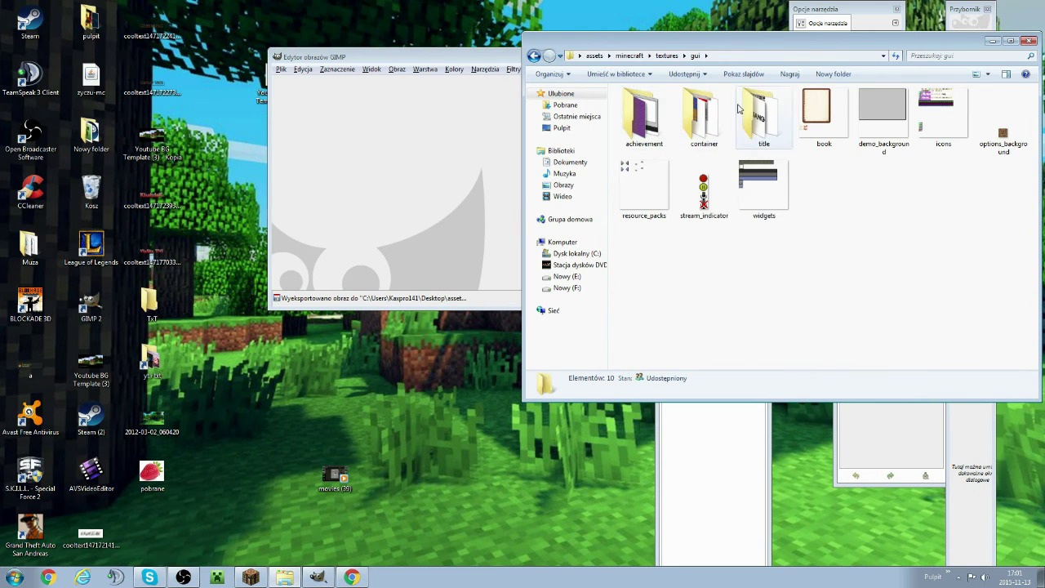
{"action": "double_click", "coordinate": [694, 121]}
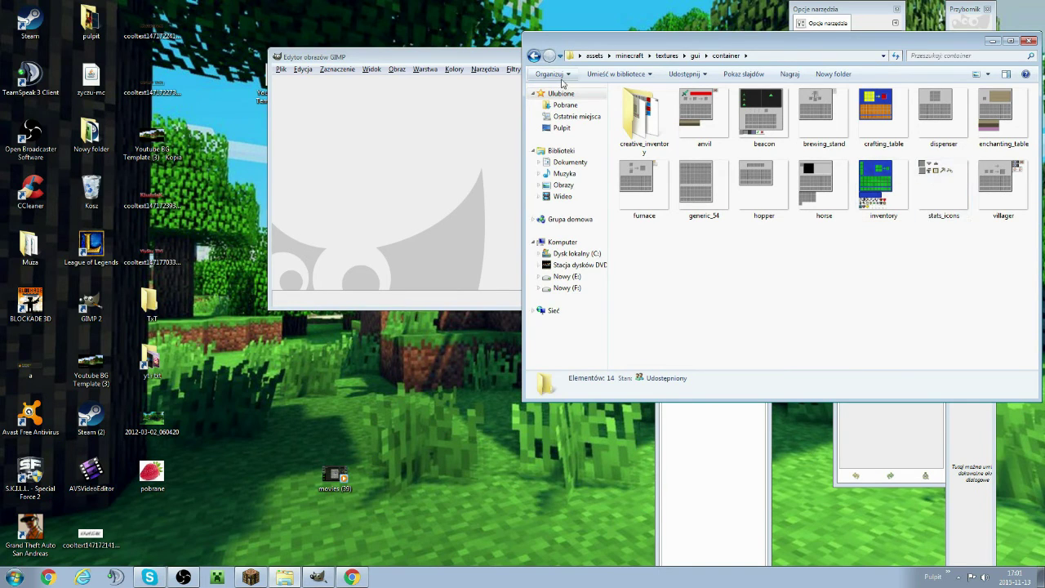
{"action": "left_click", "coordinate": [894, 193]}
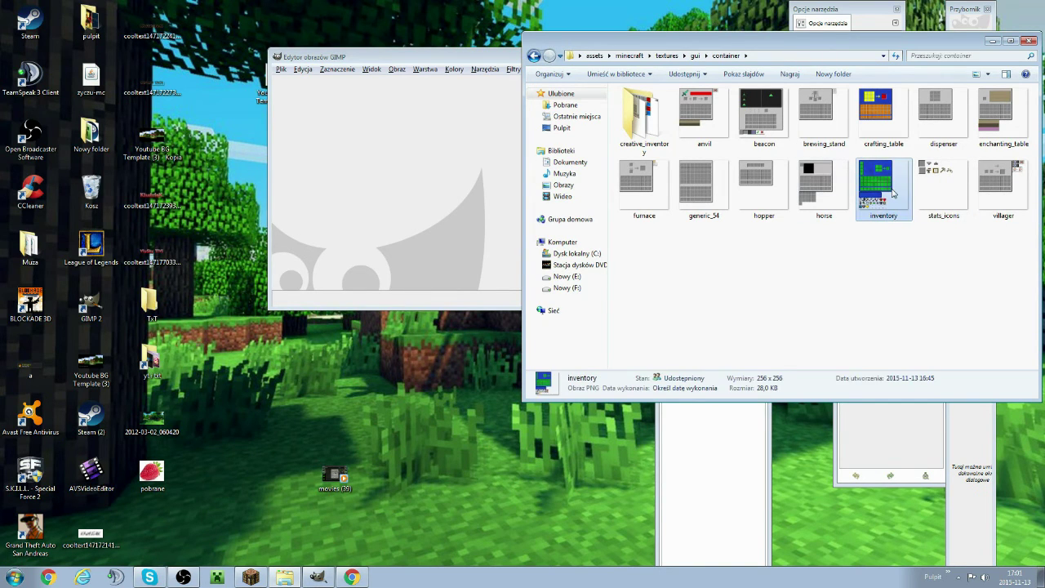
{"action": "left_click", "coordinate": [536, 55]}
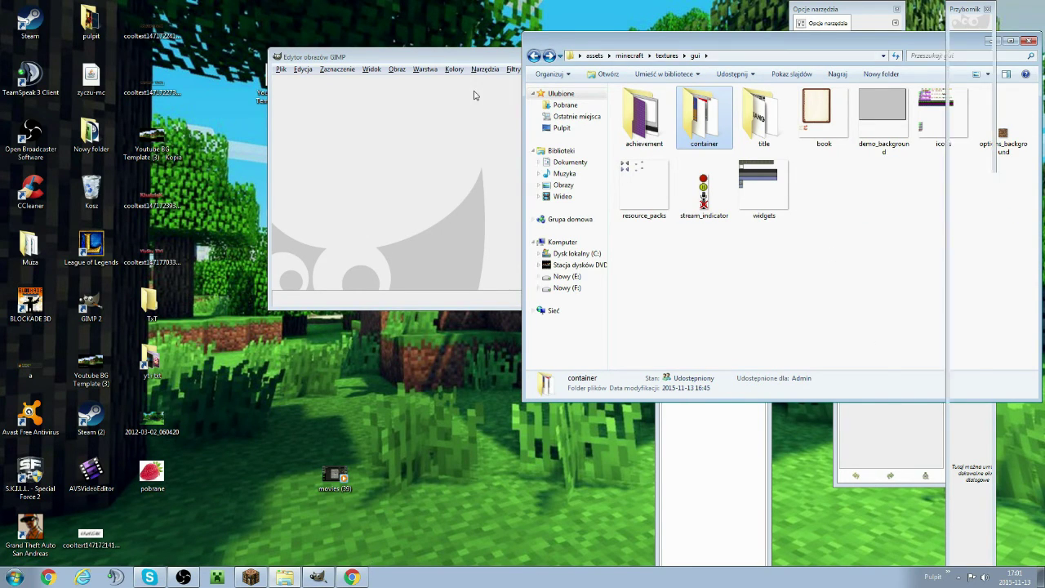
- Close GIMP, return to the top-level assets folder, and close the file explorer window
{"action": "left_click", "coordinate": [569, 57]}
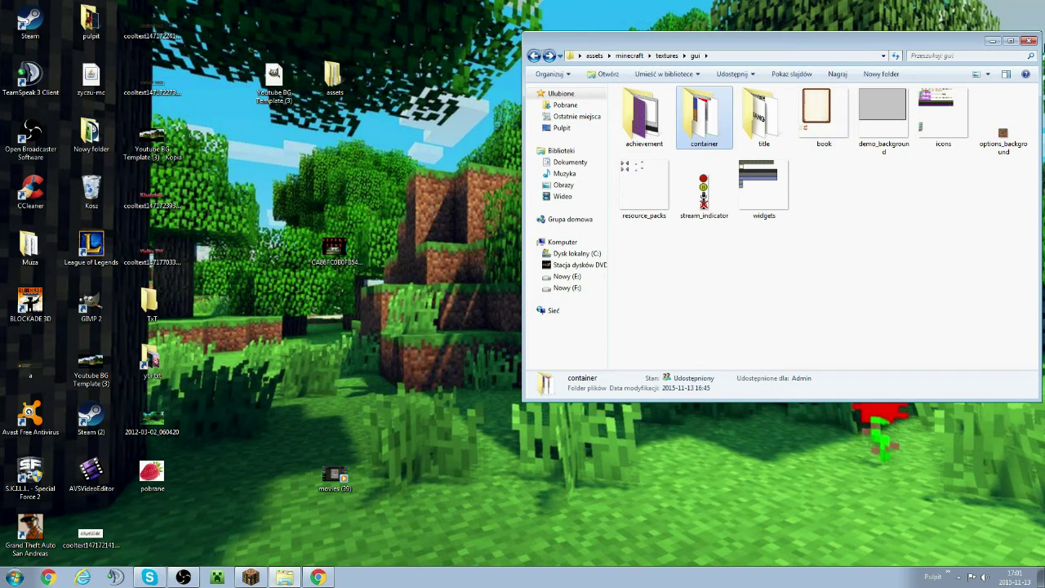
{"action": "left_click", "coordinate": [534, 56]}
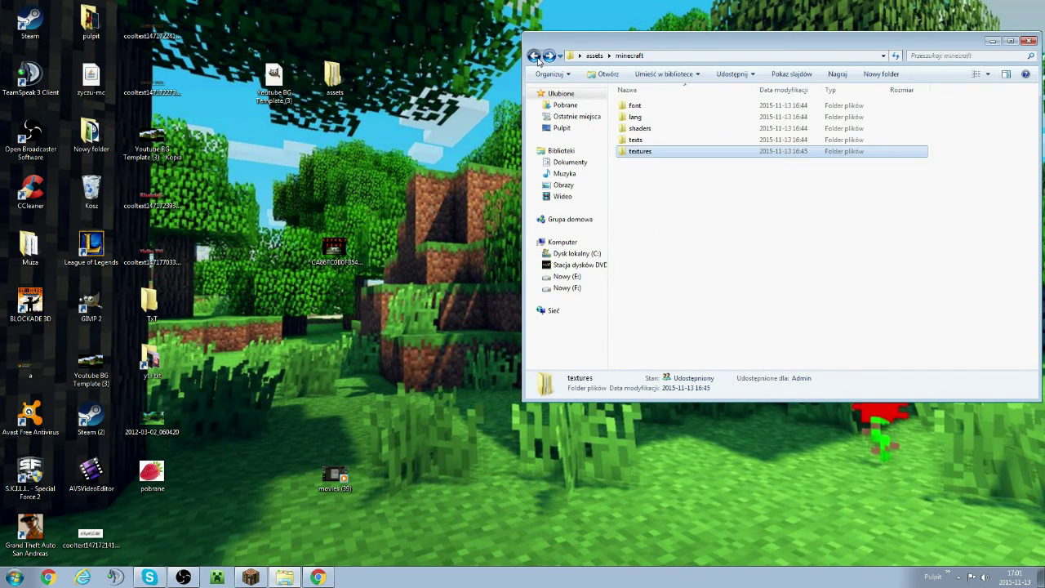
{"action": "left_click", "coordinate": [533, 57]}
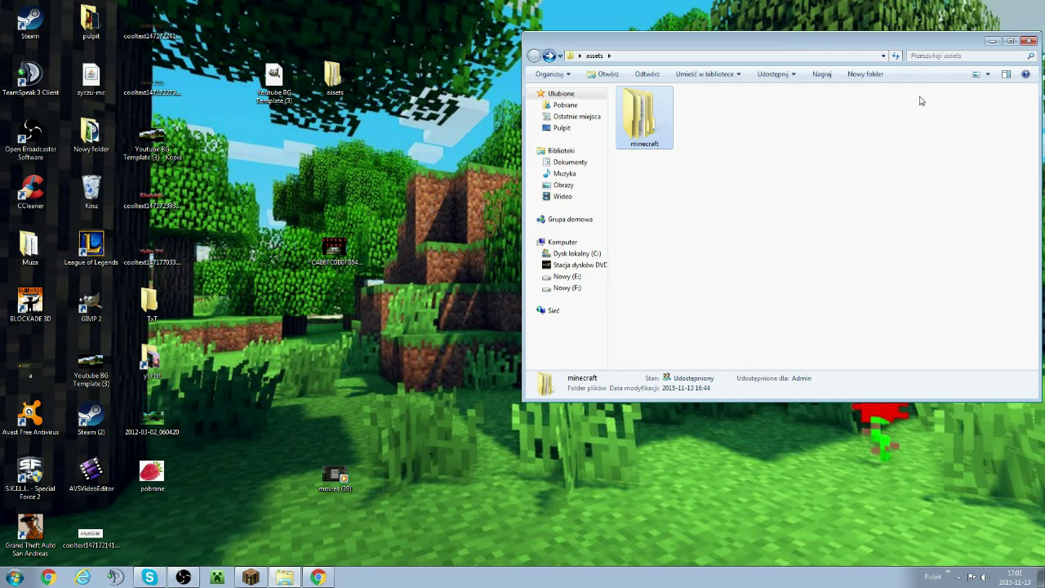
{"action": "left_click", "coordinate": [1031, 41]}
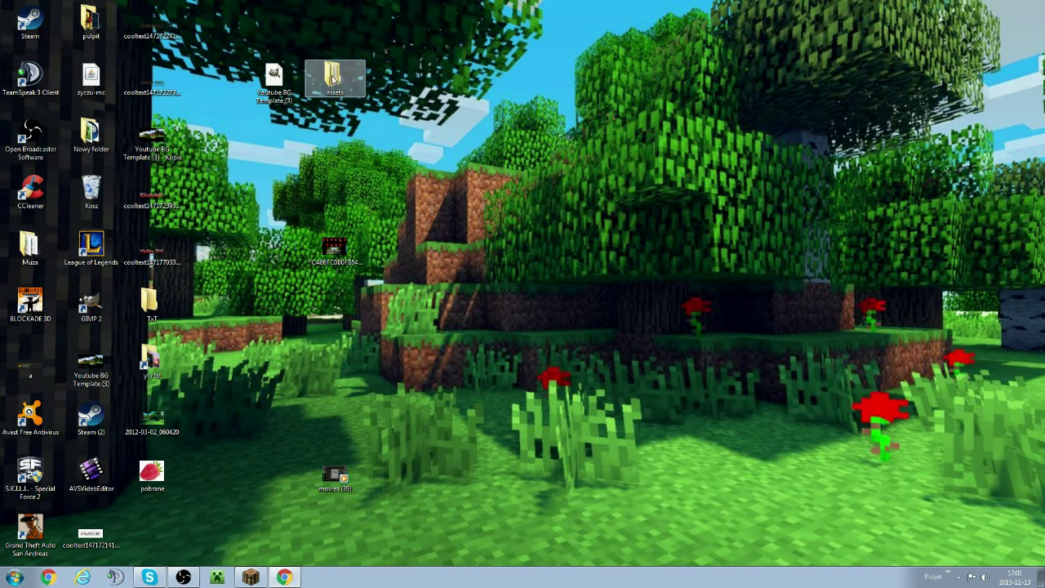
- Create a new desktop folder named Lol and move the assets folder into it
{"action": "right_click", "coordinate": [379, 108]}
{"action": "mouse_move", "coordinate": [428, 194]}
{"action": "left_click", "coordinate": [531, 194]}
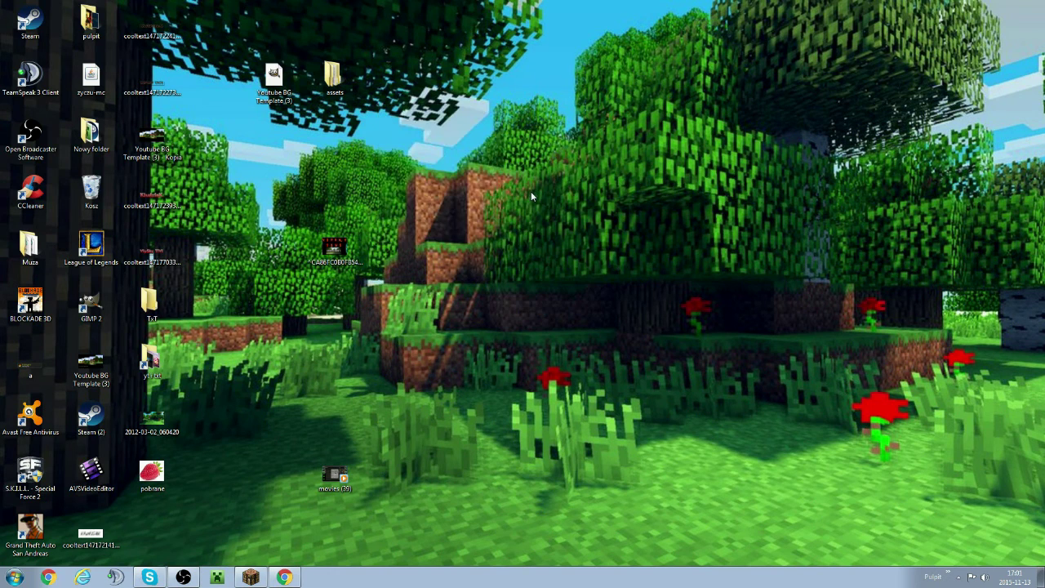
{"action": "right_click", "coordinate": [432, 220]}
{"action": "mouse_move", "coordinate": [473, 309]}
{"action": "left_click", "coordinate": [595, 310]}
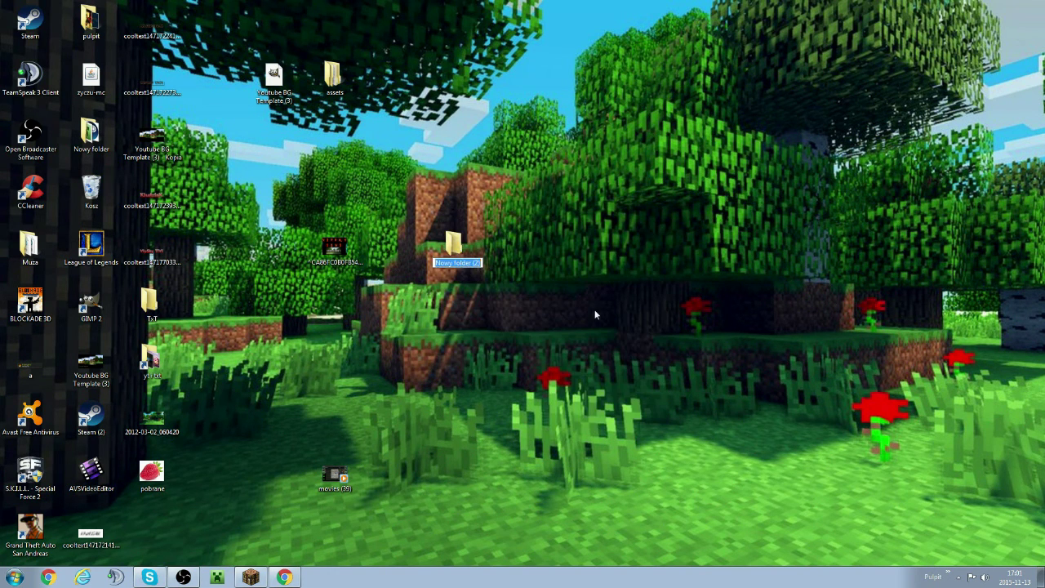
{"action": "key", "text": "BackSpace"}
{"action": "key", "text": "Return"}
{"action": "left_click_drag", "start_coordinate": [332, 78], "coordinate": [469, 259]}
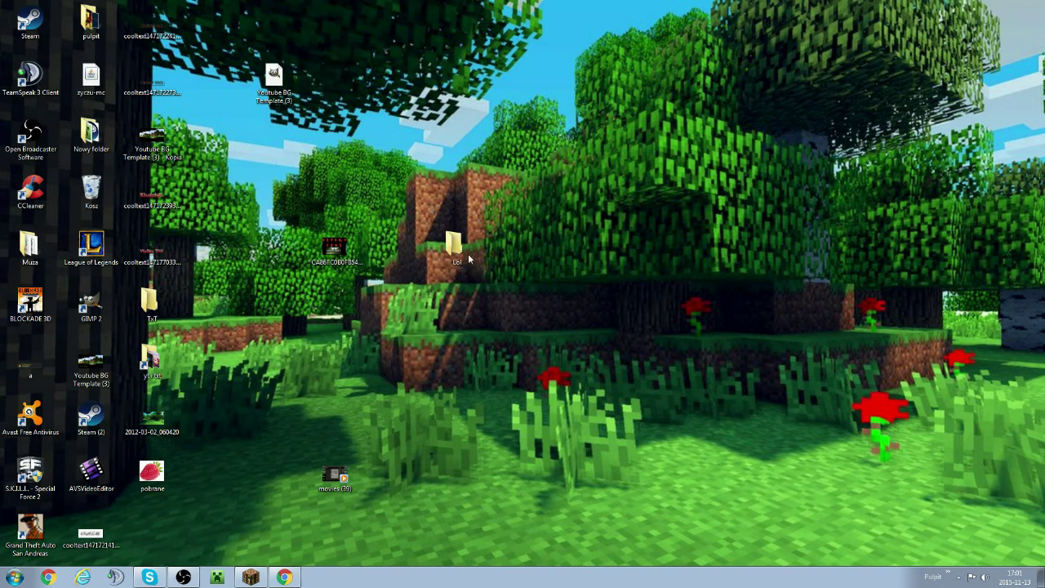
- Open the 1.7.10- folder under .minecraft versions in AppData Roaming, and look through its files
{"action": "double_click", "coordinate": [49, 488]}
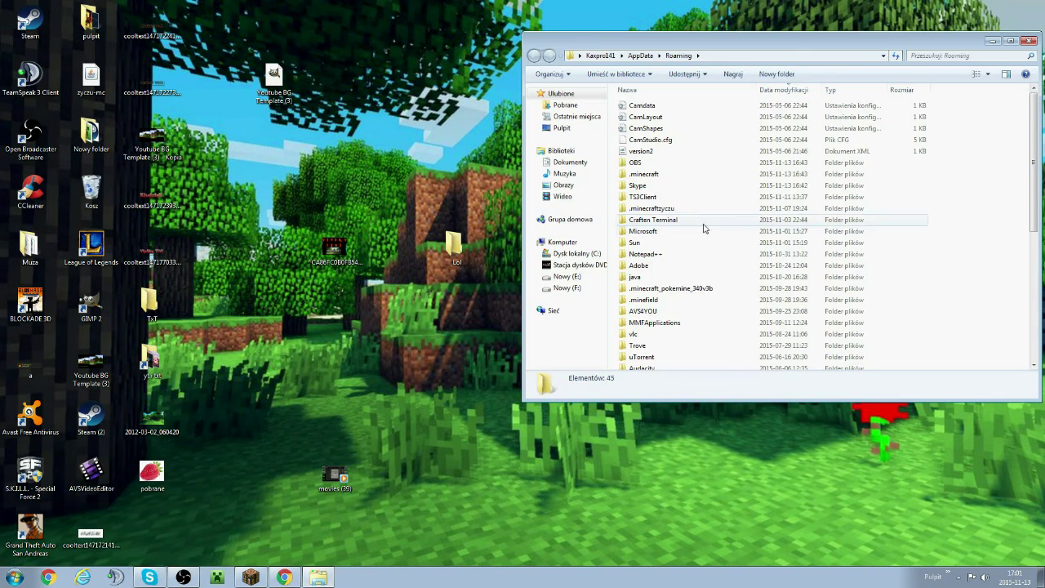
{"action": "left_click", "coordinate": [694, 175]}
{"action": "double_click", "coordinate": [694, 175]}
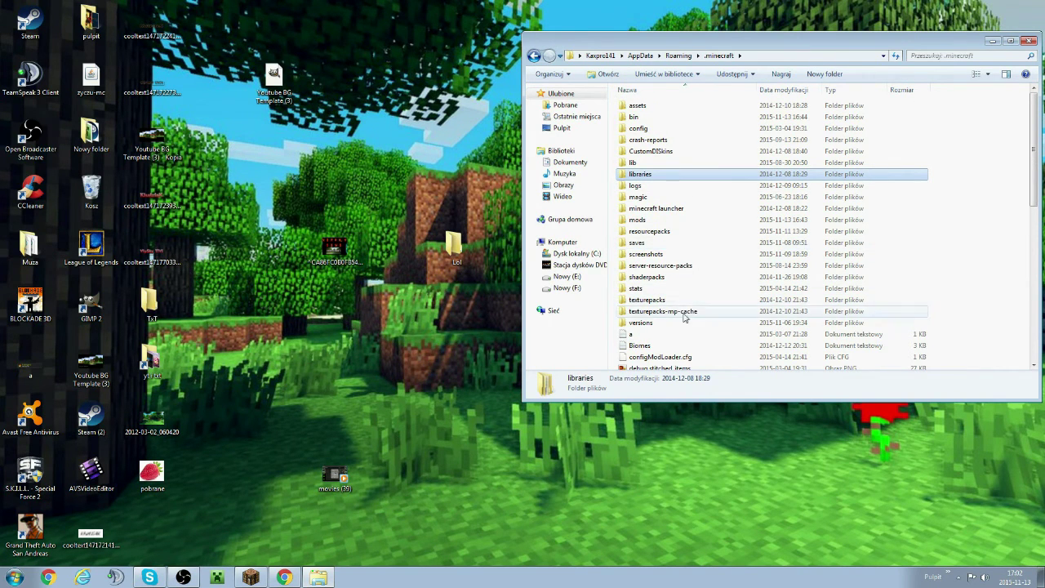
{"action": "double_click", "coordinate": [686, 323]}
{"action": "double_click", "coordinate": [658, 112]}
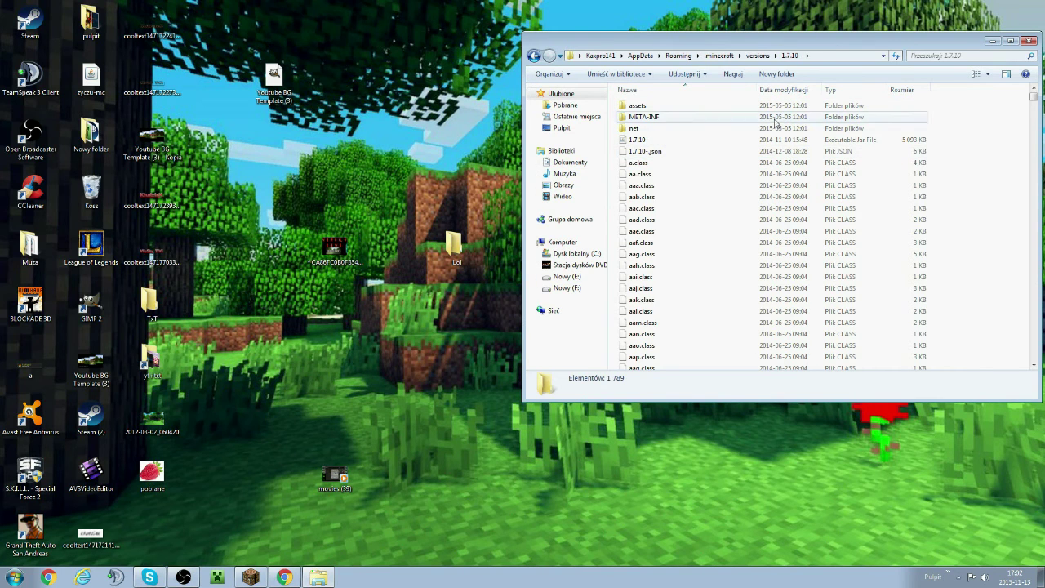
{"action": "scroll", "coordinate": [742, 204], "scroll_direction": "down", "scroll_amount": 10}
{"action": "scroll", "coordinate": [741, 213], "scroll_direction": "down", "scroll_amount": 15}
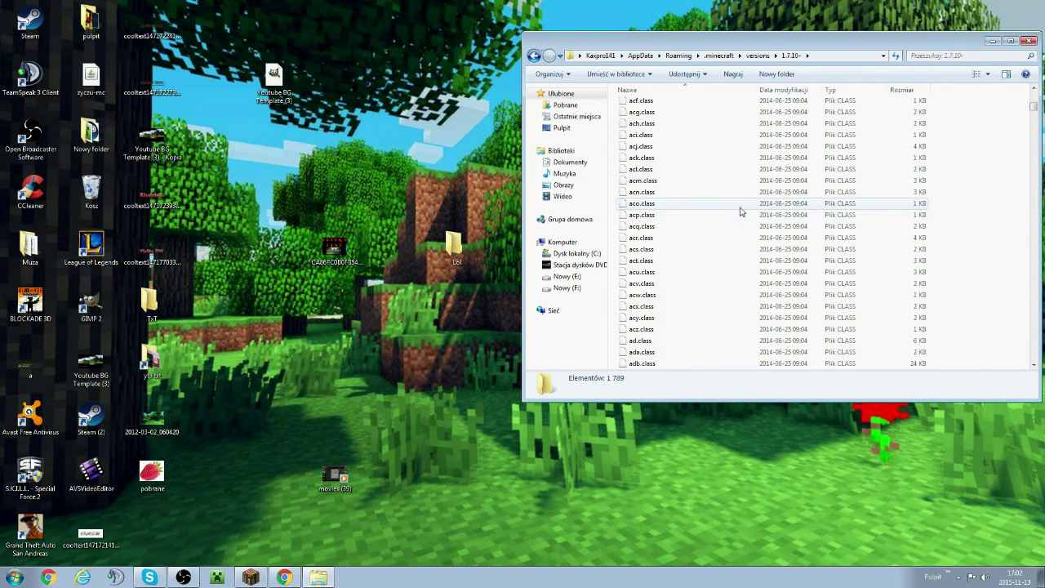
{"action": "scroll", "coordinate": [767, 211], "scroll_direction": "up", "scroll_amount": 20}
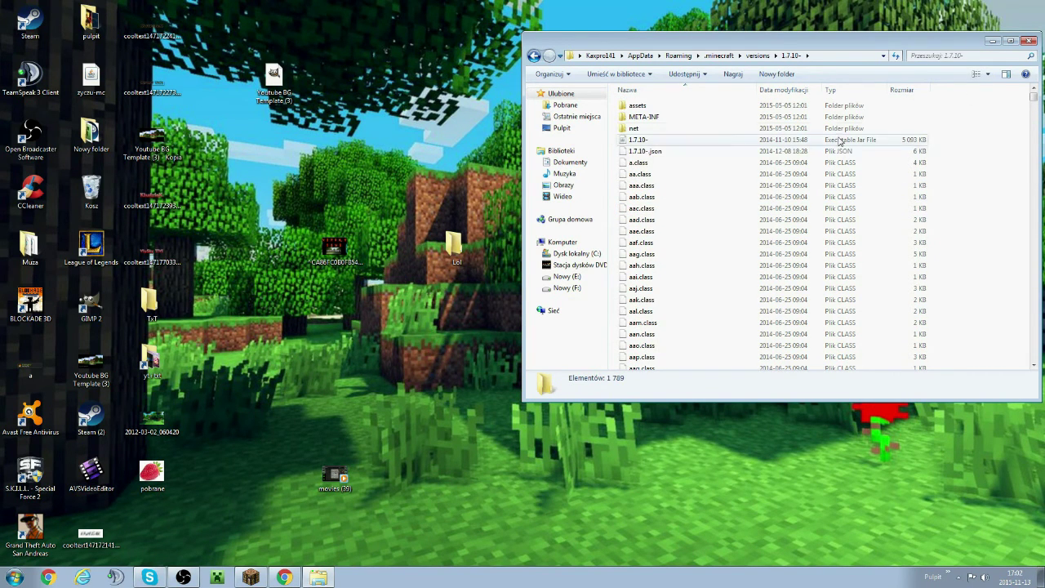
- Search the 1.7.10- folder for pack, check the pack image, move it into the desktop Lol folder, and close the file explorer window
{"action": "left_click", "coordinate": [972, 54]}
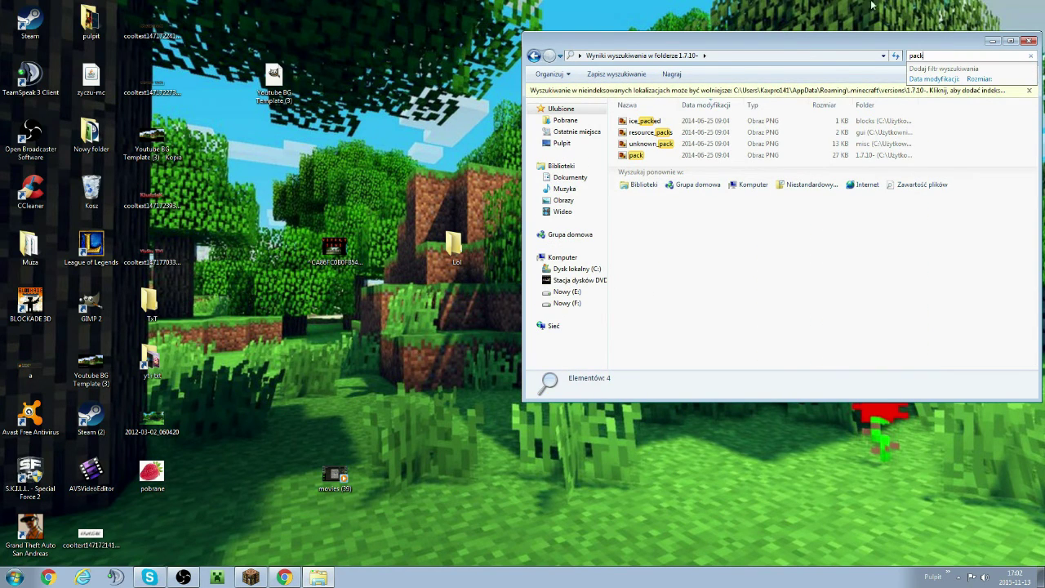
{"action": "double_click", "coordinate": [659, 155]}
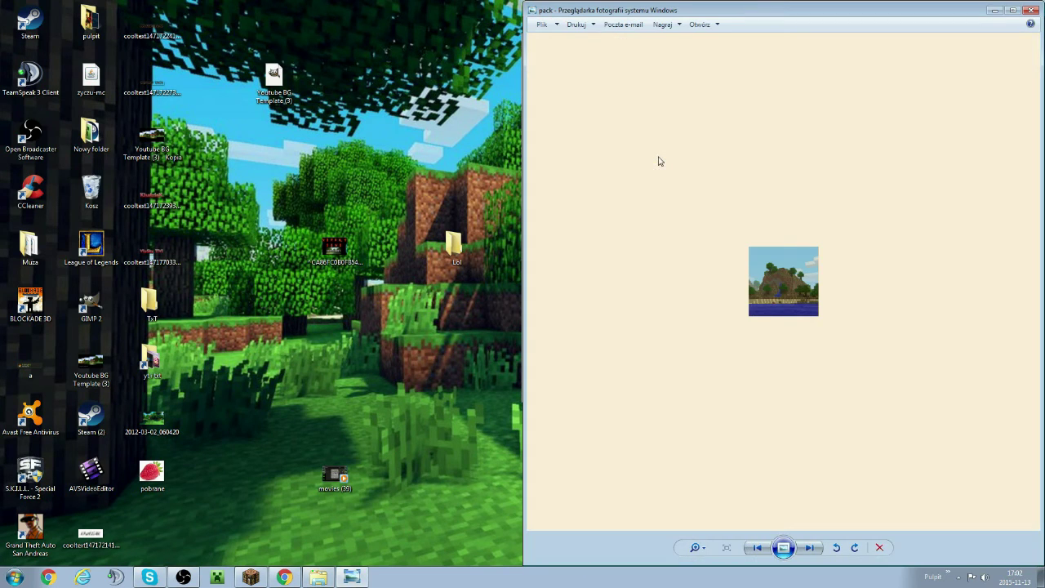
{"action": "left_click", "coordinate": [1030, 9]}
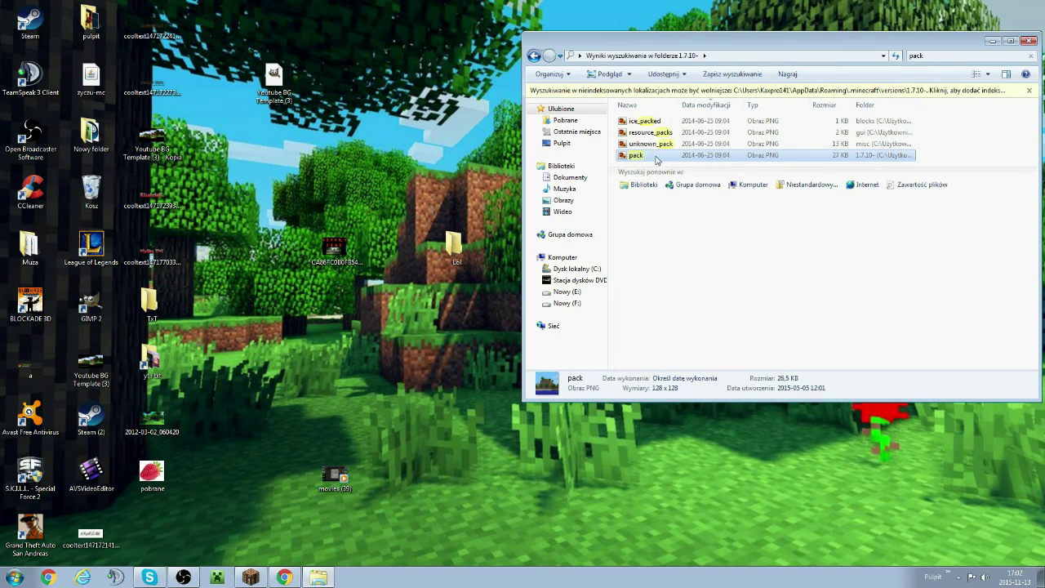
{"action": "left_click_drag", "start_coordinate": [425, 221], "coordinate": [447, 258]}
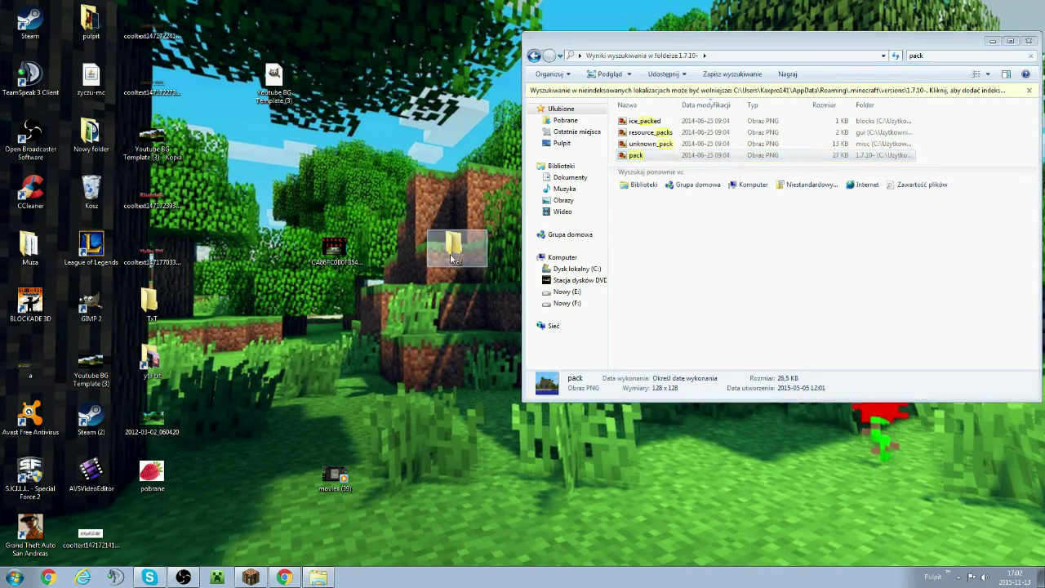
{"action": "left_click", "coordinate": [535, 56]}
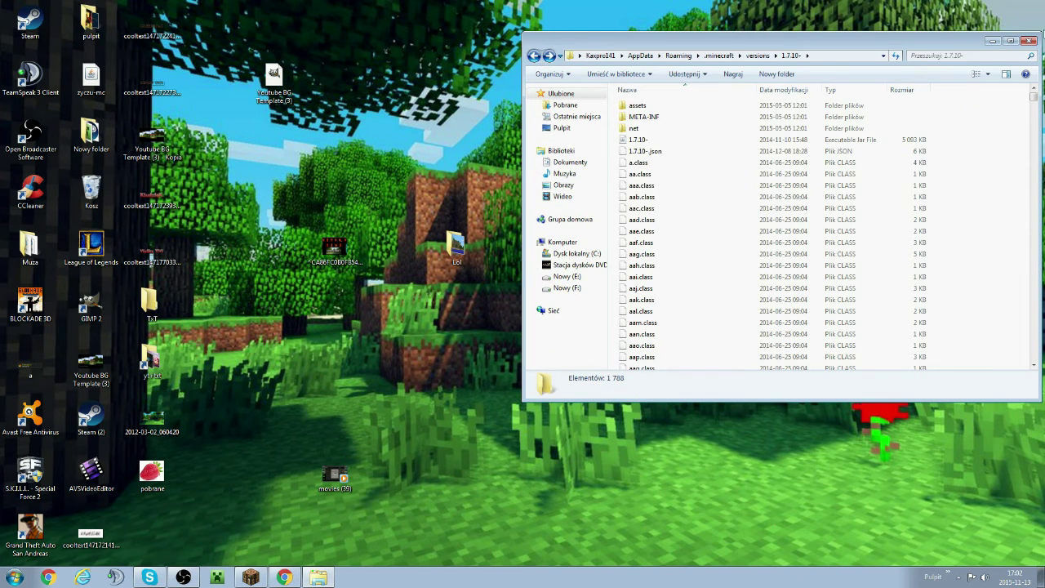
{"action": "left_click", "coordinate": [1028, 42]}
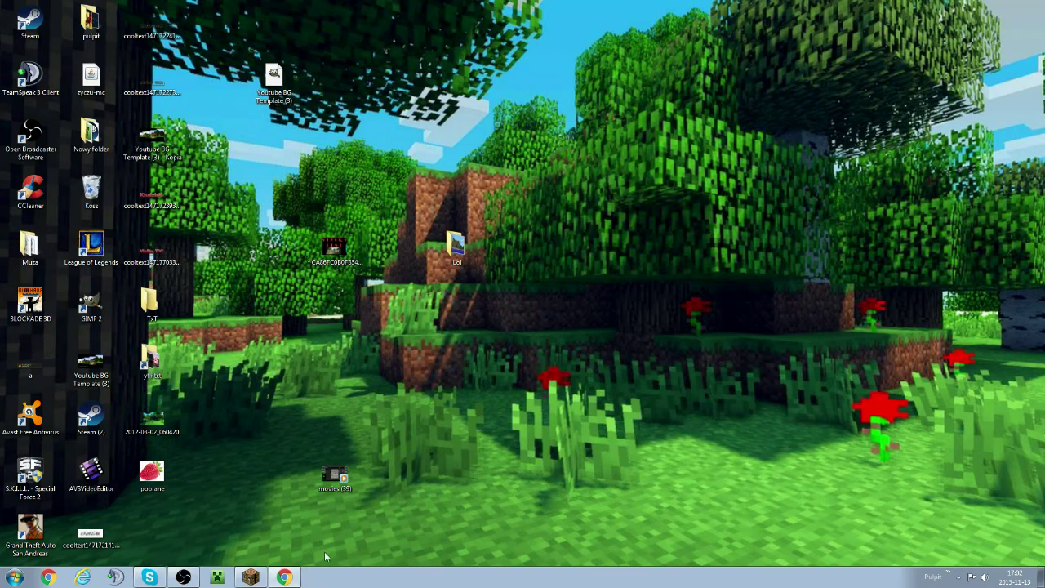
- Open the .minecraft resourcepacks folder via %appdata%, move the desktop Lol folder into it, and close the file explorer window
{"action": "key", "text": "super"}
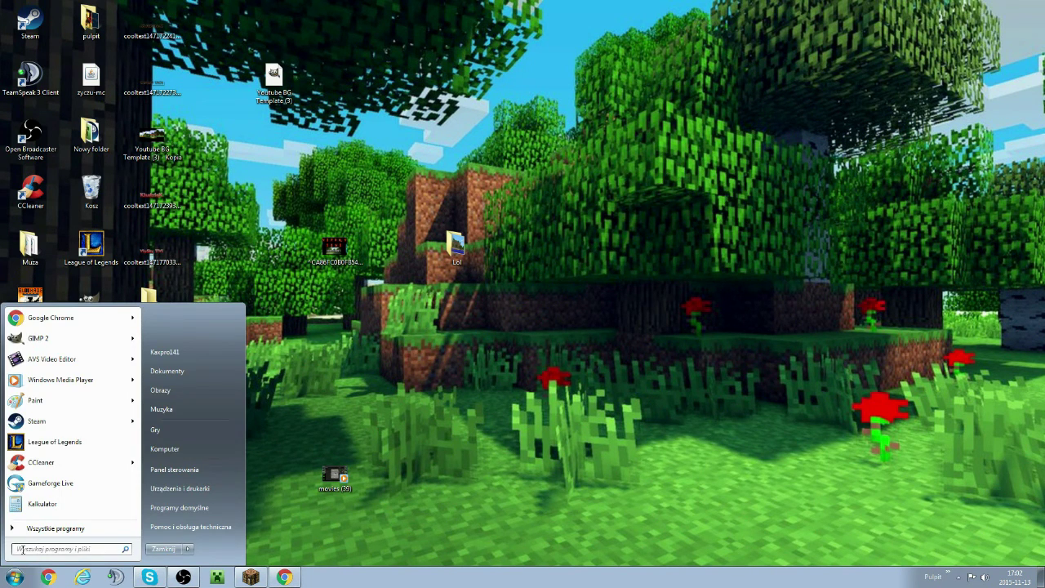
{"action": "type", "text": "%a"}
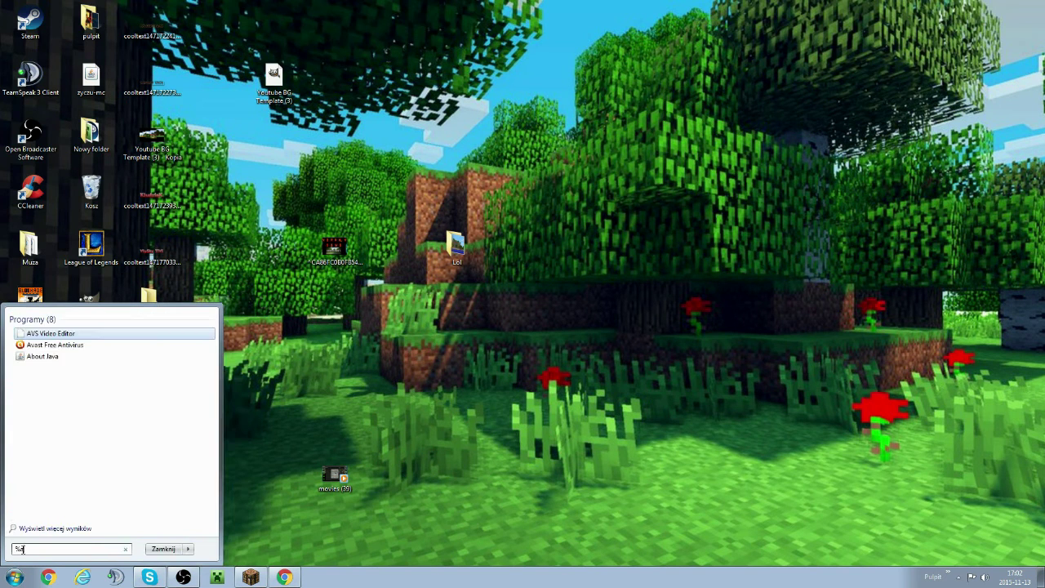
{"action": "type", "text": "ppdata%"}
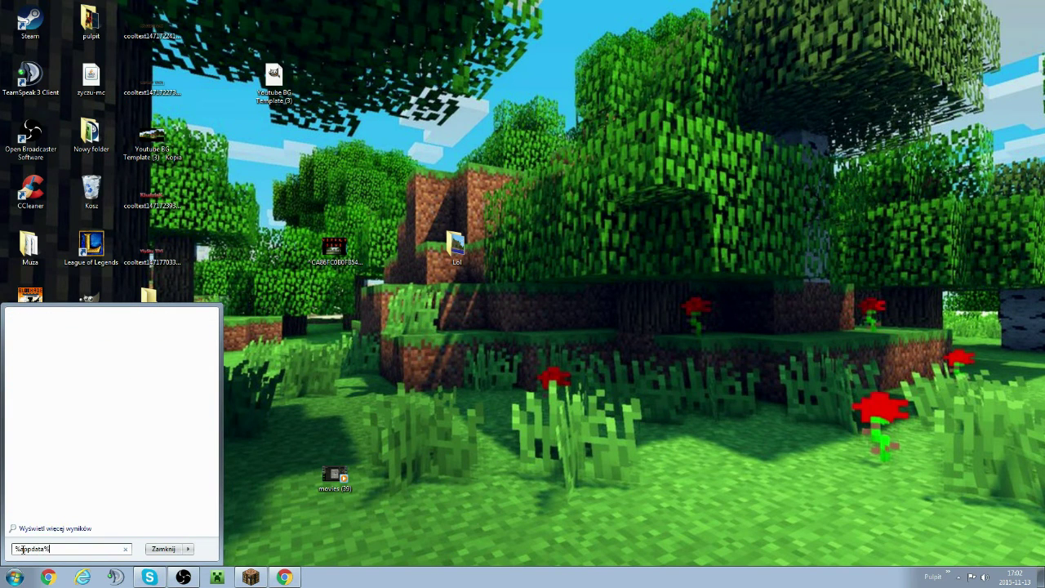
{"action": "key", "text": "Return"}
{"action": "double_click", "coordinate": [641, 105]}
{"action": "double_click", "coordinate": [653, 232]}
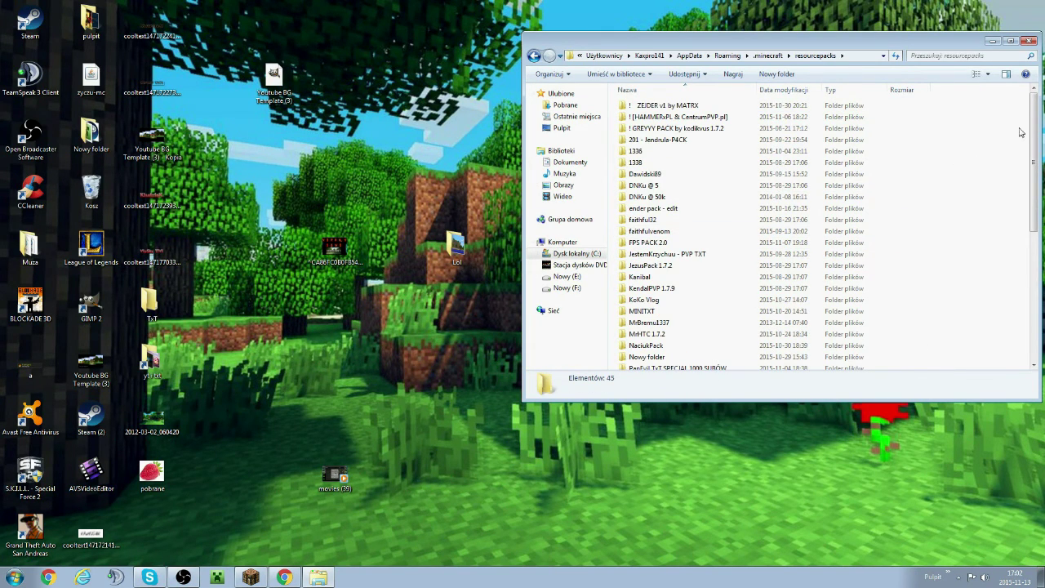
{"action": "left_click_drag", "start_coordinate": [1020, 132], "coordinate": [1020, 132]}
{"action": "left_click", "coordinate": [1029, 41]}
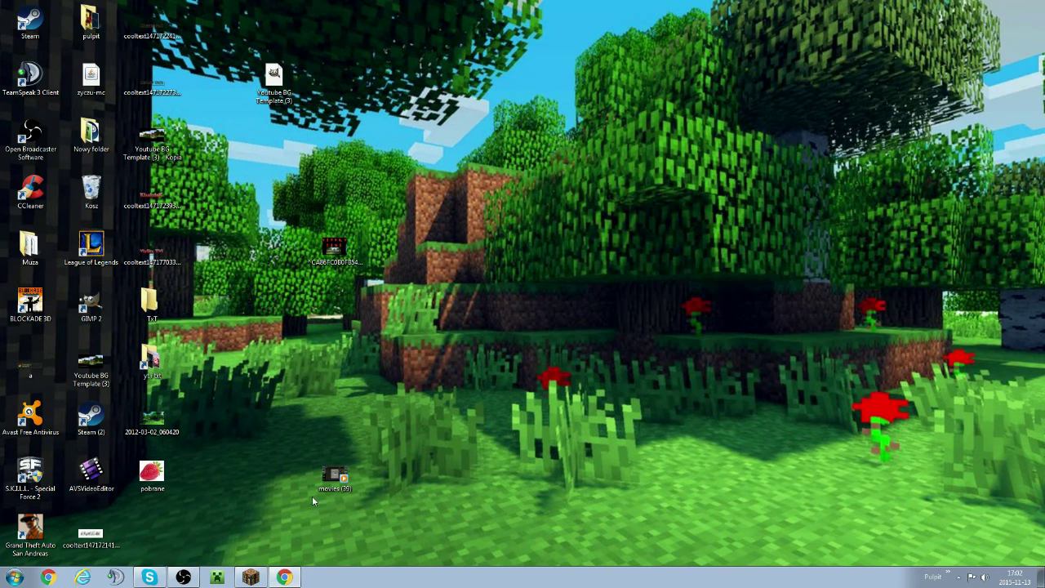
- Switch to Minecraft, look through the available resource packs in a maximized window, and minimize the game
{"action": "left_click", "coordinate": [251, 577]}
{"action": "left_click", "coordinate": [485, 391]}
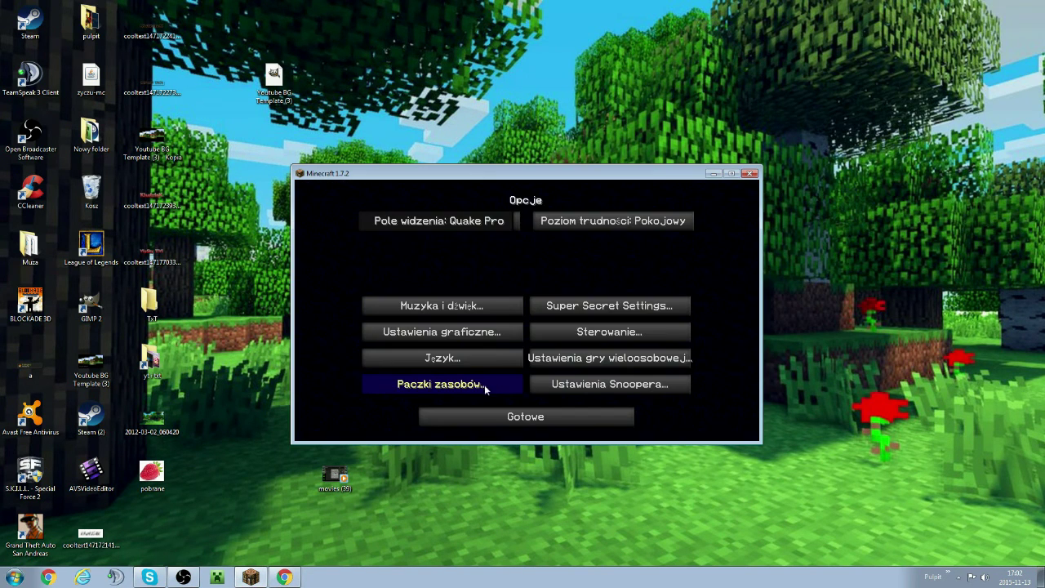
{"action": "left_click", "coordinate": [732, 174]}
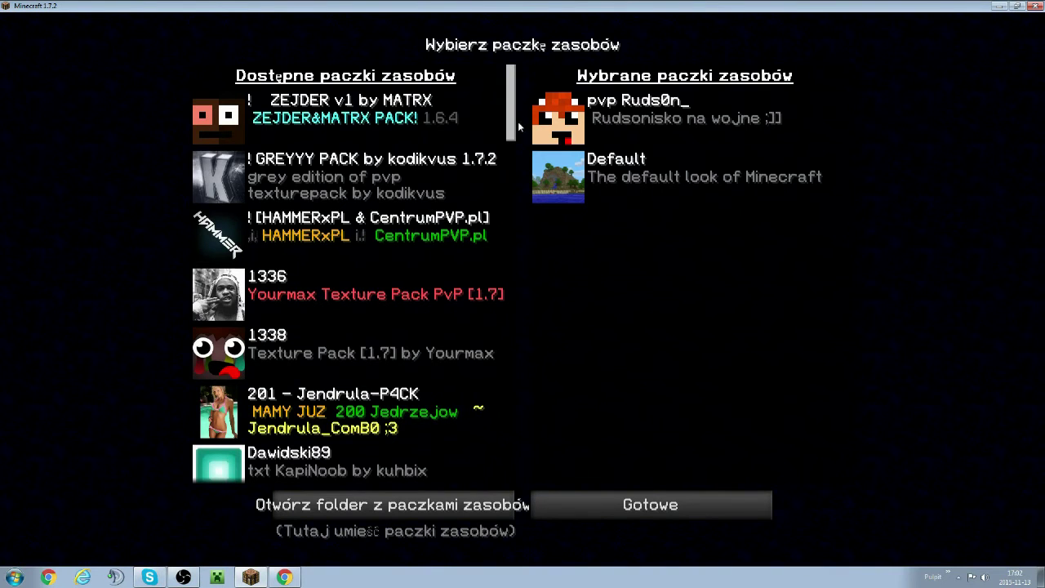
{"action": "left_click_drag", "start_coordinate": [518, 127], "coordinate": [467, 357]}
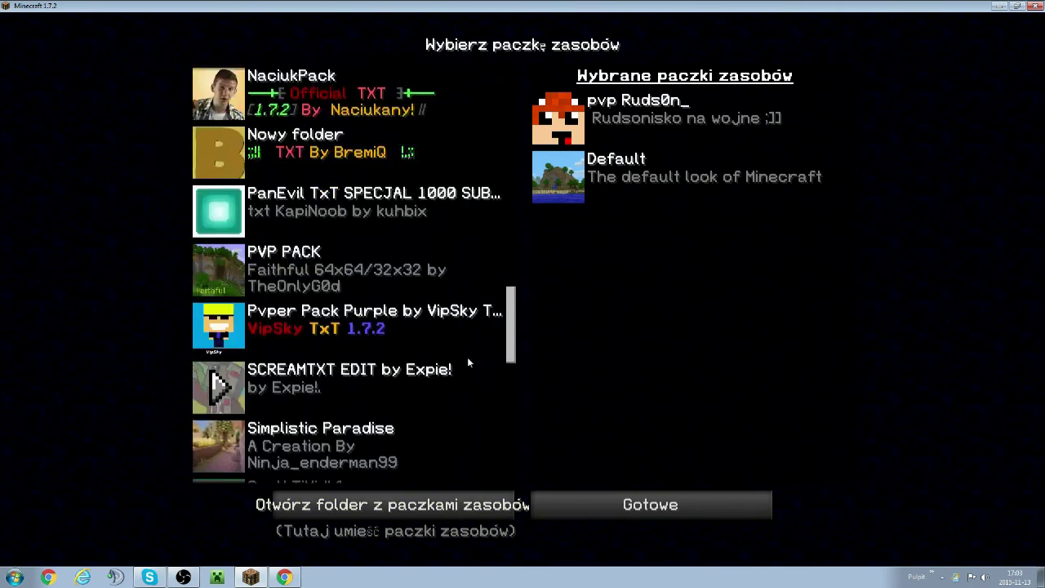
{"action": "key", "text": "Escape"}
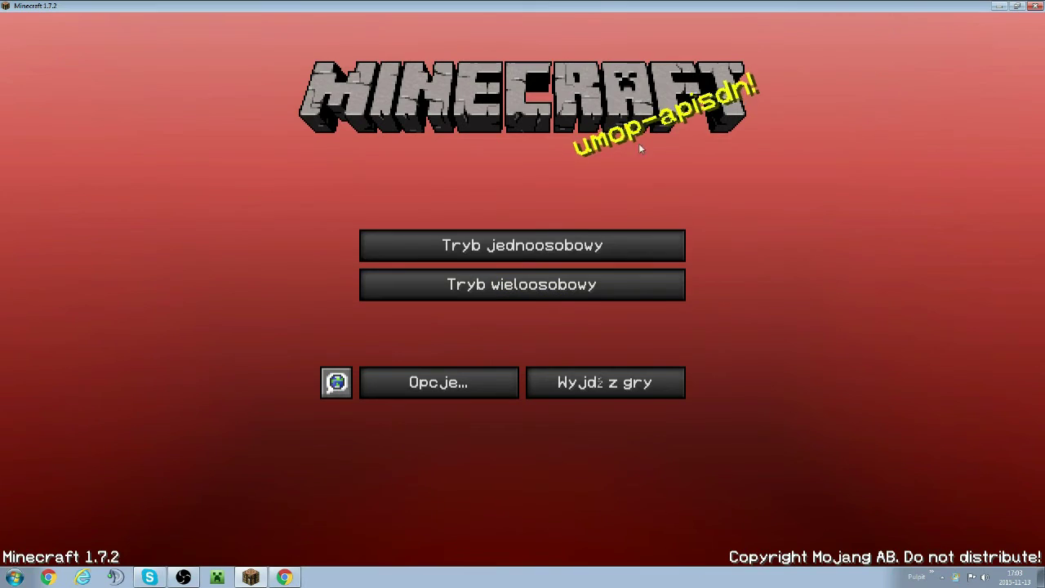
{"action": "left_click", "coordinate": [996, 9]}
{"action": "key", "text": "super"}
{"action": "left_click", "coordinate": [660, 428]}
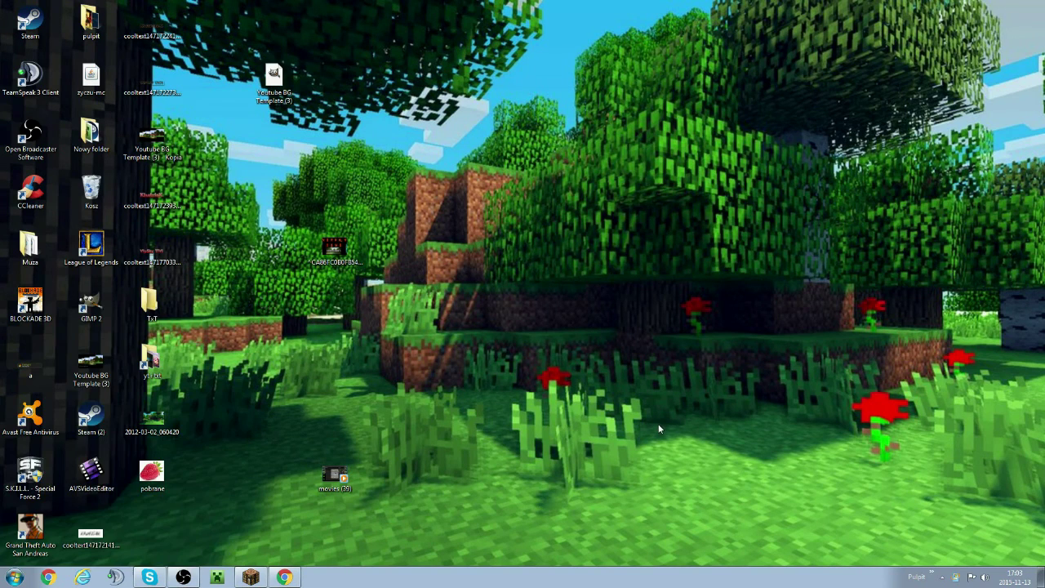
- Reopen the resourcepacks folder inside .minecraft under AppData Roaming
{"action": "key", "text": "super+r"}
{"action": "key", "text": "Return"}
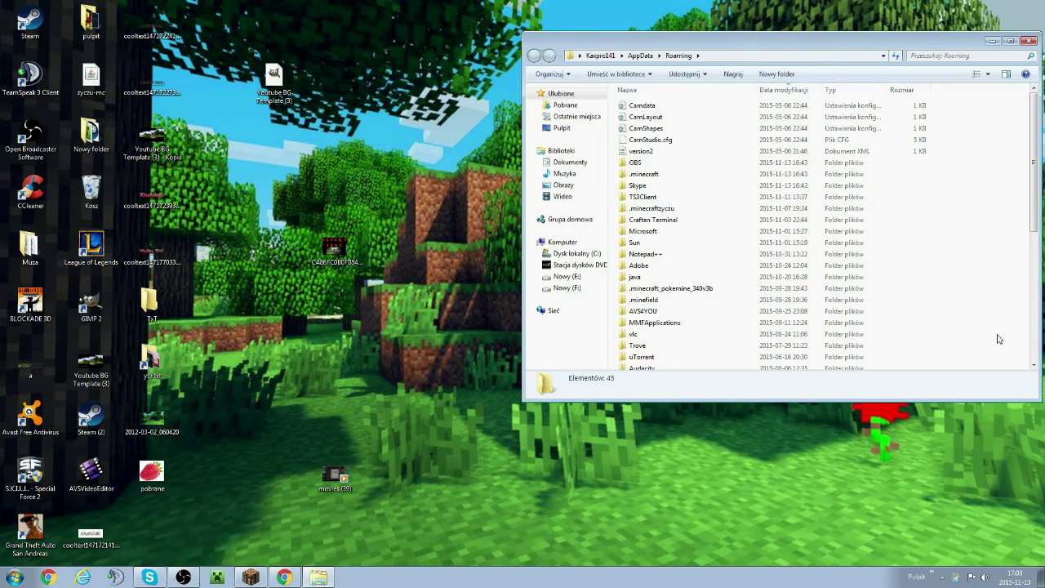
{"action": "double_click", "coordinate": [683, 174]}
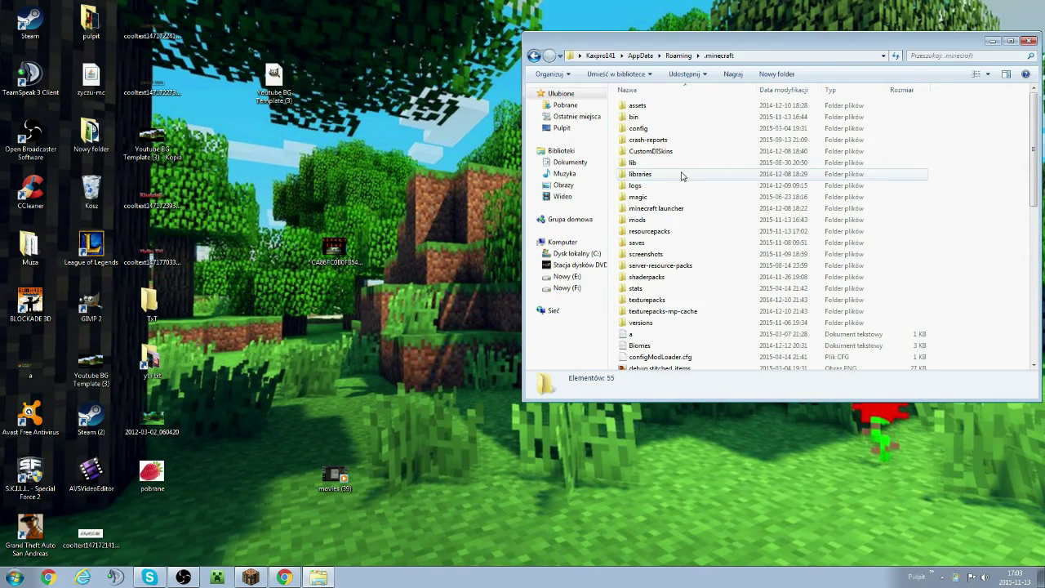
{"action": "double_click", "coordinate": [673, 300]}
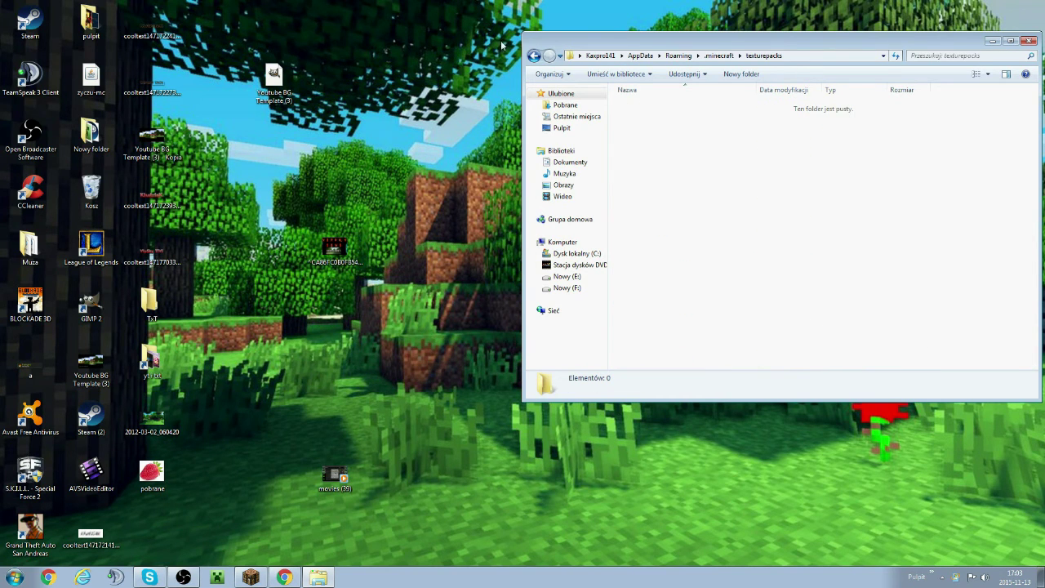
{"action": "left_click", "coordinate": [533, 55]}
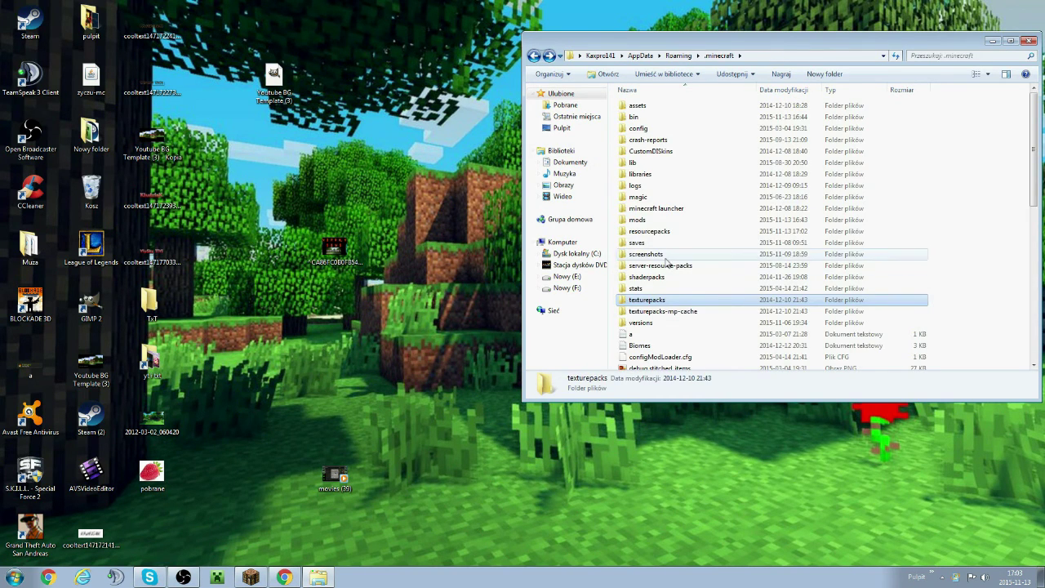
{"action": "double_click", "coordinate": [677, 231]}
{"action": "scroll", "coordinate": [734, 175], "scroll_direction": "down", "scroll_amount": 2}
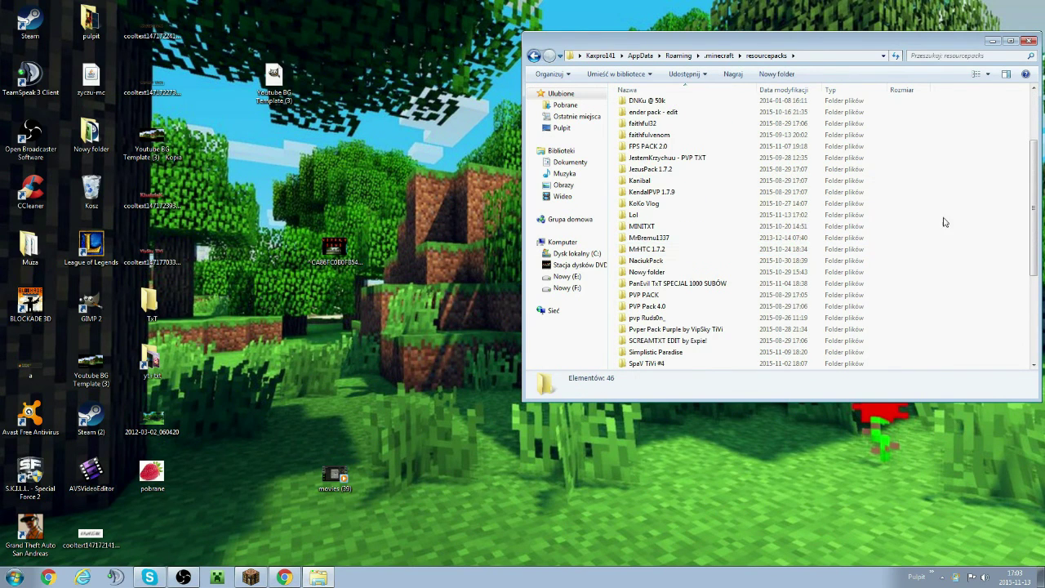
- Copy the pack.mcmeta file from the Pvper Pack Purple by VipSky TiVi resource pack folder
{"action": "left_click", "coordinate": [699, 328]}
{"action": "double_click", "coordinate": [700, 328]}
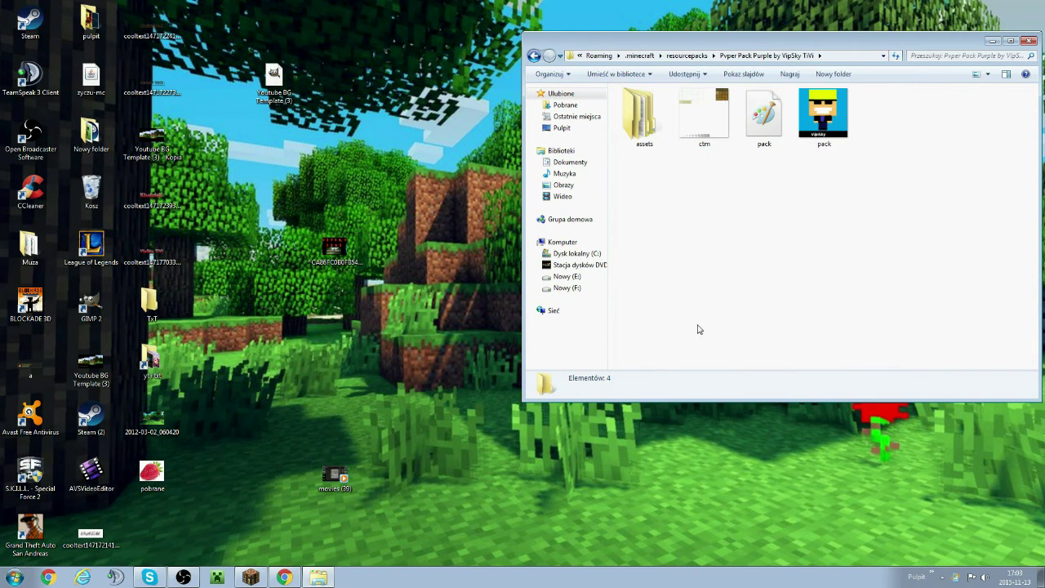
{"action": "left_click", "coordinate": [774, 134]}
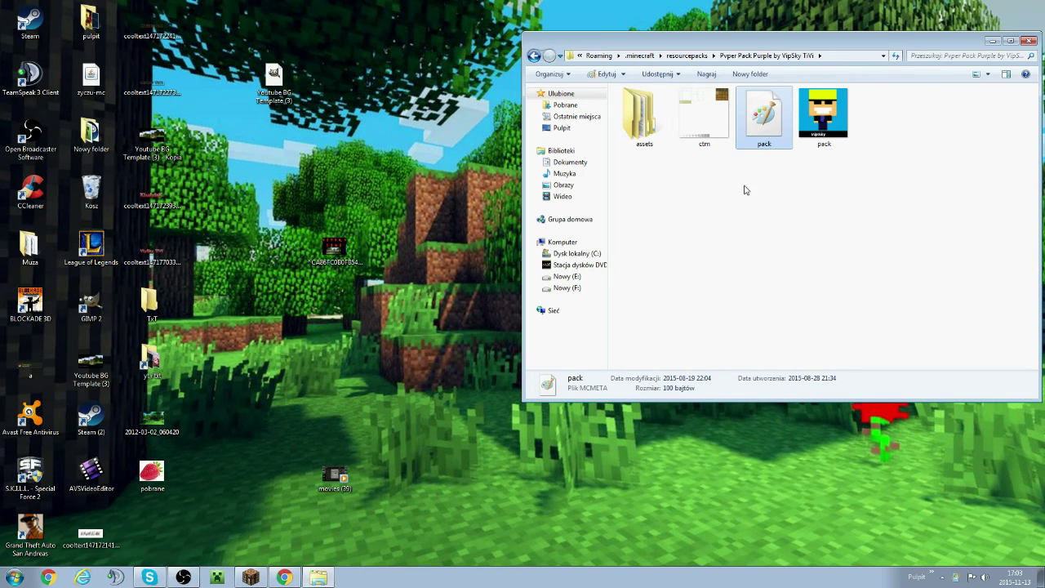
{"action": "right_click", "coordinate": [751, 120]}
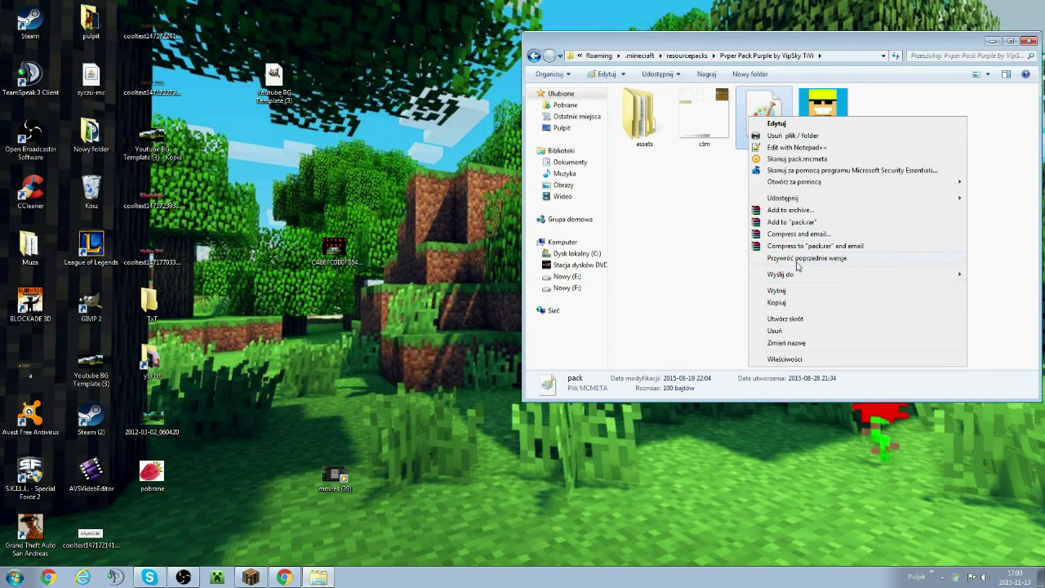
{"action": "left_click", "coordinate": [812, 305]}
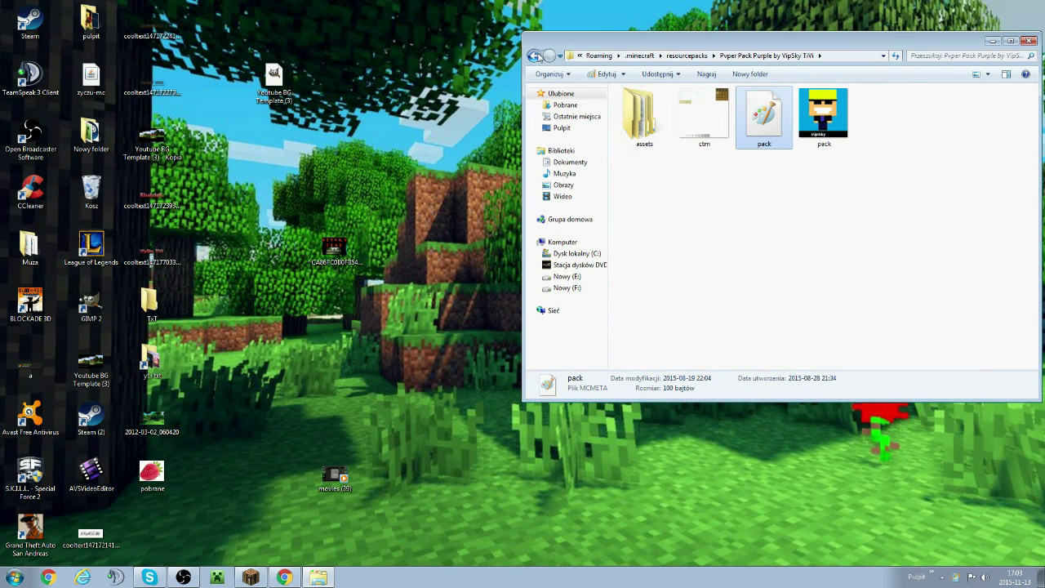
- Find the Lol folder by searching resourcepacks for Lol, and paste the copied pack.mcmeta file into it
{"action": "left_click", "coordinate": [538, 56]}
{"action": "scroll", "coordinate": [743, 347], "scroll_direction": "down", "scroll_amount": 6}
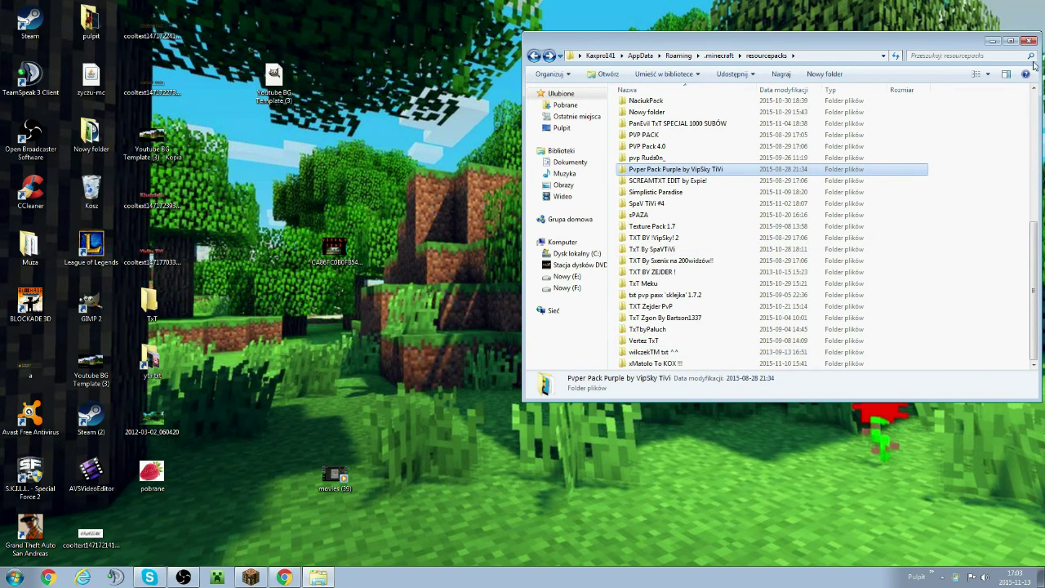
{"action": "left_click", "coordinate": [967, 54]}
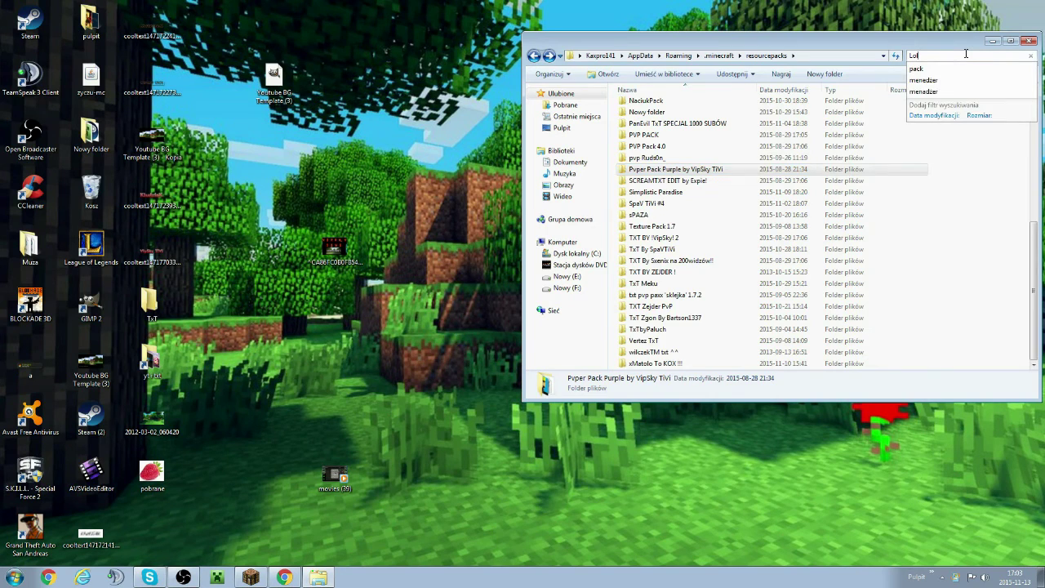
{"action": "double_click", "coordinate": [632, 119]}
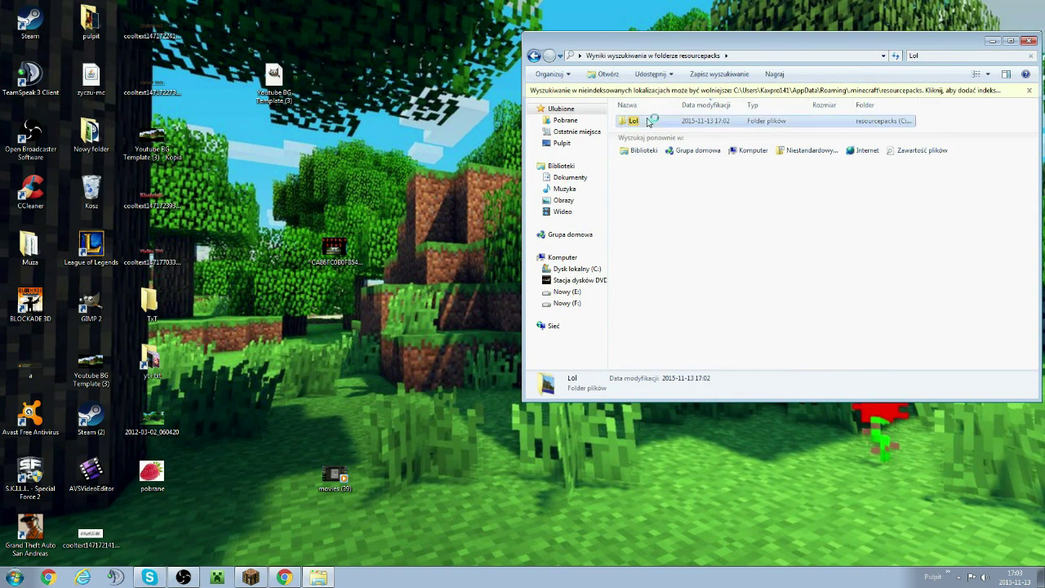
{"action": "right_click", "coordinate": [722, 263]}
{"action": "left_click", "coordinate": [747, 337]}
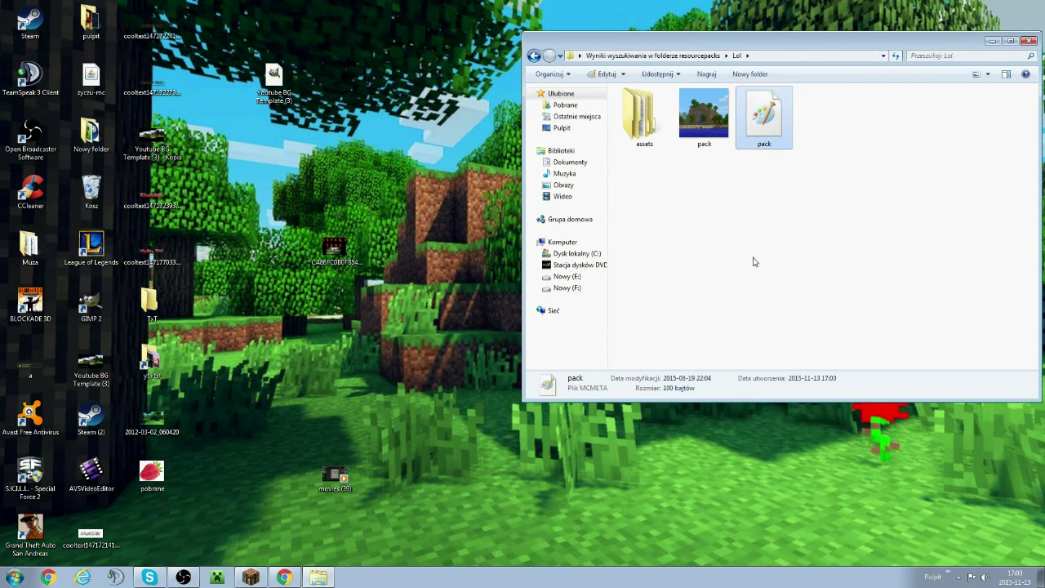
- Open the Lol folder's pack.mcmeta in Notepad, replace lVipSky in the description with NICK, and save the change while closing
{"action": "right_click", "coordinate": [765, 134]}
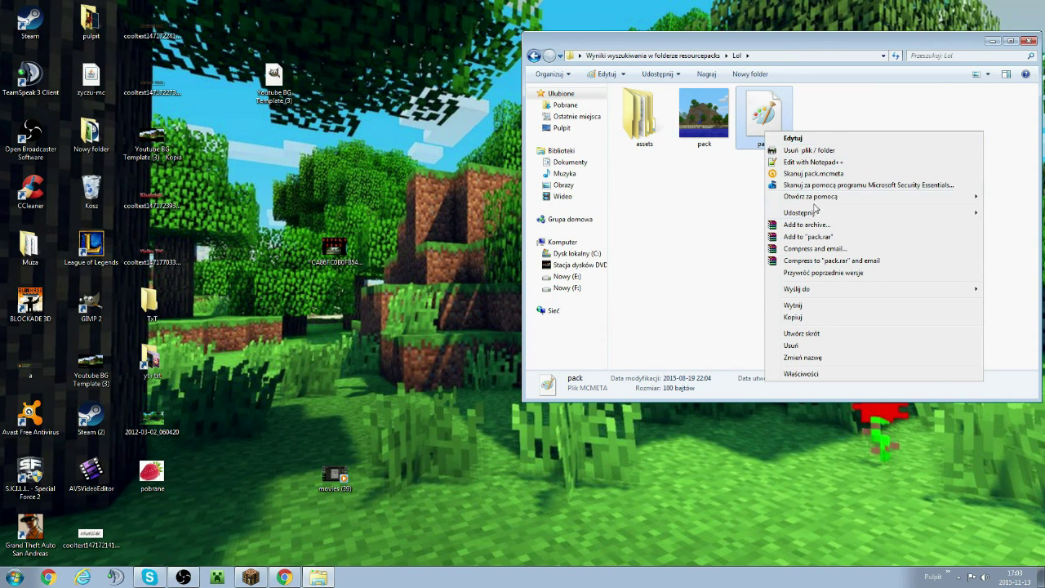
{"action": "mouse_move", "coordinate": [821, 202]}
{"action": "left_click", "coordinate": [665, 197]}
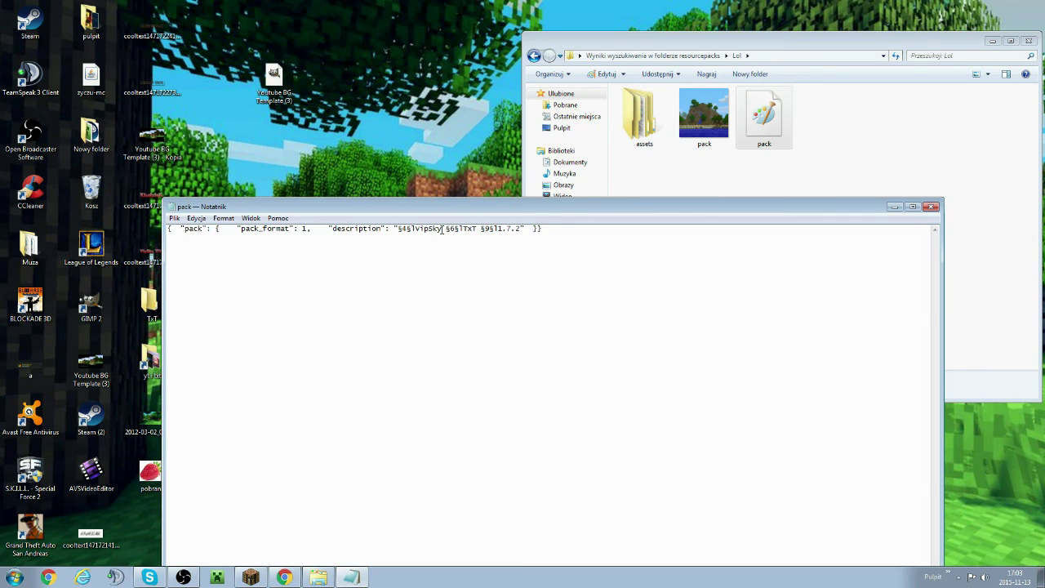
{"action": "key", "text": "BackSpace"}
{"action": "key", "text": "BackSpace"}
{"action": "key", "text": "BackSpace"}
{"action": "key", "text": "BackSpace"}
{"action": "key", "text": "BackSpace"}
{"action": "key", "text": "BackSpace"}
{"action": "key", "text": "BackSpace"}
{"action": "type", "text": "NICK"}
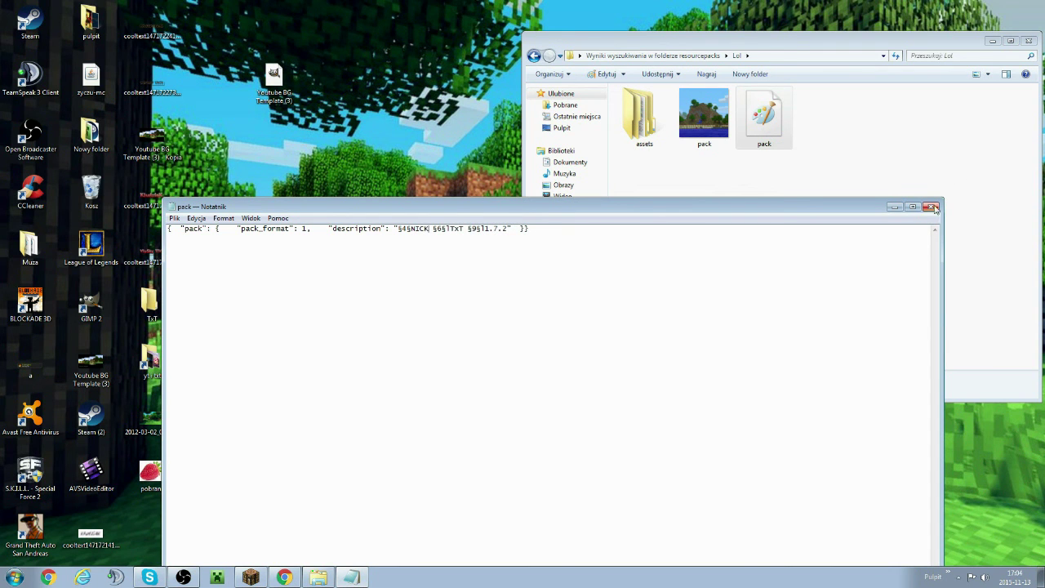
{"action": "left_click", "coordinate": [935, 205]}
{"action": "left_click", "coordinate": [496, 296]}
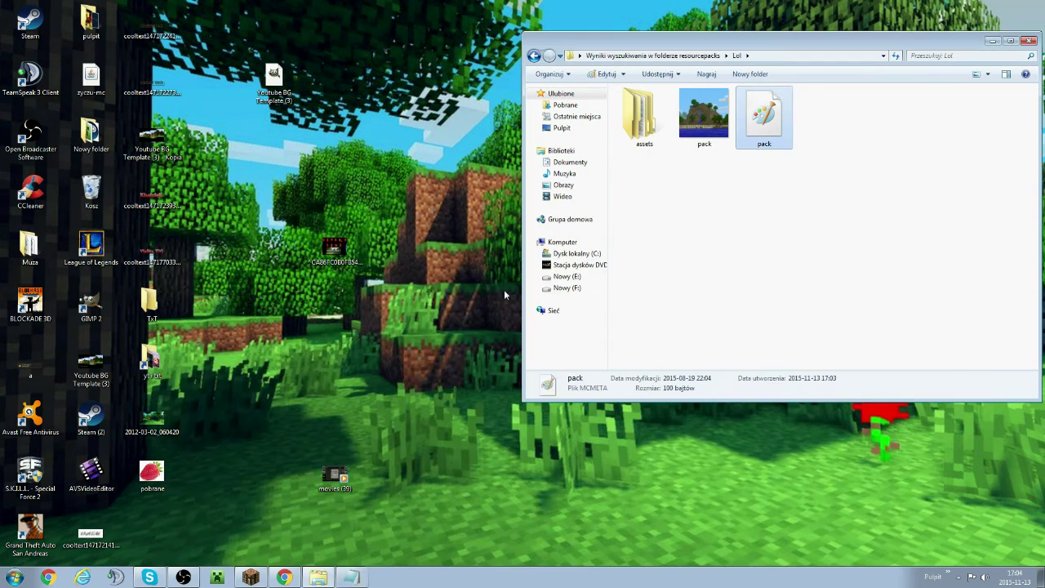
- Close the Lol folder window and switch to Minecraft, opening the resource pack selection from the game options
{"action": "left_click", "coordinate": [1028, 41]}
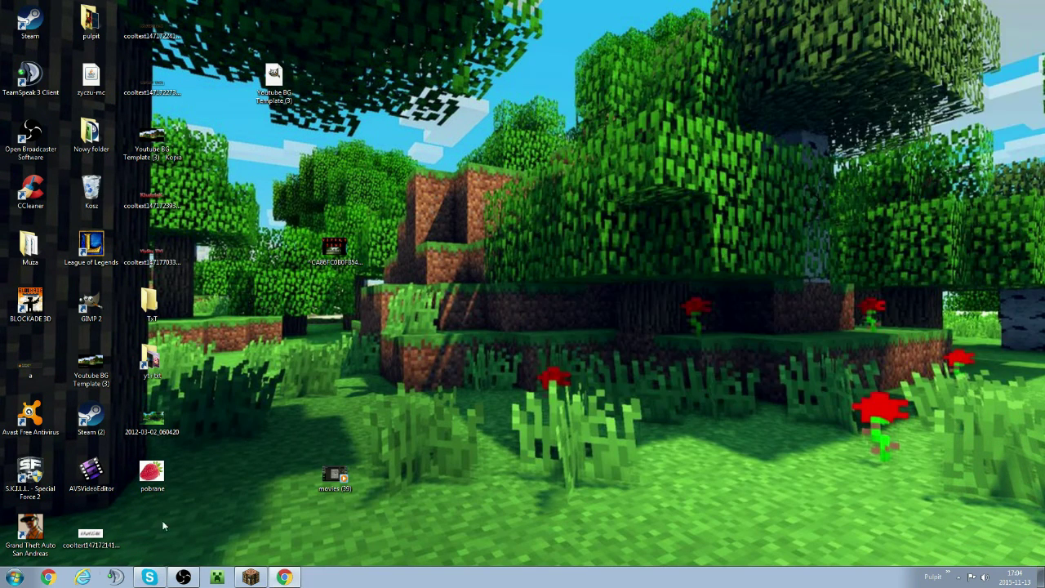
{"action": "left_click", "coordinate": [256, 582]}
{"action": "left_click", "coordinate": [440, 382]}
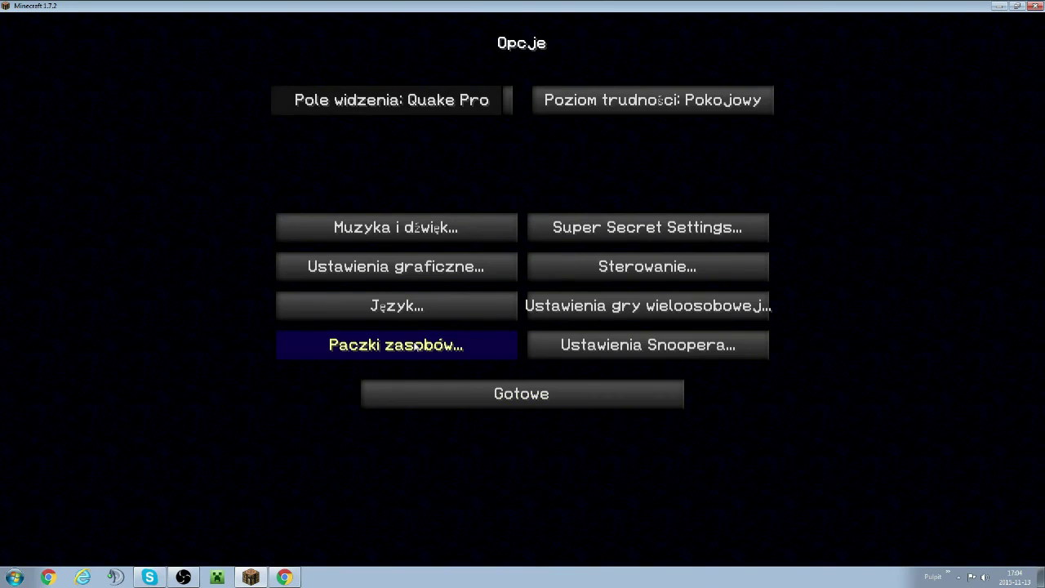
{"action": "left_click", "coordinate": [403, 330]}
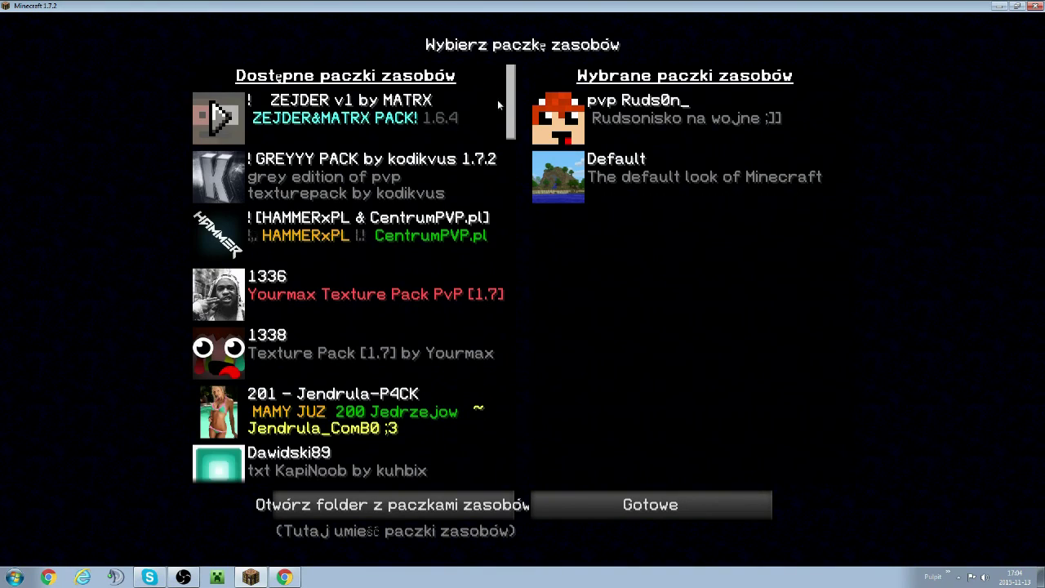
- Find and activate the Lol resource pack, remove pvp Ruds0n_ from the selected packs, and apply the selection
{"action": "left_click_drag", "start_coordinate": [515, 111], "coordinate": [482, 434]}
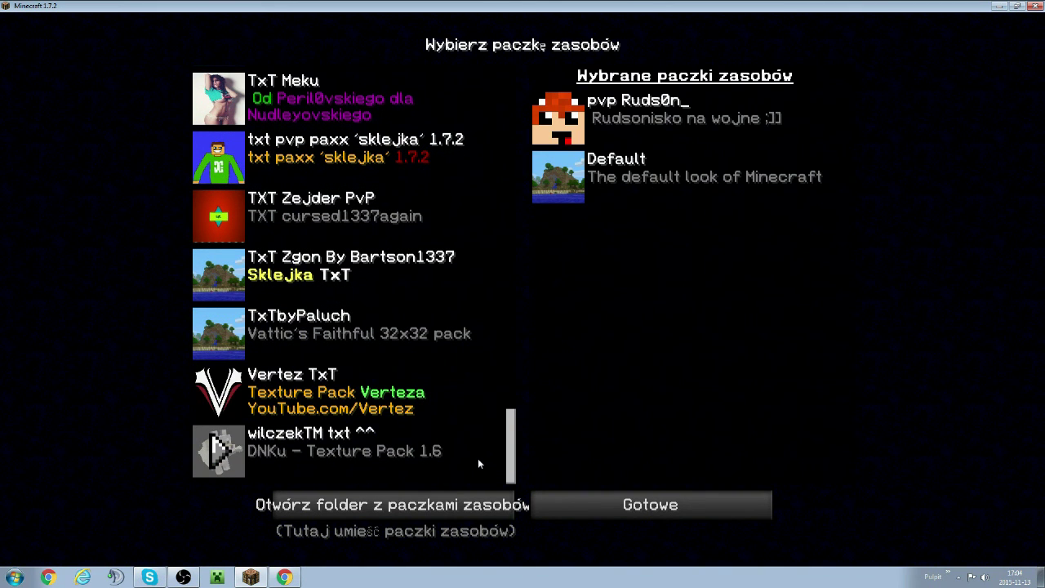
{"action": "scroll", "coordinate": [478, 462], "scroll_direction": "up", "scroll_amount": 10}
{"action": "scroll", "coordinate": [479, 406], "scroll_direction": "up", "scroll_amount": 12}
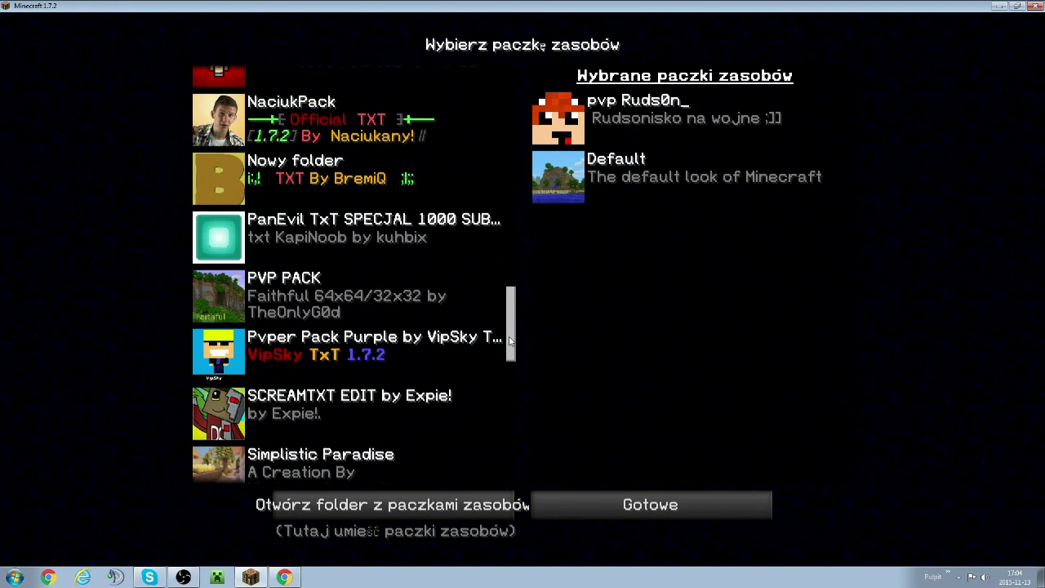
{"action": "left_click_drag", "start_coordinate": [510, 341], "coordinate": [517, 321]}
{"action": "scroll", "coordinate": [524, 289], "scroll_direction": "up", "scroll_amount": 6}
{"action": "scroll", "coordinate": [514, 282], "scroll_direction": "down", "scroll_amount": 3}
{"action": "scroll", "coordinate": [501, 276], "scroll_direction": "up", "scroll_amount": 2}
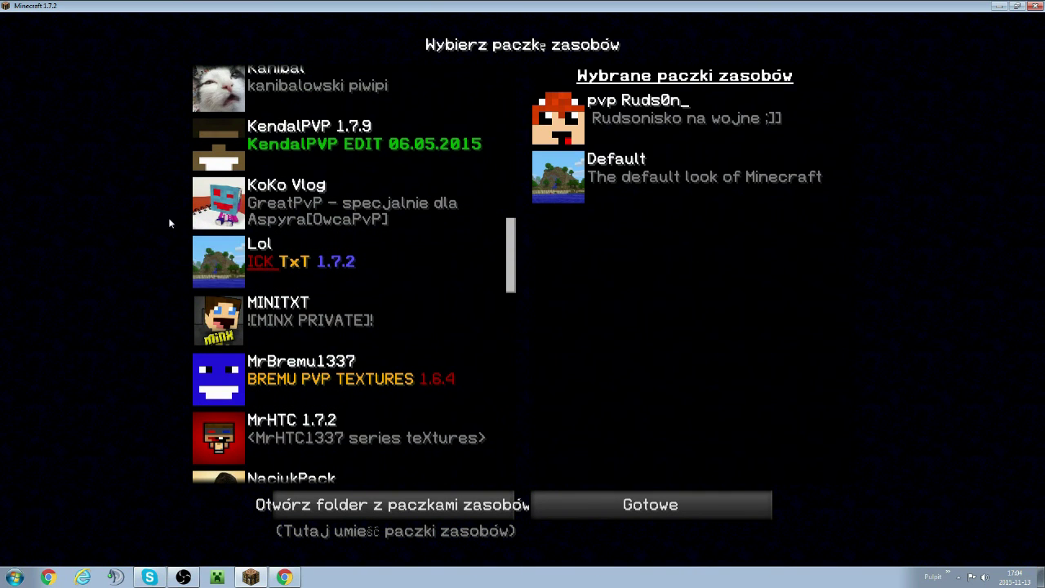
{"action": "left_click", "coordinate": [214, 260]}
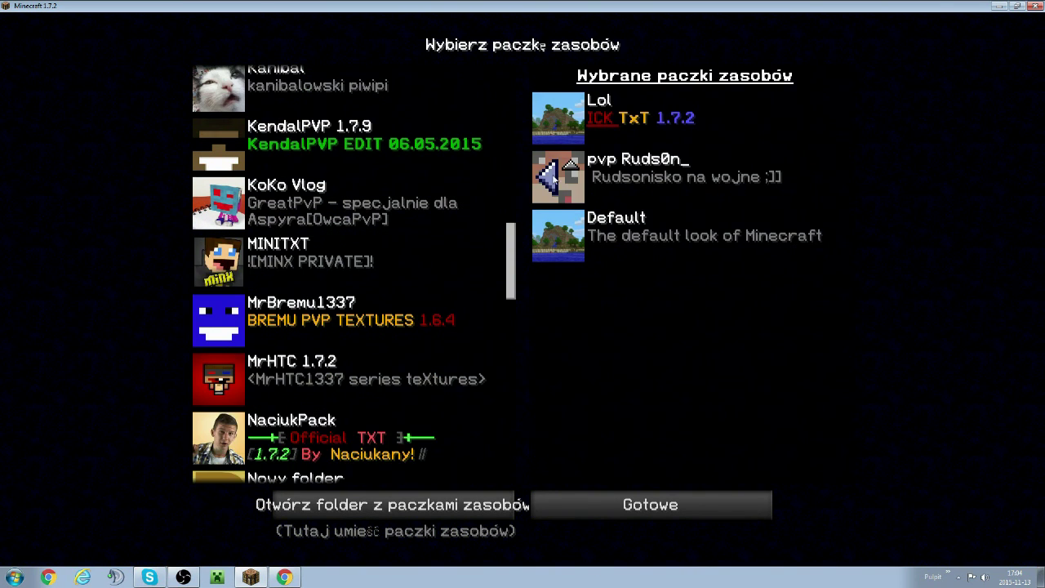
{"action": "left_click", "coordinate": [547, 173]}
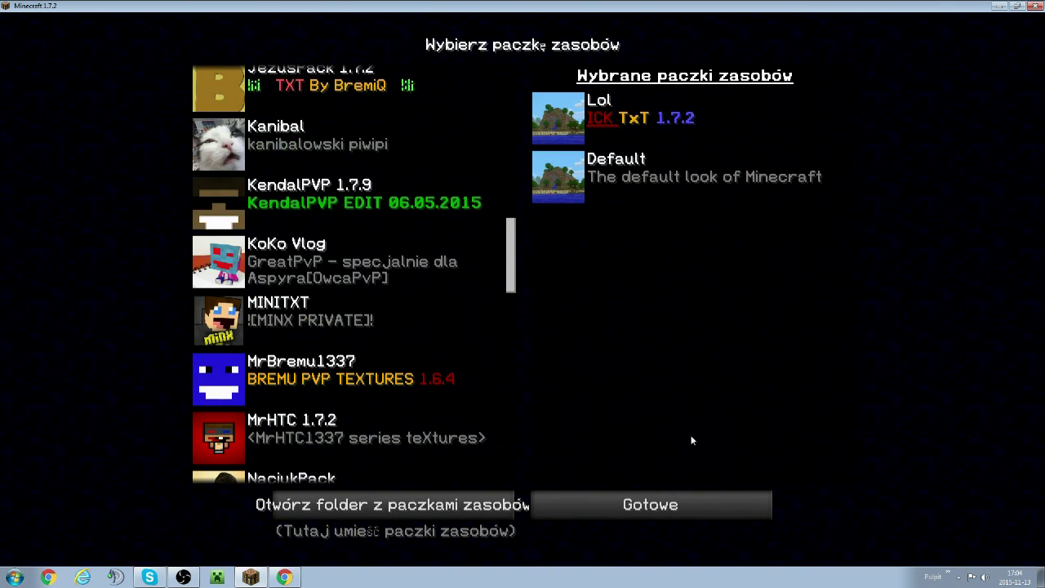
{"action": "left_click", "coordinate": [681, 495]}
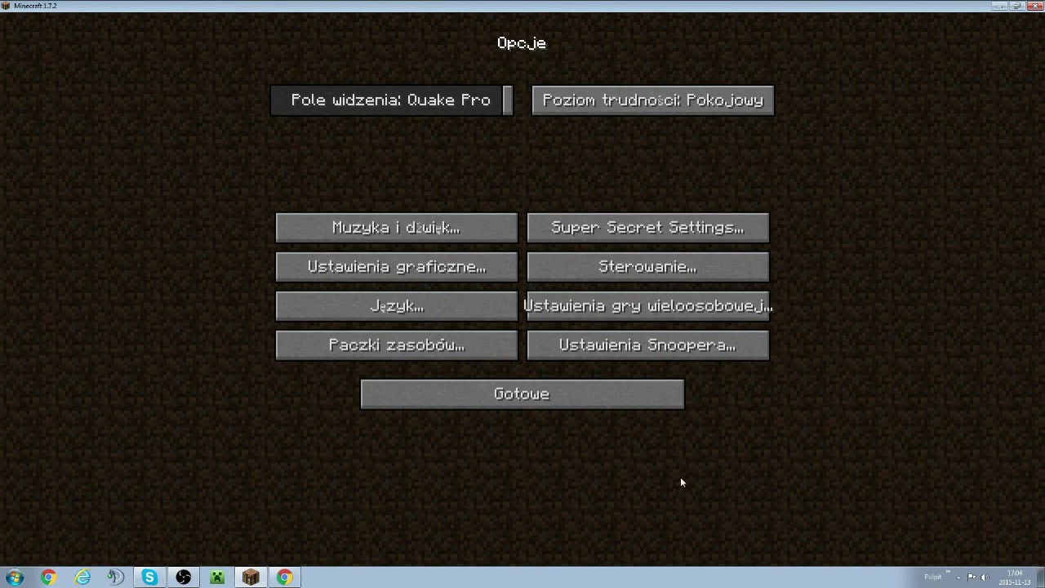
- Leave the game options and load the singleplayer world
{"action": "left_click", "coordinate": [631, 383]}
{"action": "left_click", "coordinate": [590, 242]}
{"action": "double_click", "coordinate": [561, 253]}
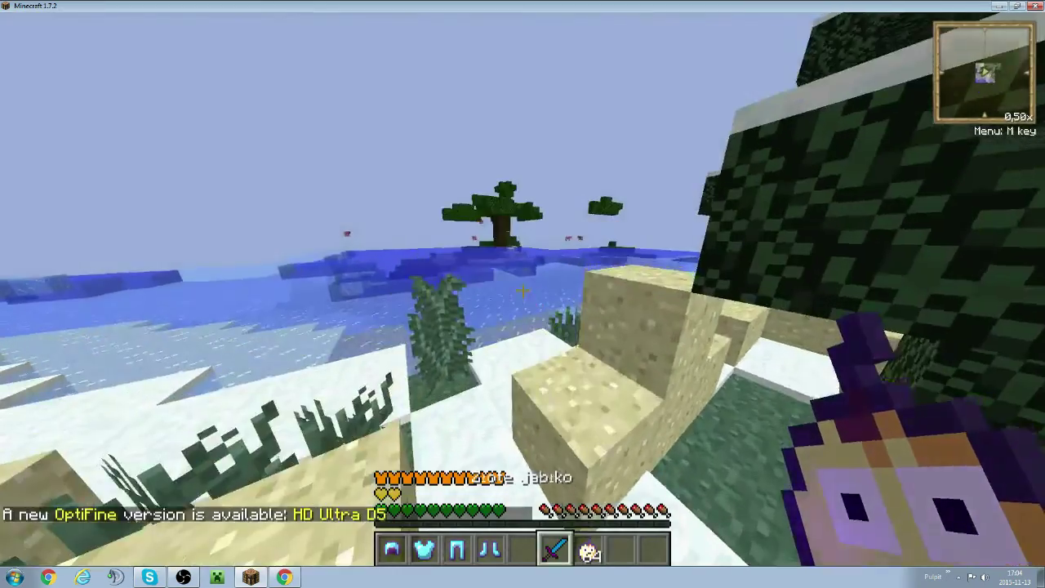
- Select the diamond sword and examine the pack's textures in the inventory, closing it again
{"action": "scroll", "coordinate": [523, 294], "scroll_direction": "up", "scroll_amount": 1}
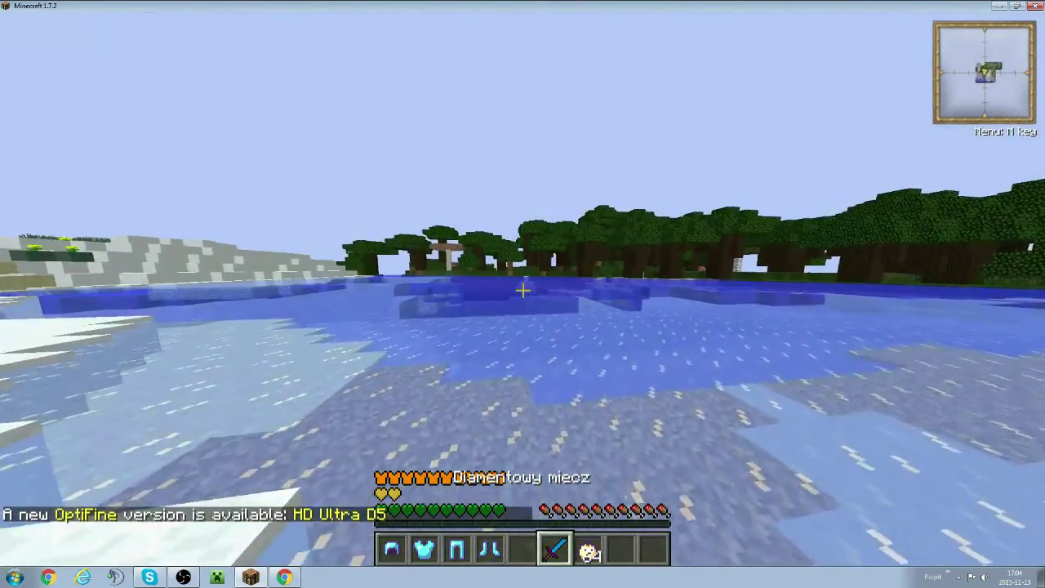
{"action": "key", "text": "e"}
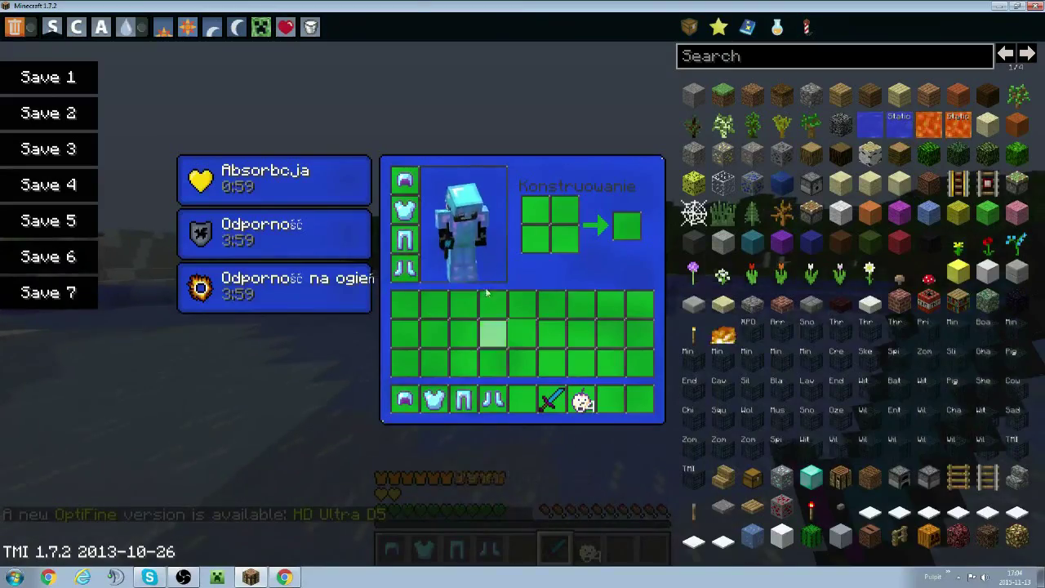
{"action": "key", "text": "e"}
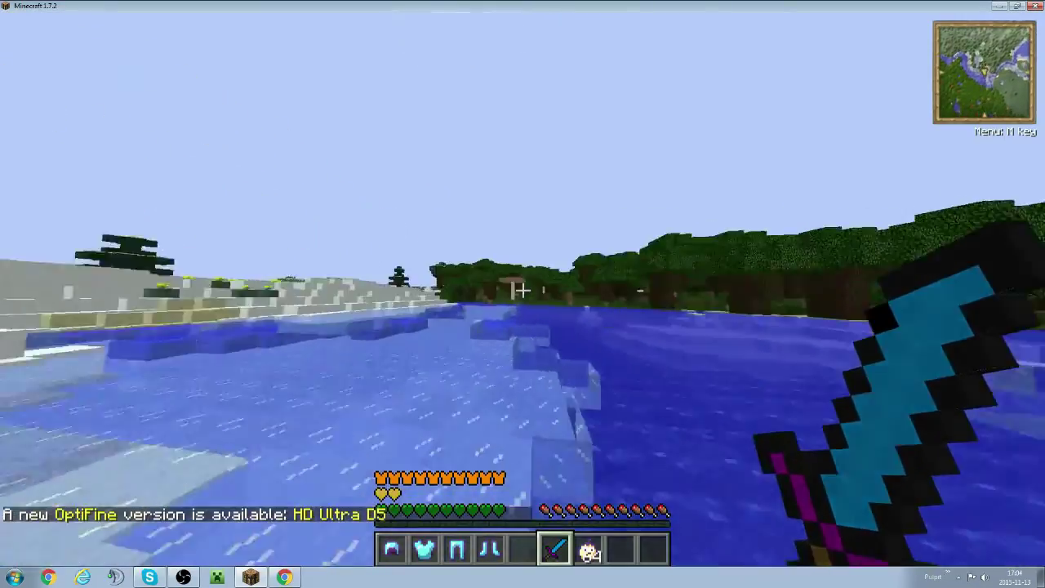
- Switch to the front-facing third-person view, hide the HUD, and walk across the ice to examine the armor and terrain textures
{"action": "key", "text": "F5"}
{"action": "key", "text": "F5"}
{"action": "key", "text": "F1"}
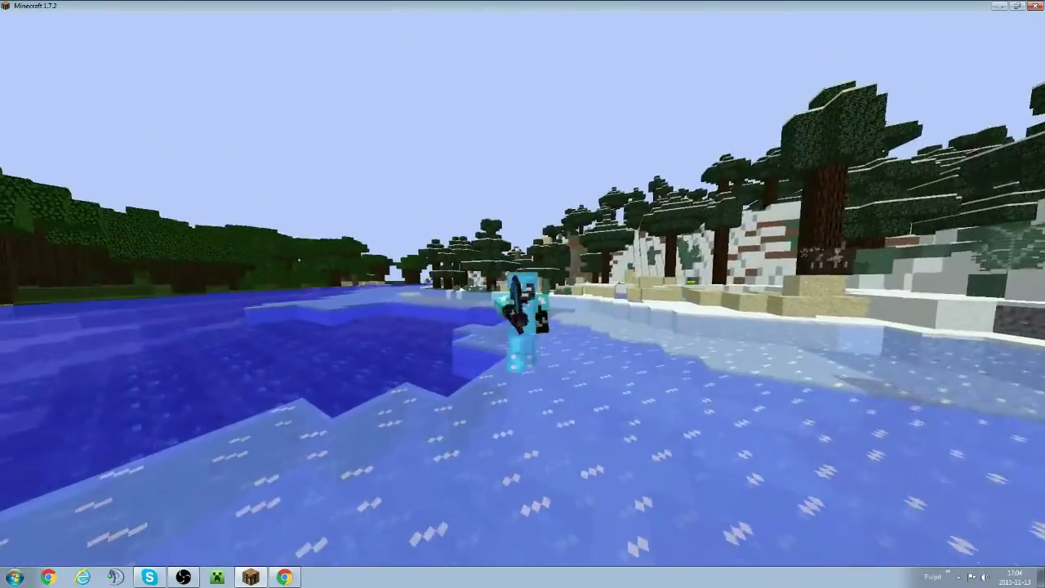
{"action": "key", "text": "w"}
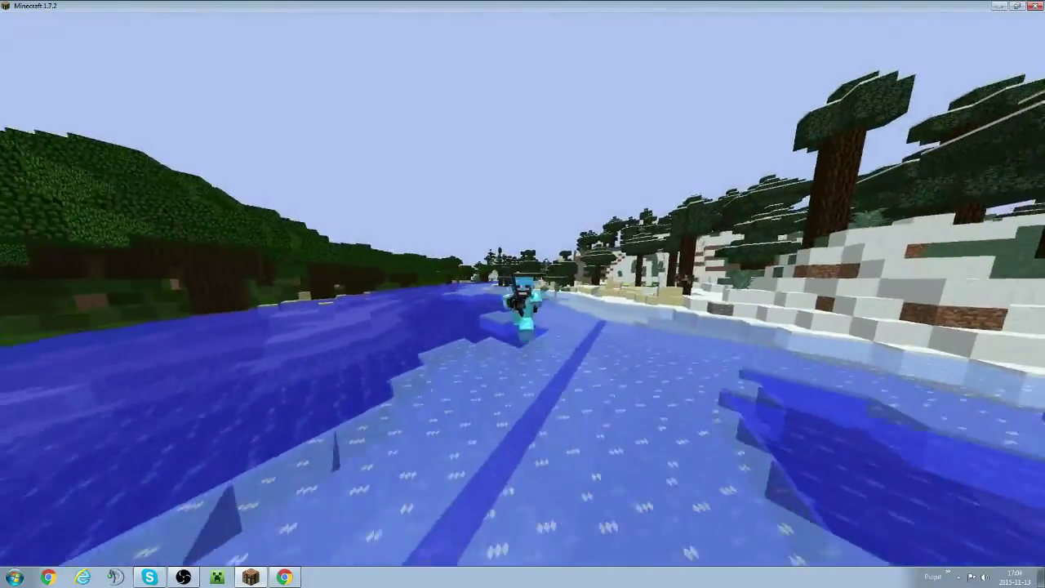
{"action": "key", "text": "w"}
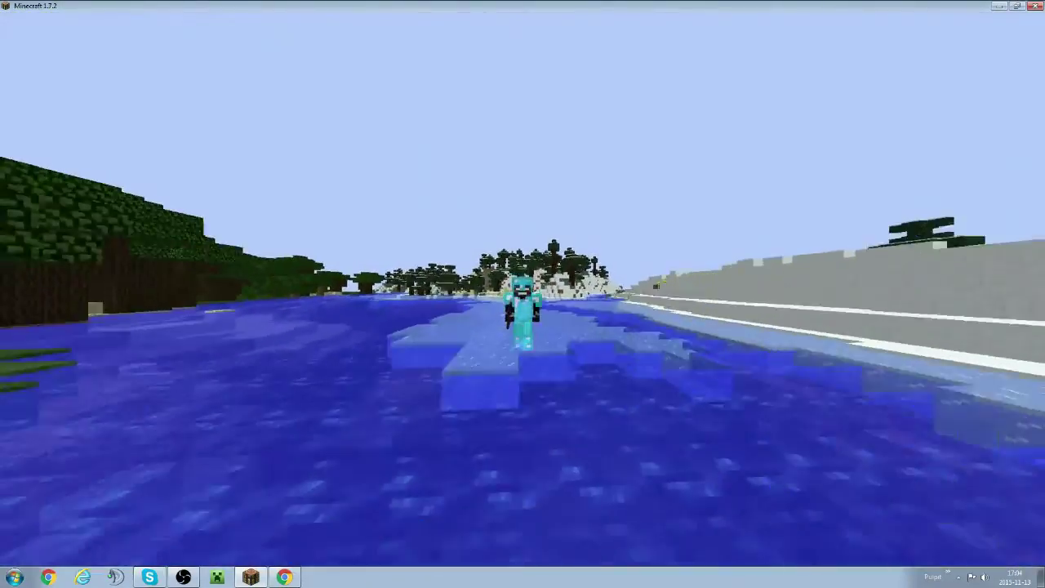